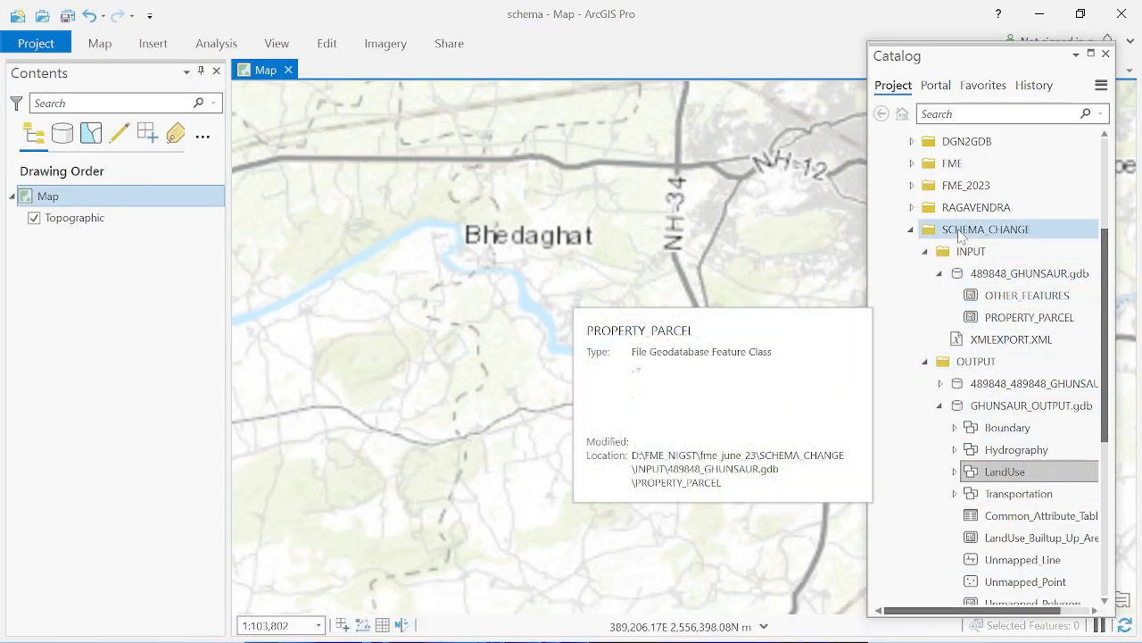
Look through the INPUT and OUTPUT geodatabases in the SCHEMA_CHANGE folder, including the feature classes of the Boundary dataset
scroll(990, 312, down, 2)
scroll(992, 316, up, 5)
scroll(992, 318, down, 3)
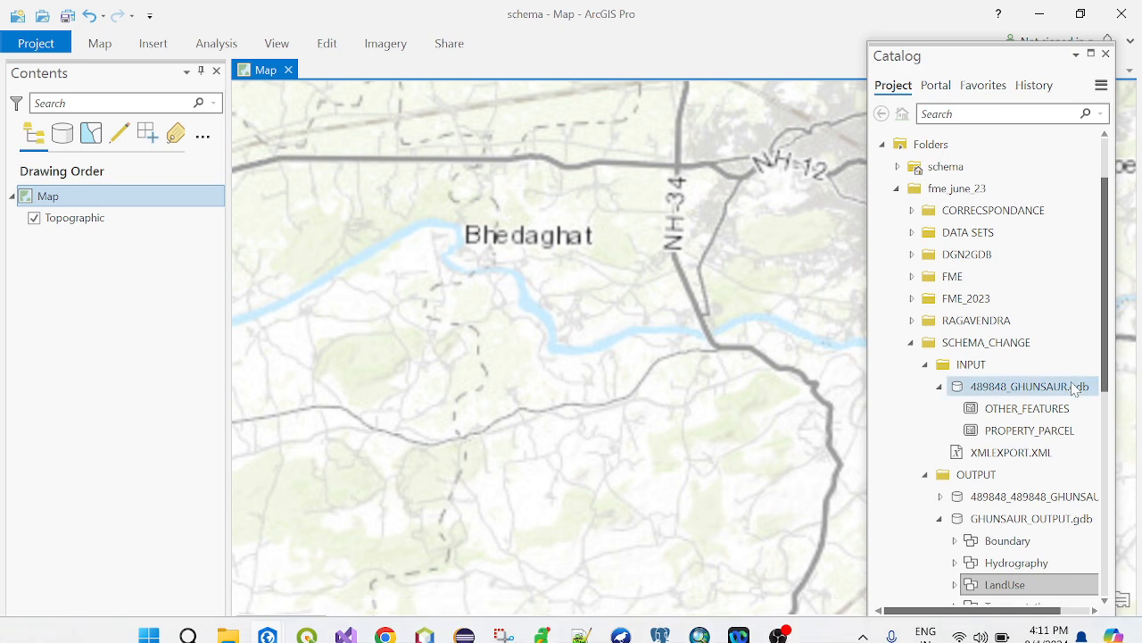
scroll(1018, 375, up, 3)
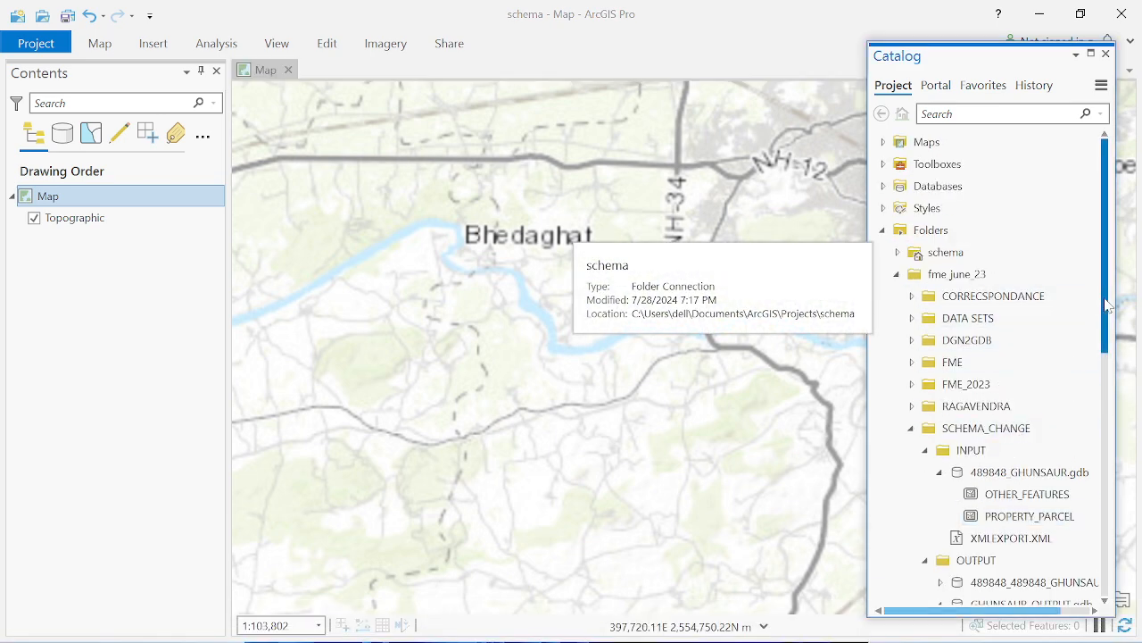
scroll(1040, 268, down, 5)
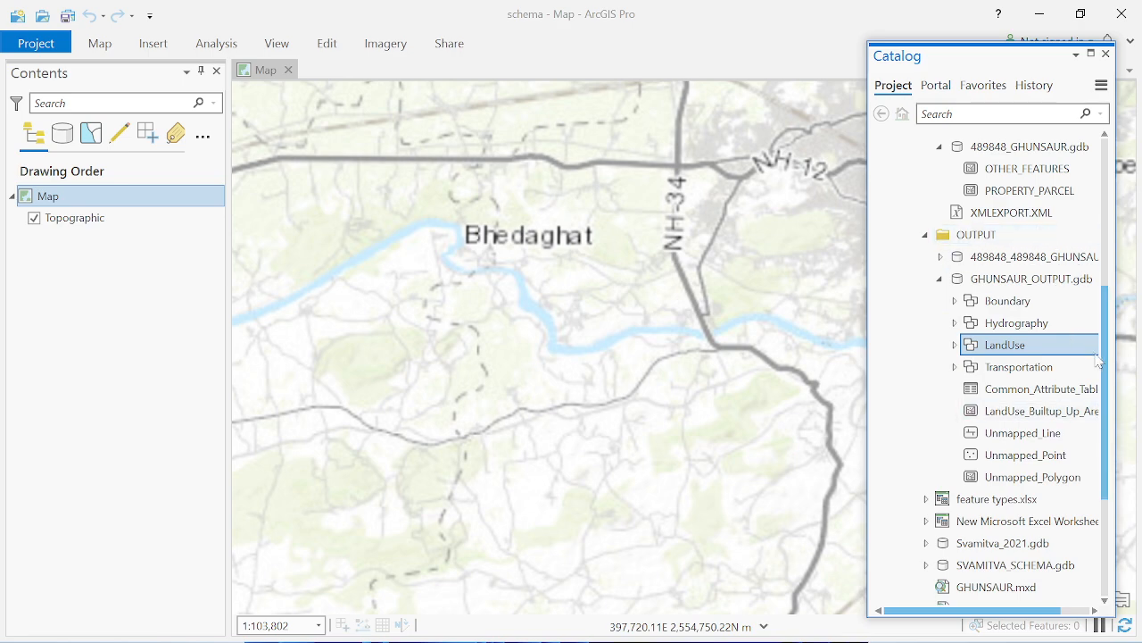
drag(1110, 364, 1109, 337)
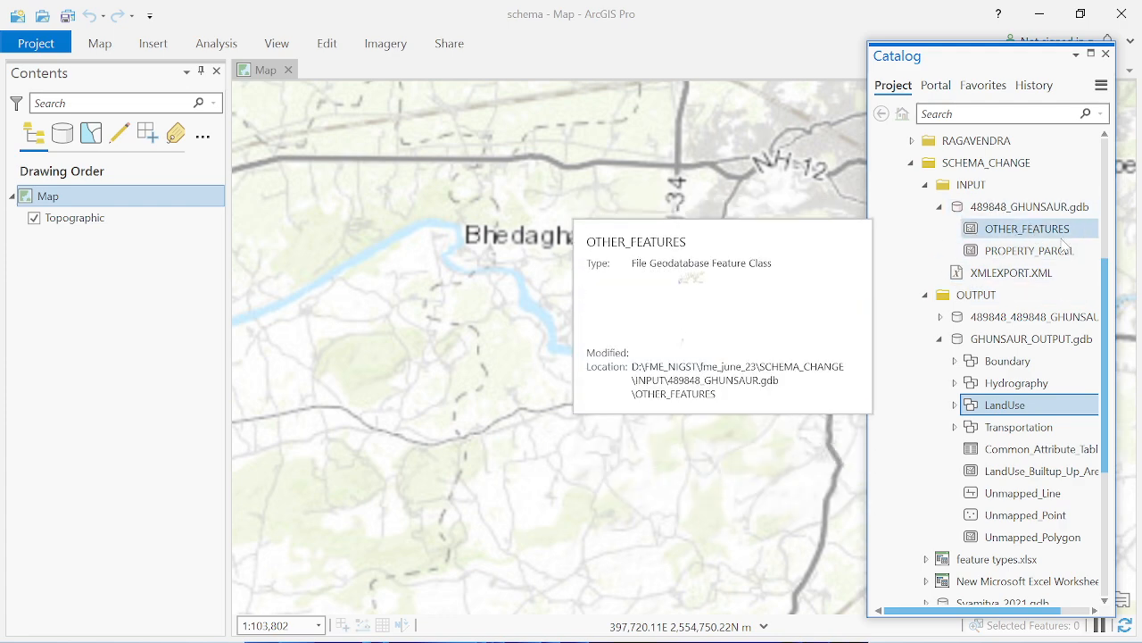
double_click(991, 361)
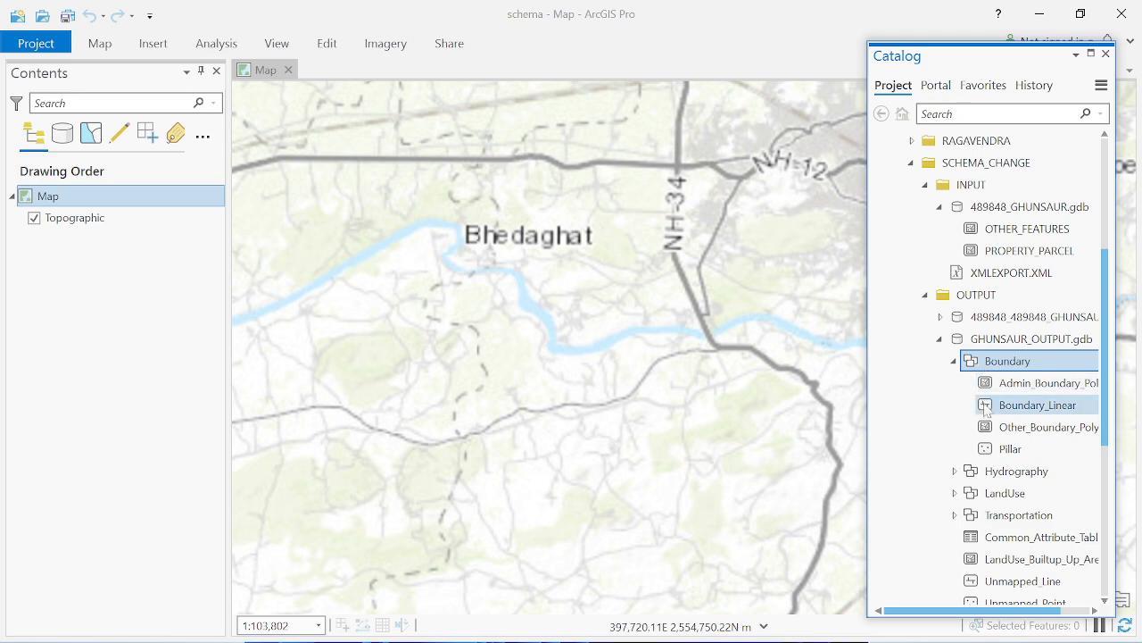
click(953, 361)
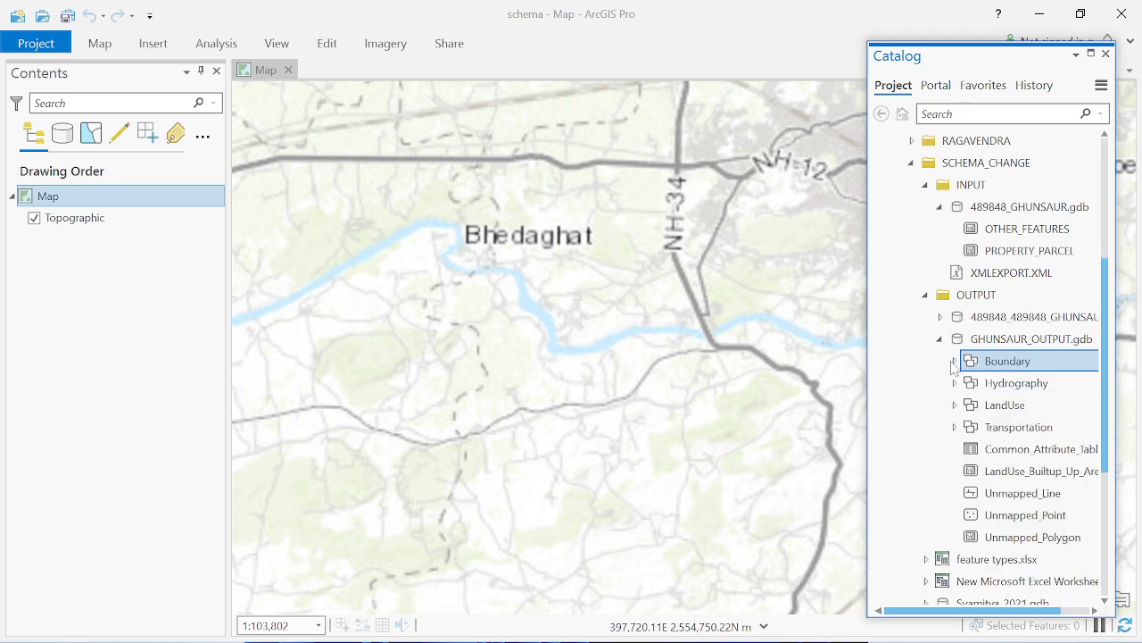
Add the OTHER_FEATURES and PROPERTY_PARCEL feature classes from 489848_GHUNSAUR.gdb to the map
click(1017, 250)
click(1026, 208)
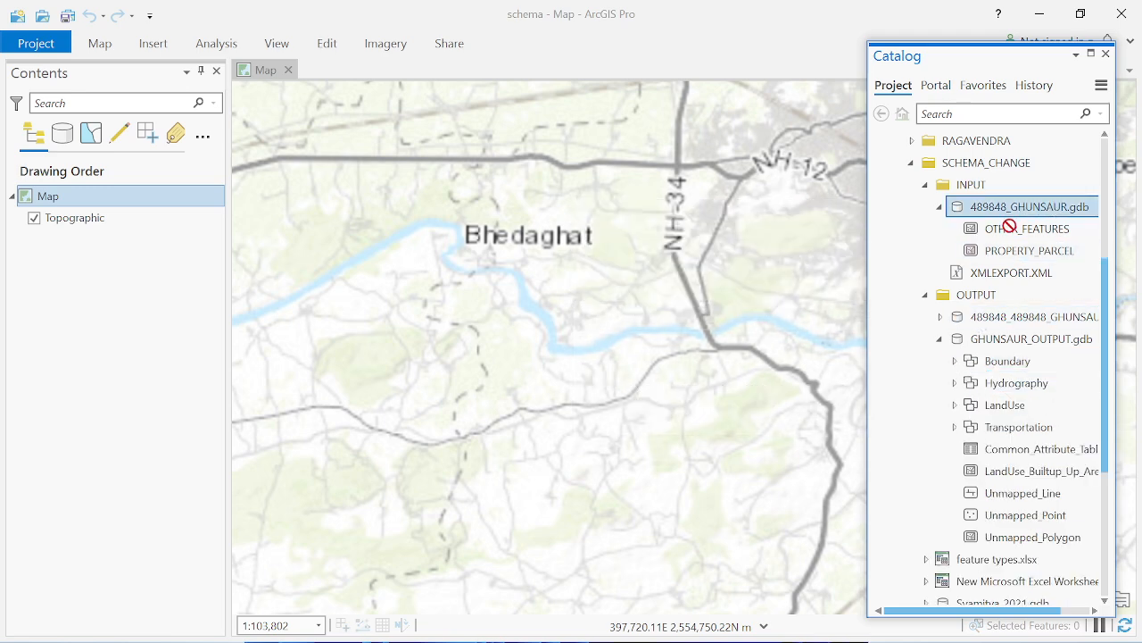
click(1020, 234)
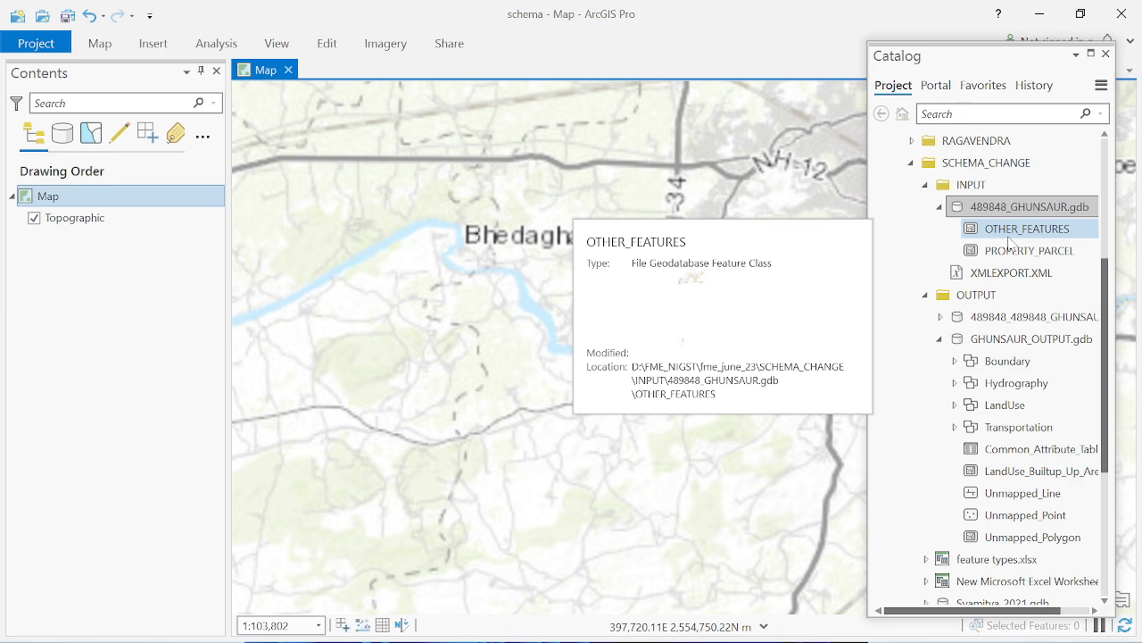
drag(1003, 237, 498, 287)
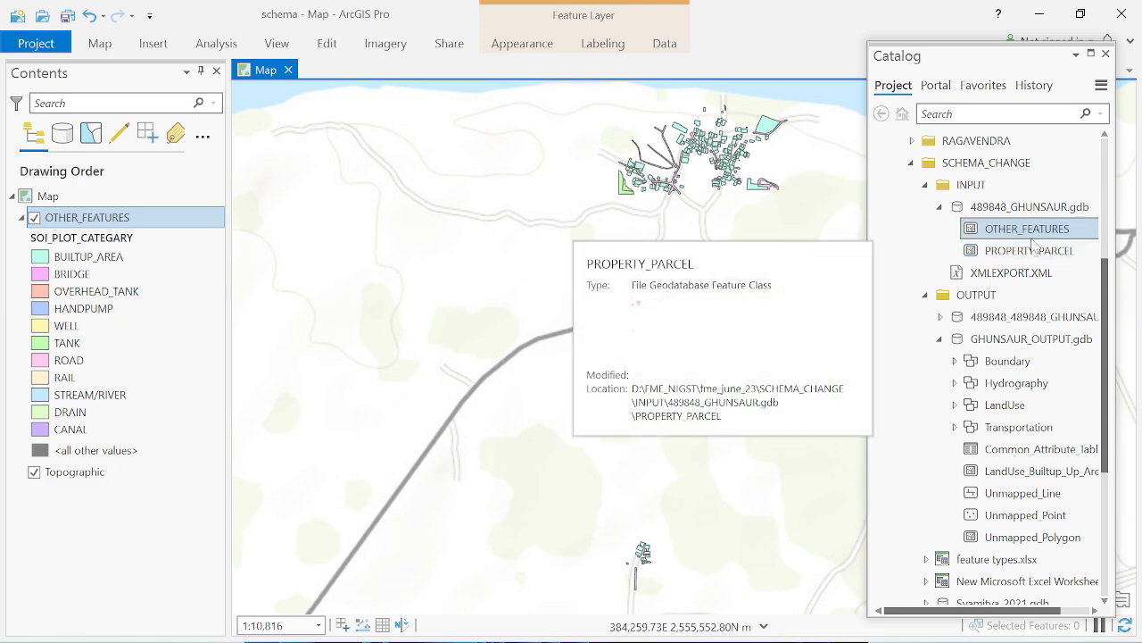
drag(1026, 251, 688, 234)
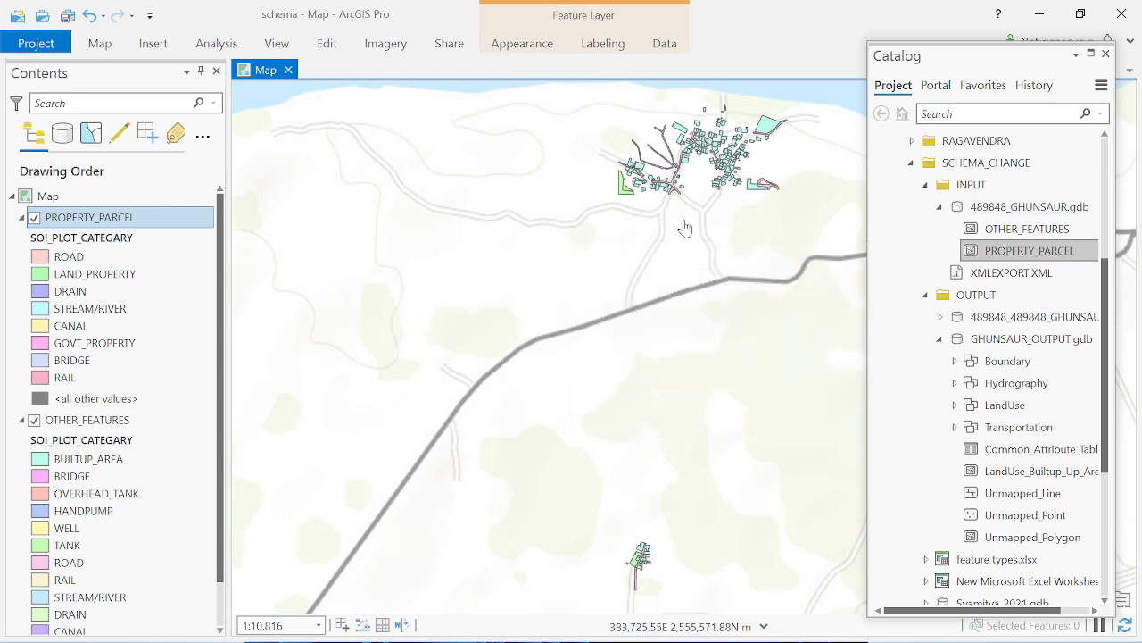
Examine the village features on the map and the SOI_PLOT_CATEGARY legend classes of PROPERTY_PARCEL and OTHER_FEATURES
scroll(684, 228, down, 3)
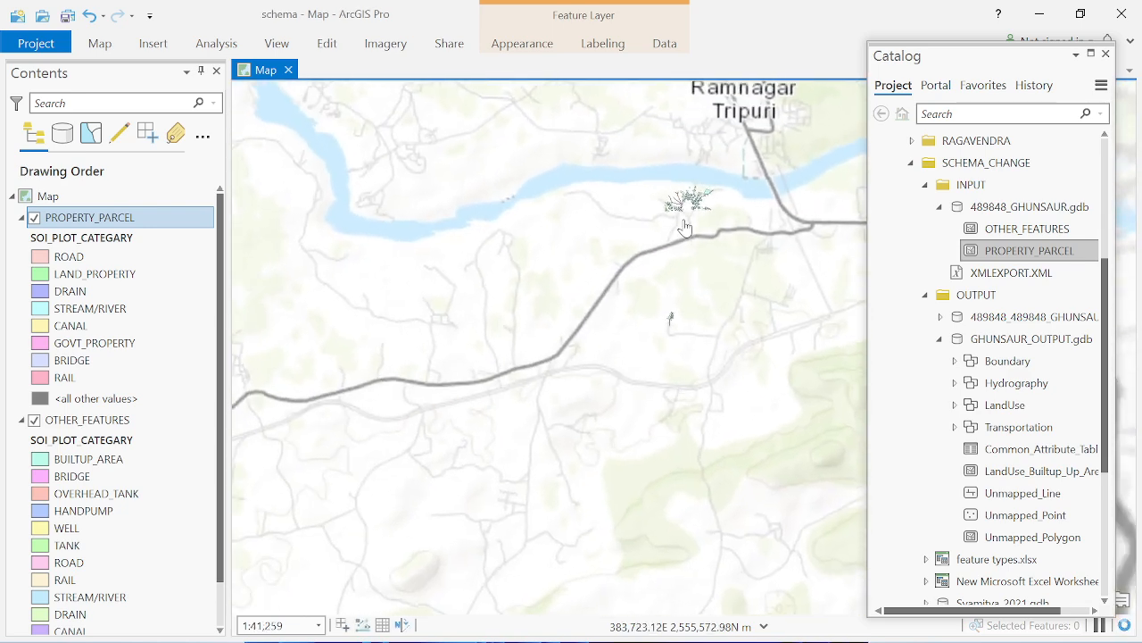
scroll(685, 229, up, 4)
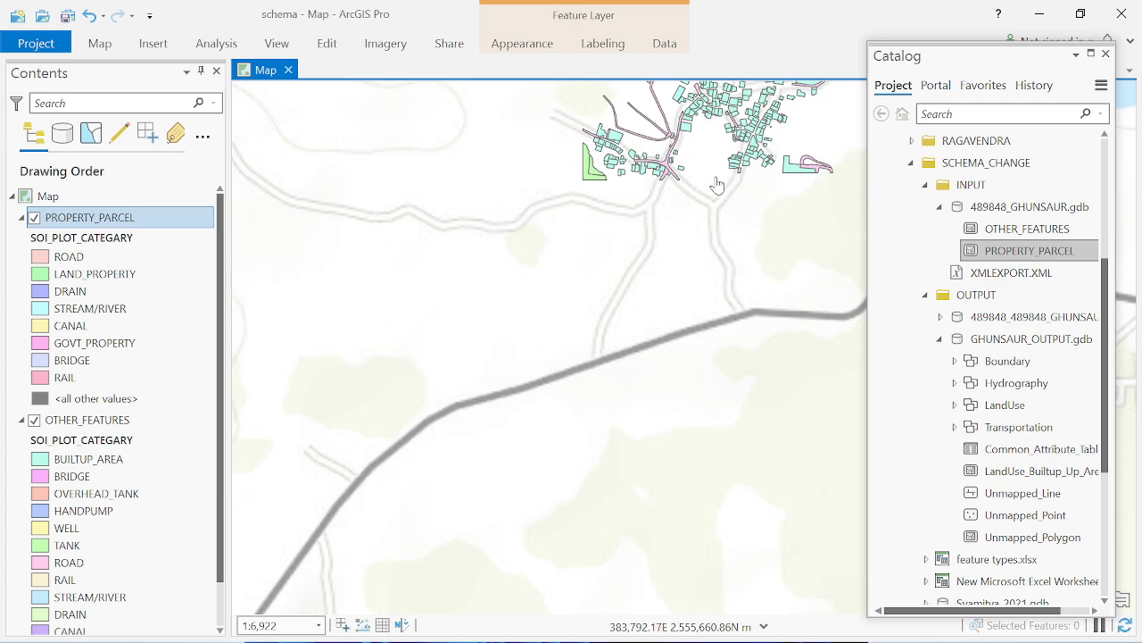
scroll(723, 179, down, 2)
drag(727, 170, 705, 228)
scroll(694, 194, up, 10)
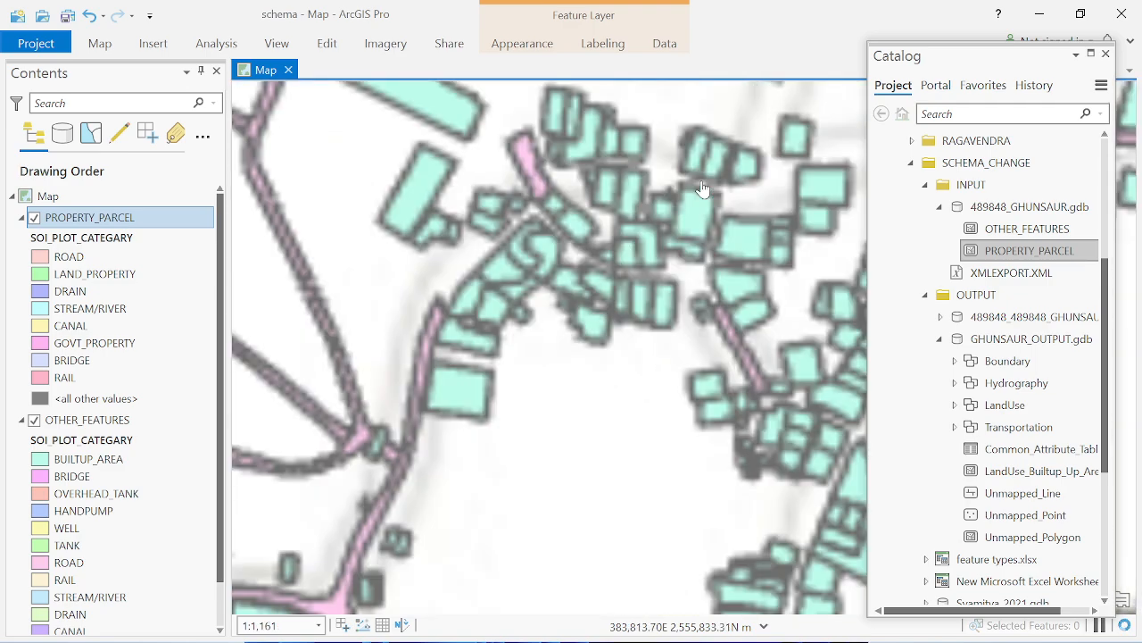
scroll(693, 193, down, 6)
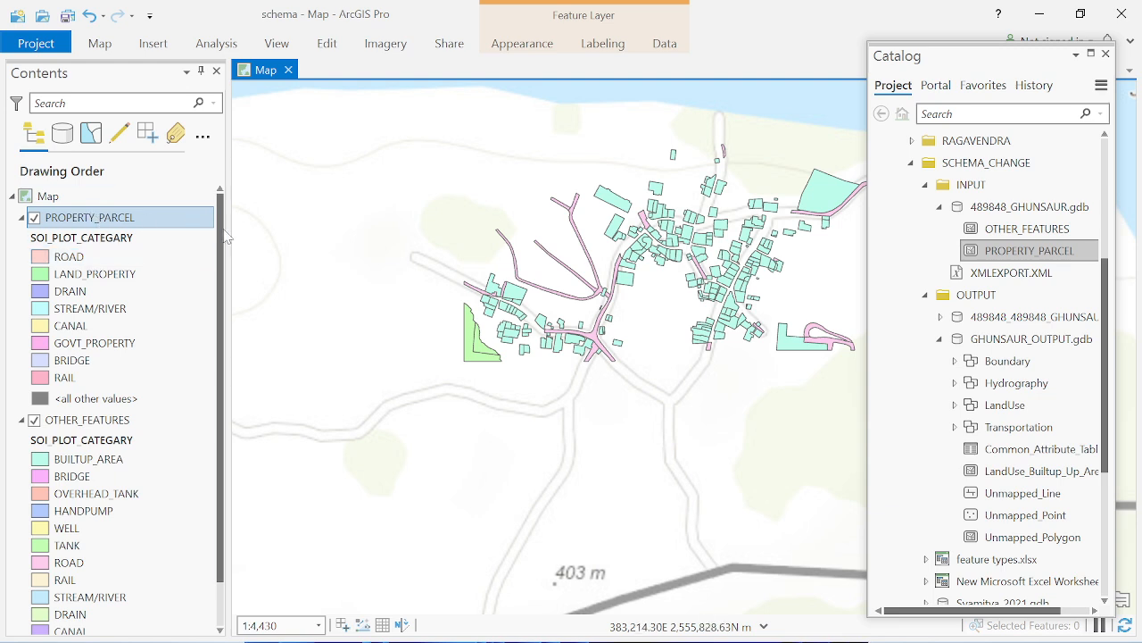
scroll(217, 281, down, 1)
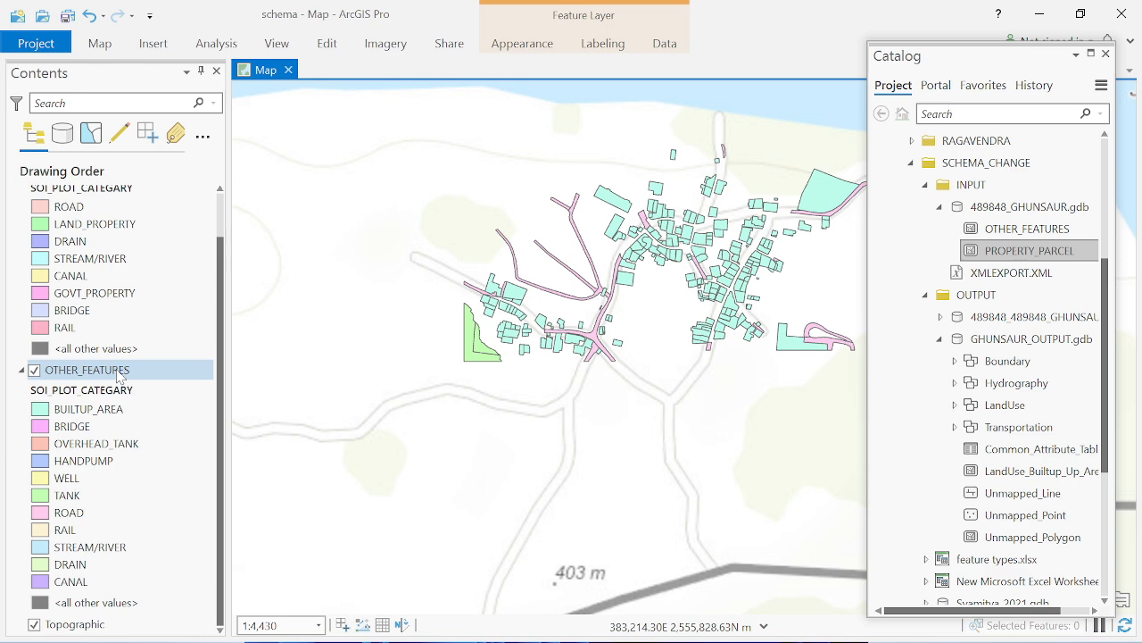
scroll(137, 303, up, 1)
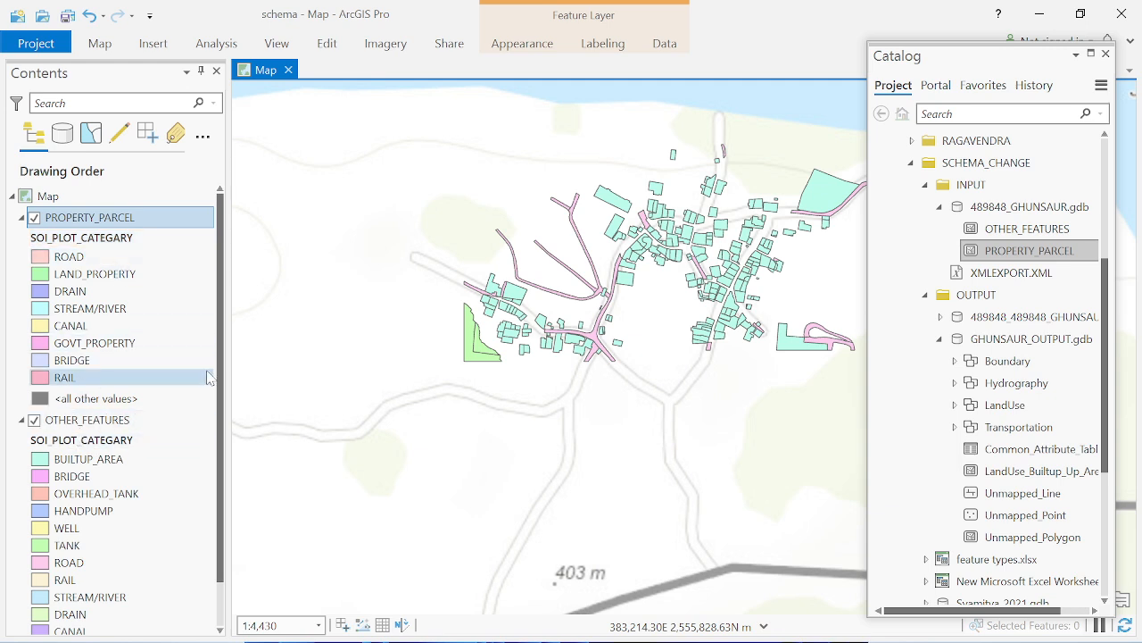
scroll(225, 384, down, 1)
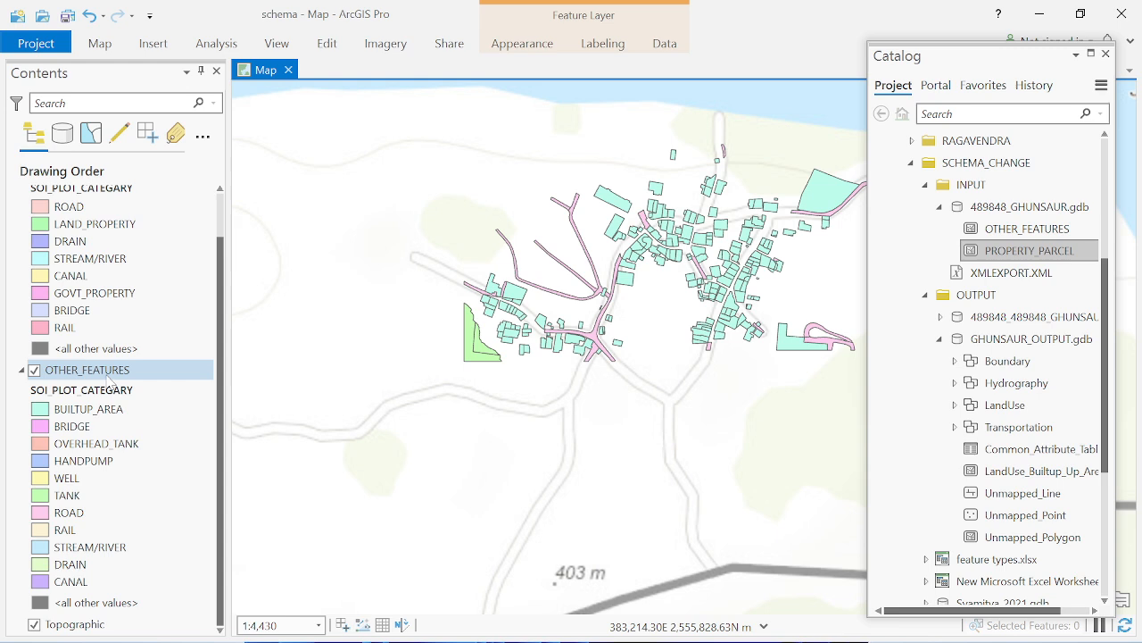
Open the attribute table of the OTHER_FEATURES layer and review the values in the SOI_PLOT_CATEGARY field
right_click(108, 381)
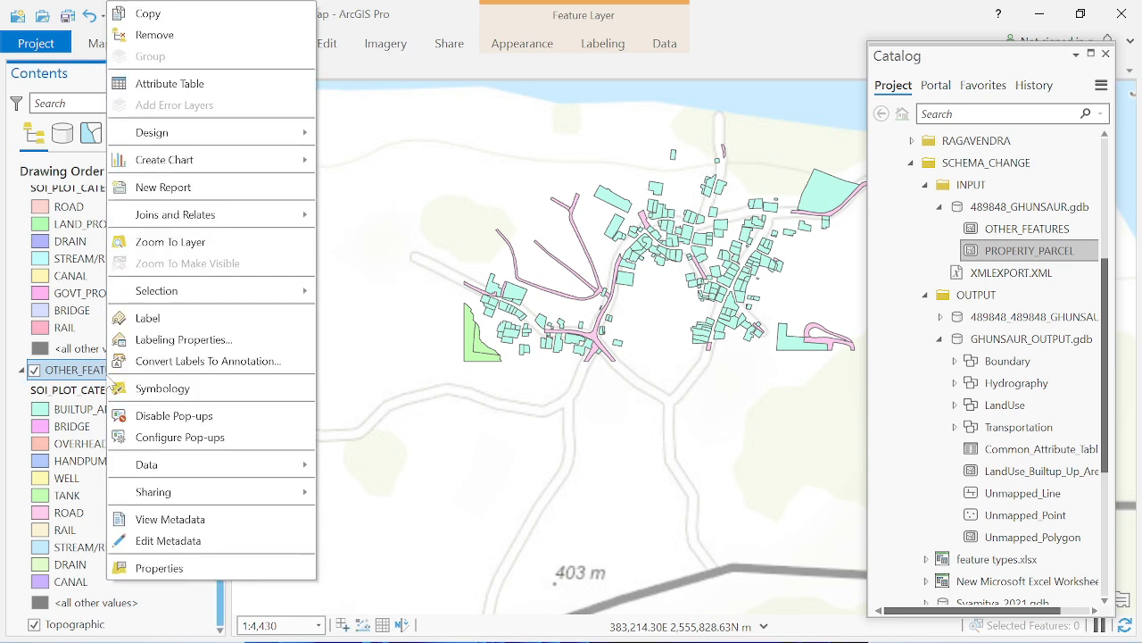
click(194, 88)
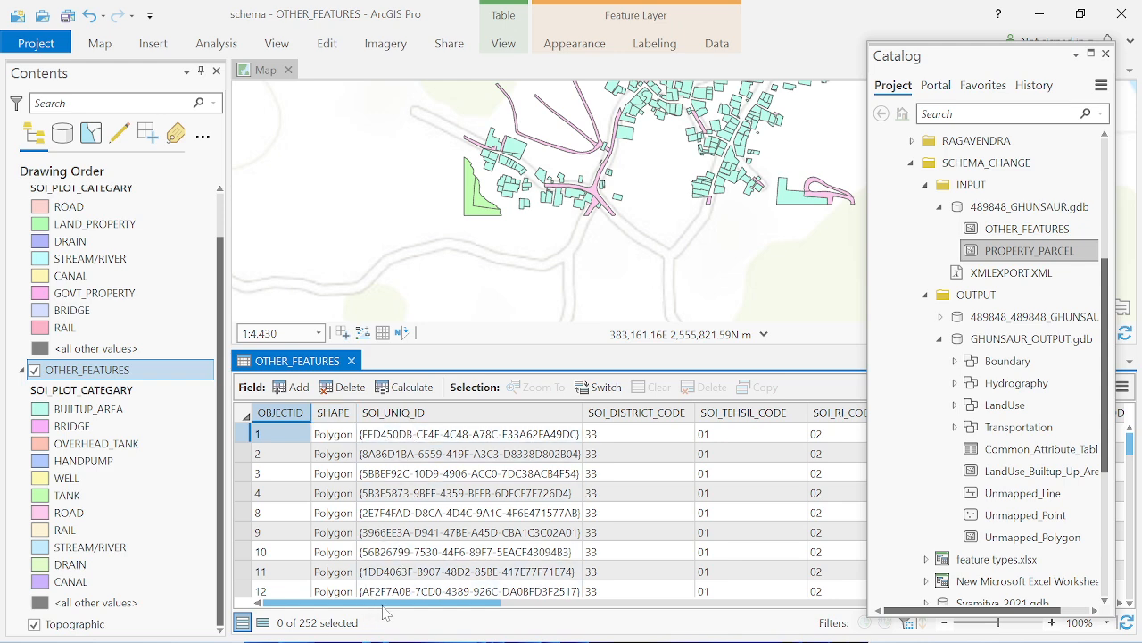
drag(383, 609, 678, 607)
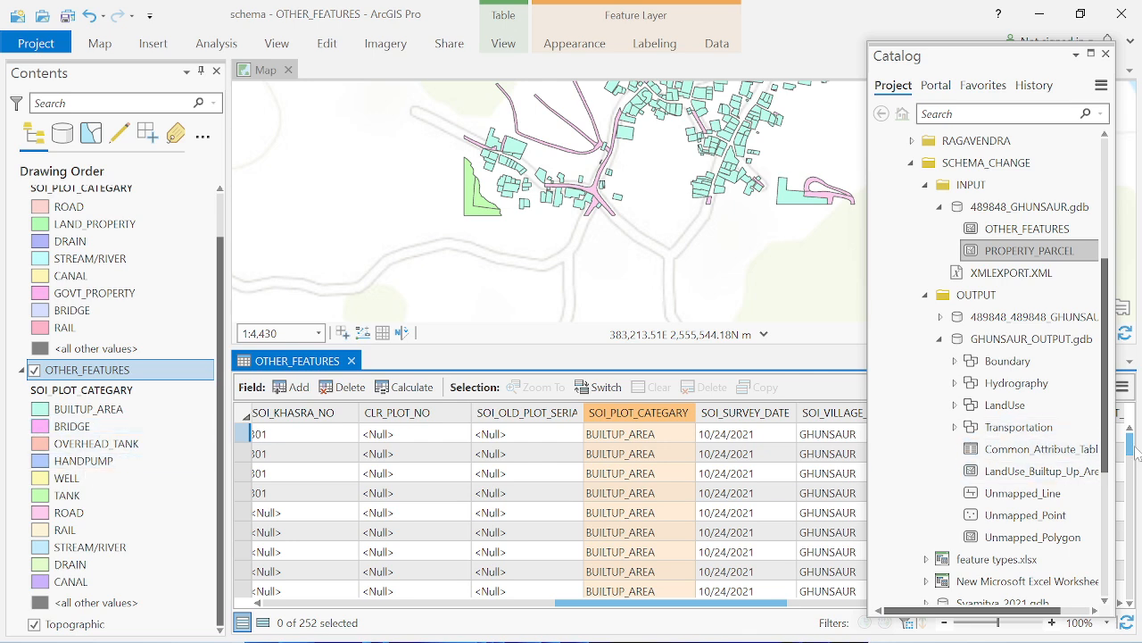
scroll(956, 428, down, 2)
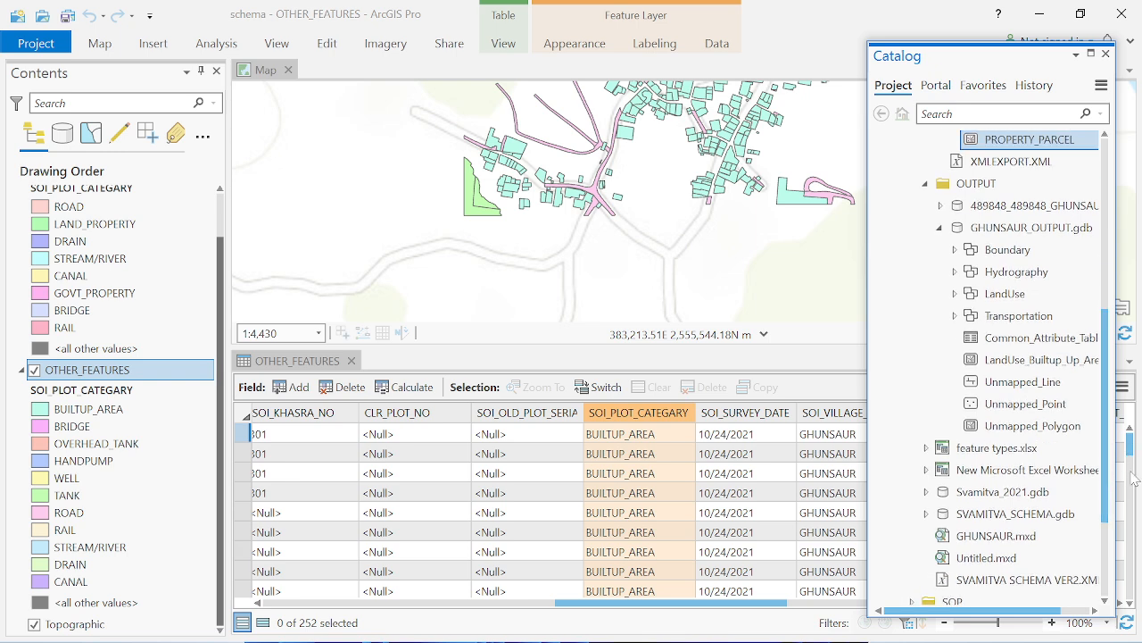
drag(1135, 456, 1135, 496)
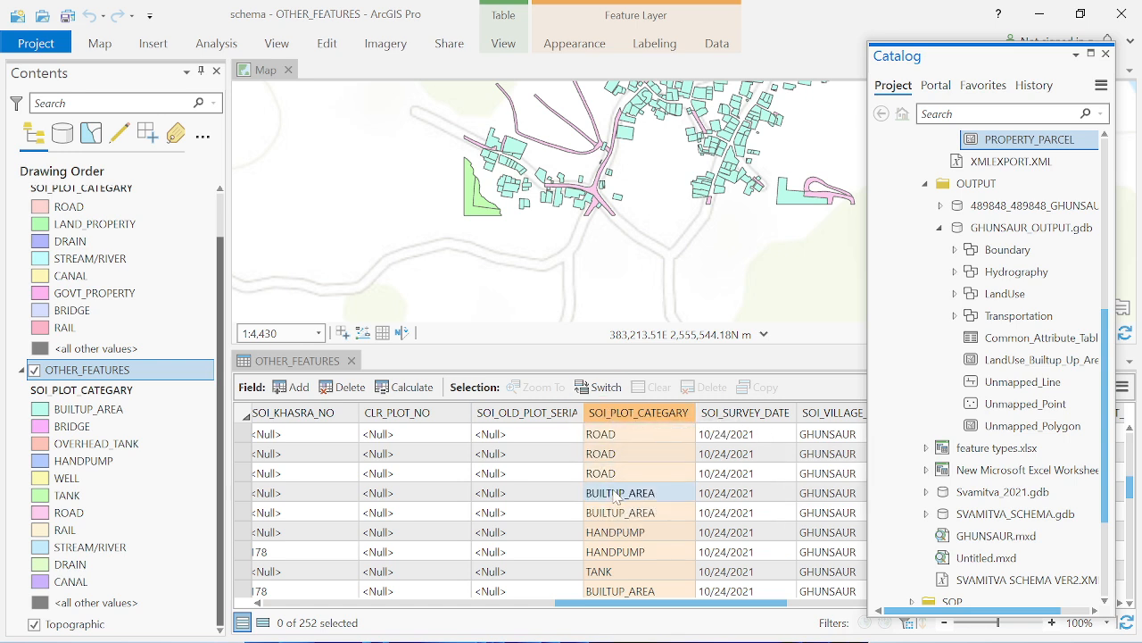
Check the category choices offered for a BUILTUP_AREA record in the SOI_PLOT_CATEGARY field, and close the attribute table
click(693, 493)
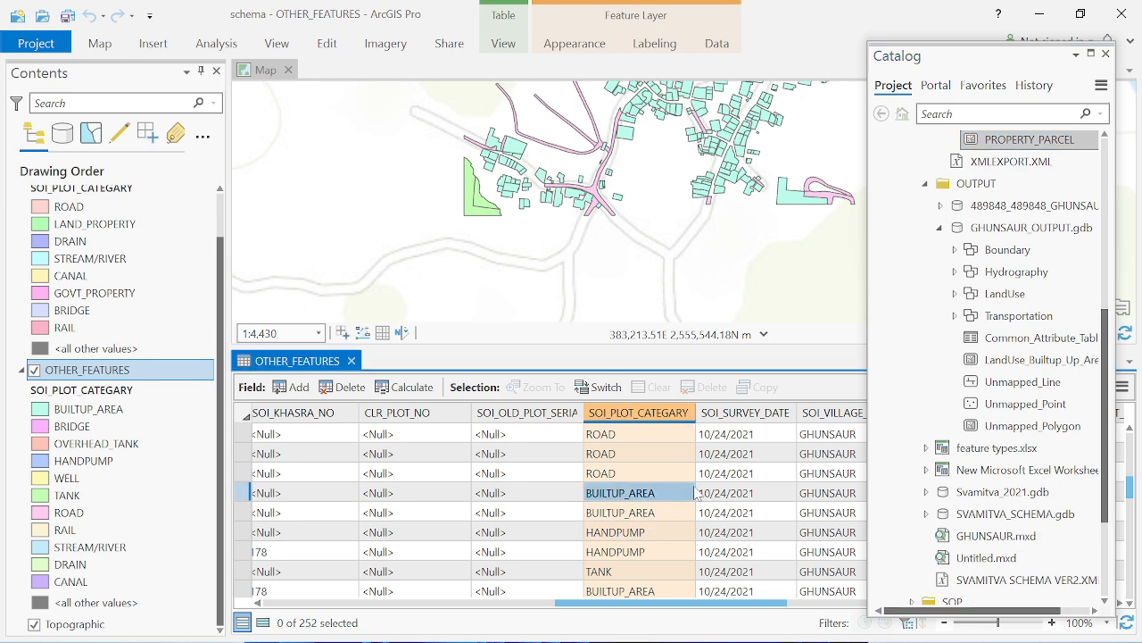
click(693, 493)
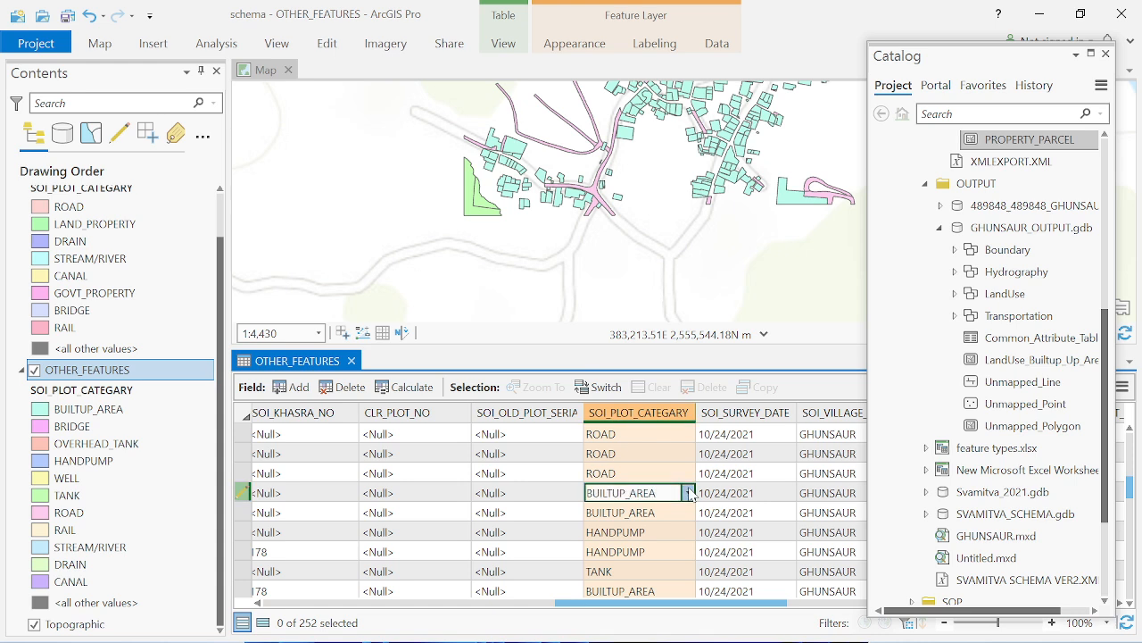
click(690, 493)
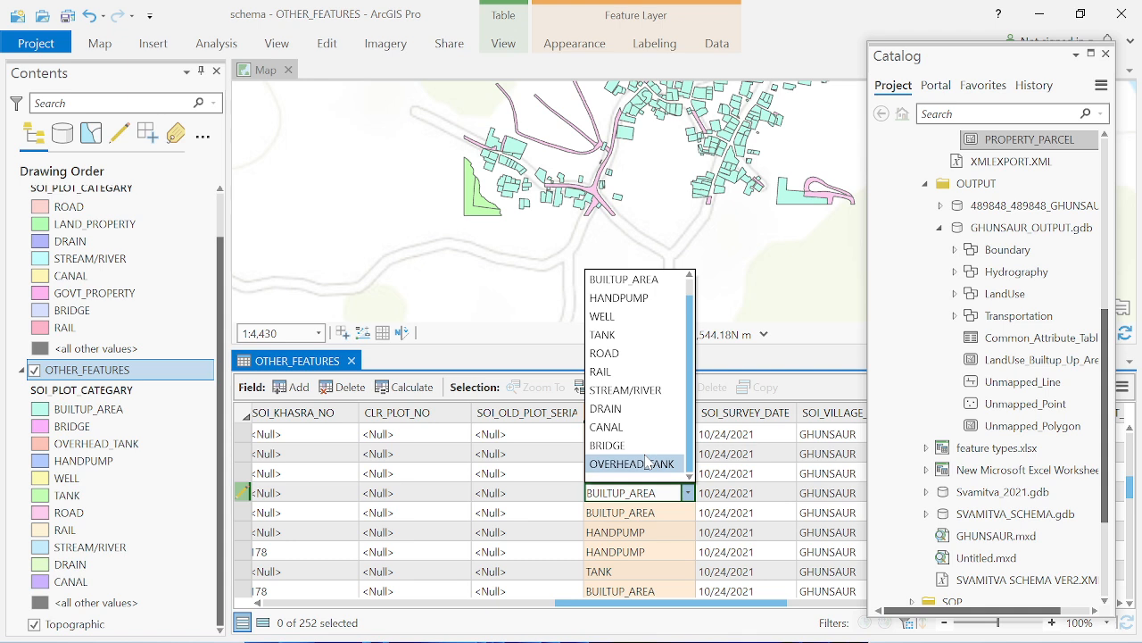
click(495, 323)
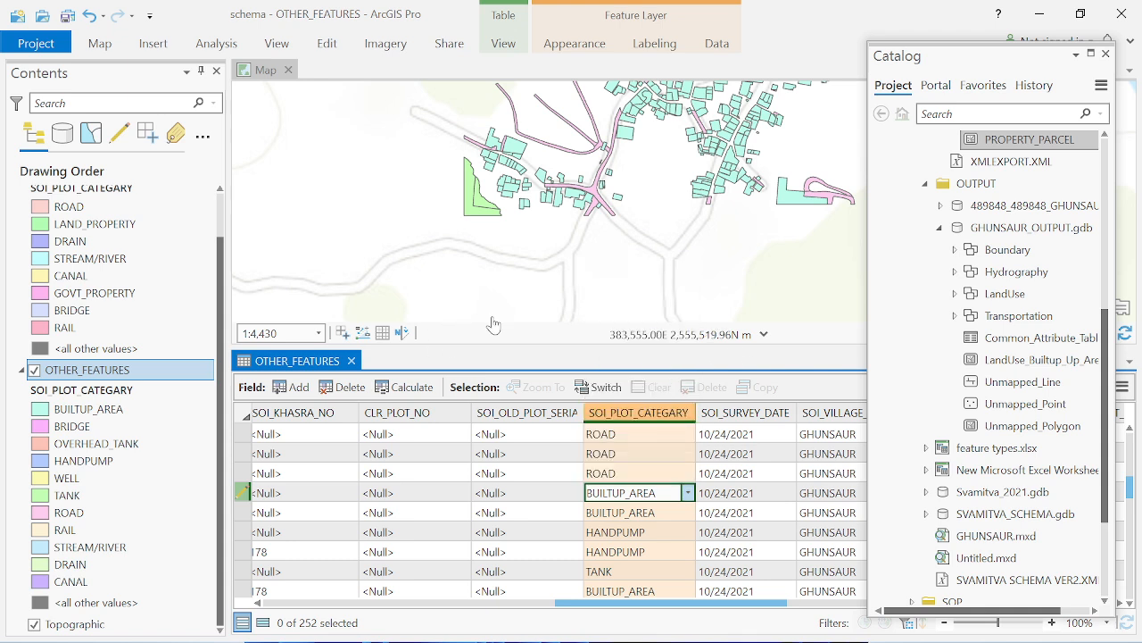
click(352, 362)
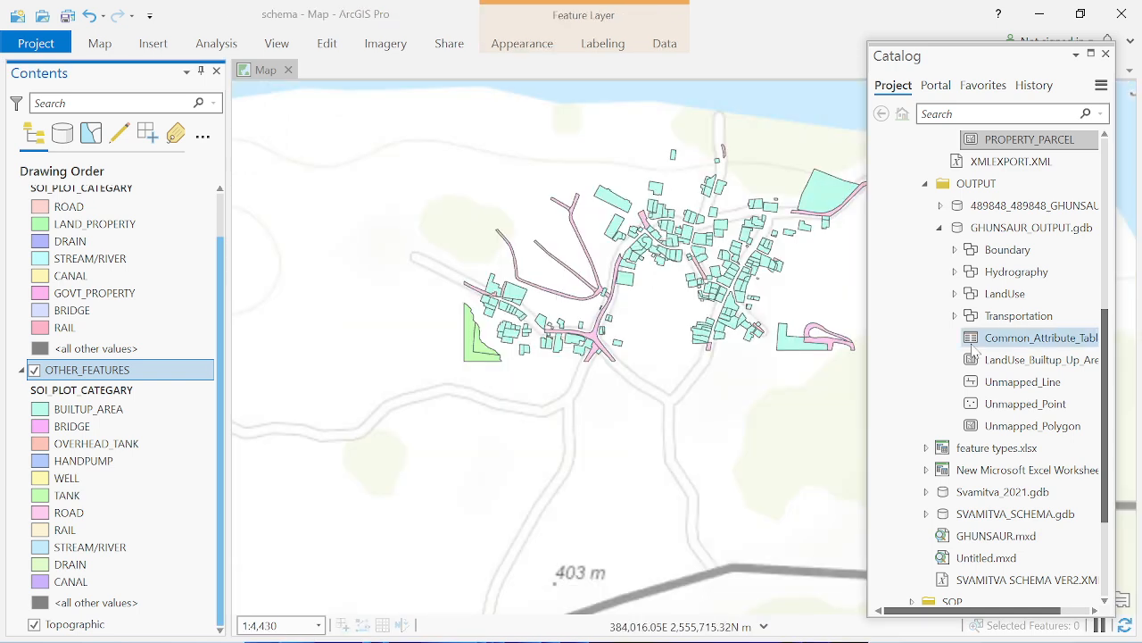
Expand the LandUse dataset in GHUNSAUR_OUTPUT.gdb and locate the Built_Up_Area feature class matching the BUILTUP_AREA category
click(1108, 357)
scroll(1107, 357, down, 1)
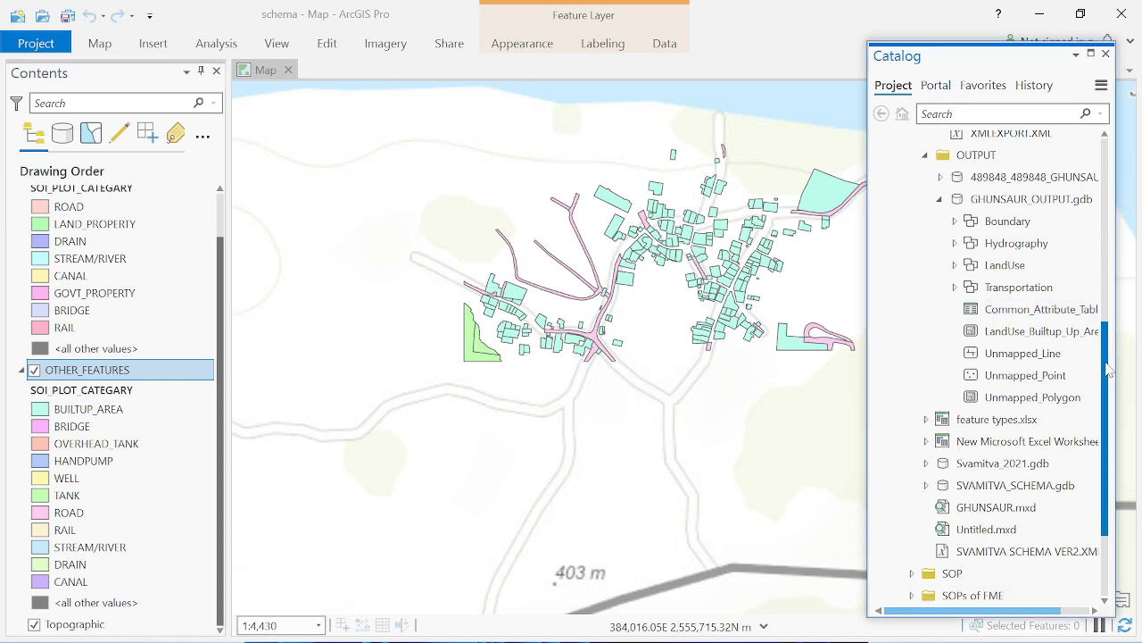
click(78, 416)
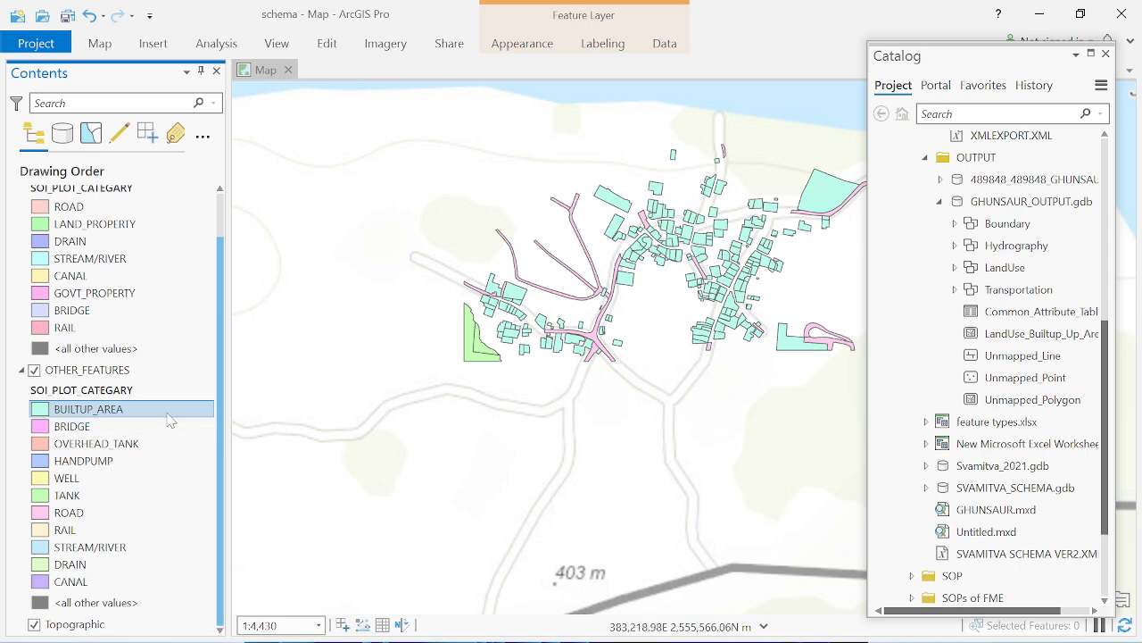
mouse_move(1106, 426)
mouse_down()
mouse_move(1106, 504)
mouse_move(1107, 421)
mouse_up()
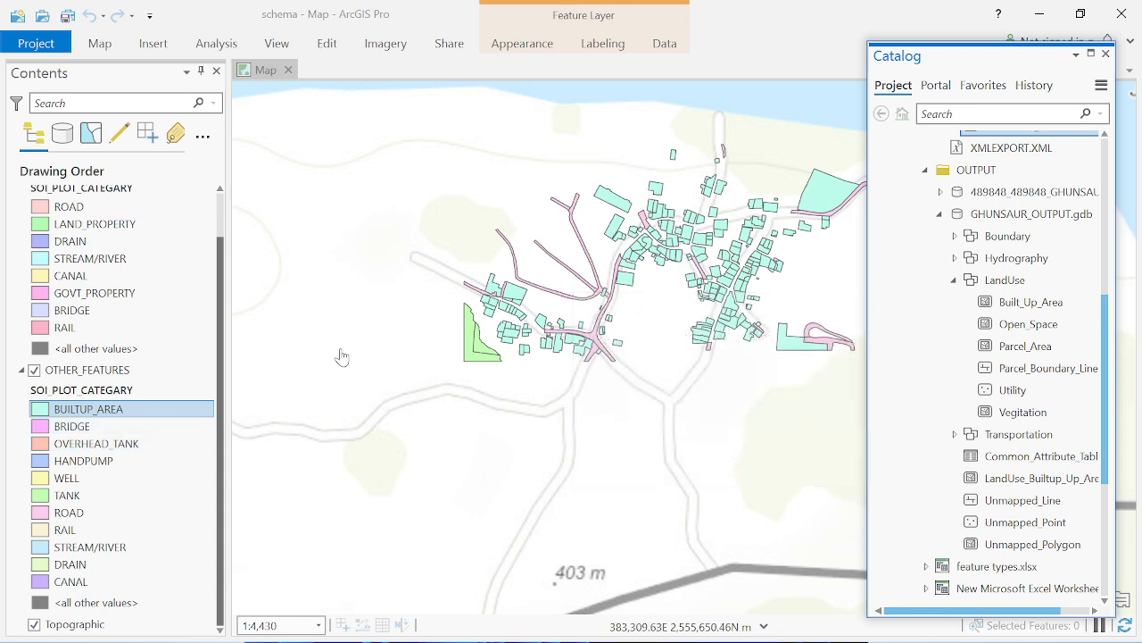
mouse_move(998, 308)
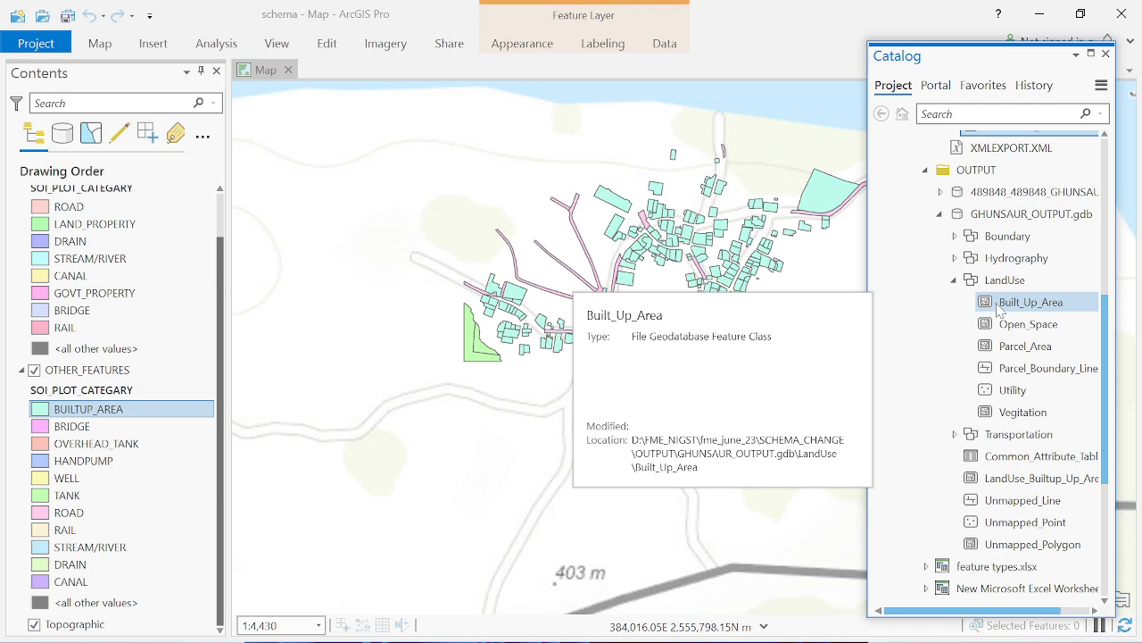
Open the OTHER_FEATURES attribute table and add the Built_Up_Area feature class from the LandUse dataset to the map
right_click(141, 413)
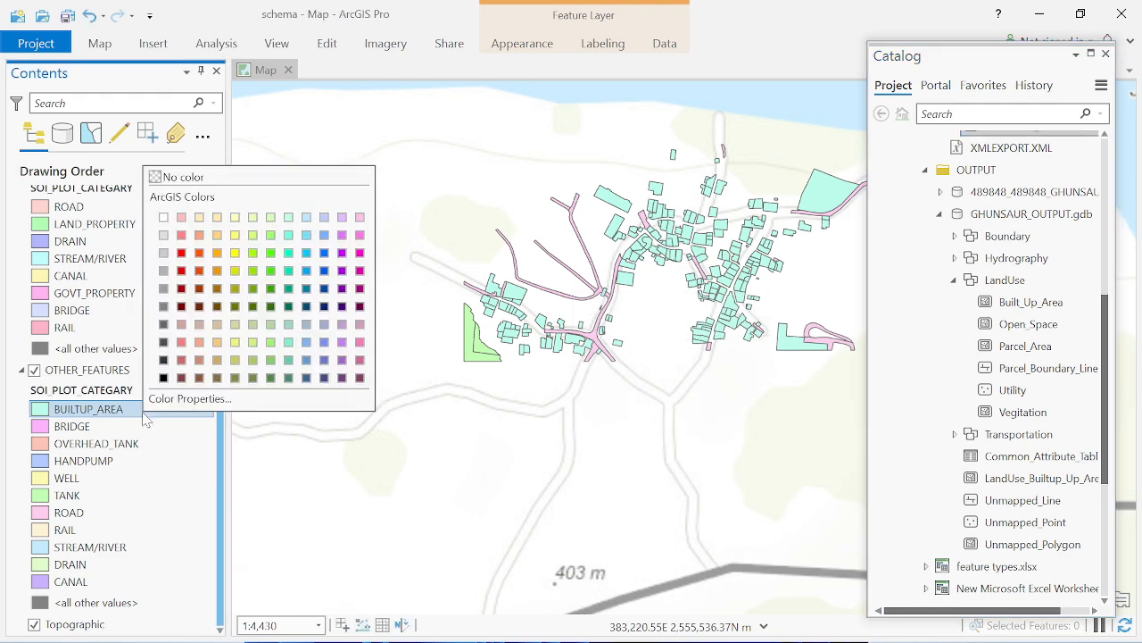
click(78, 372)
right_click(79, 372)
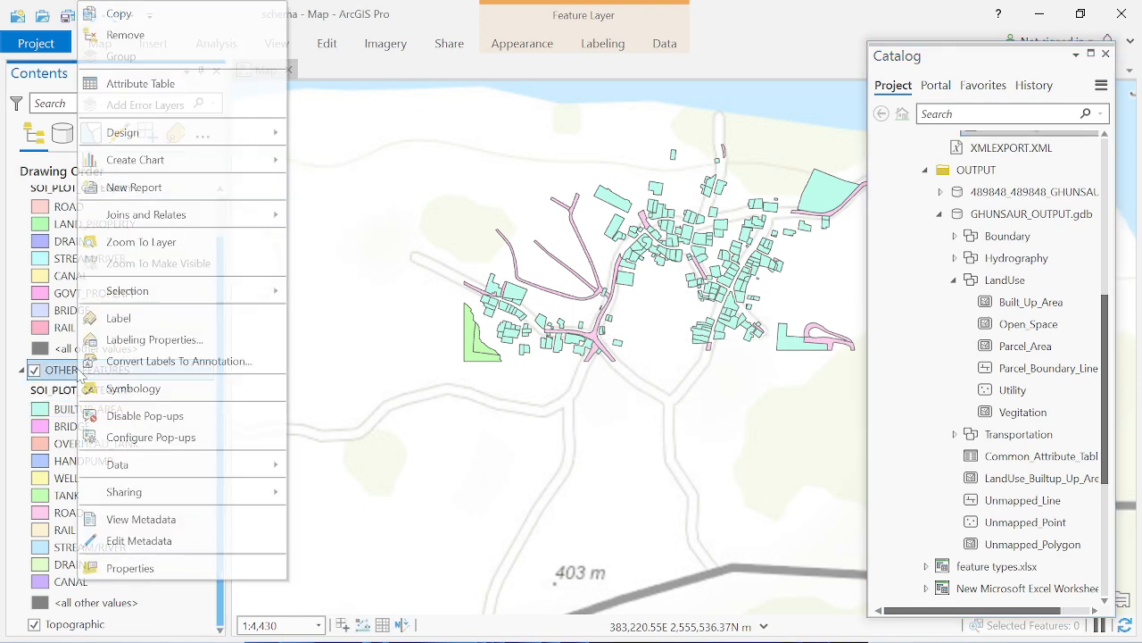
click(140, 83)
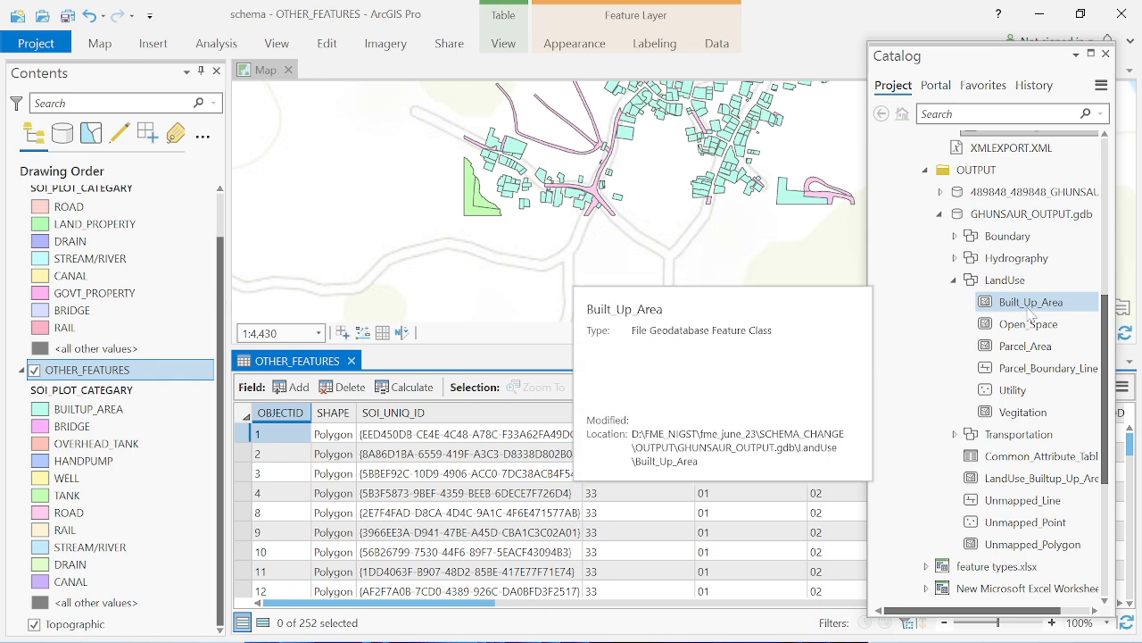
drag(1031, 304, 672, 283)
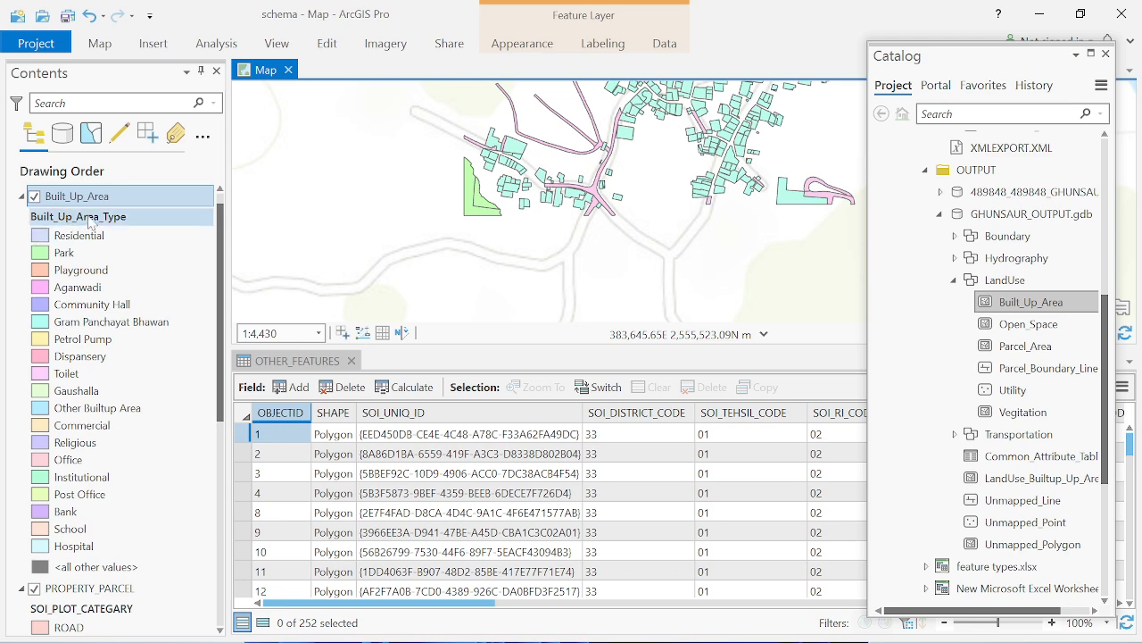
Open the Built_Up_Area attribute table and compare its Built_Up_Area_Type field with the layer's legend categories
right_click(114, 200)
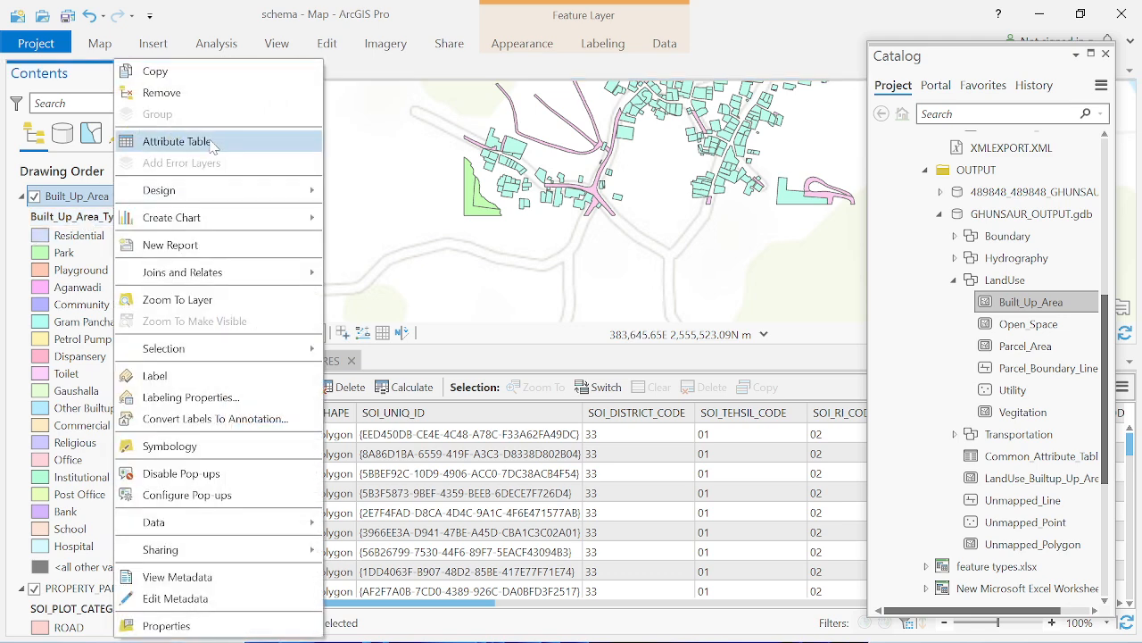
click(211, 146)
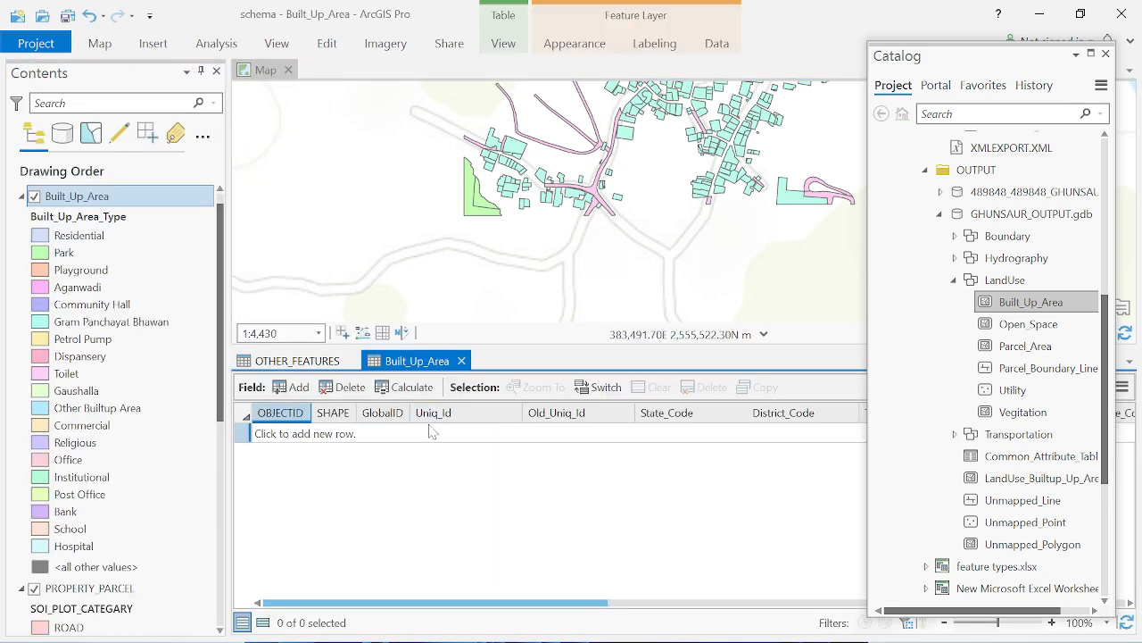
click(301, 416)
drag(432, 605, 484, 605)
drag(556, 607, 835, 604)
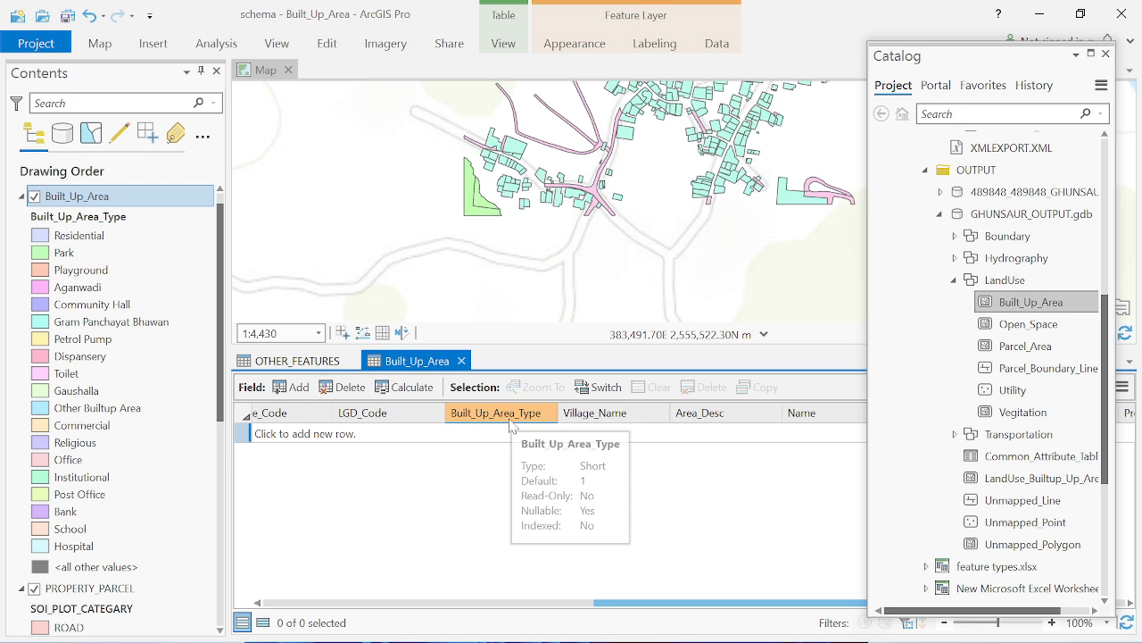
drag(220, 252, 223, 352)
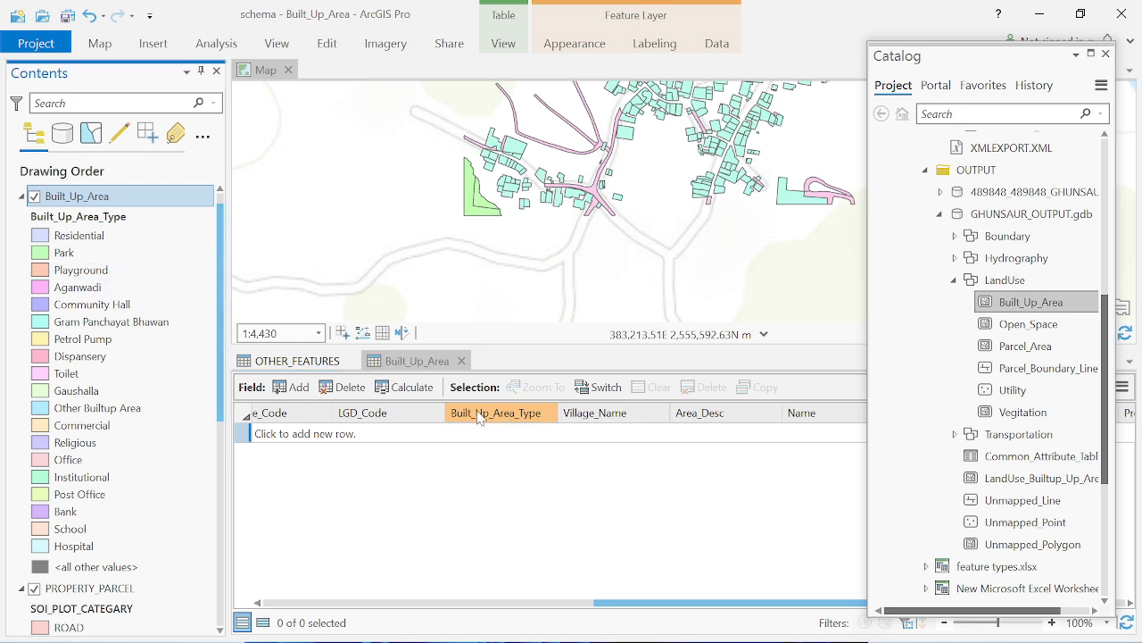
Close the Built_Up_Area and OTHER_FEATURES attribute tables
click(416, 364)
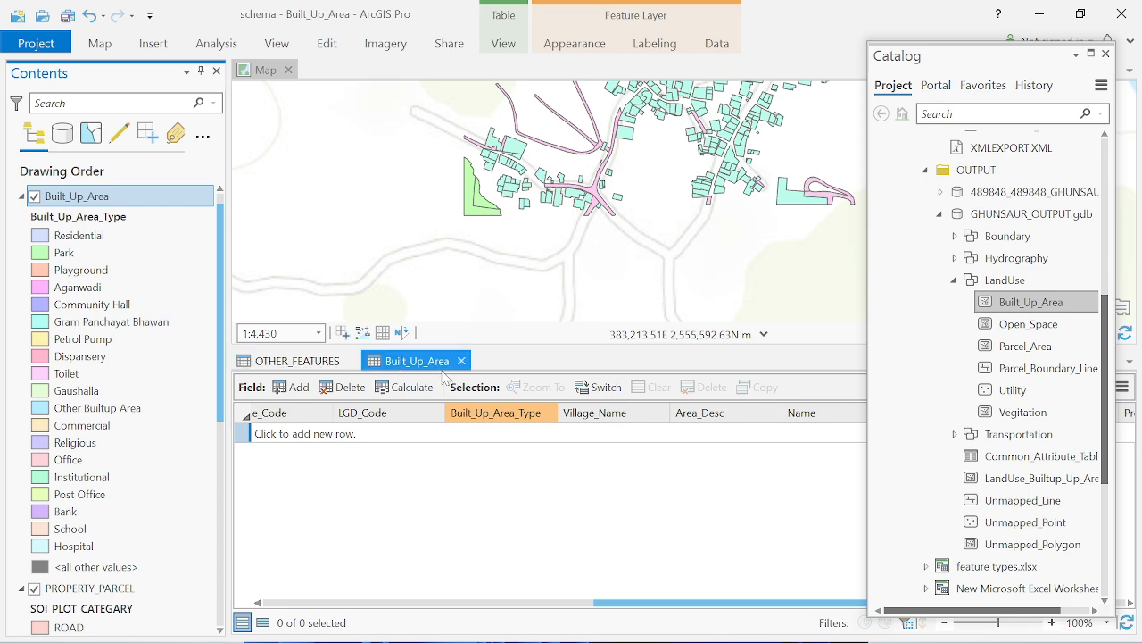
click(462, 360)
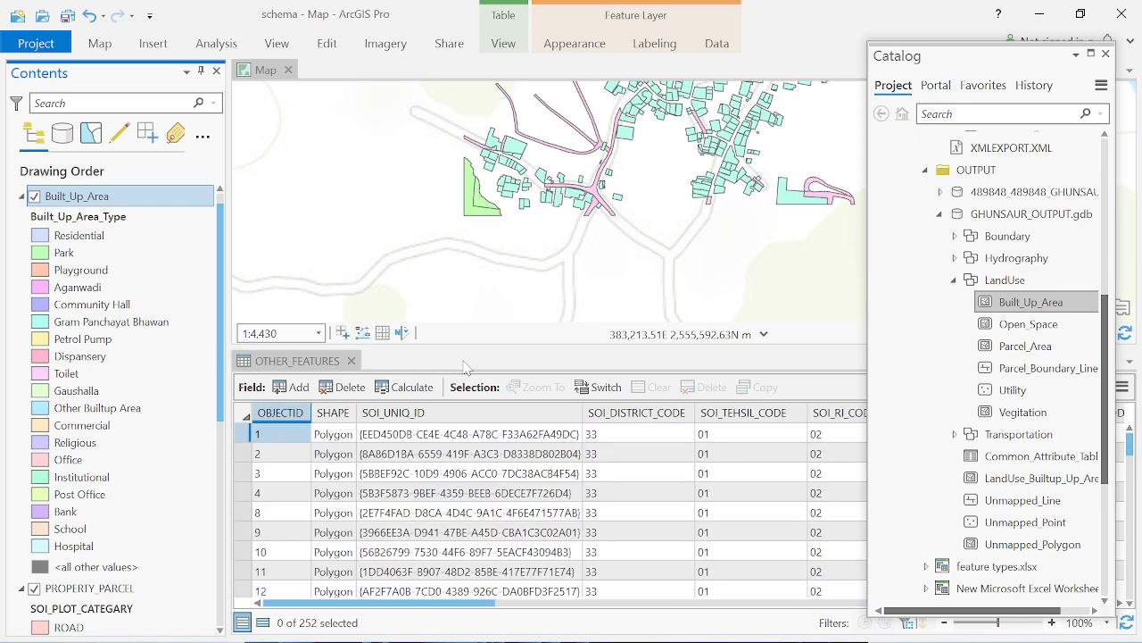
click(352, 361)
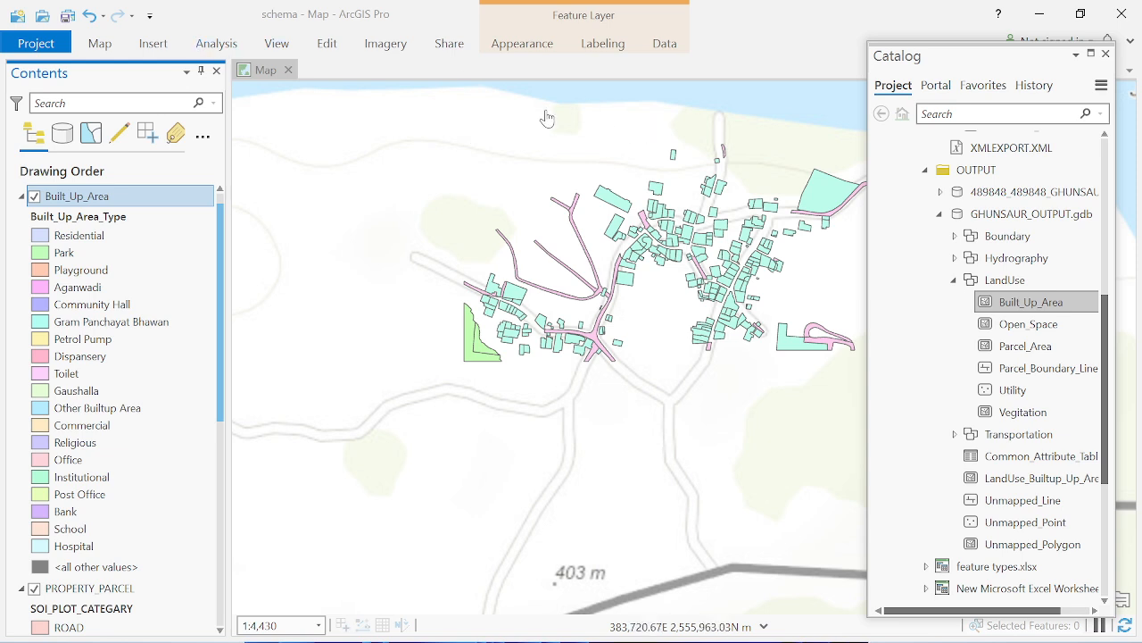
Search the geoprocessing tools for "append", open the Append tool from Data Management Tools, and enlarge its pane
click(217, 44)
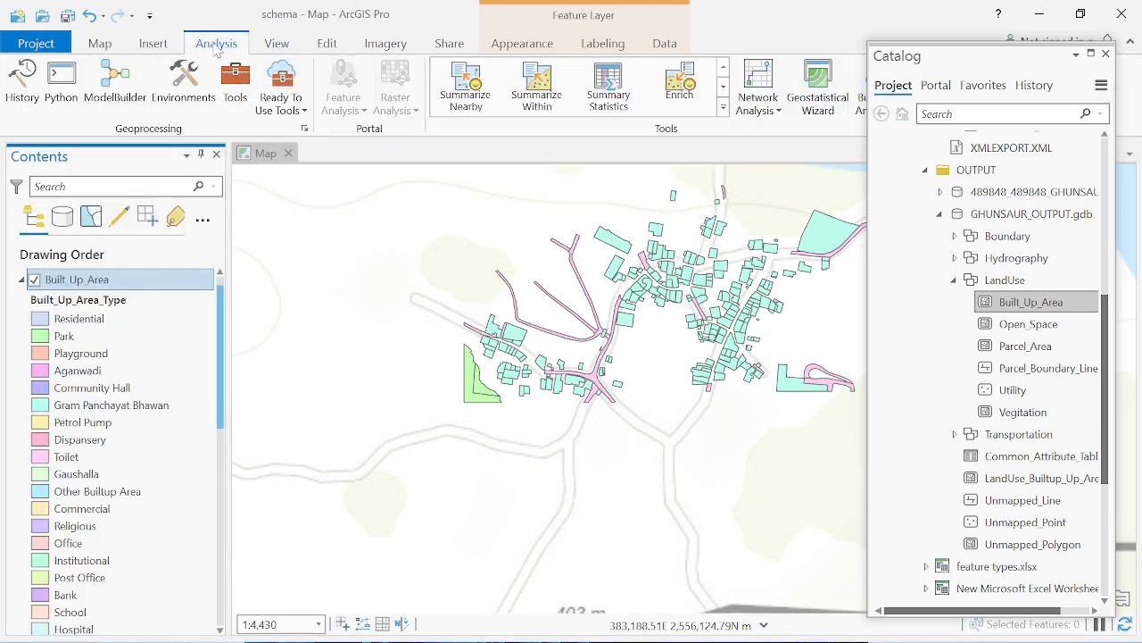
click(236, 100)
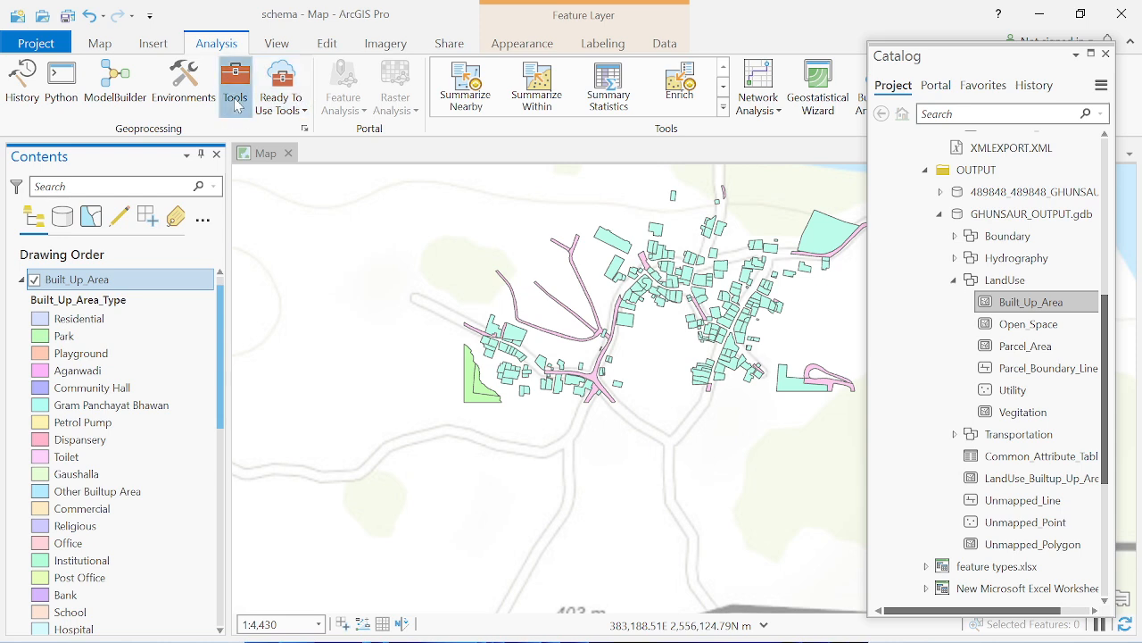
text(append)
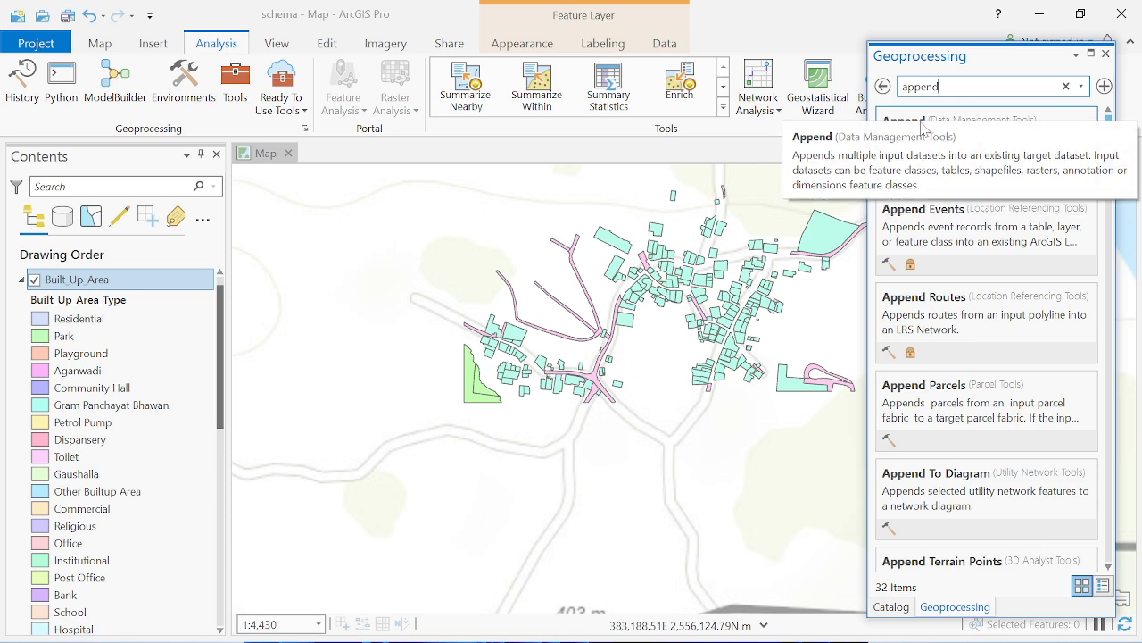
click(917, 123)
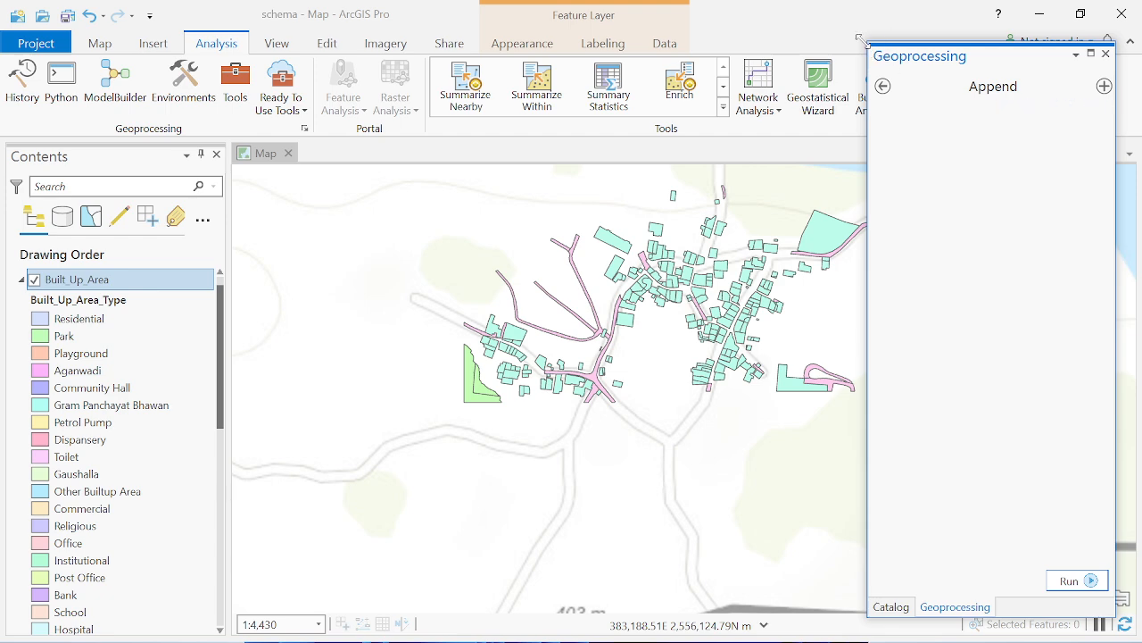
drag(867, 43, 747, 7)
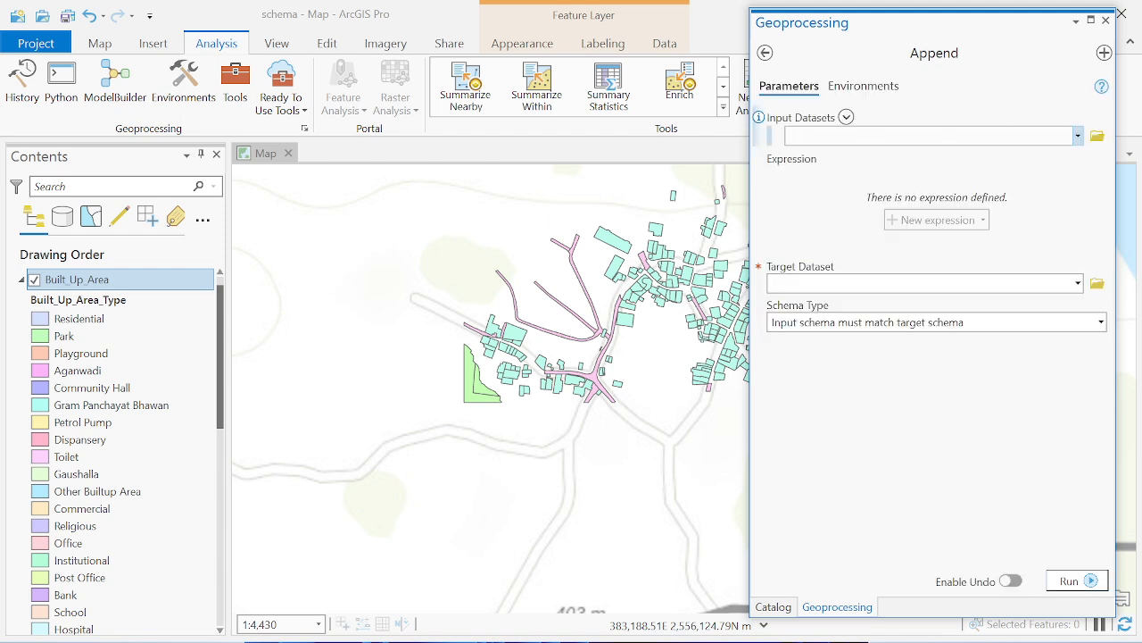
Set OTHER_FEATURES as the input dataset of the Append tool and review that layer's plot categories
click(1077, 136)
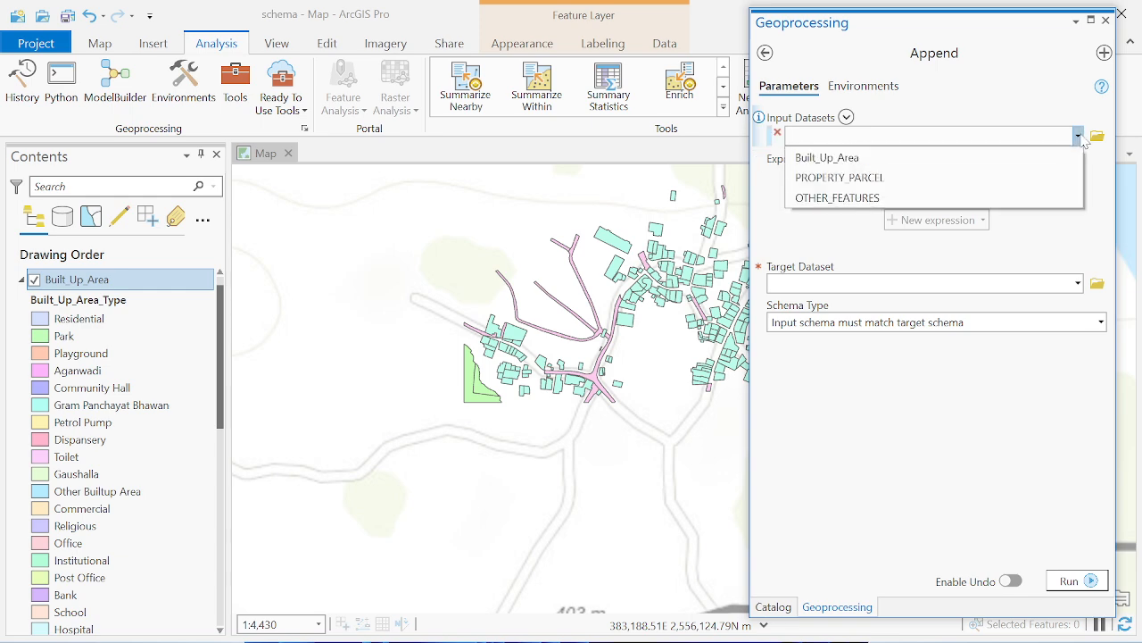
click(879, 200)
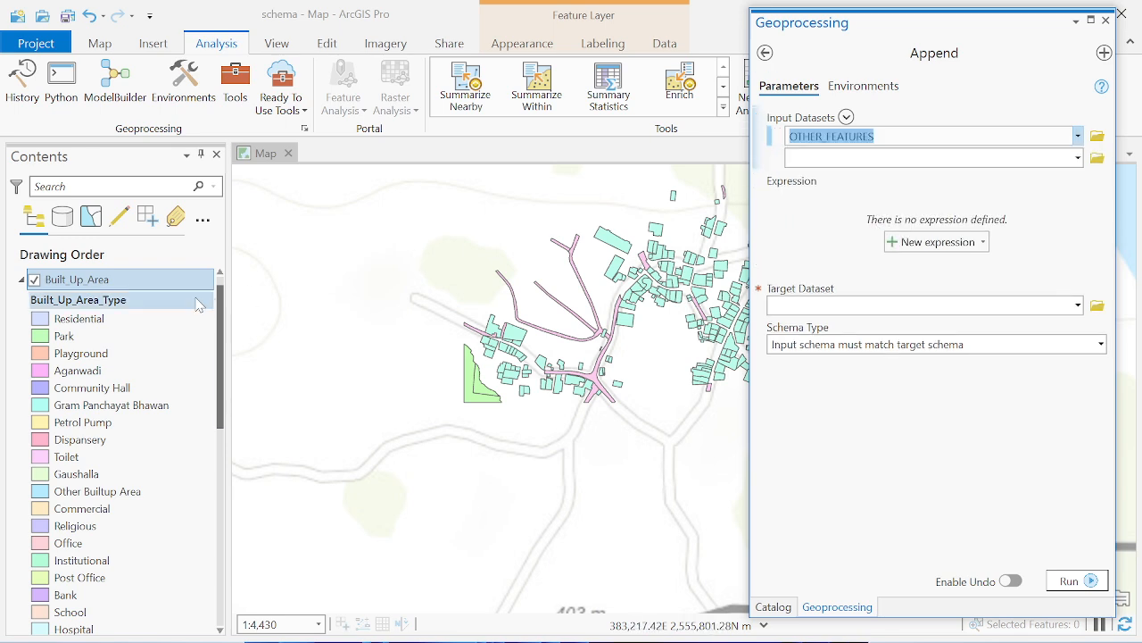
scroll(116, 428, down, 10)
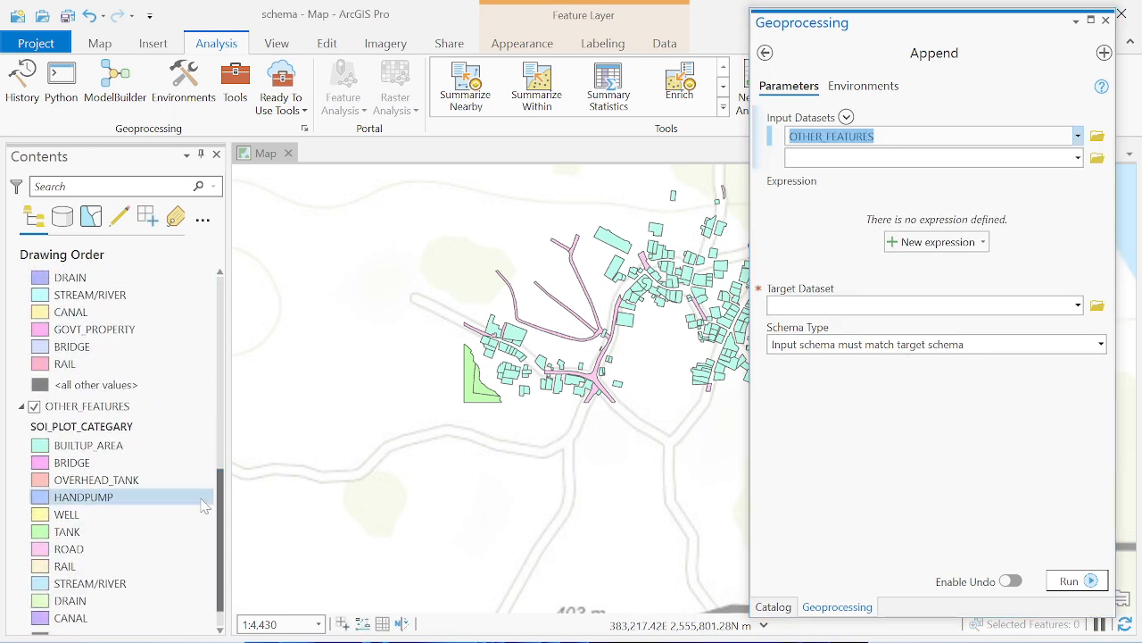
drag(217, 500, 194, 330)
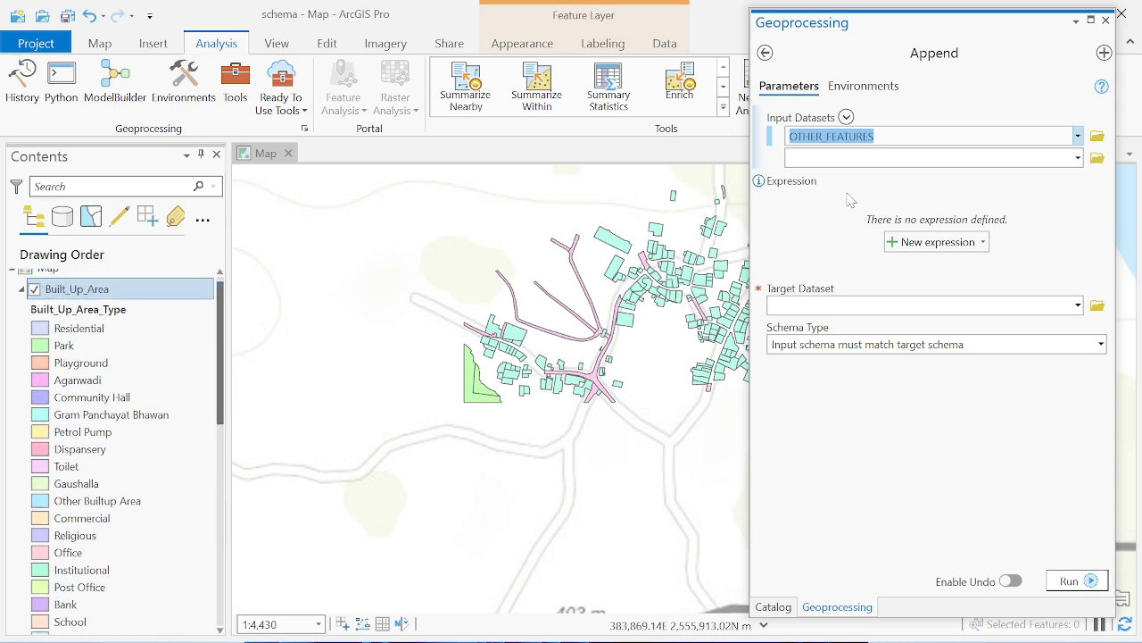
Create an expression for the input limiting it to records where SOI_PLOT_CATEGARY is equal to 1 - BUILTUP_AREA
click(983, 242)
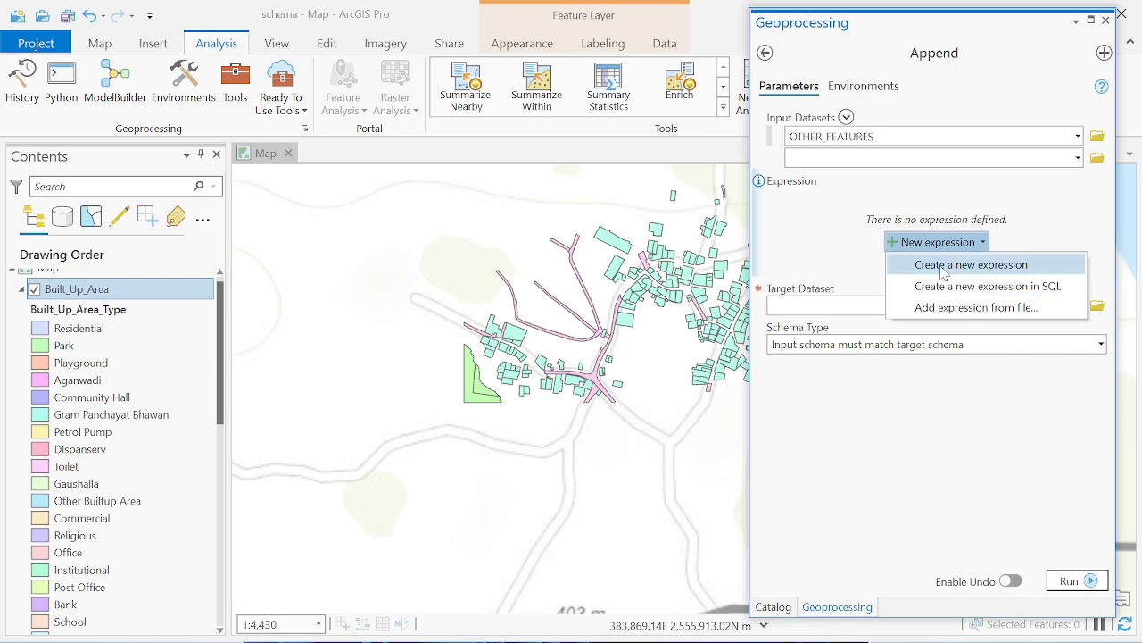
click(971, 265)
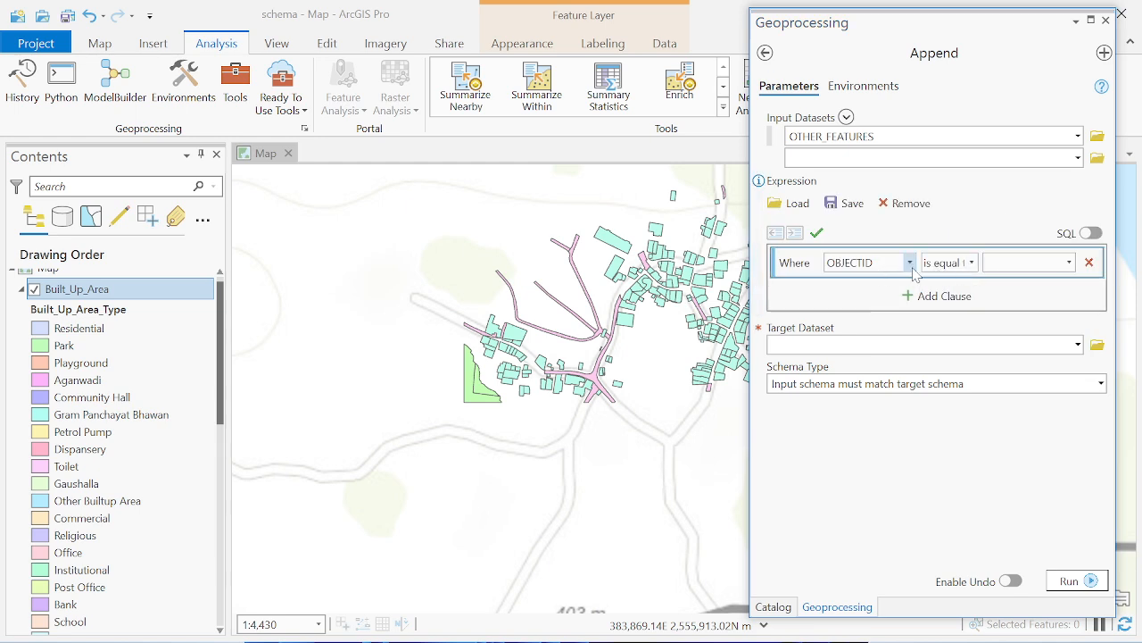
click(911, 264)
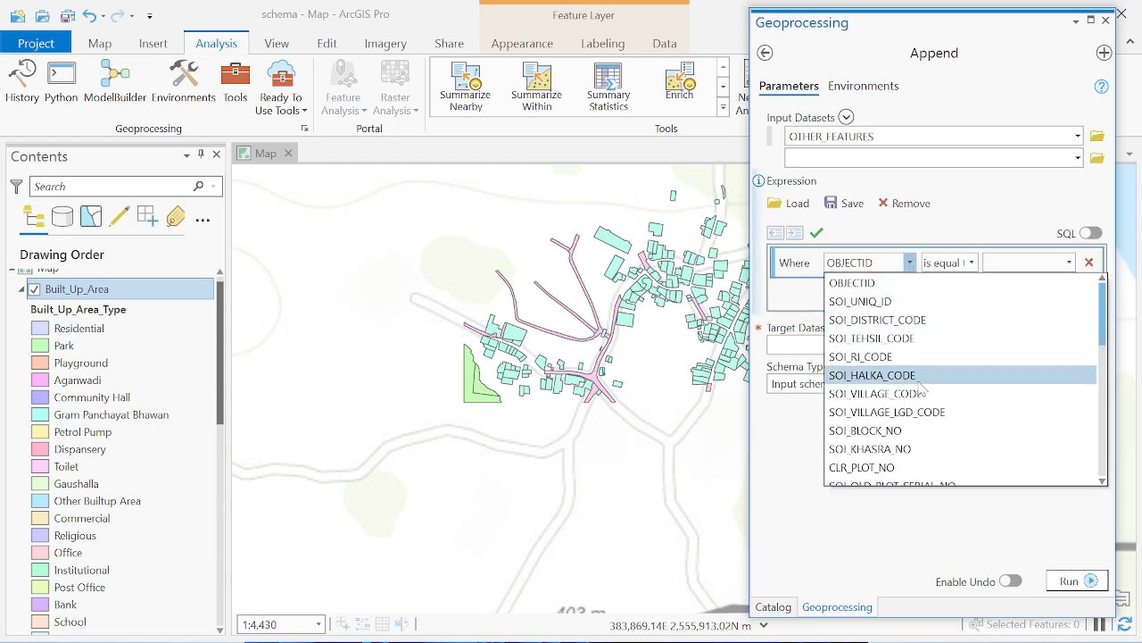
drag(1103, 321, 1105, 349)
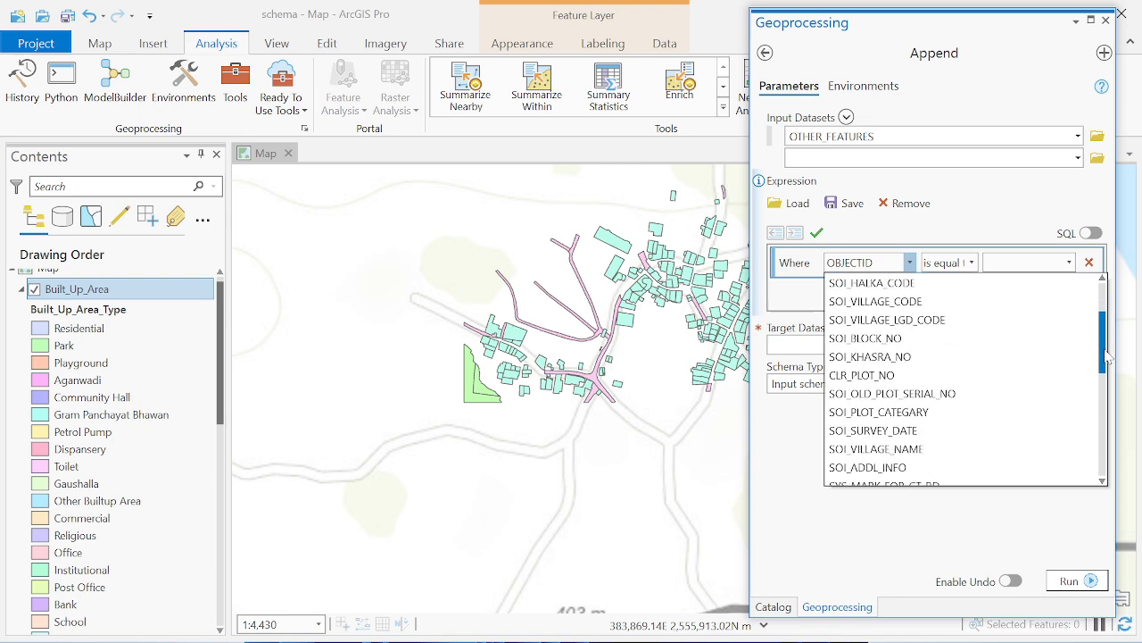
click(919, 412)
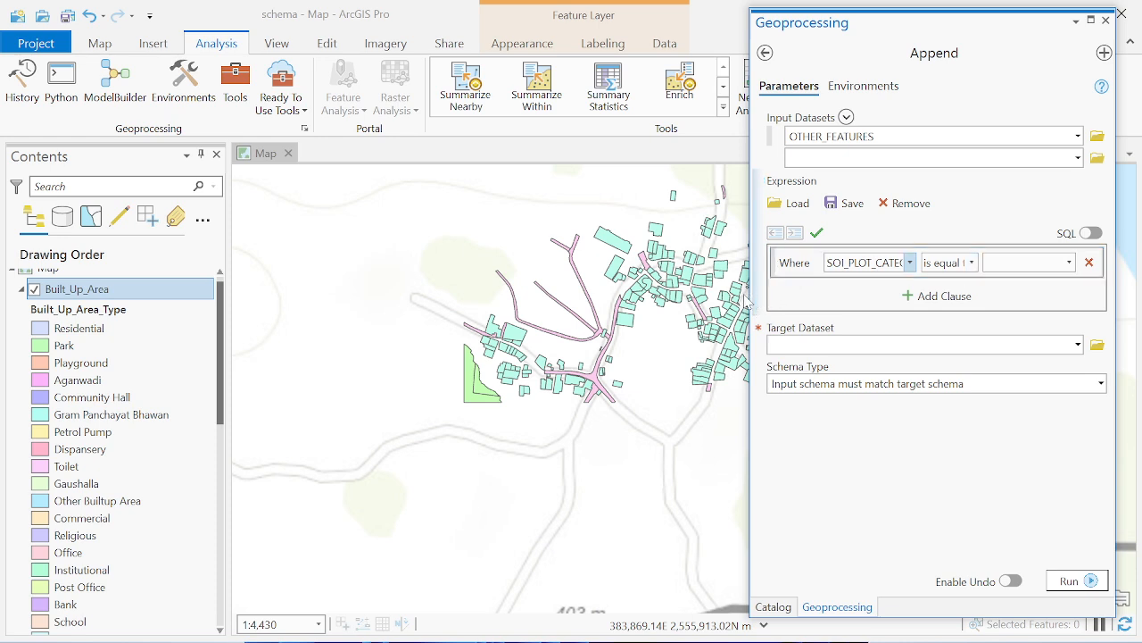
drag(748, 301, 575, 308)
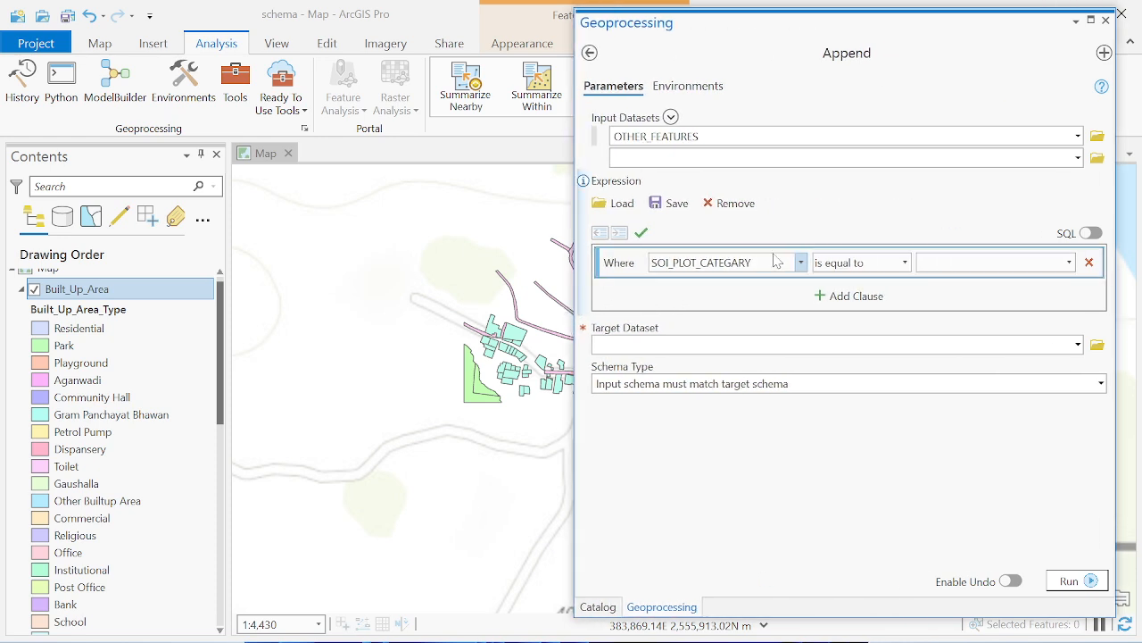
click(1070, 262)
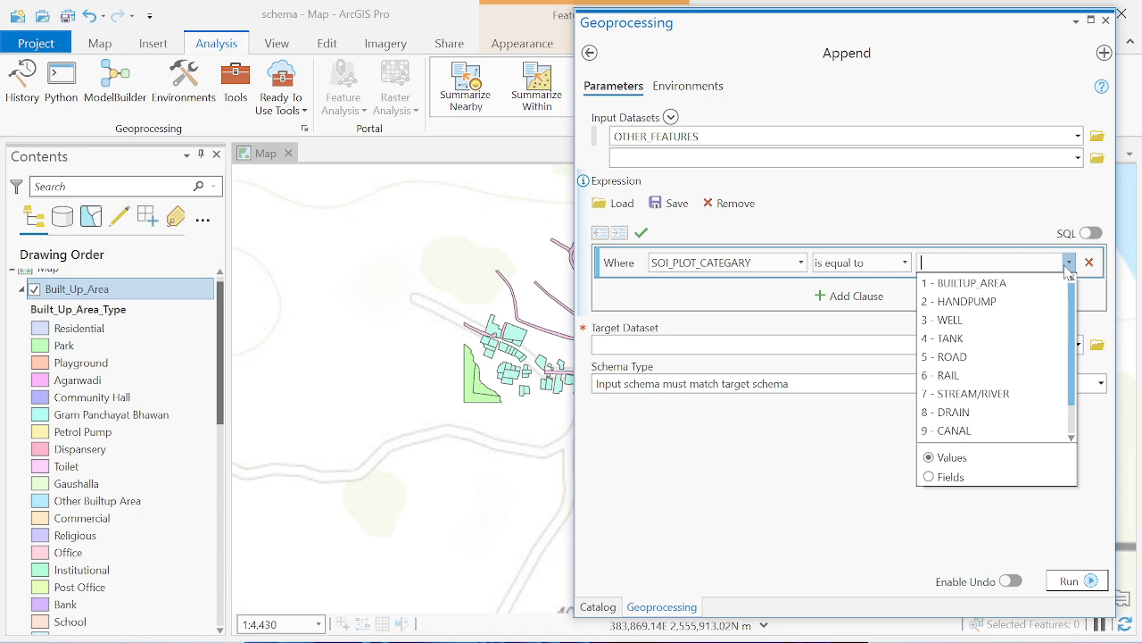
click(980, 284)
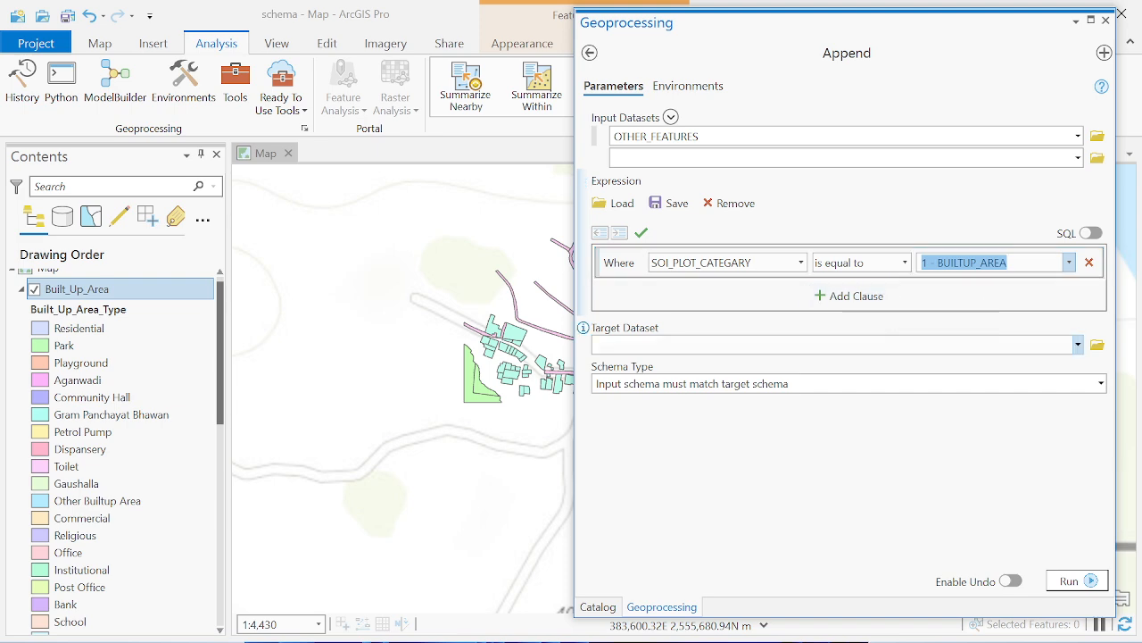
Set Built_Up_Area as the target dataset and choose the schema type "Use the Field Map to reconcile schema differences"
click(1078, 345)
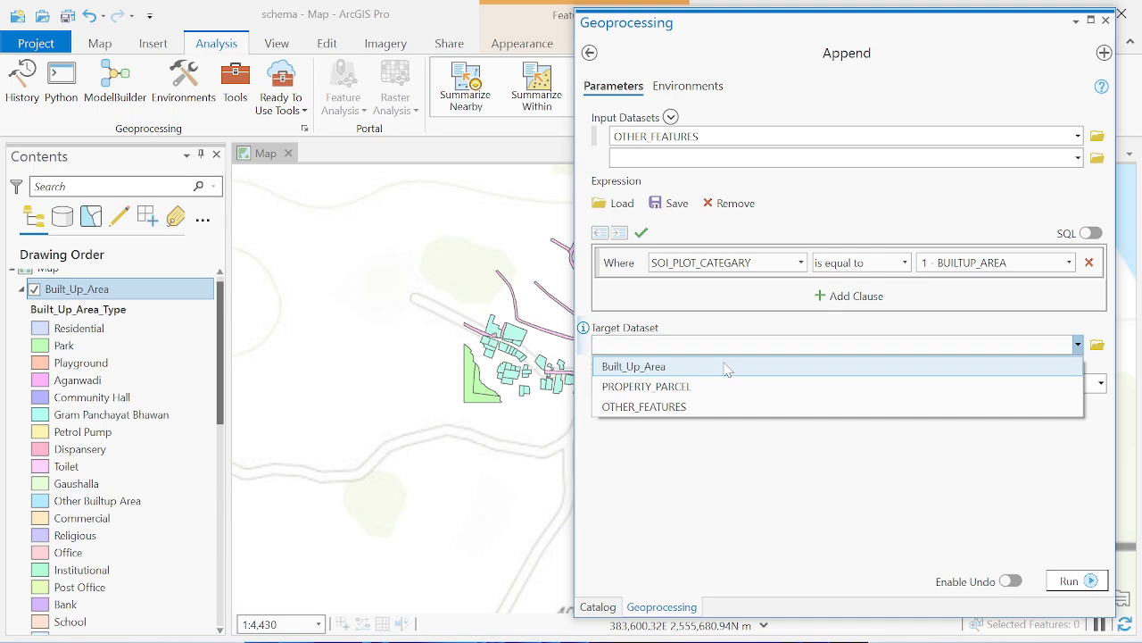
click(624, 371)
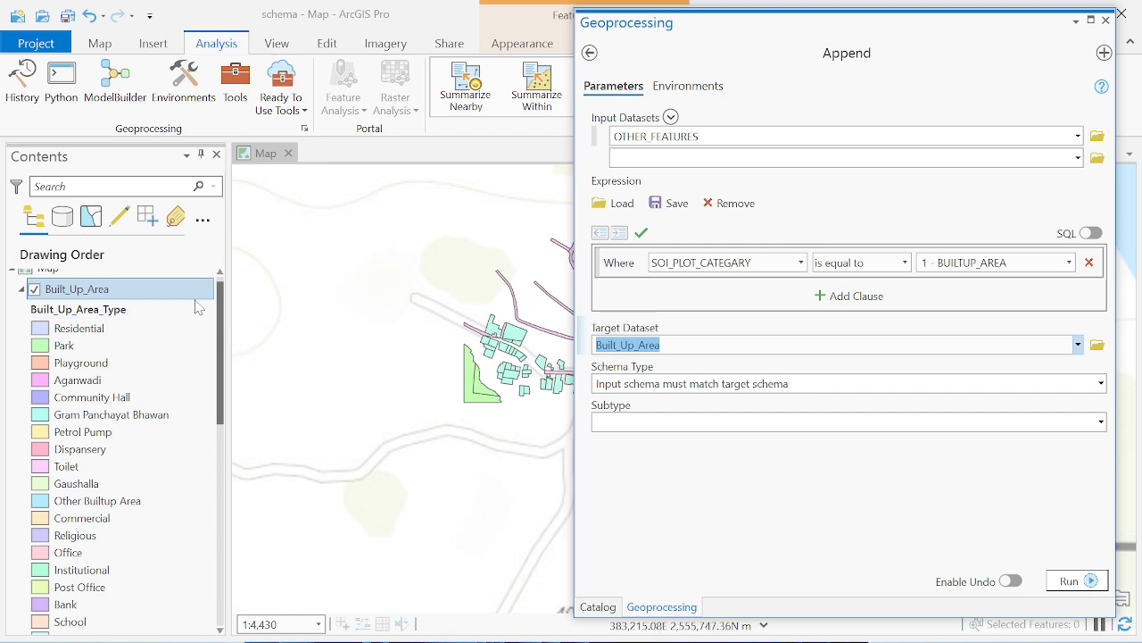
drag(223, 284, 223, 275)
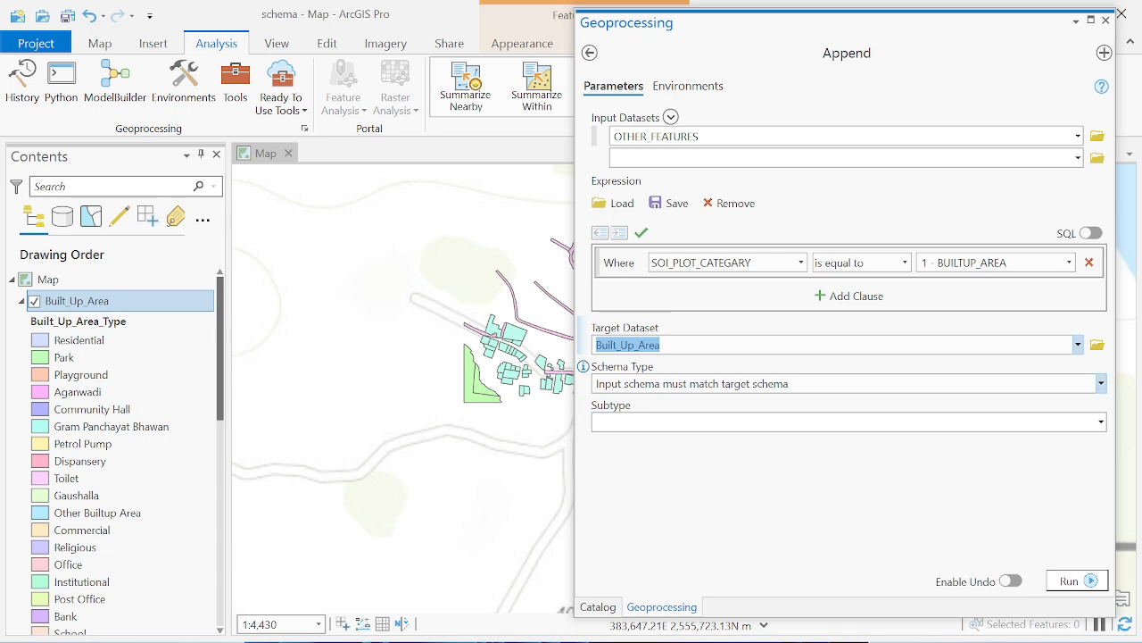
click(1102, 384)
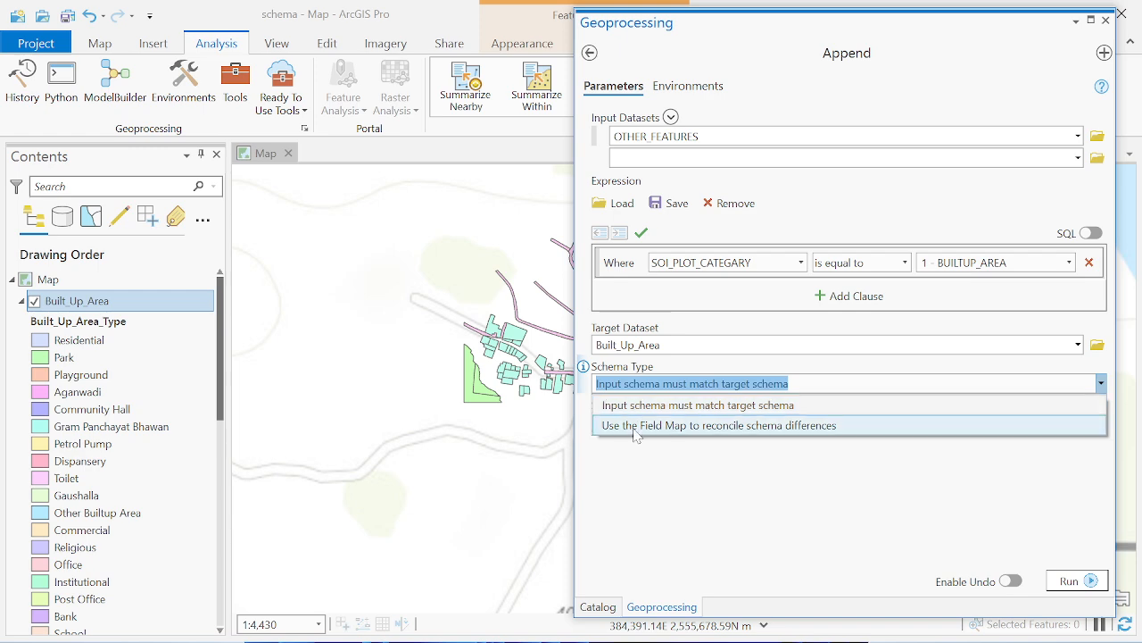
click(829, 427)
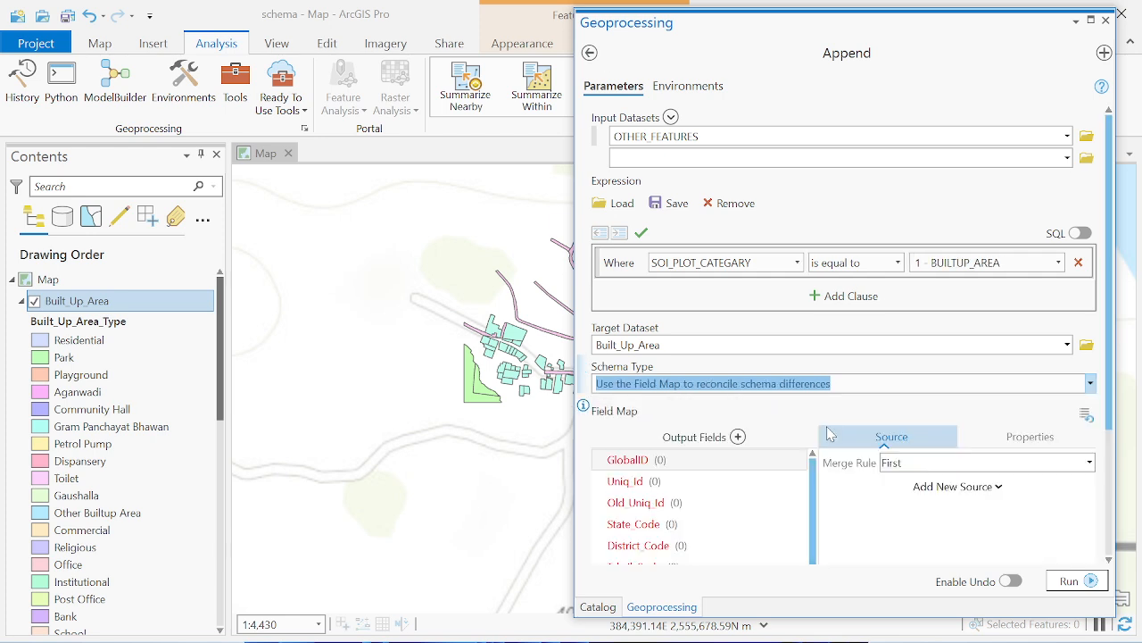
Map the output field District_Code to the source field SOI_DISTRICT_CODE in the Append field map, using the merge rule First
drag(1109, 295, 1106, 300)
right_click(1107, 300)
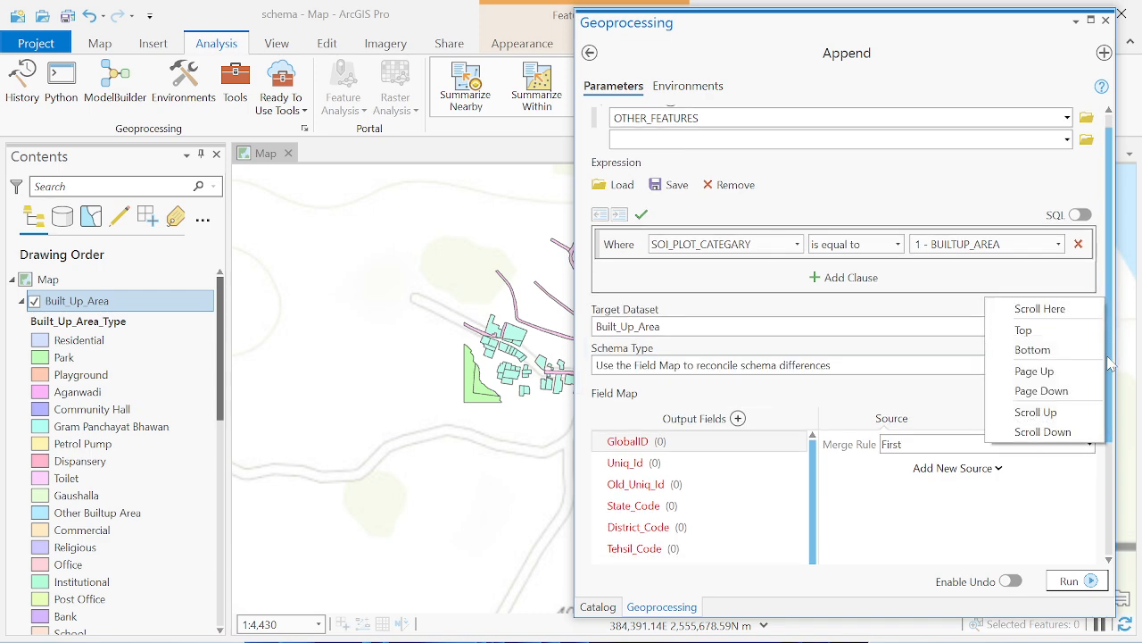
scroll(1115, 323, down, 2)
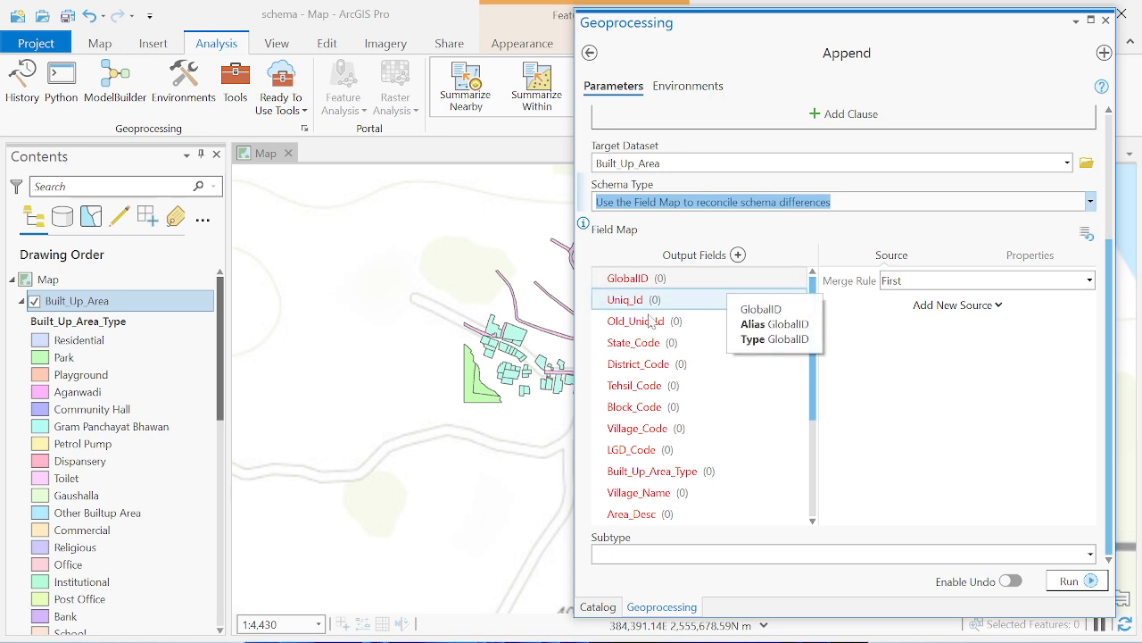
click(630, 360)
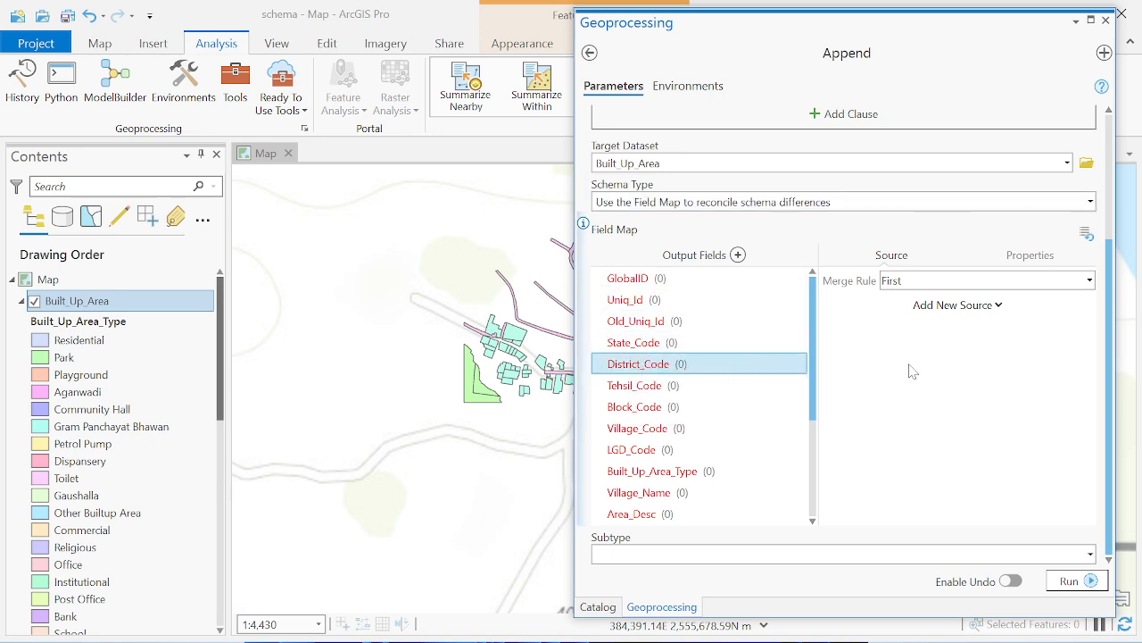
click(1090, 281)
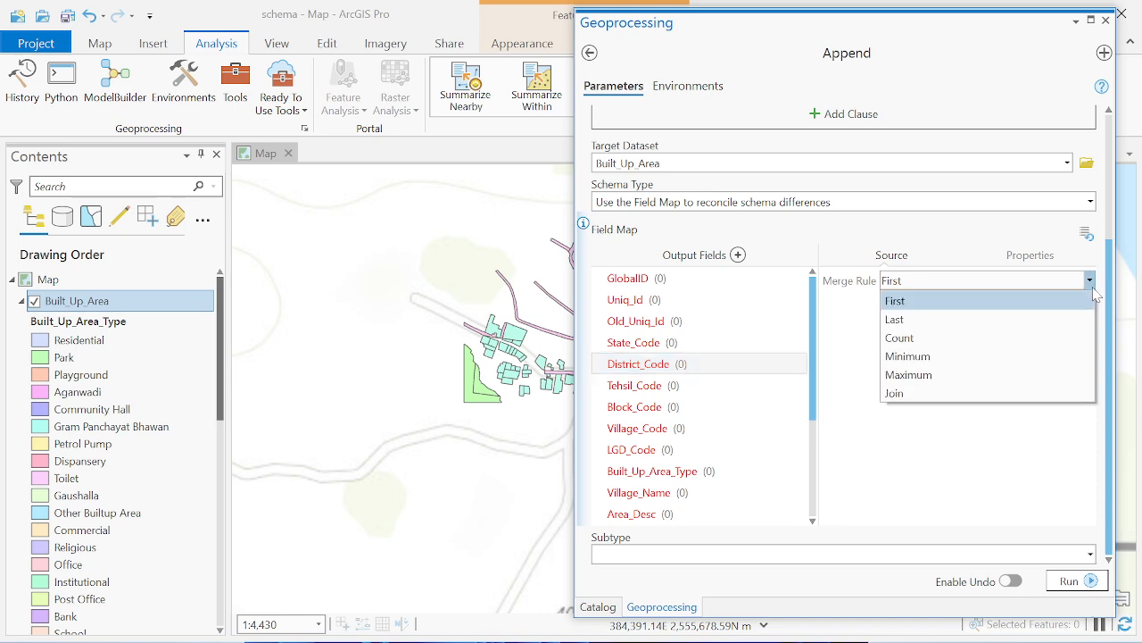
click(990, 291)
click(988, 305)
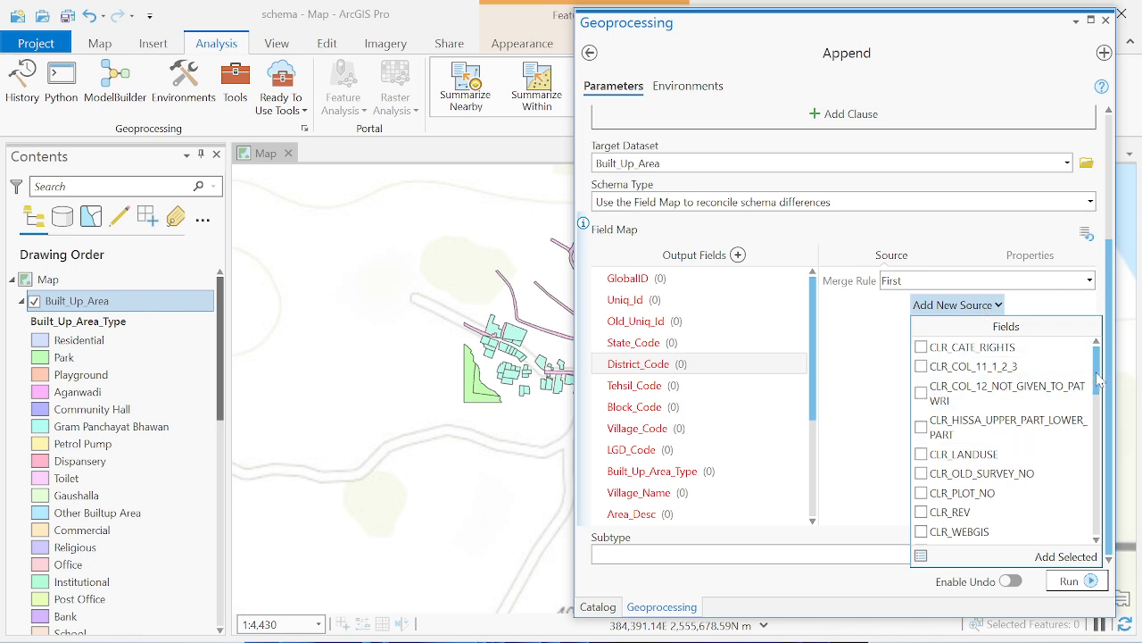
drag(1098, 381, 1105, 430)
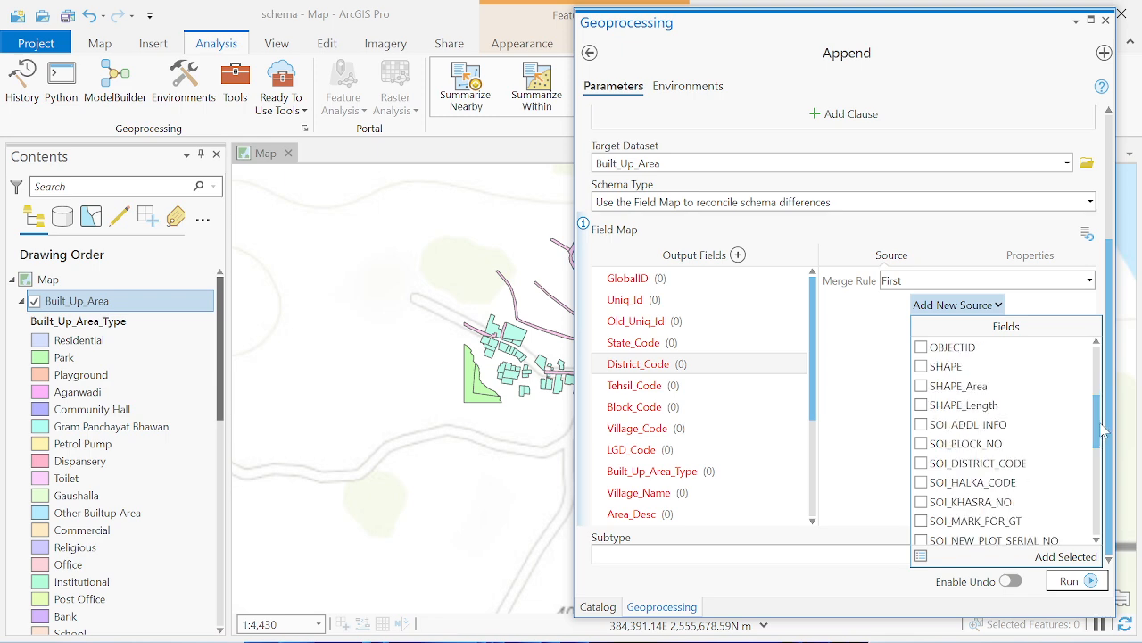
click(920, 464)
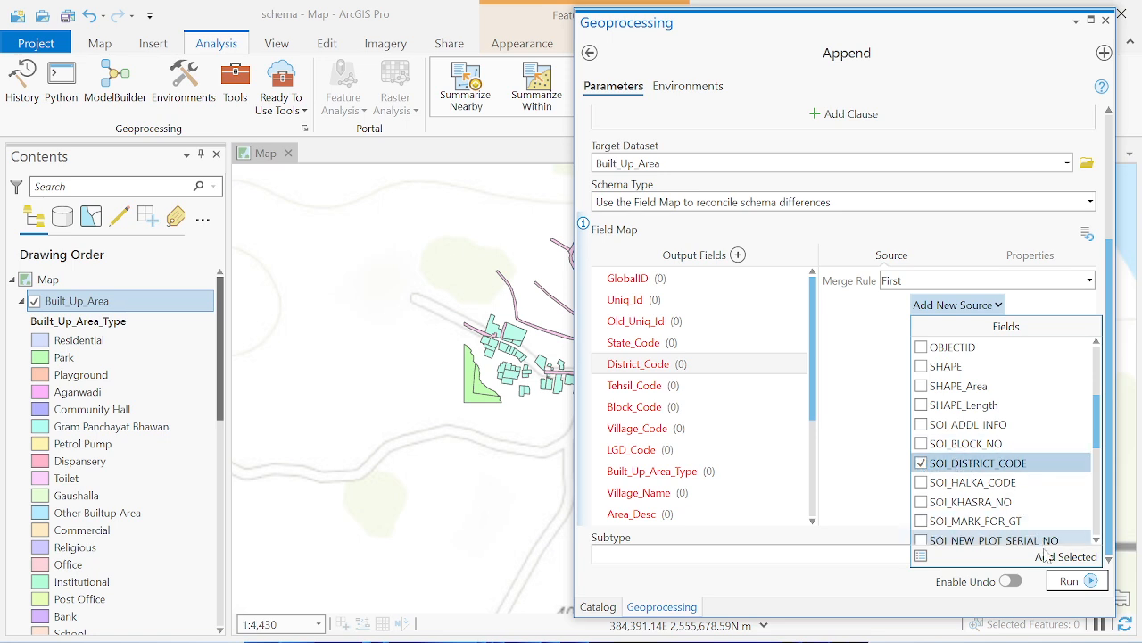
click(1065, 556)
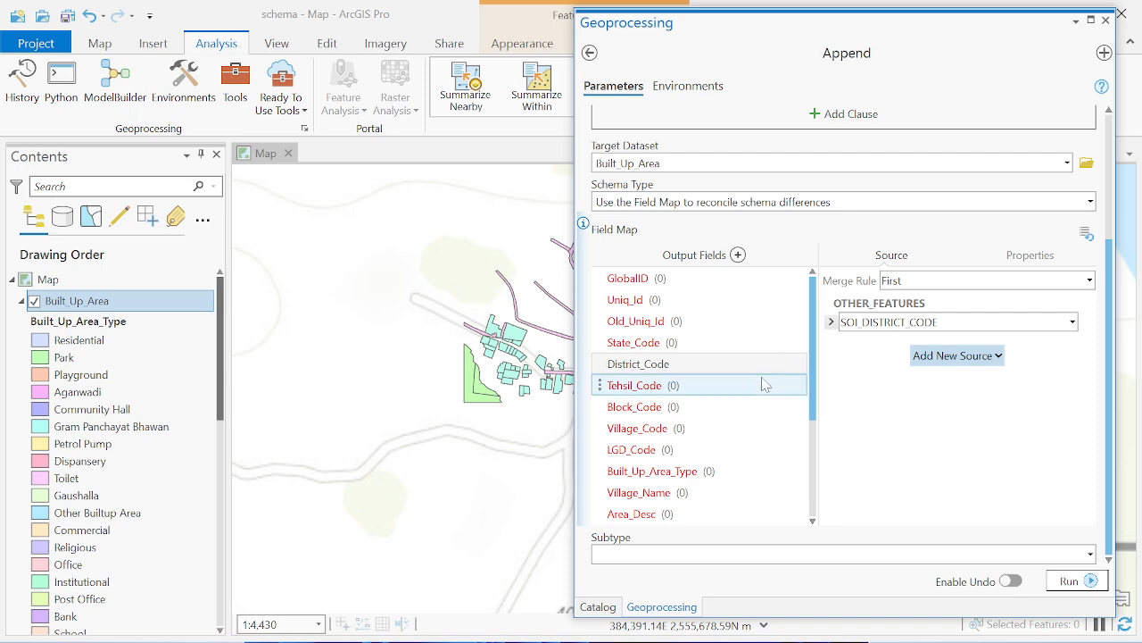
Add SOI_TEHSIL_CODE as the source of the output field Tehsil_Code, keeping the merge rule First
click(656, 385)
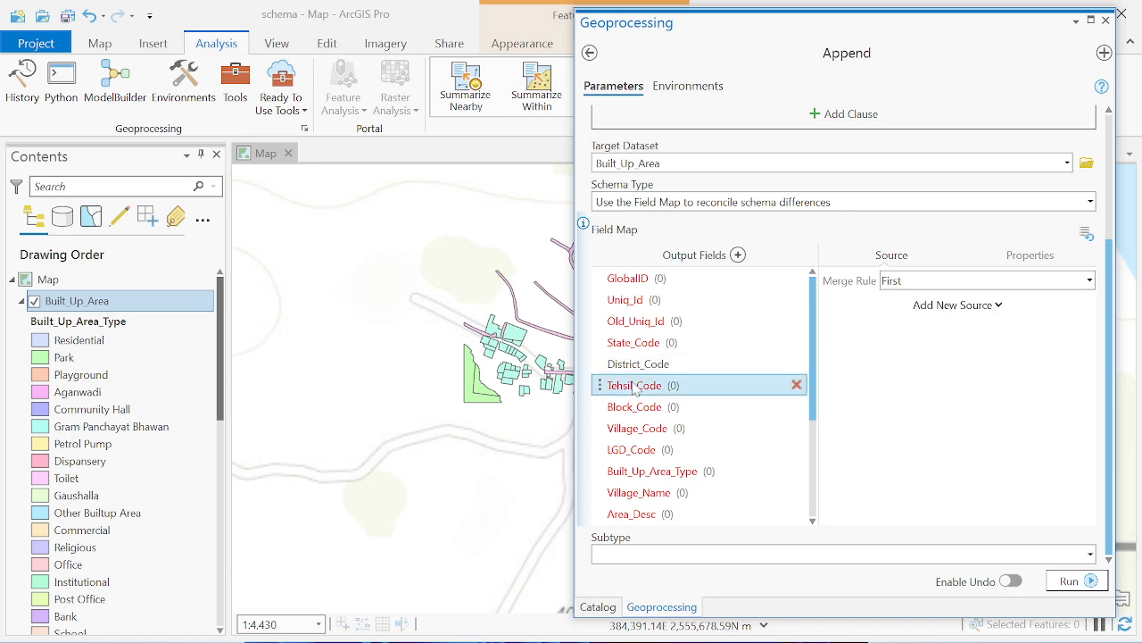
click(1090, 280)
click(1090, 280)
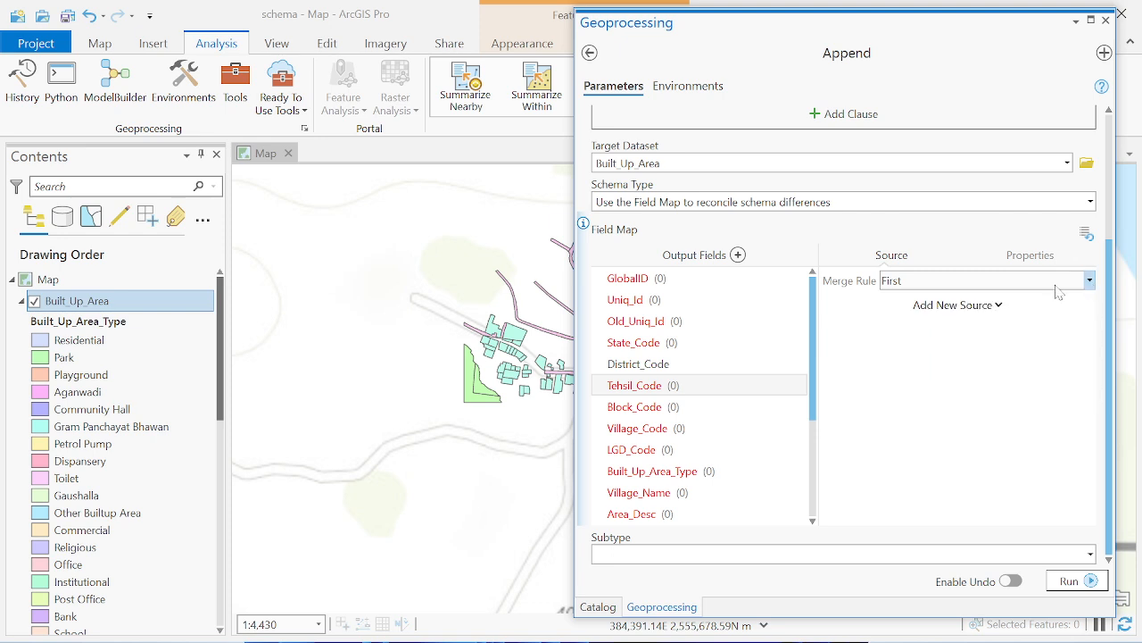
click(979, 305)
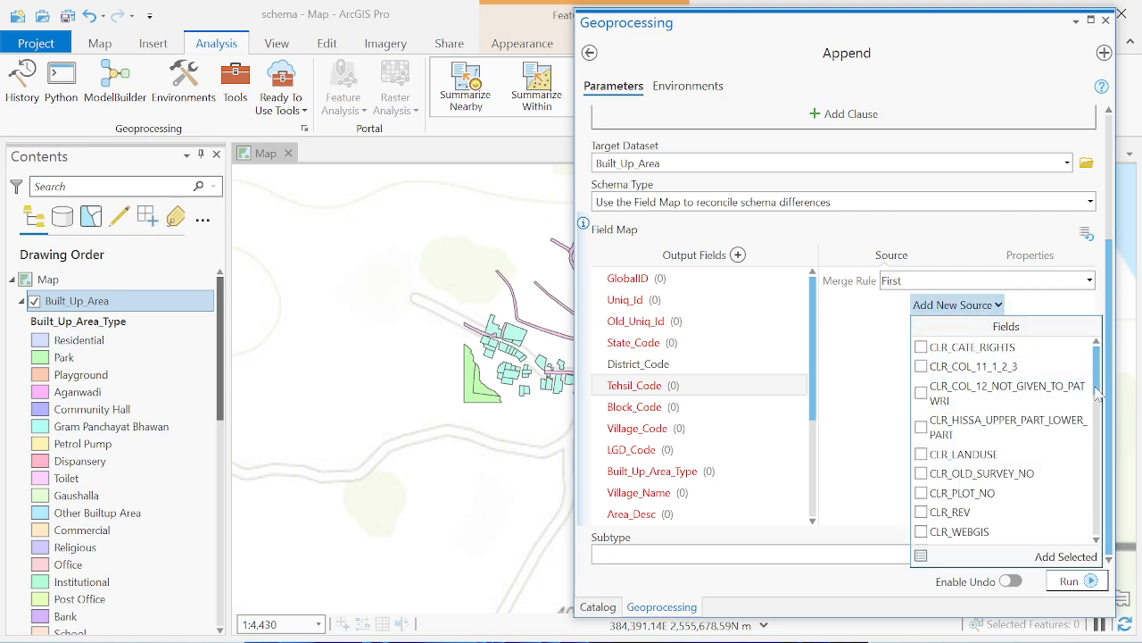
drag(1100, 401, 1104, 498)
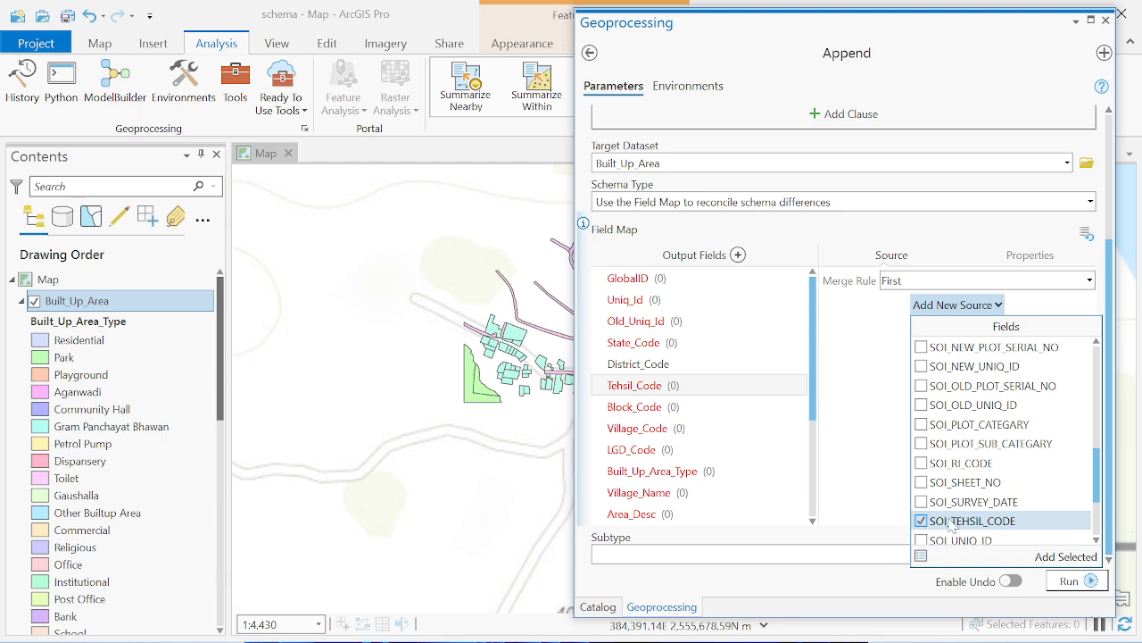
click(1053, 556)
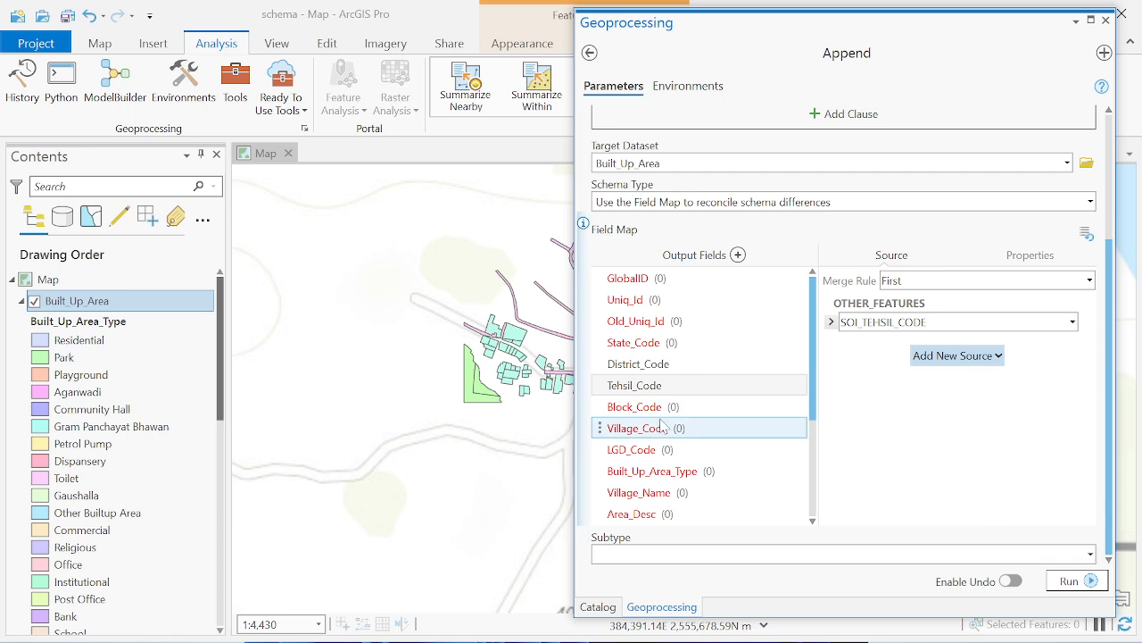
Add SOI_BLOCK_NO as the source of the output field Block_Code with the merge rule First
click(687, 406)
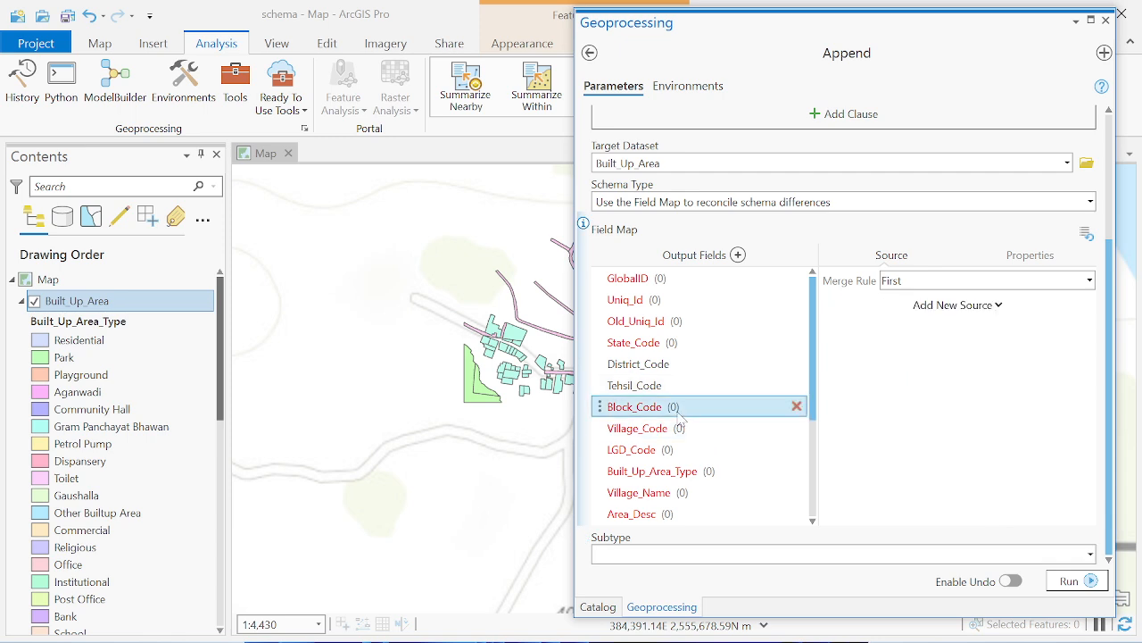
click(1090, 281)
click(964, 300)
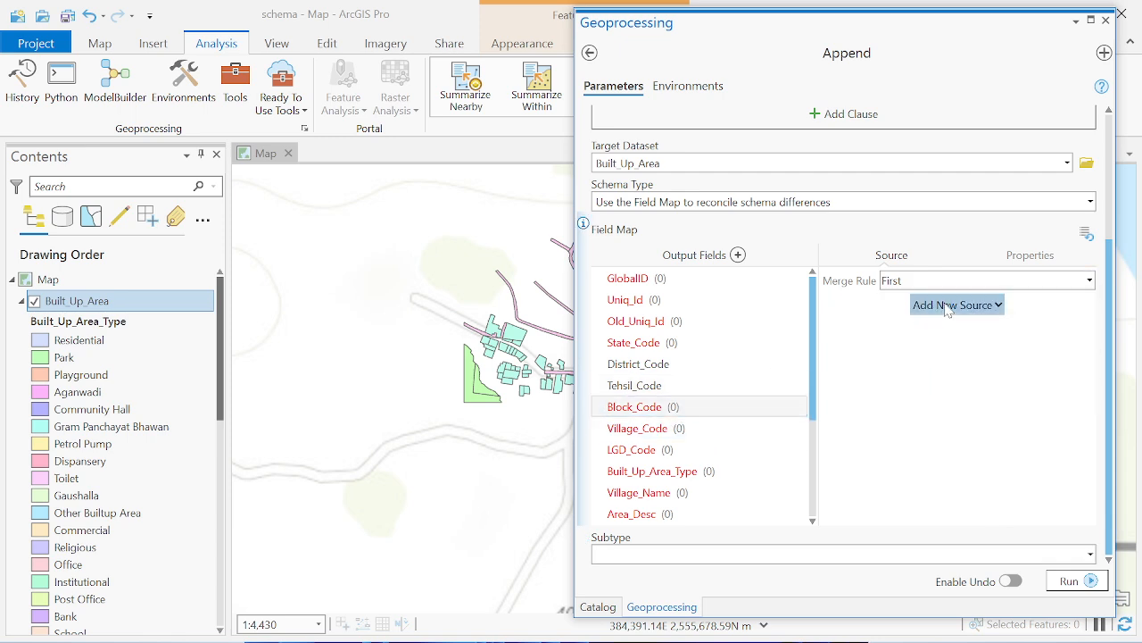
click(947, 305)
drag(1101, 384, 1095, 458)
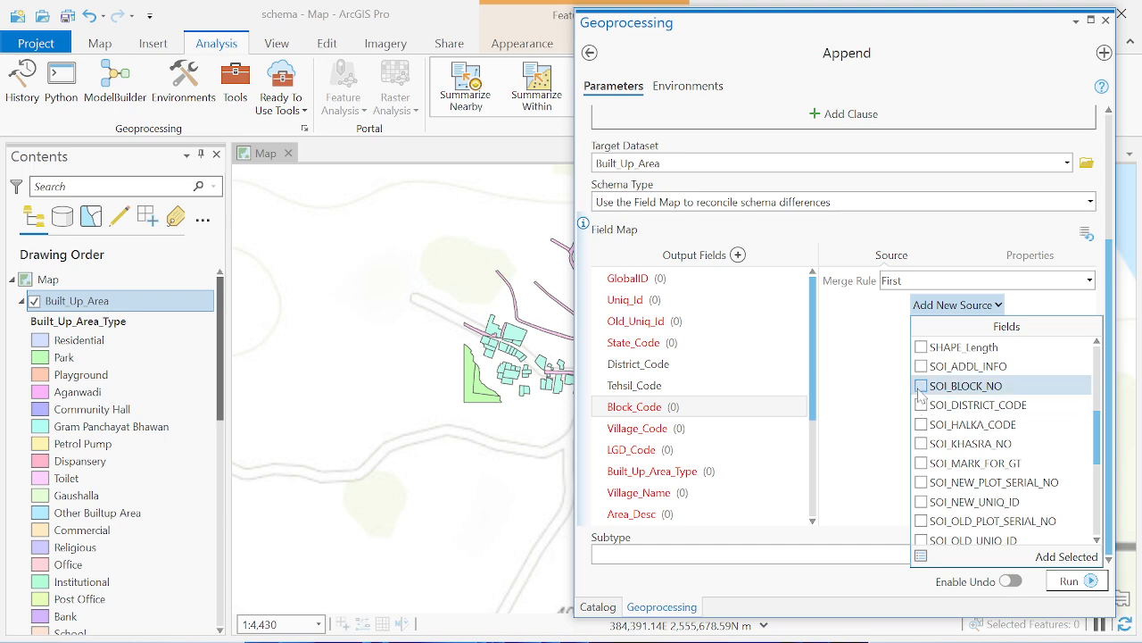
click(1049, 555)
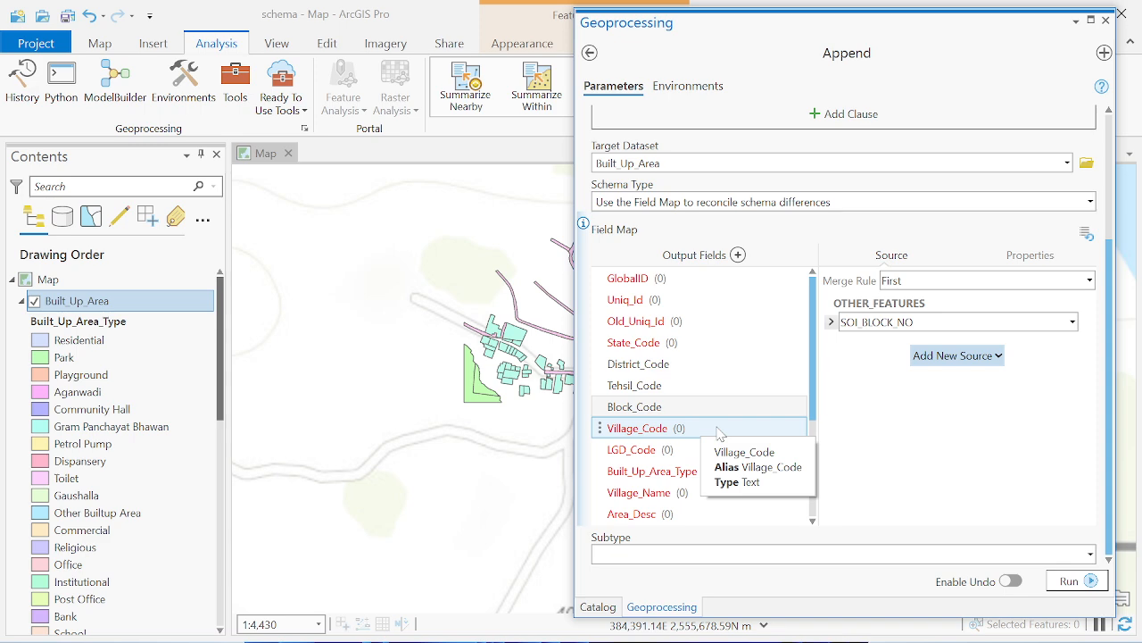
Check the Block_Code mapping and add SOI_VILLAGE_CODE as the source of the output field Village_Code
click(721, 433)
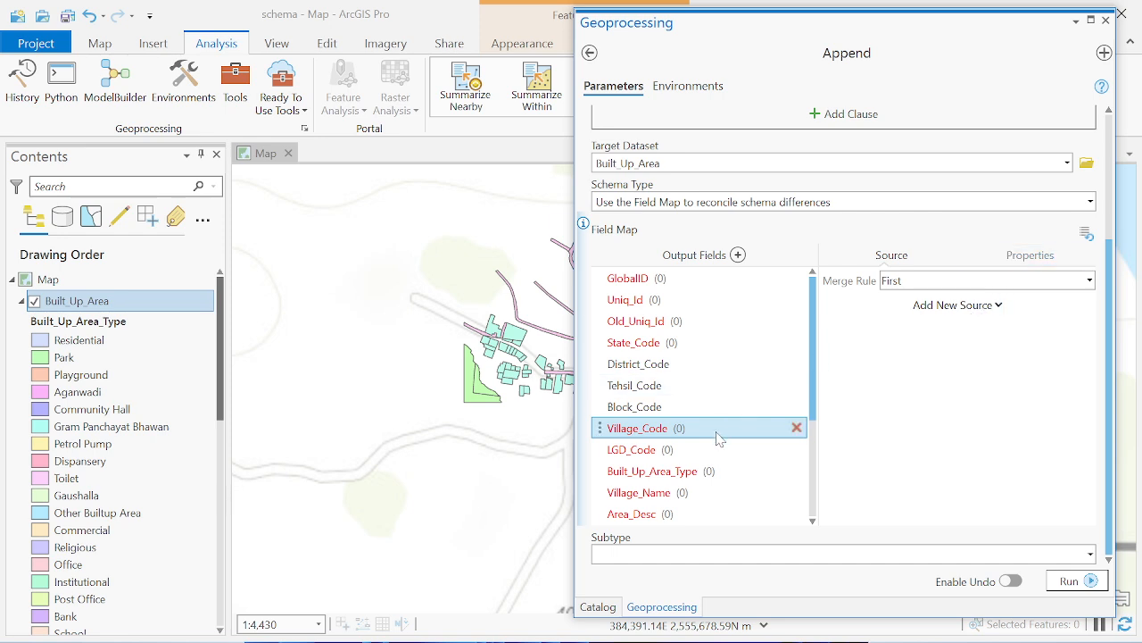
click(656, 408)
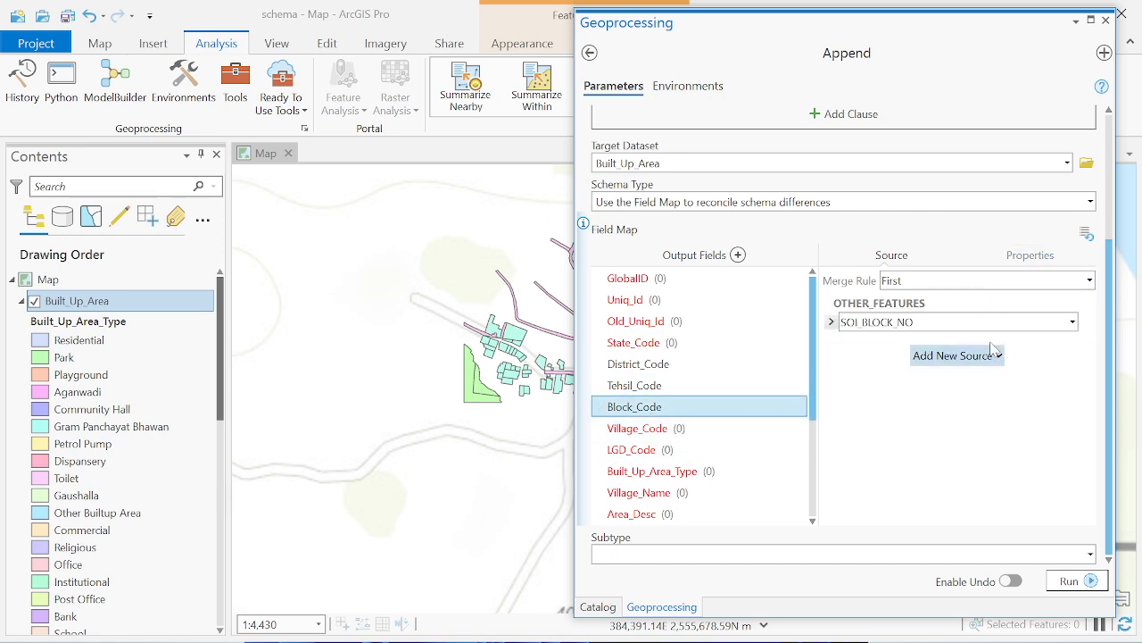
click(636, 429)
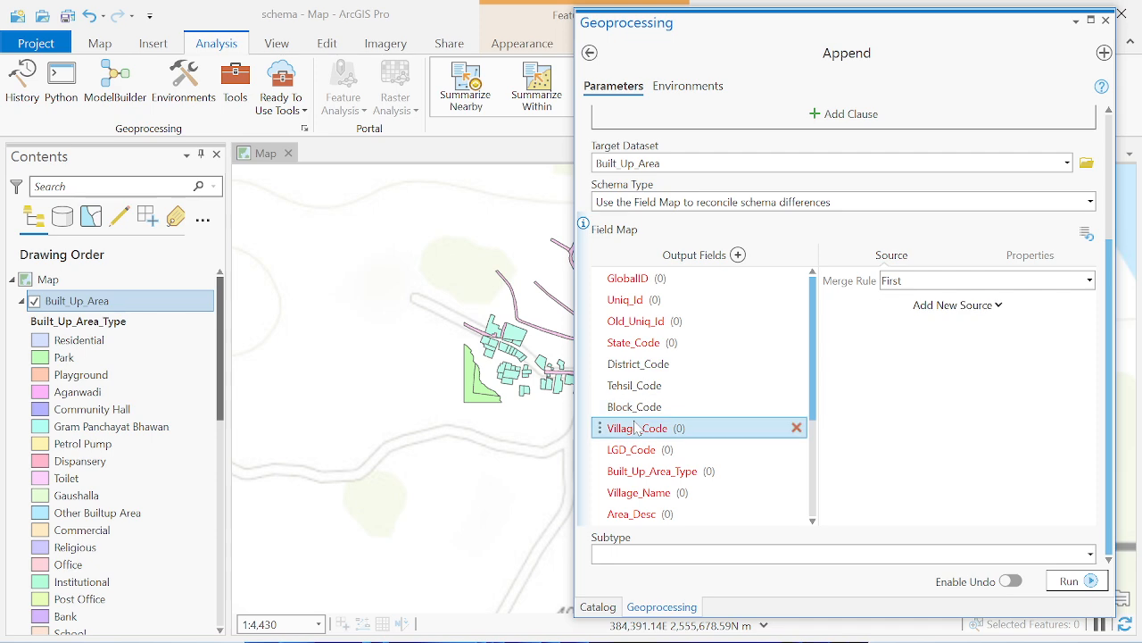
click(932, 305)
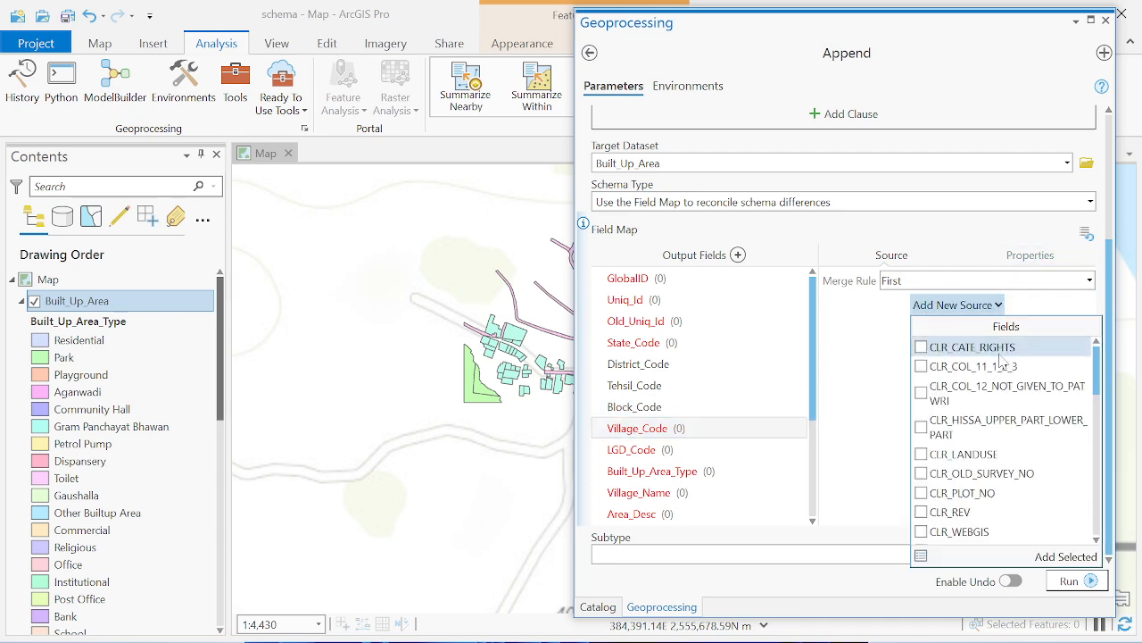
drag(1097, 383, 1112, 501)
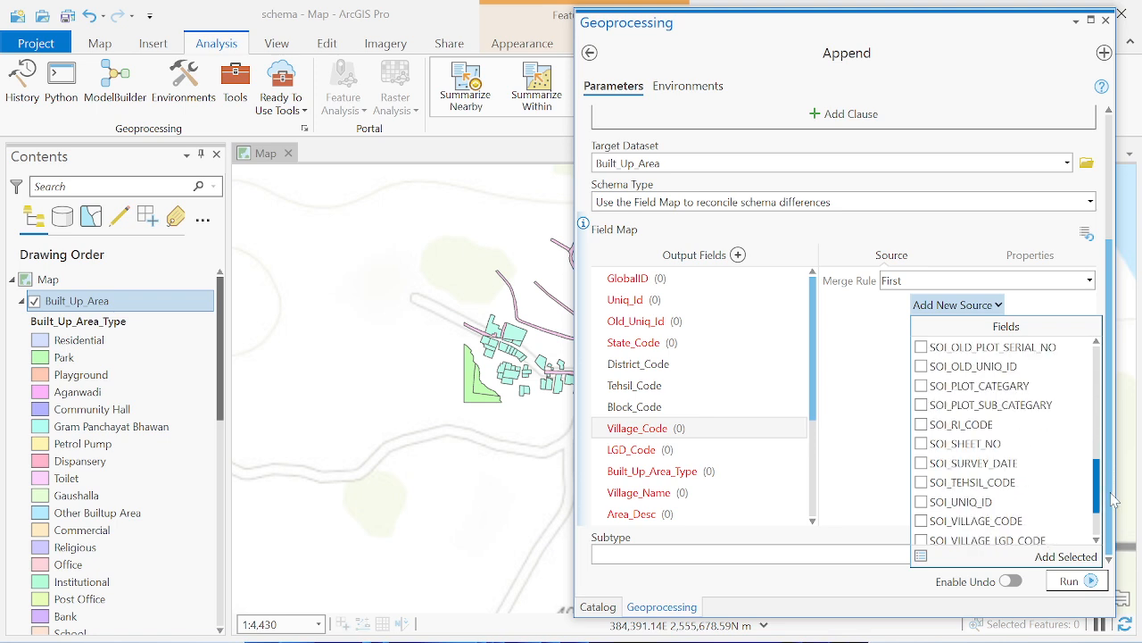
click(1064, 556)
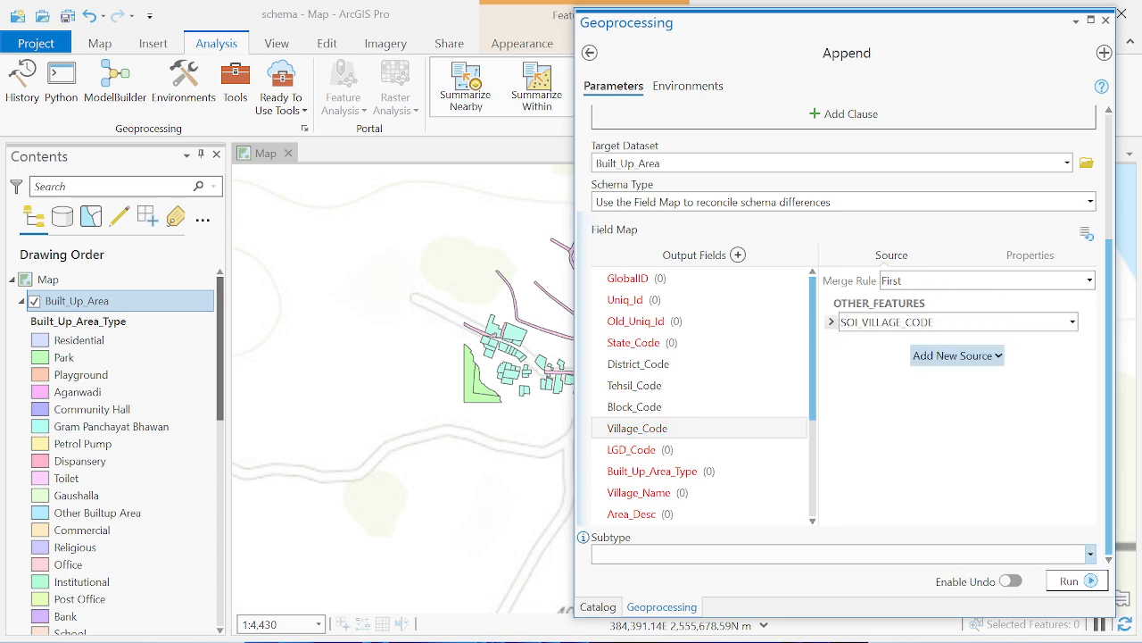
Add SOI_VILLAGE_LGD_CODE as the source of the output field LGD_Code with the merge rule First
click(705, 453)
click(1089, 281)
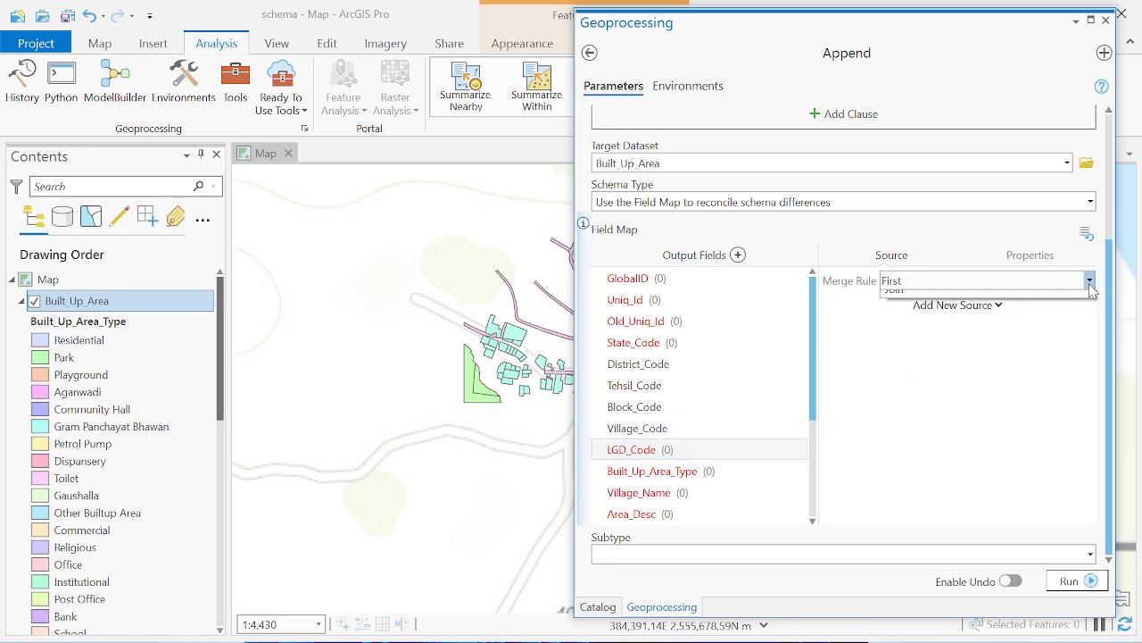
click(987, 299)
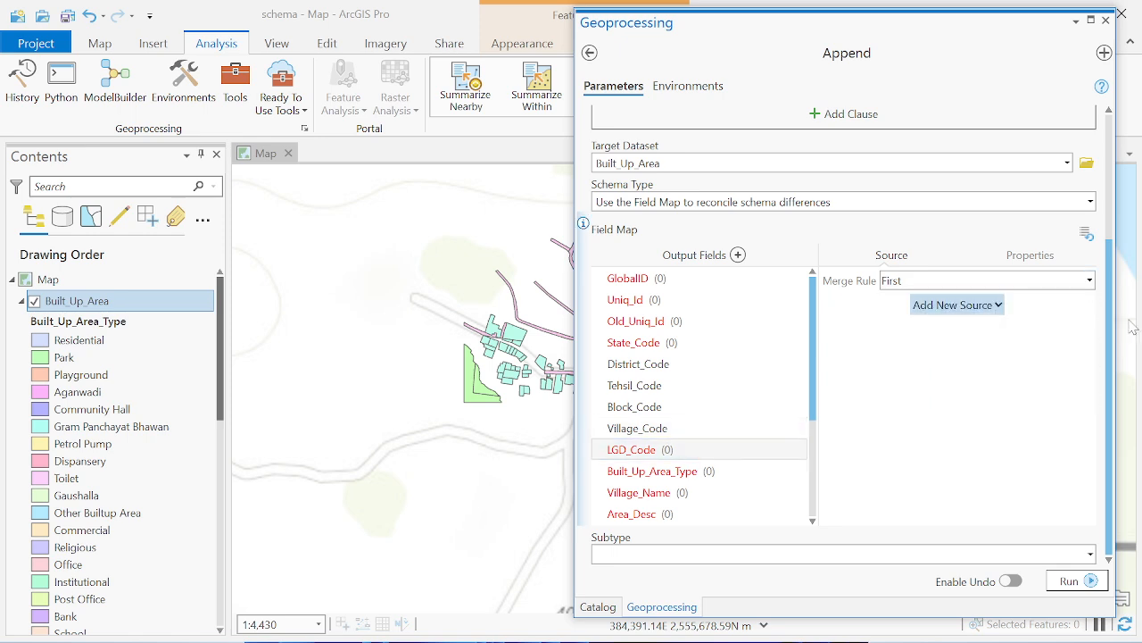
click(998, 305)
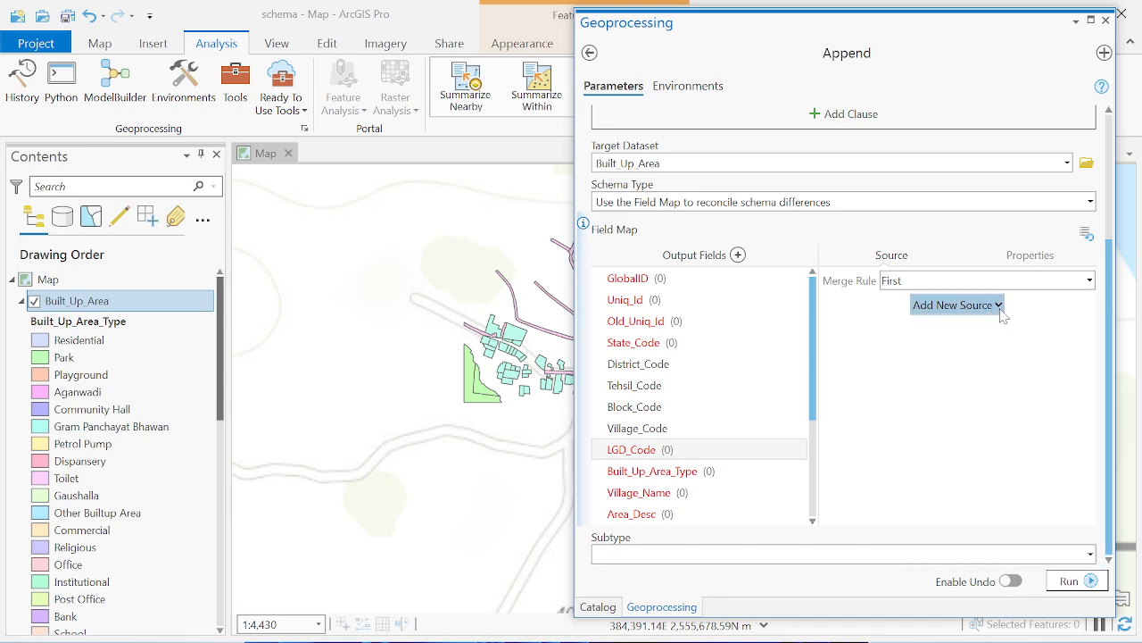
drag(1101, 391, 1109, 532)
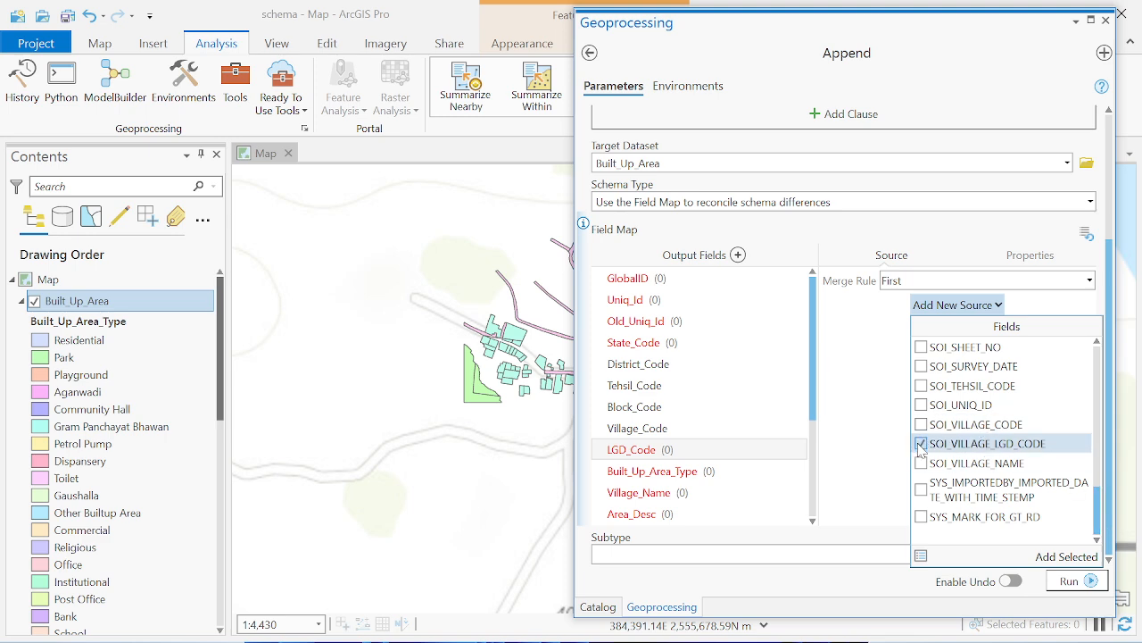
click(1037, 556)
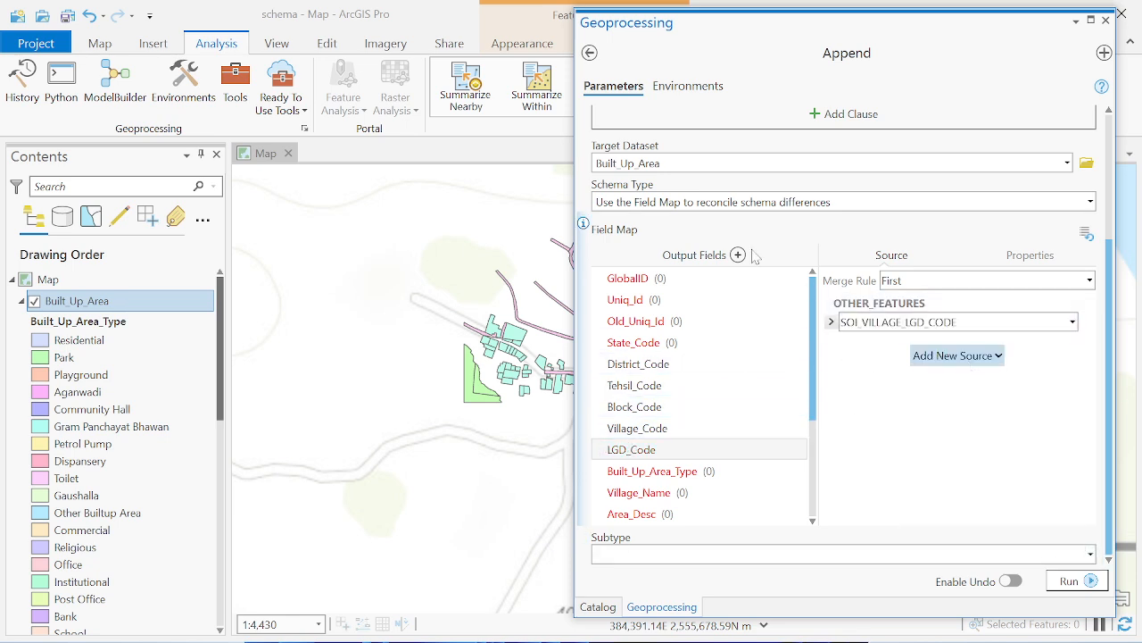
mouse_move(815, 382)
mouse_down()
mouse_move(817, 460)
mouse_move(814, 361)
mouse_up()
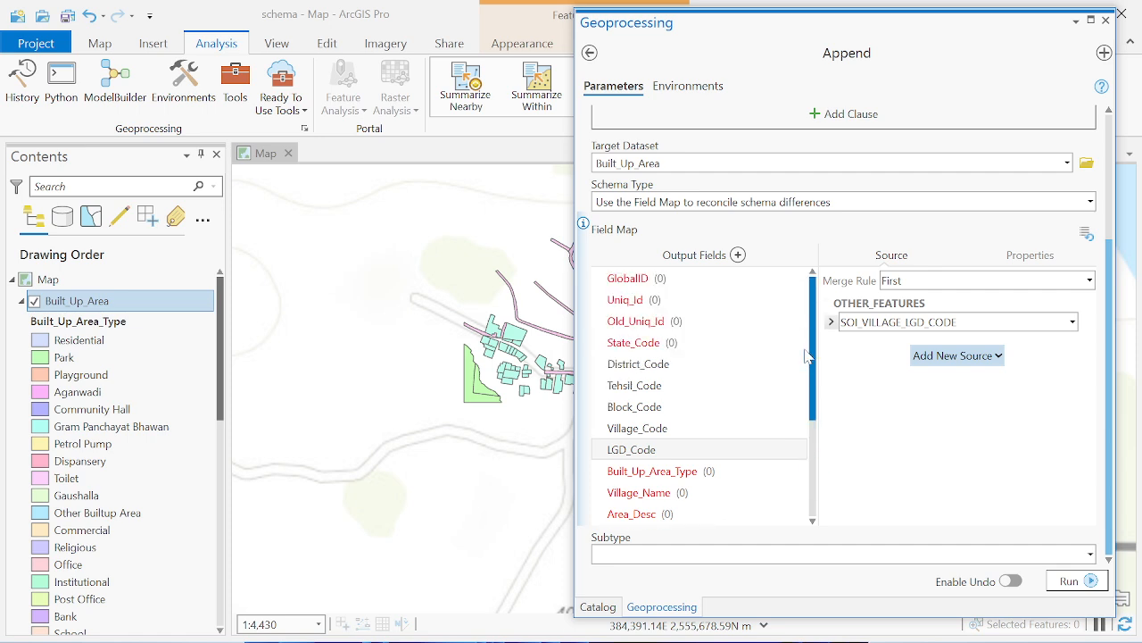
click(1090, 554)
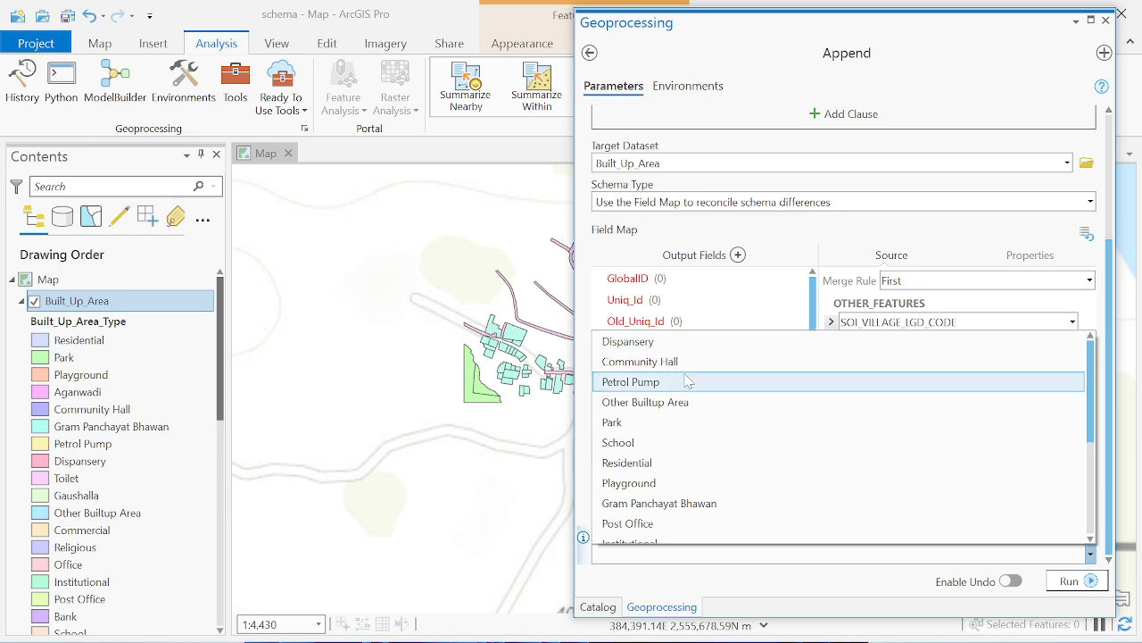
click(704, 483)
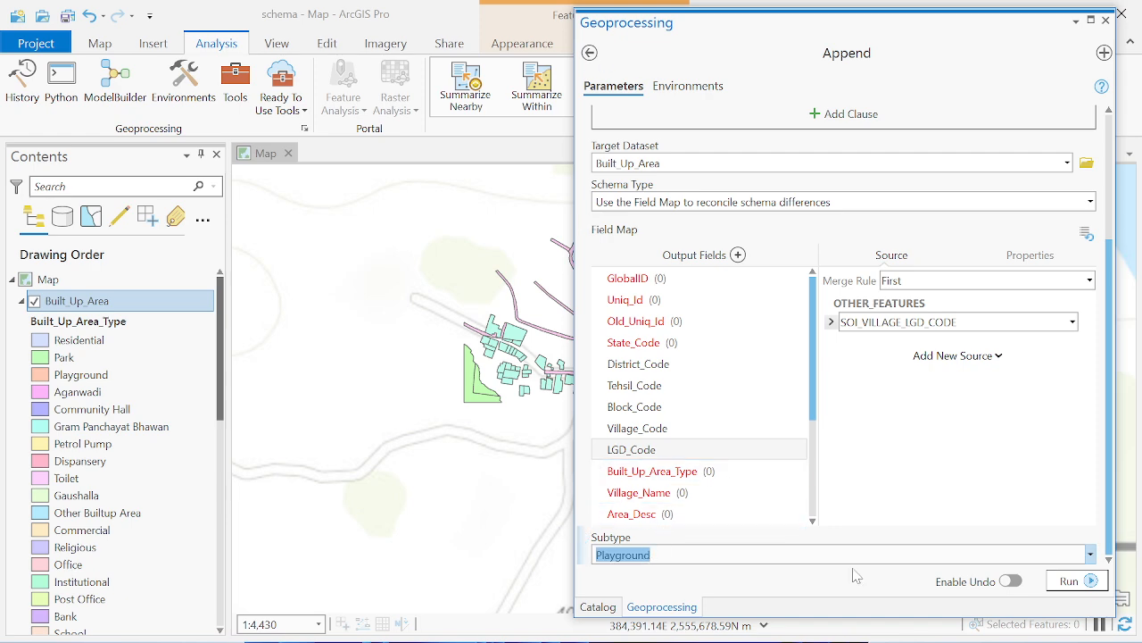
key(BackSpace)
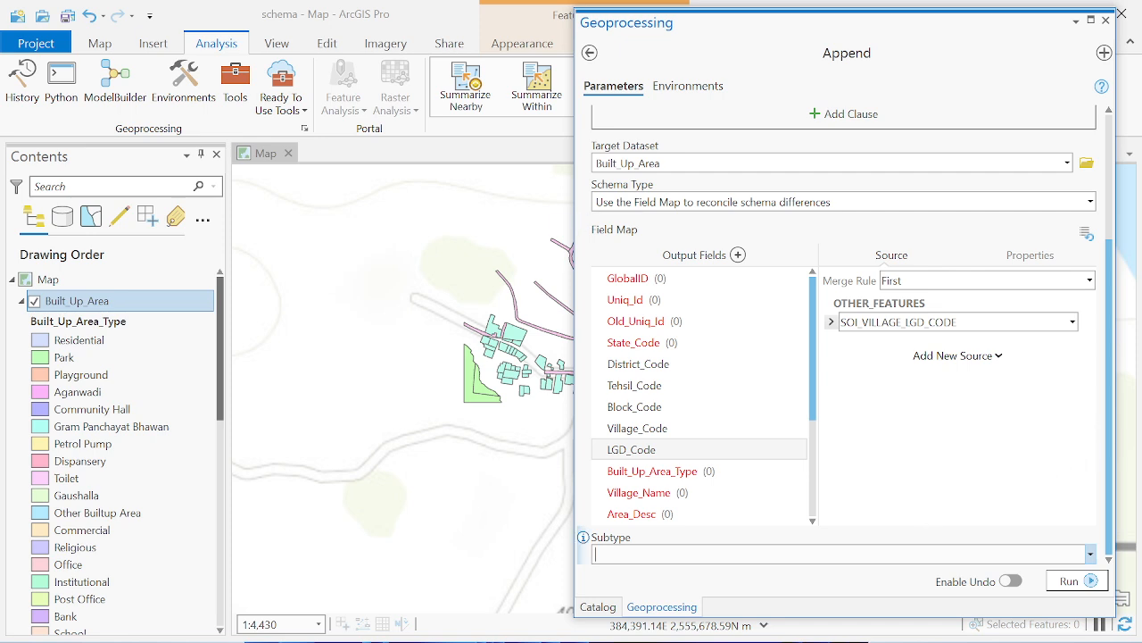
Run the Append tool without a subtype, then close the Geoprocessing pane and narrow the Catalog pane to uncover the map
click(1068, 587)
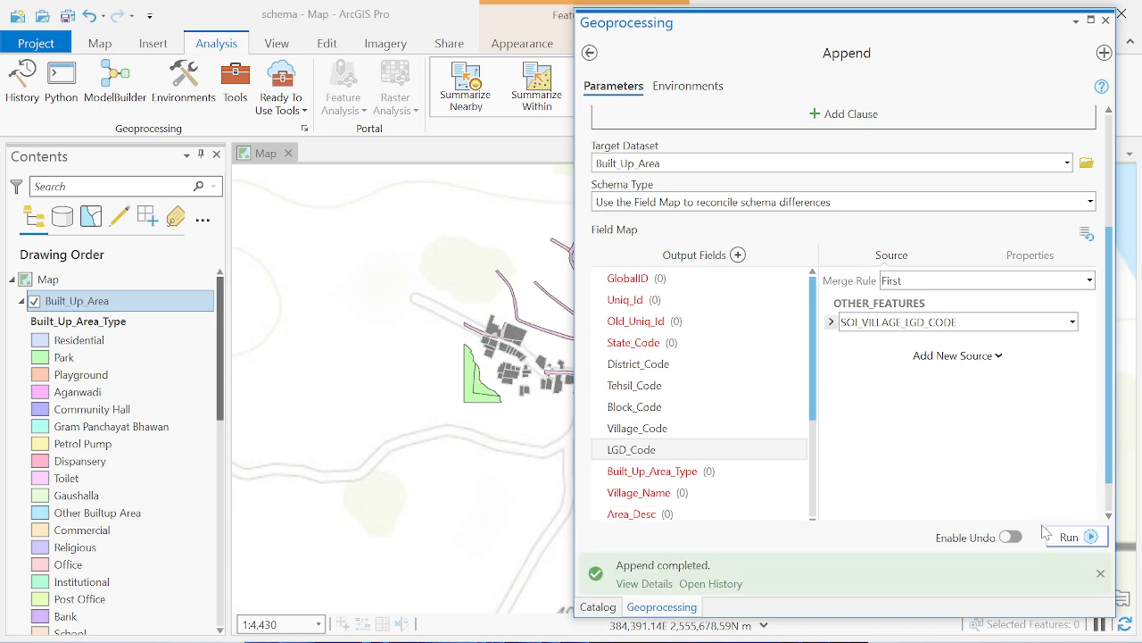
click(1105, 19)
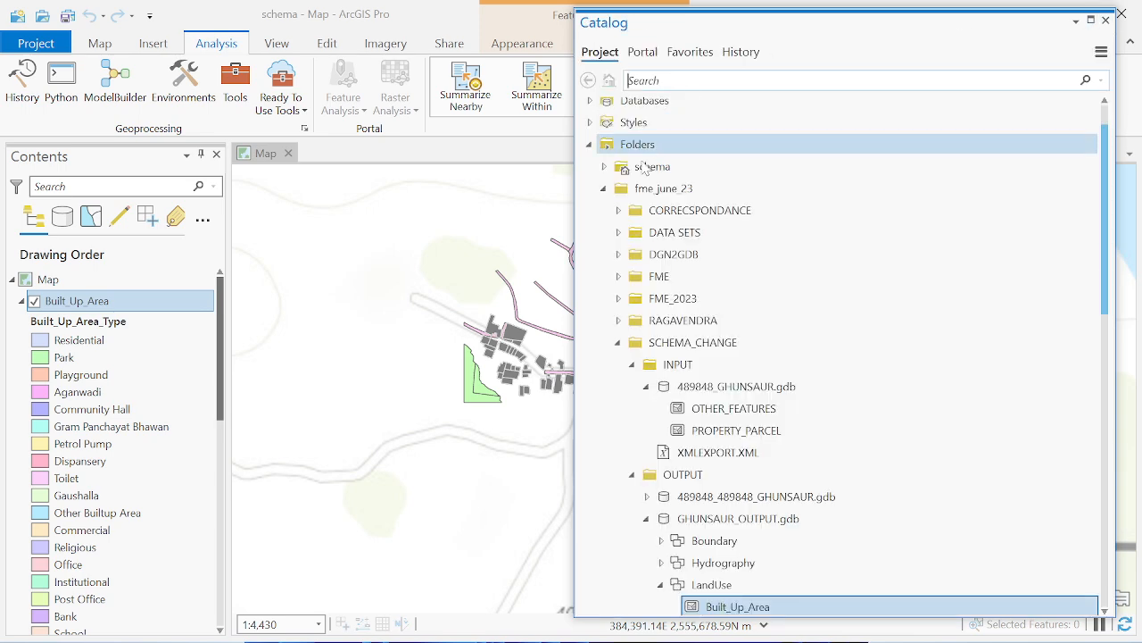
drag(575, 196, 910, 192)
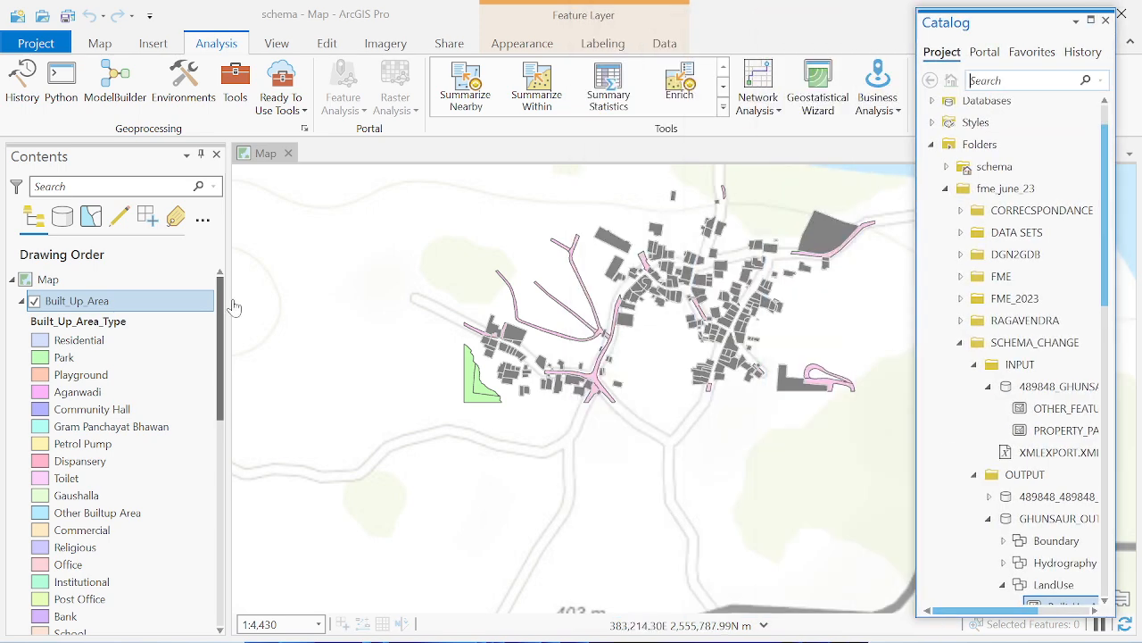
Turn off the visibility of the PROPERTY_PARCEL and OTHER_FEATURES layers
drag(220, 307, 207, 462)
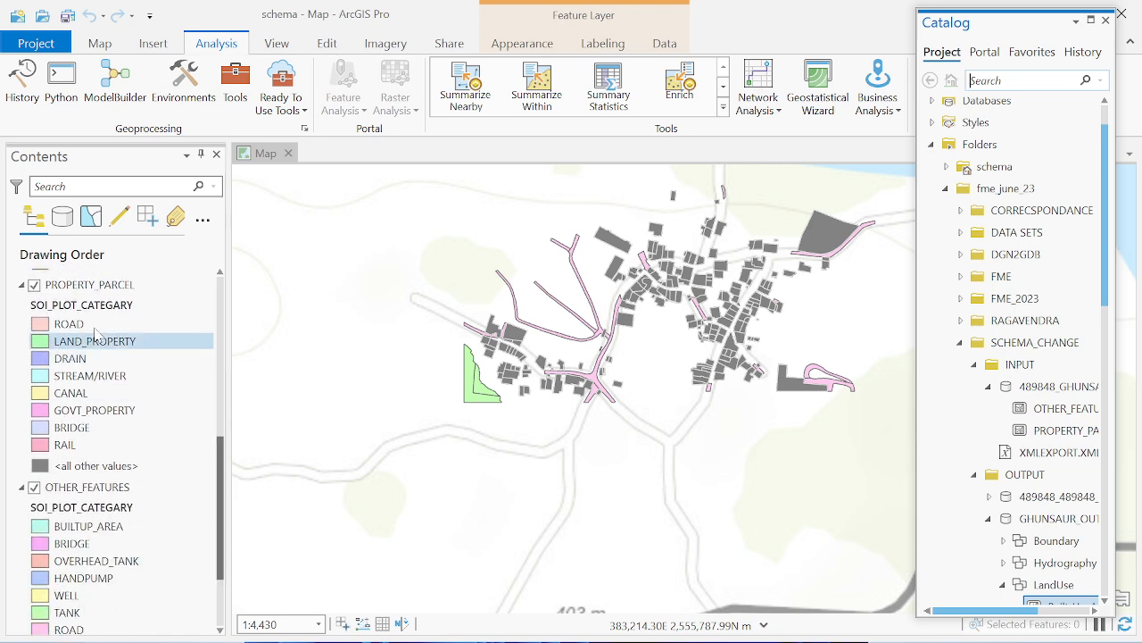
click(34, 285)
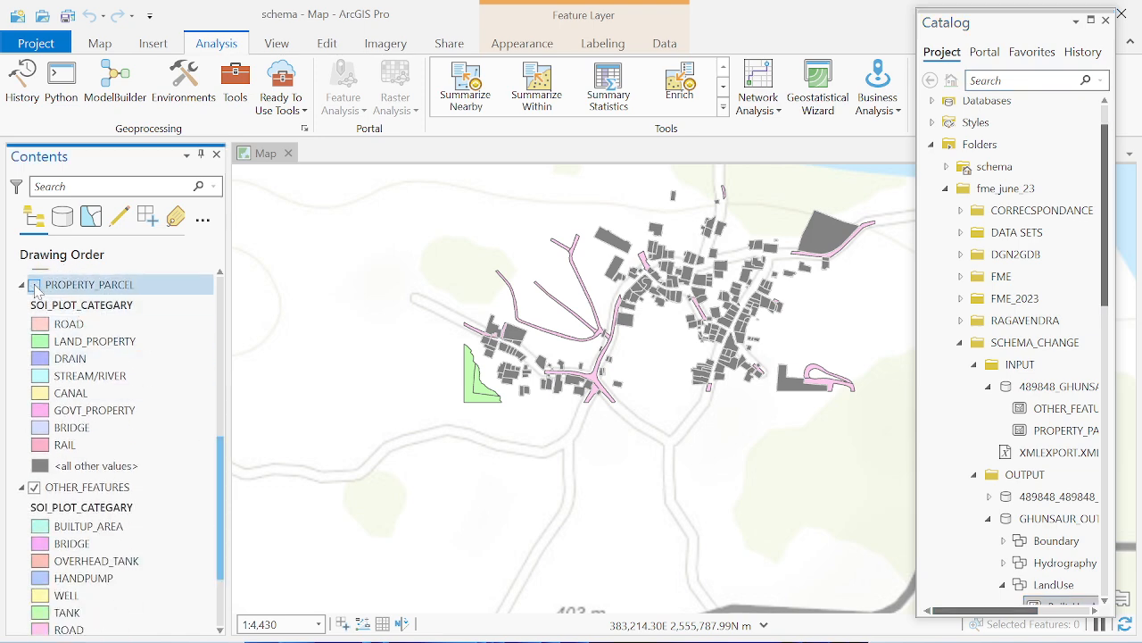
click(34, 487)
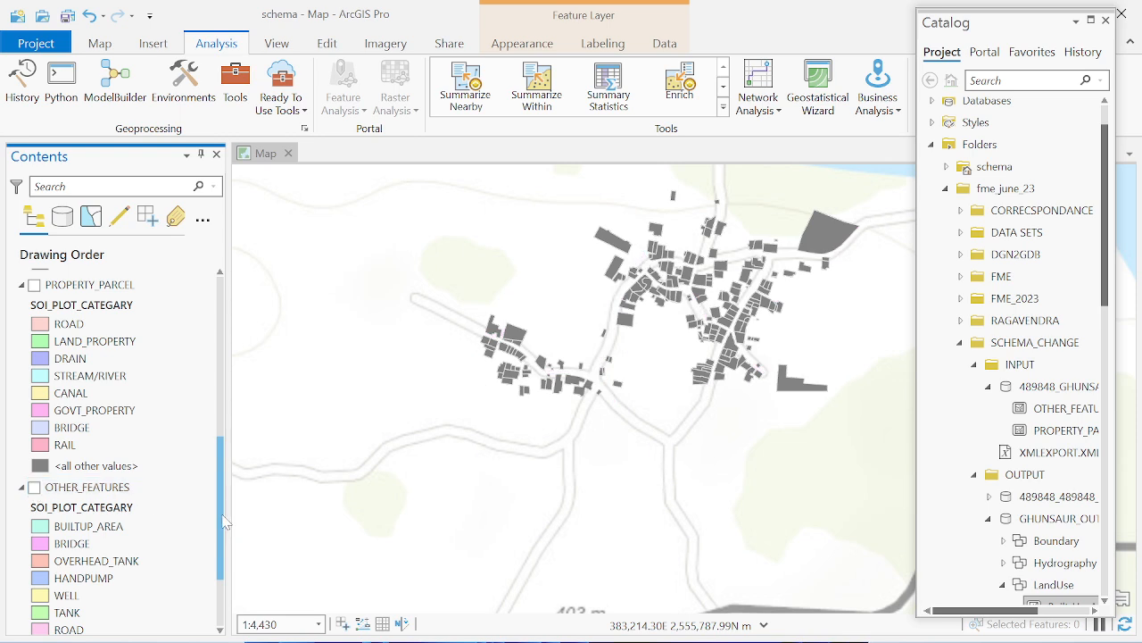
drag(224, 520, 219, 360)
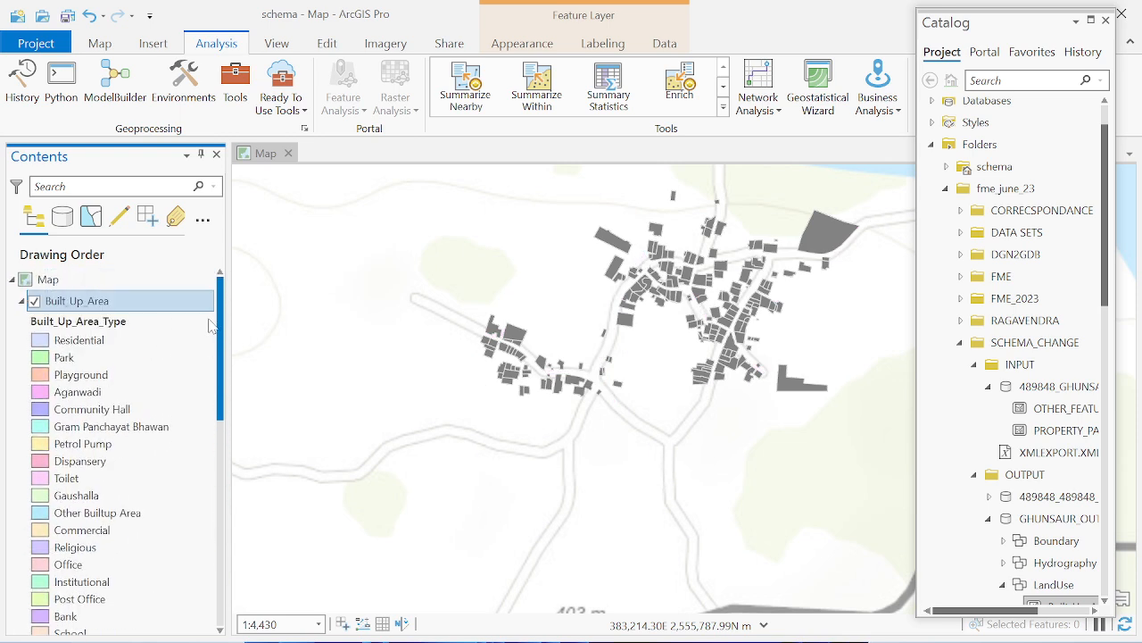
Check the code fields from Uniq_Id to Built_Up_Area_Type in the Built_Up_Area attribute table, then close the table
click(101, 301)
right_click(101, 302)
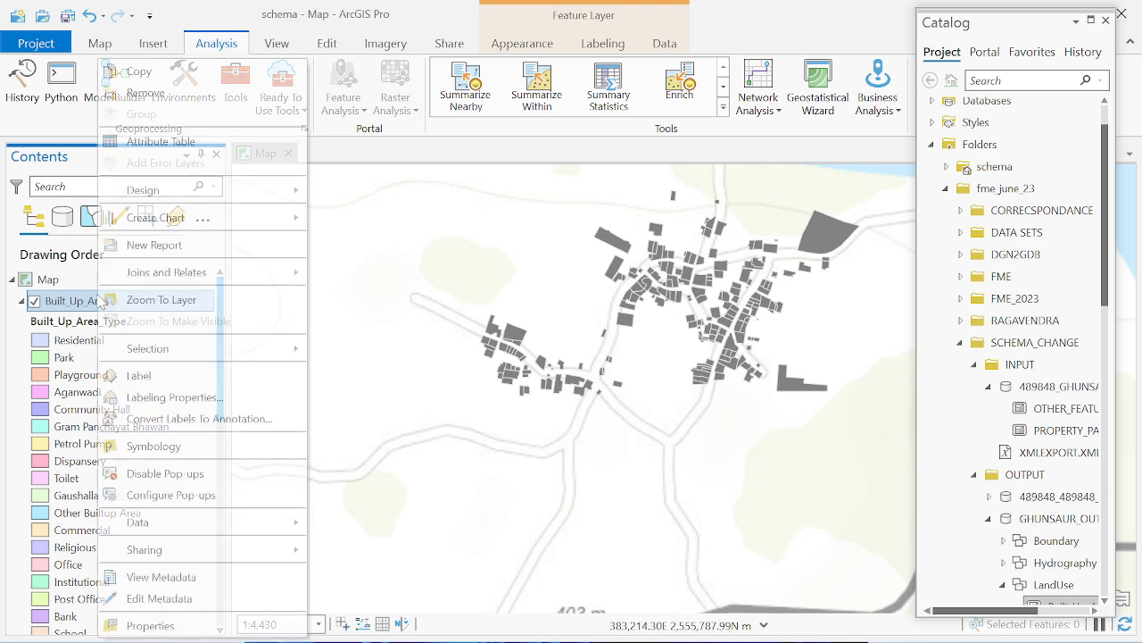
click(156, 141)
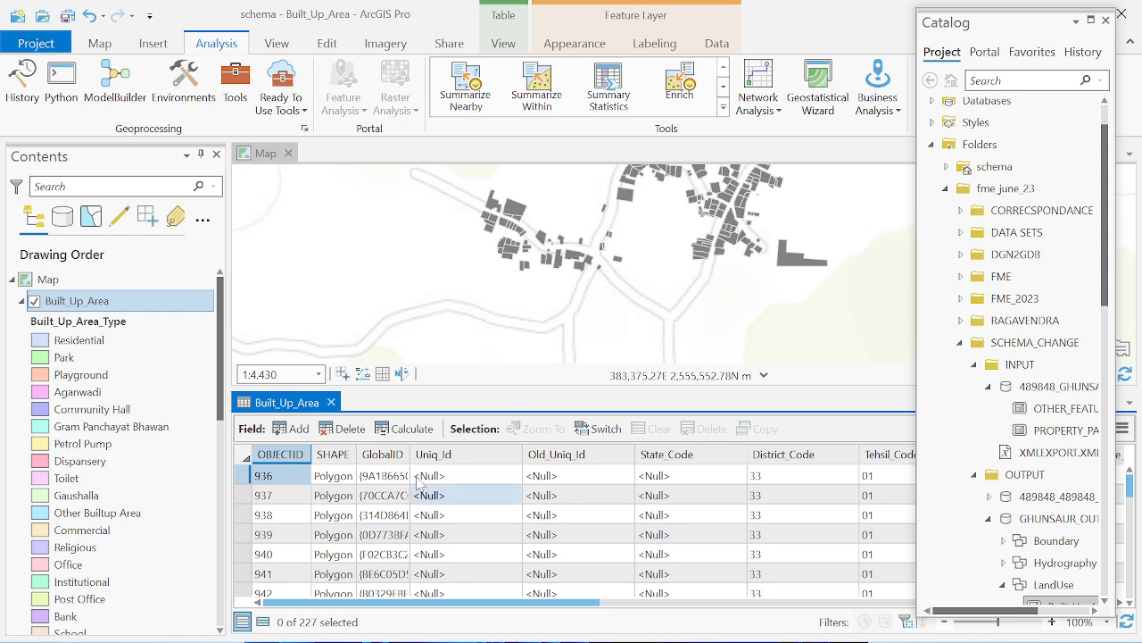
drag(411, 457, 454, 463)
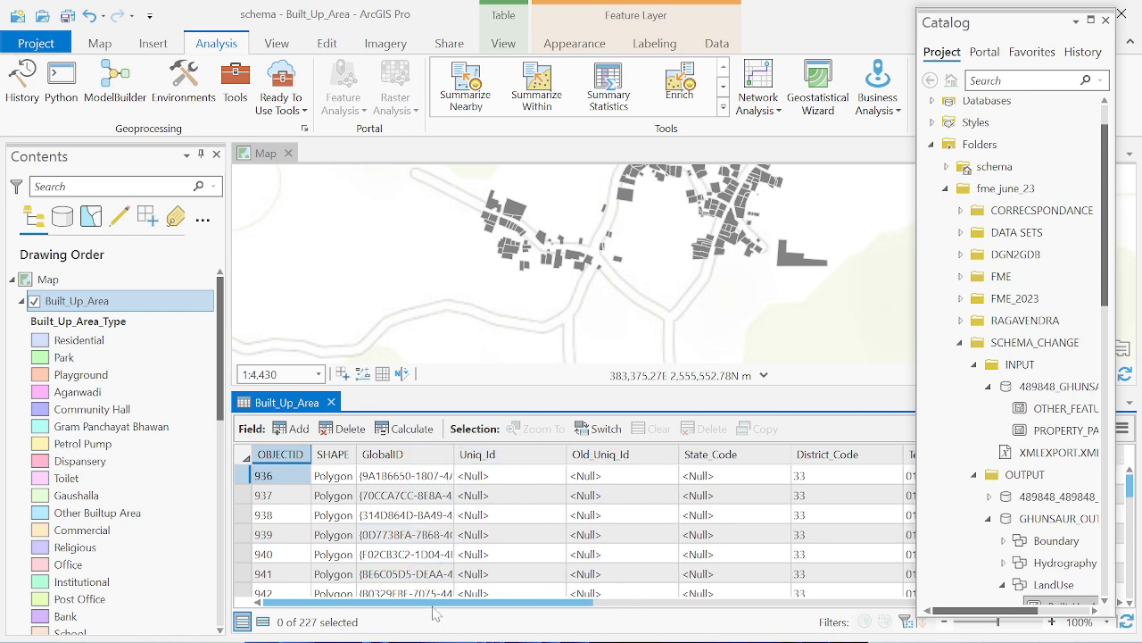
drag(460, 596, 582, 606)
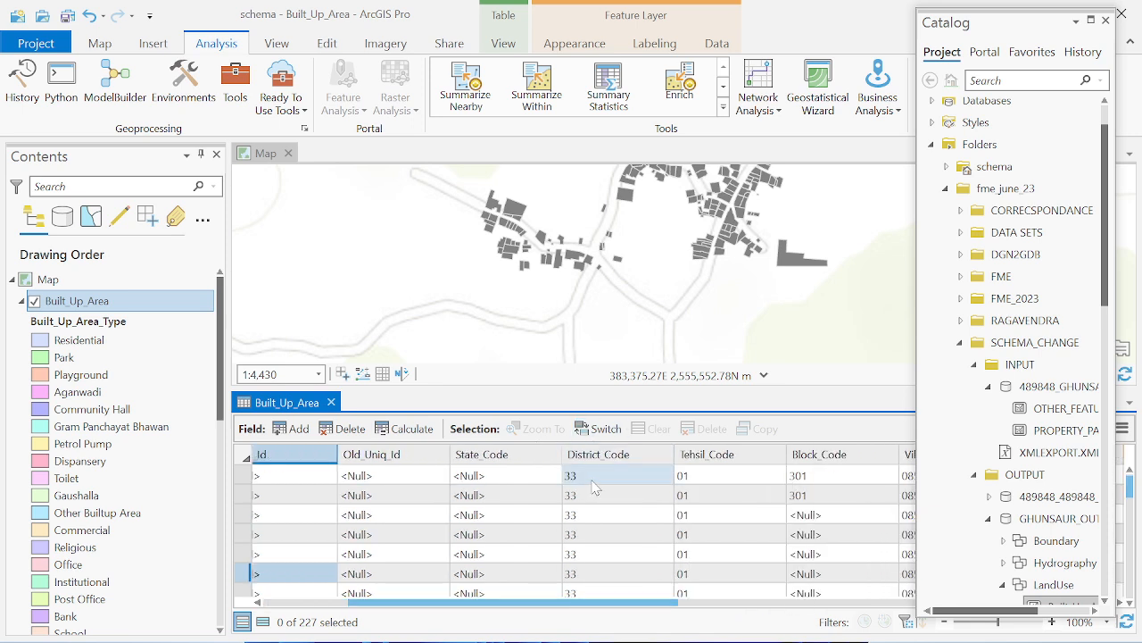
drag(584, 607, 645, 607)
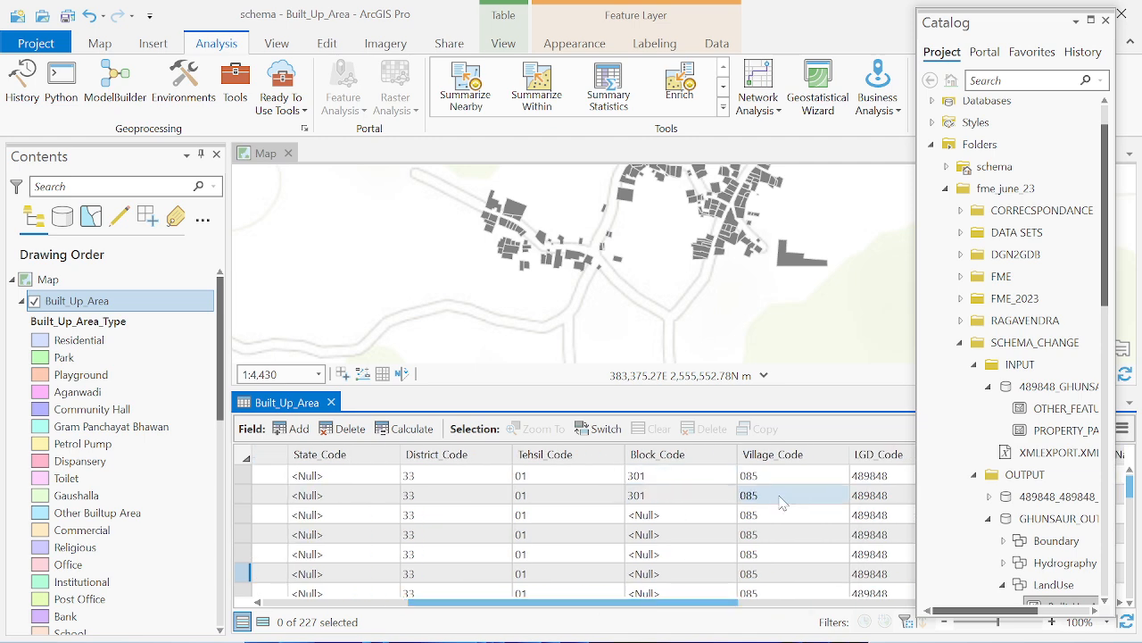
drag(696, 607, 882, 611)
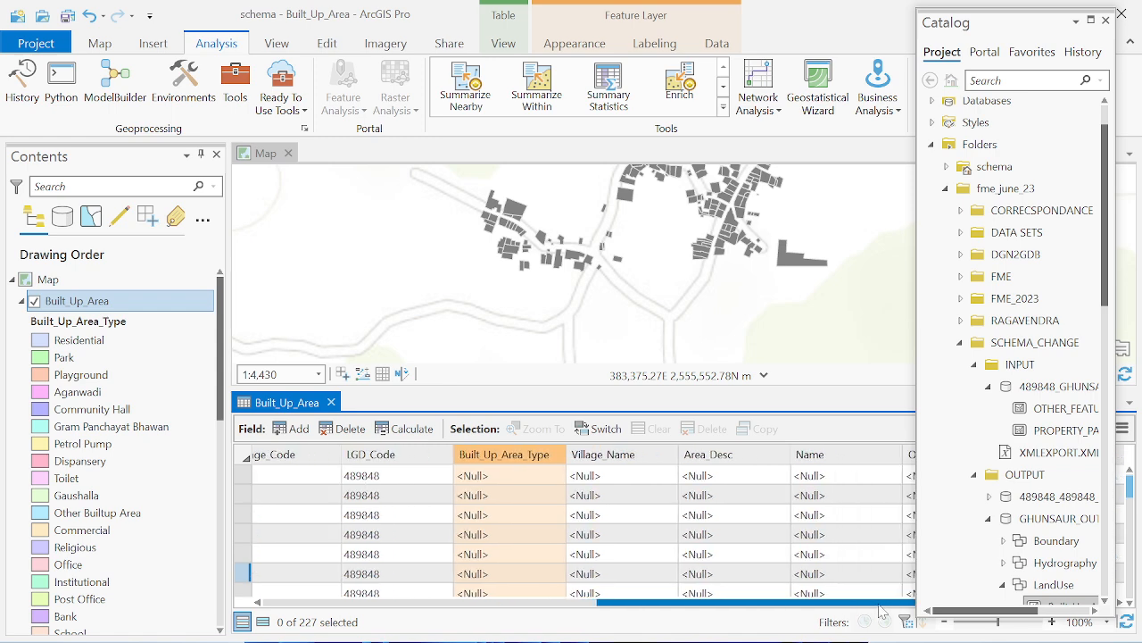
drag(911, 612, 511, 612)
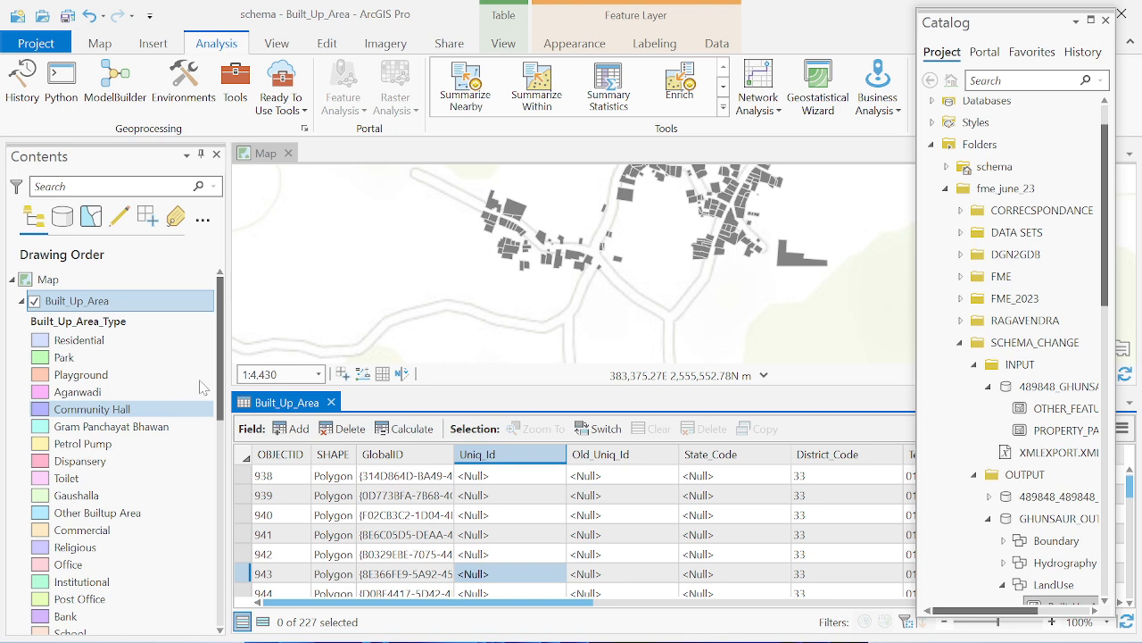
click(331, 402)
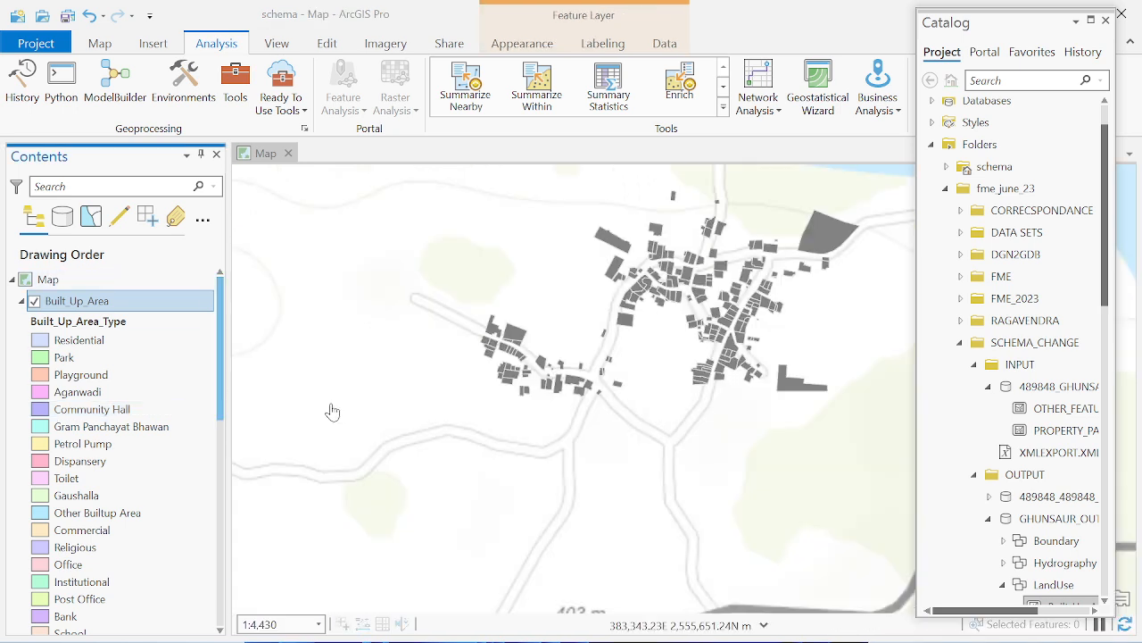
Widen the Catalog pane and look through the LandUse feature classes of GHUNSAUR_OUTPUT.gdb
mouse_move(223, 330)
mouse_down()
mouse_move(216, 447)
mouse_move(216, 333)
mouse_up()
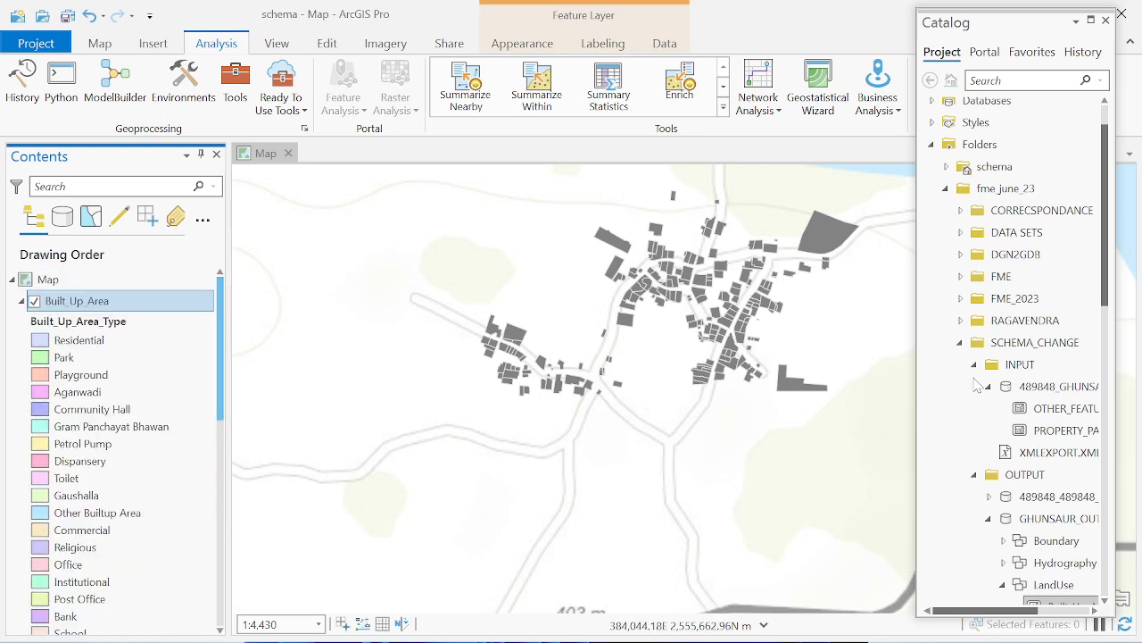
drag(1105, 233, 1101, 353)
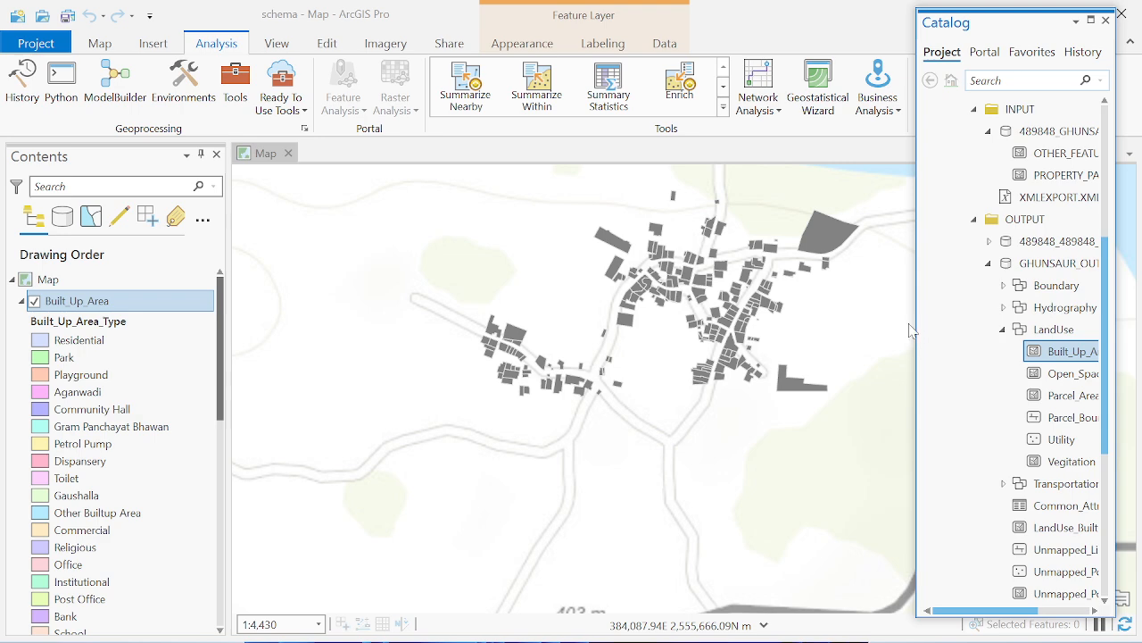
drag(914, 329, 792, 331)
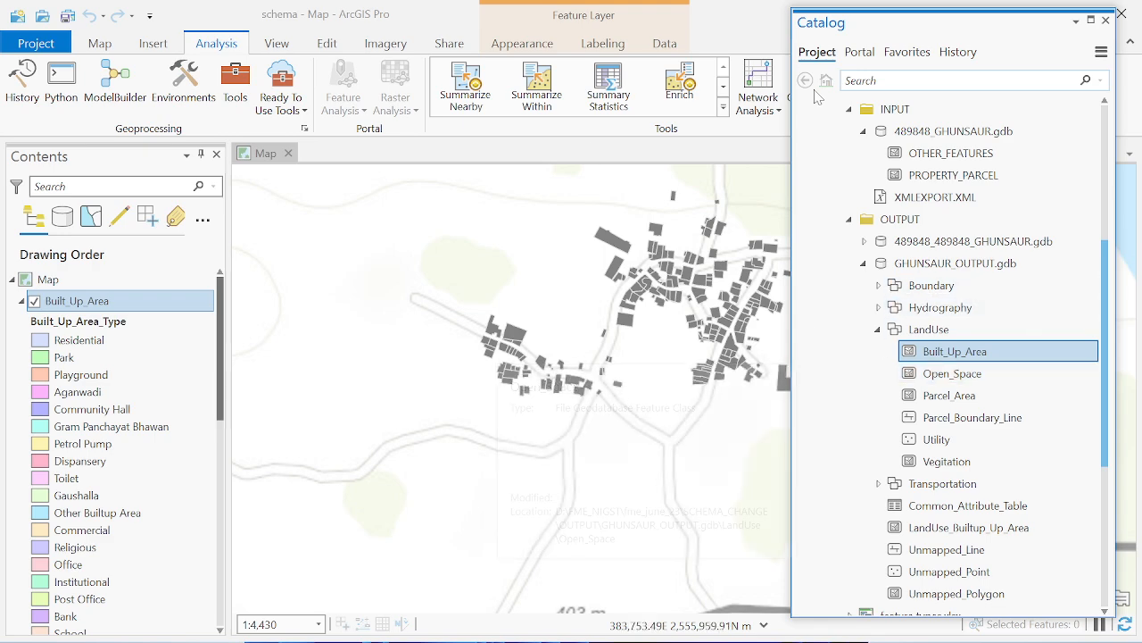
double_click(865, 25)
right_click(931, 5)
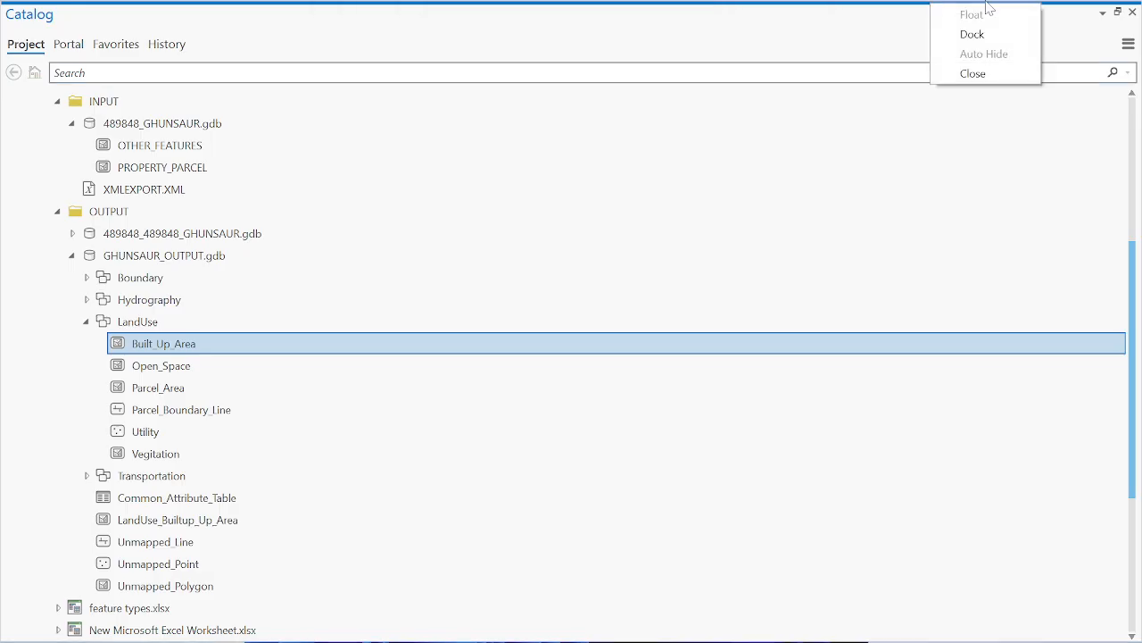
click(1117, 12)
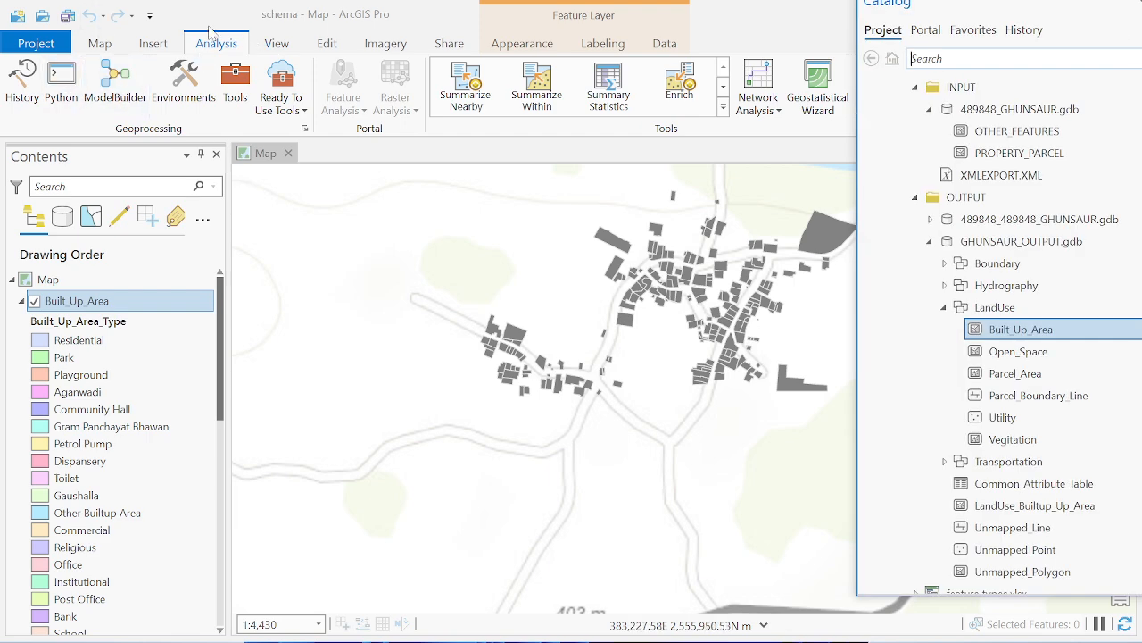
Create a new ModelBuilder model and search the geoprocessing tools for append
click(109, 77)
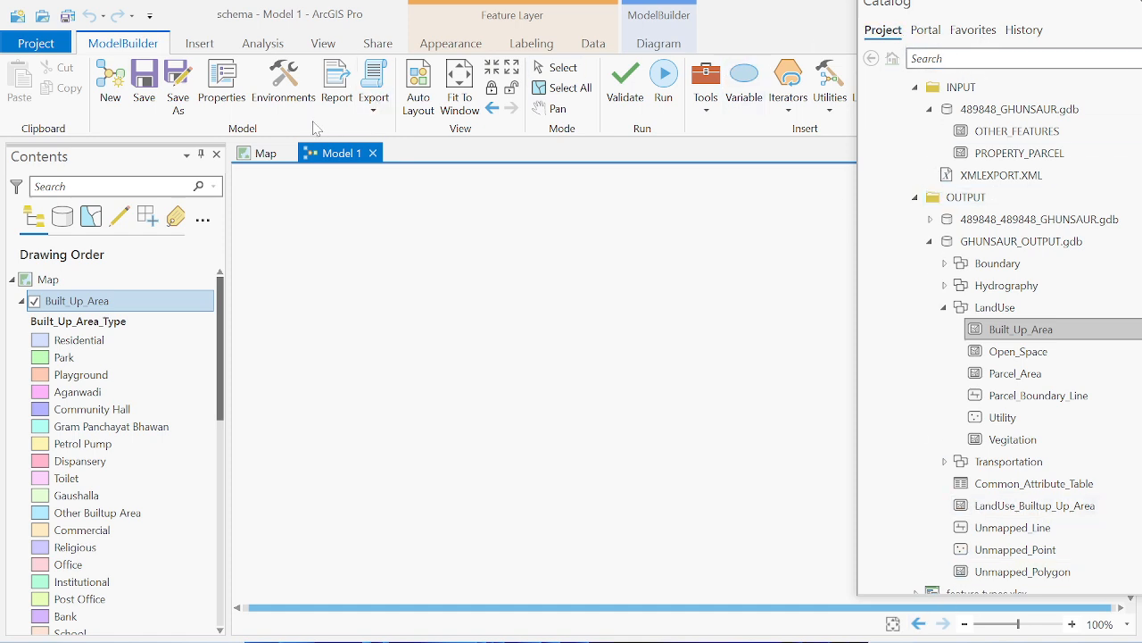
click(198, 46)
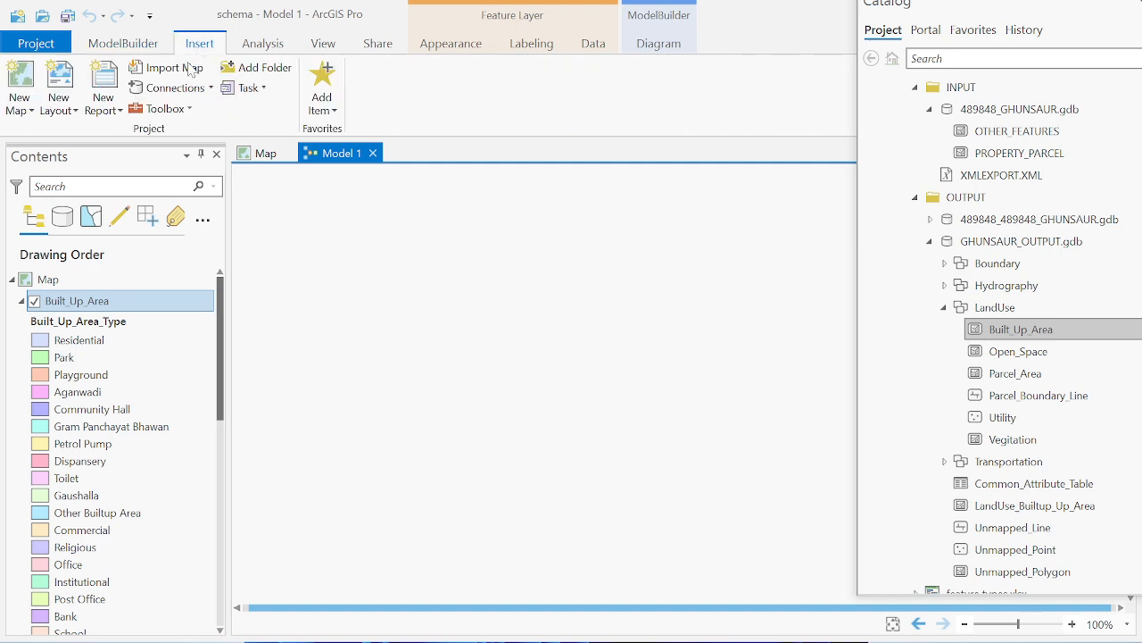
click(163, 111)
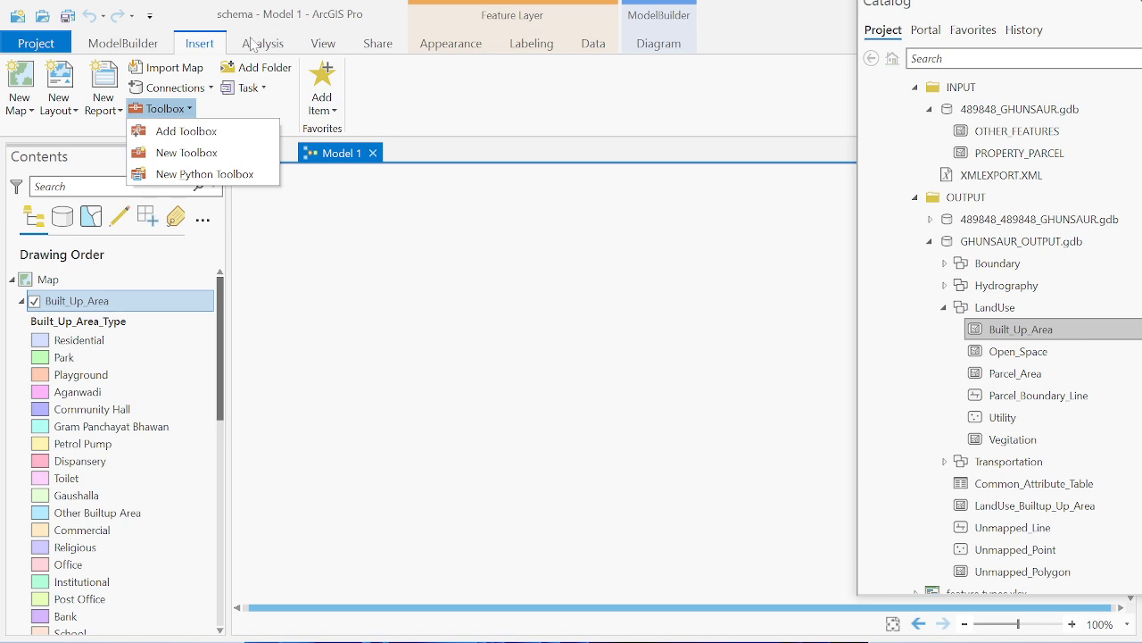
click(254, 45)
click(235, 83)
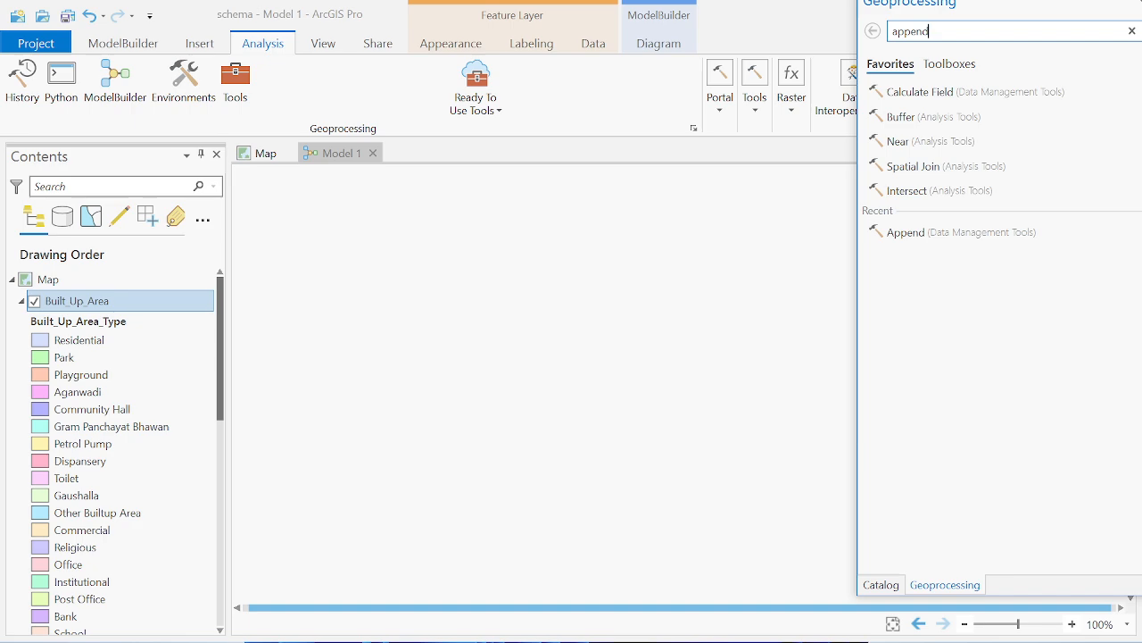
text(append)
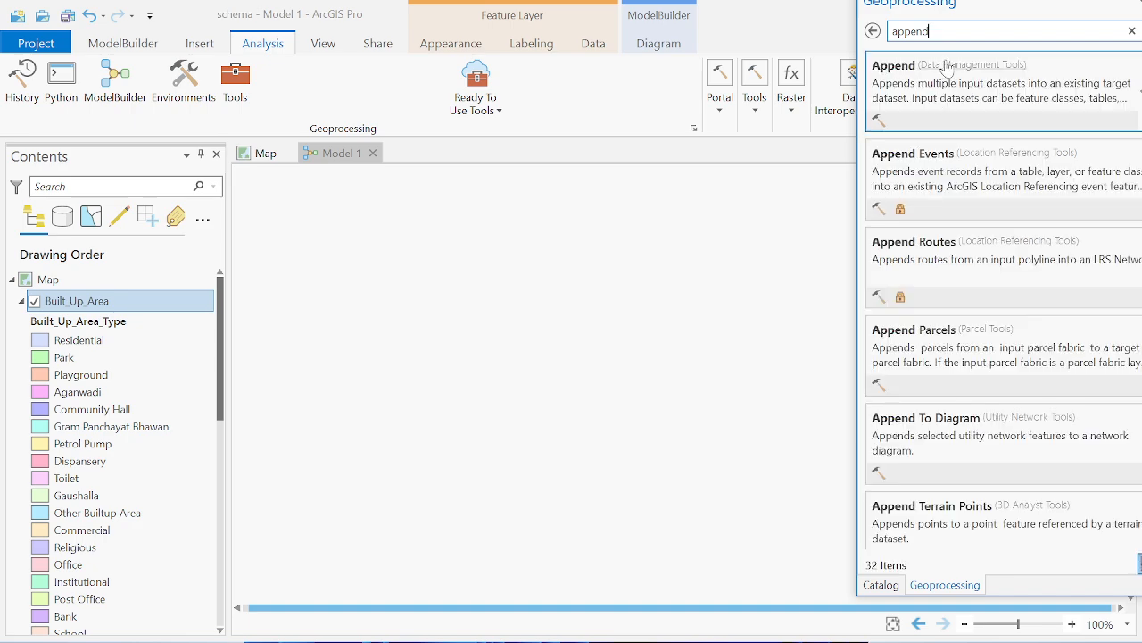
Add the Append data management tool to the empty model canvas
drag(928, 76, 487, 354)
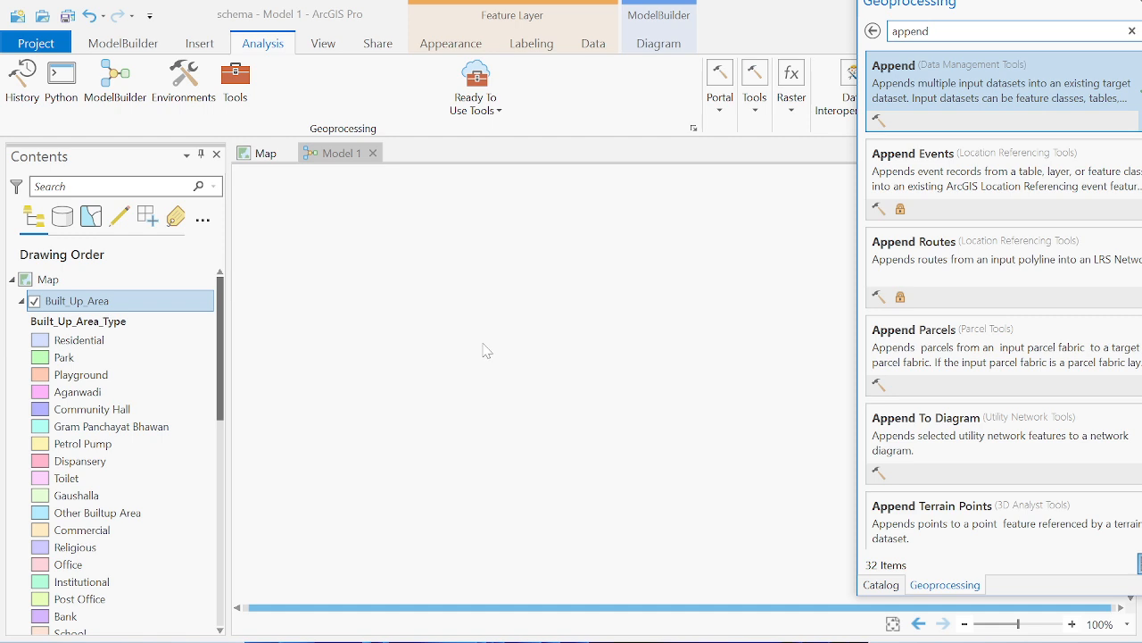
drag(886, 76, 423, 405)
click(899, 74)
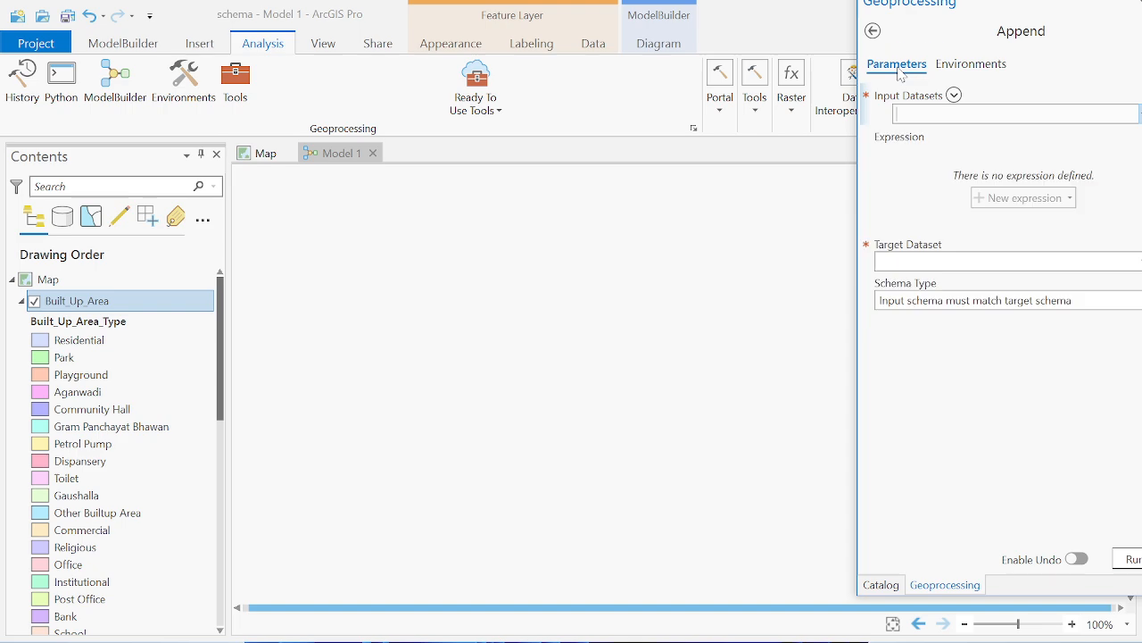
click(873, 31)
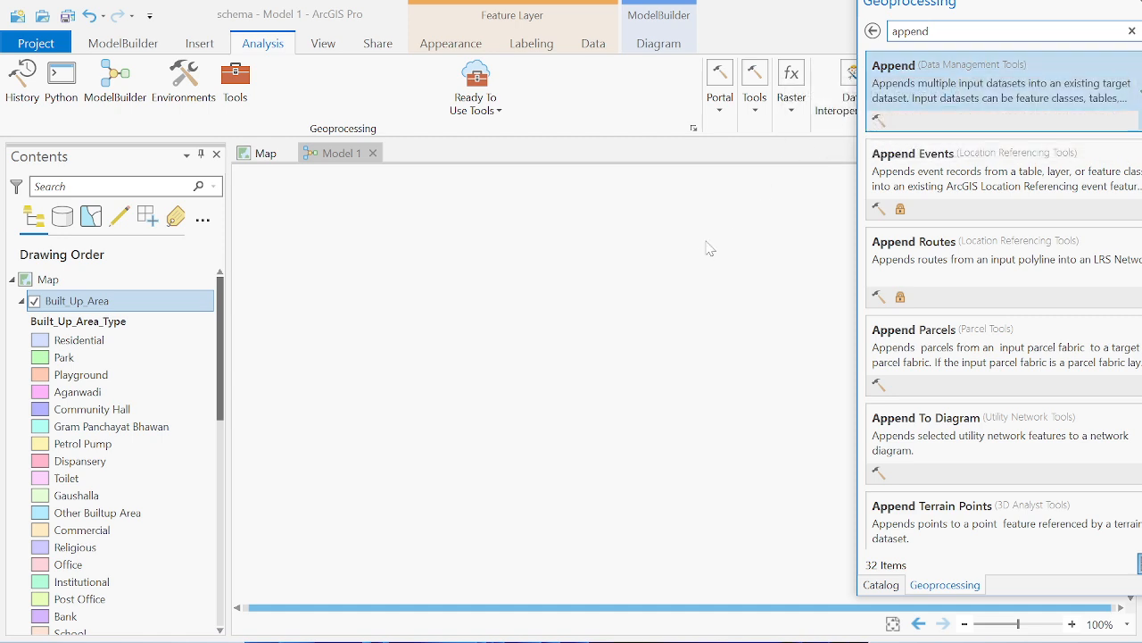
drag(881, 67, 562, 328)
click(646, 439)
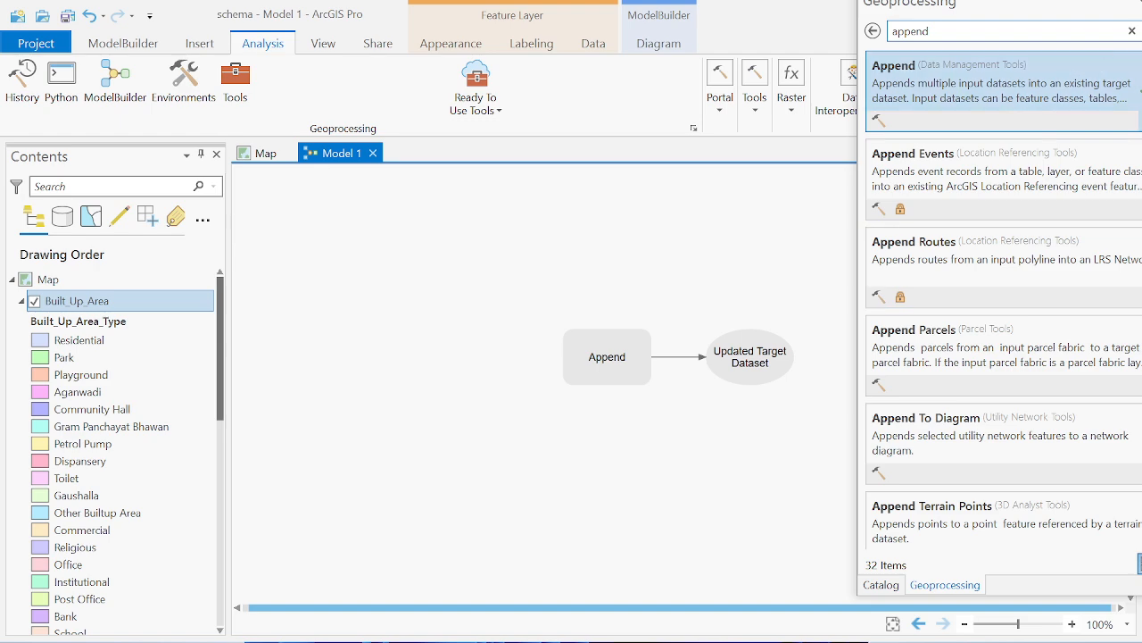
Close the floating Geoprocessing and Catalog panes to uncover the model canvas
drag(1058, 18, 951, 82)
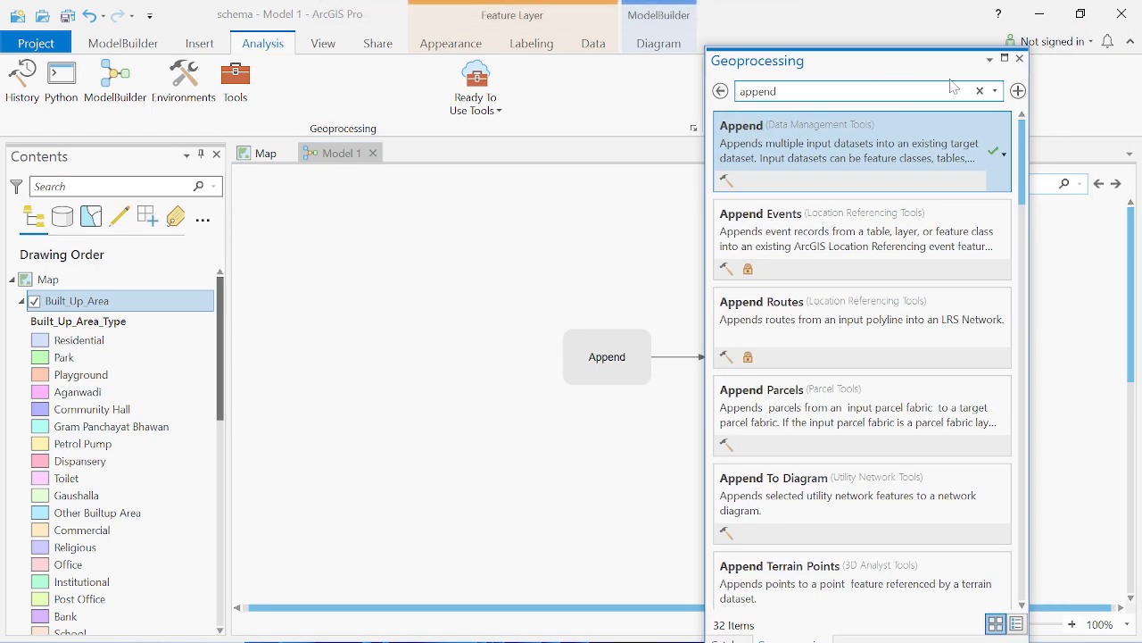
click(1020, 59)
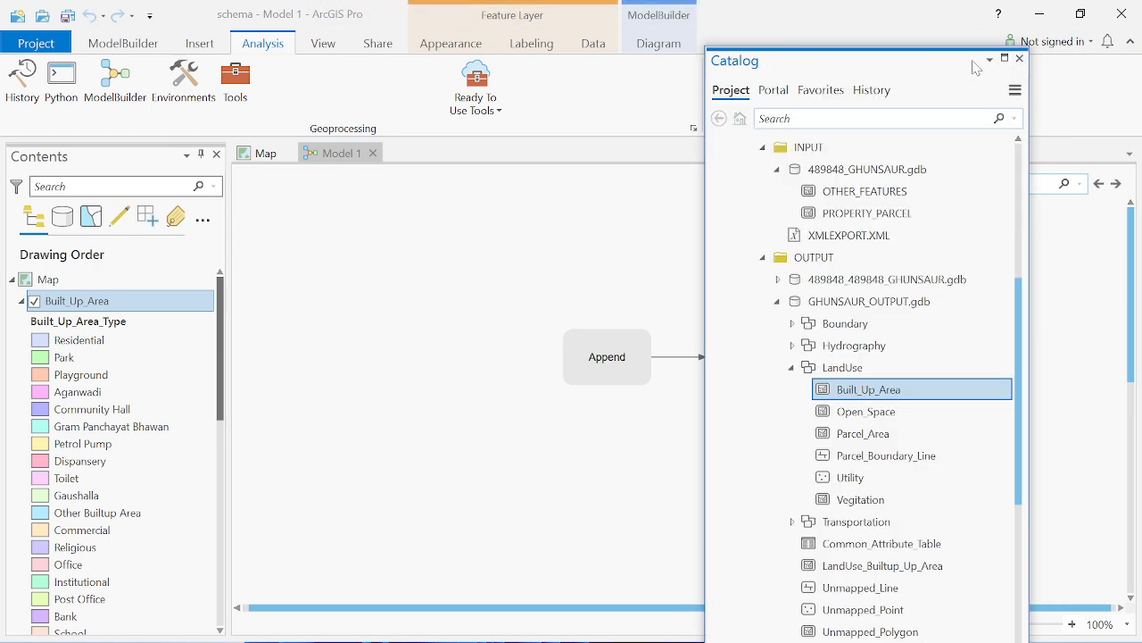
click(1019, 59)
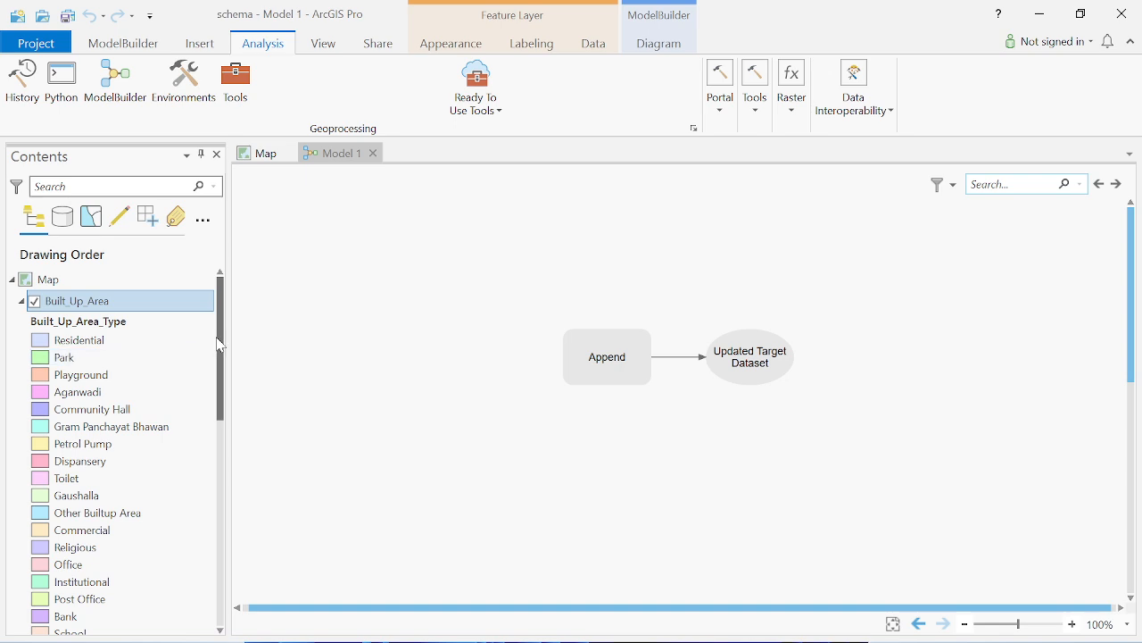
Return to the map, select all Built_Up_Area polygons with a rectangle around the village and delete them
click(265, 154)
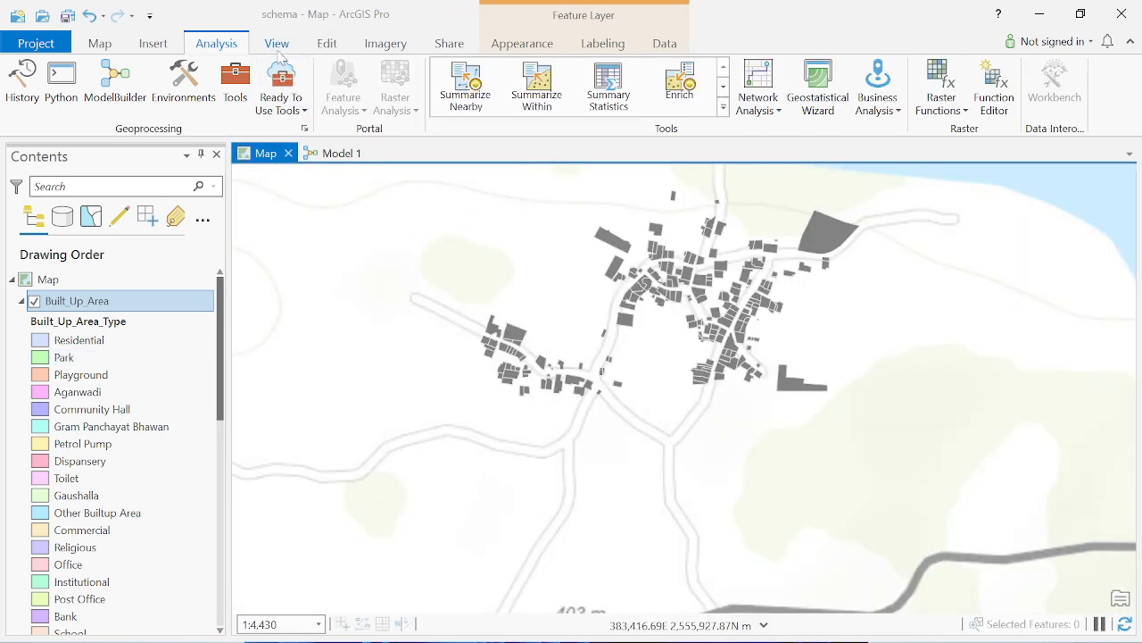
click(278, 46)
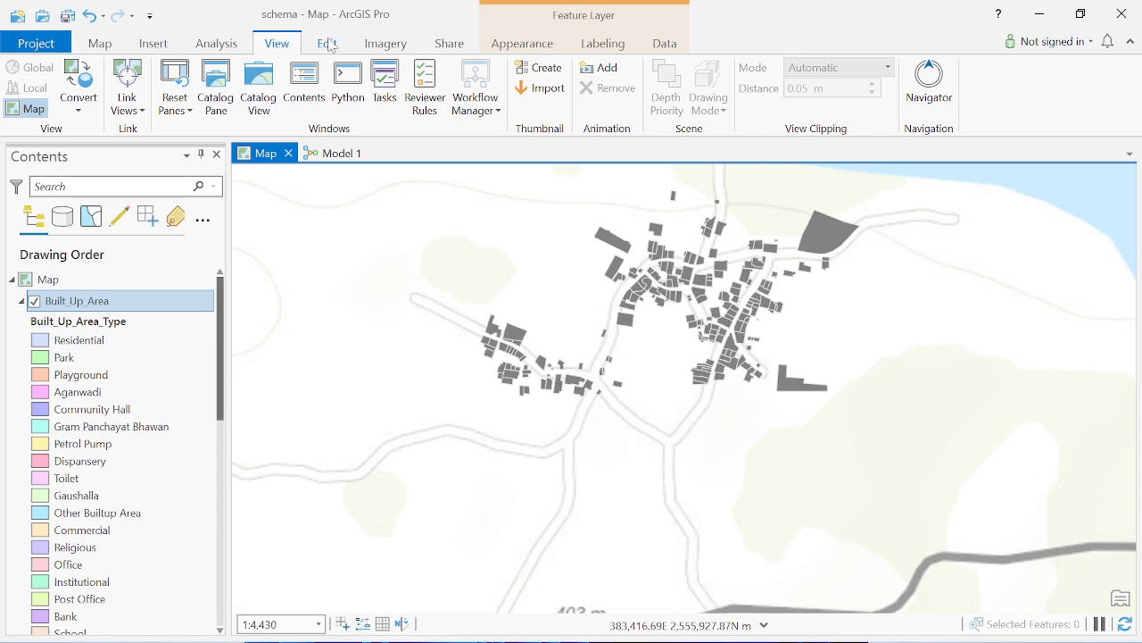
click(330, 46)
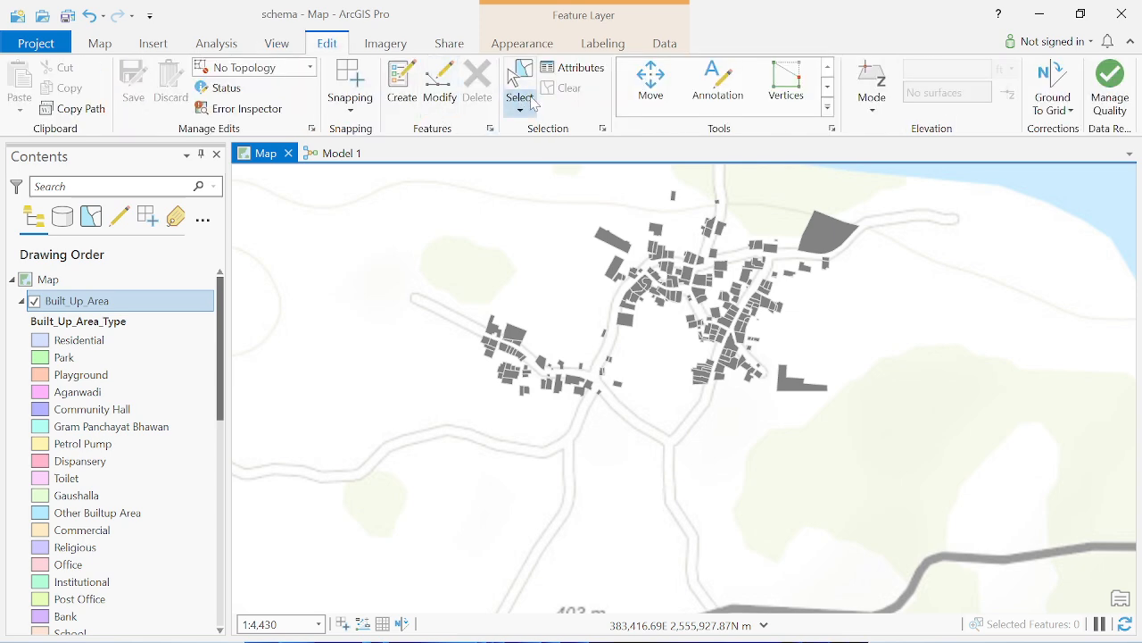
click(520, 111)
click(541, 139)
drag(380, 173, 955, 416)
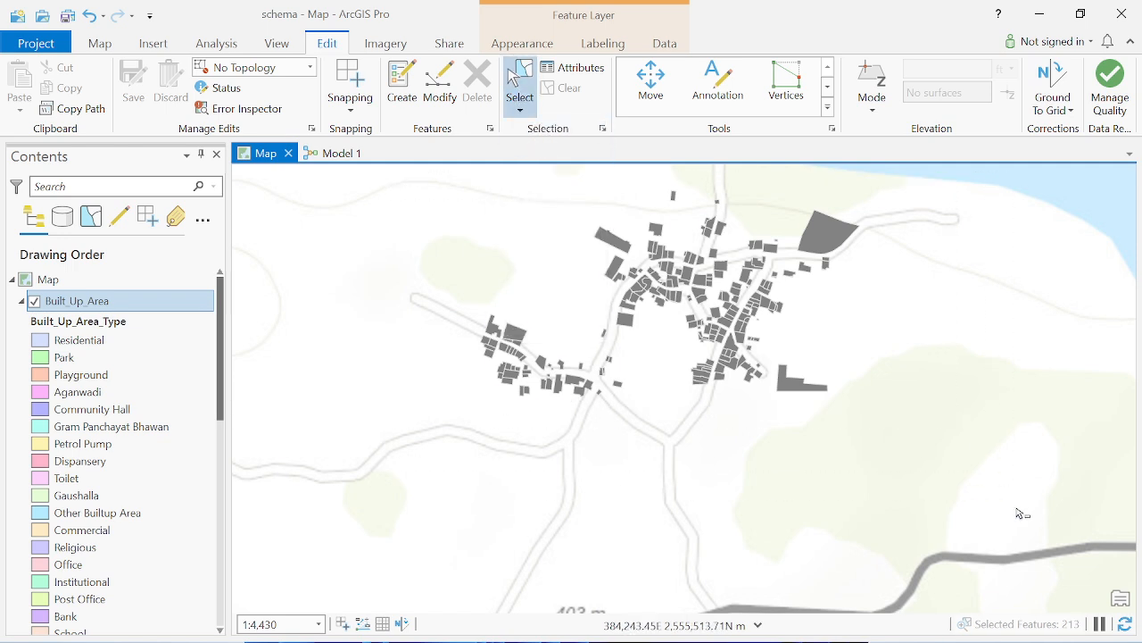
click(479, 98)
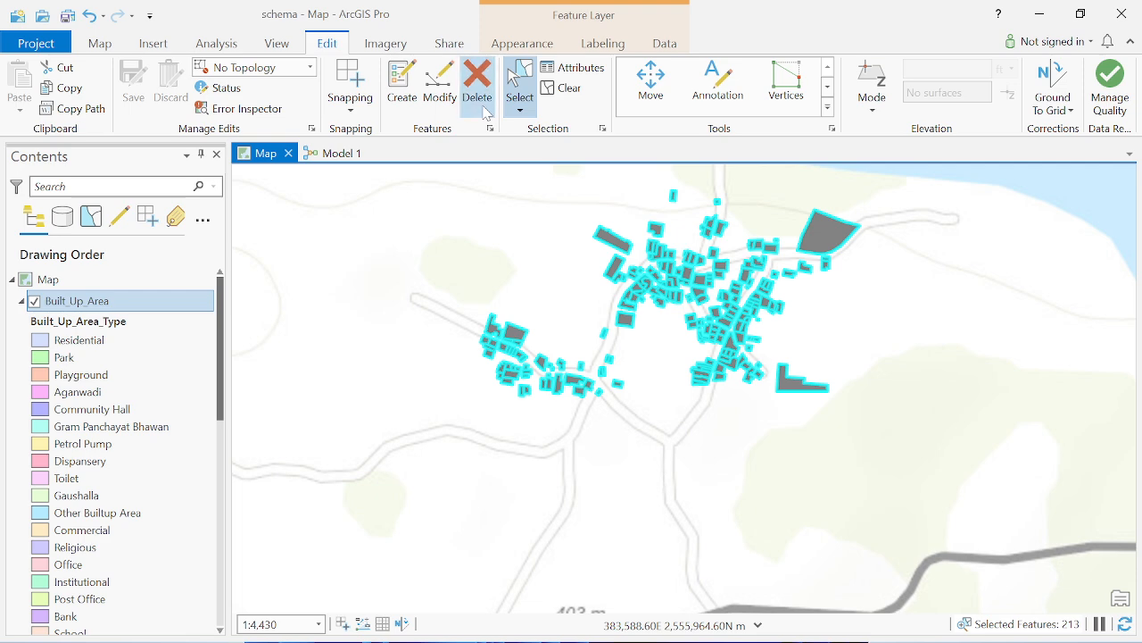
scroll(857, 279, down, 5)
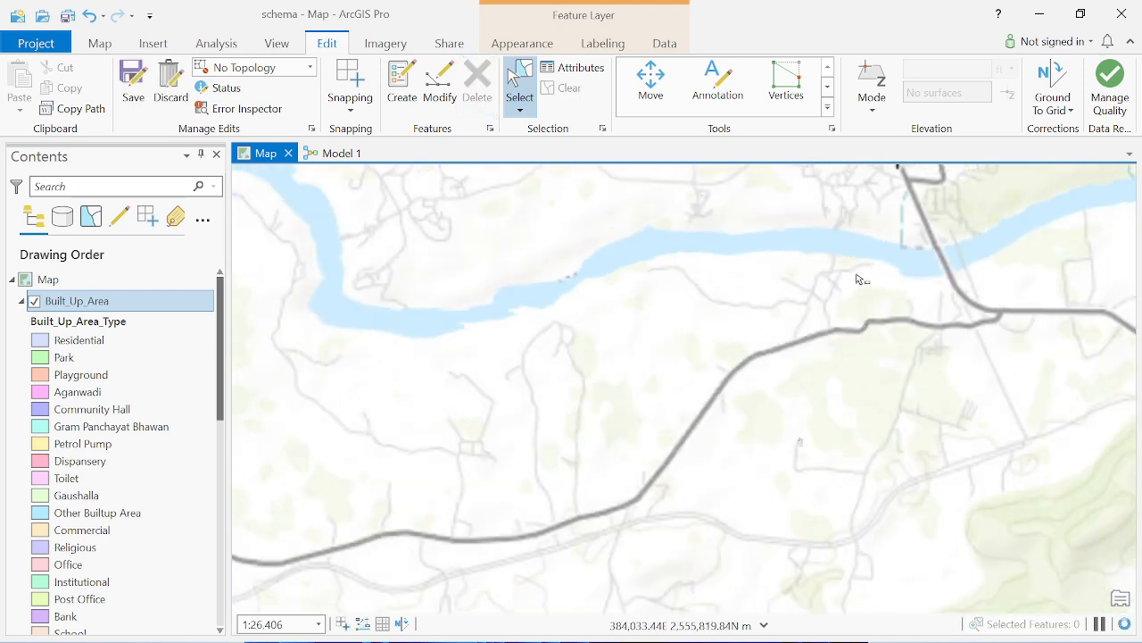
Select the remaining Built_Up_Area polygons south of the river with a rectangle and delete them
drag(694, 355, 900, 505)
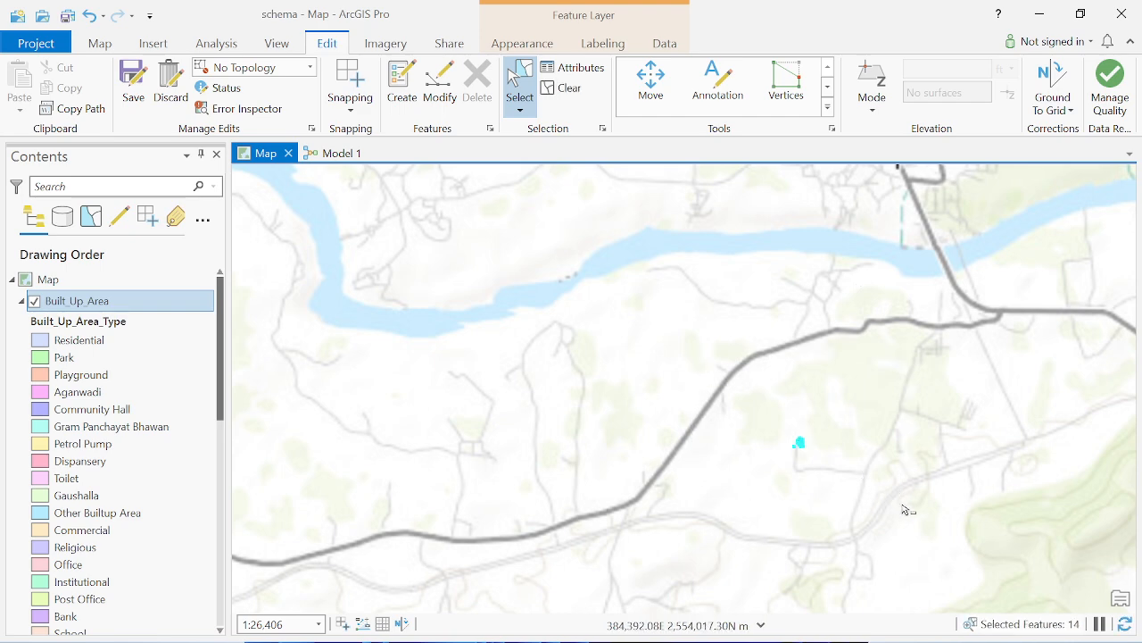
click(479, 89)
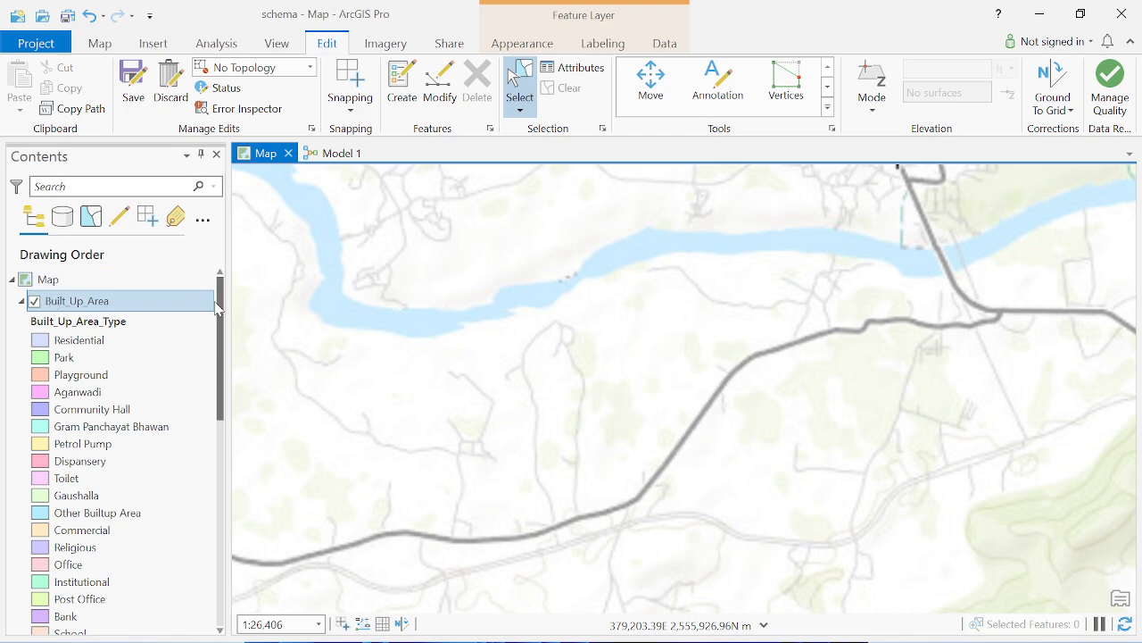
mouse_move(222, 319)
mouse_down()
mouse_move(220, 527)
mouse_move(218, 341)
mouse_up()
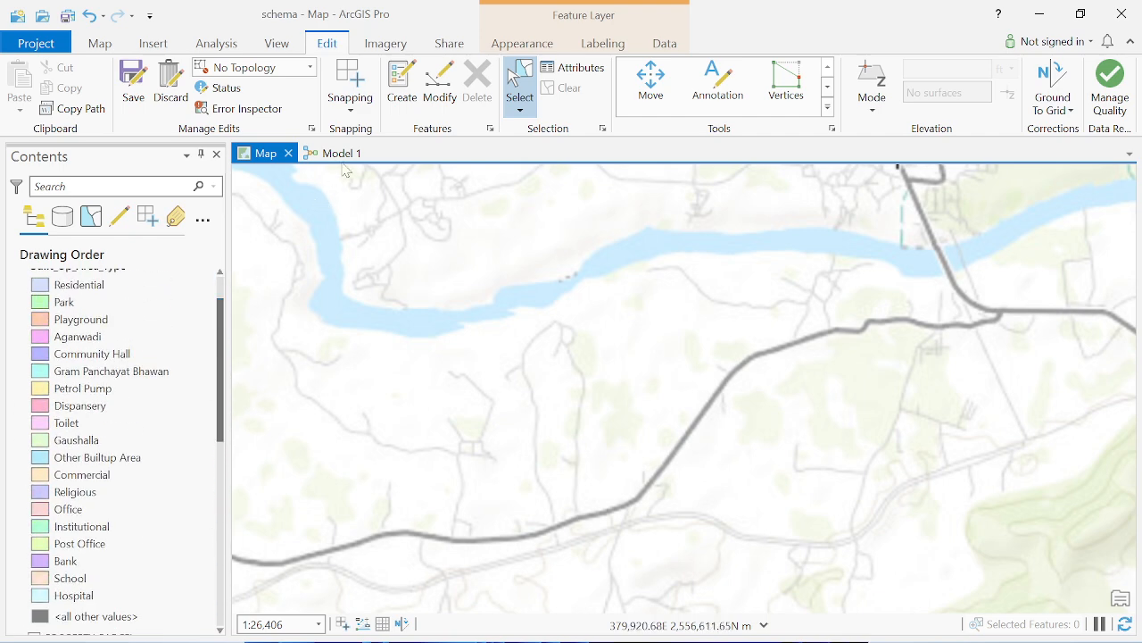
Return to Model 1 and create a variable from the Append tool's Input Datasets parameter
click(342, 153)
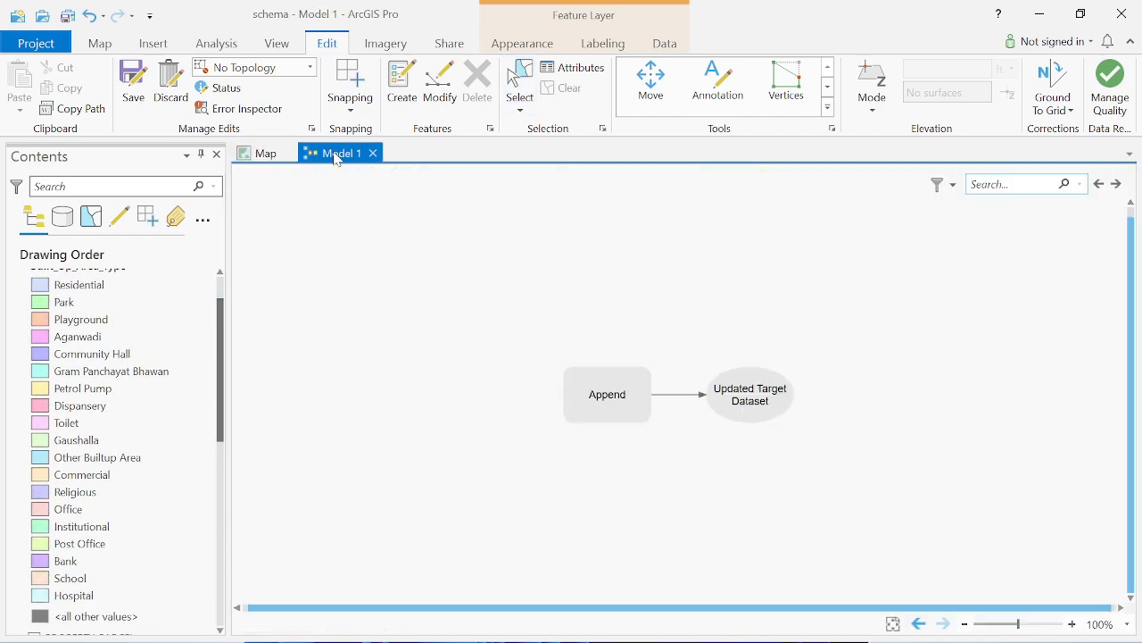
right_click(621, 408)
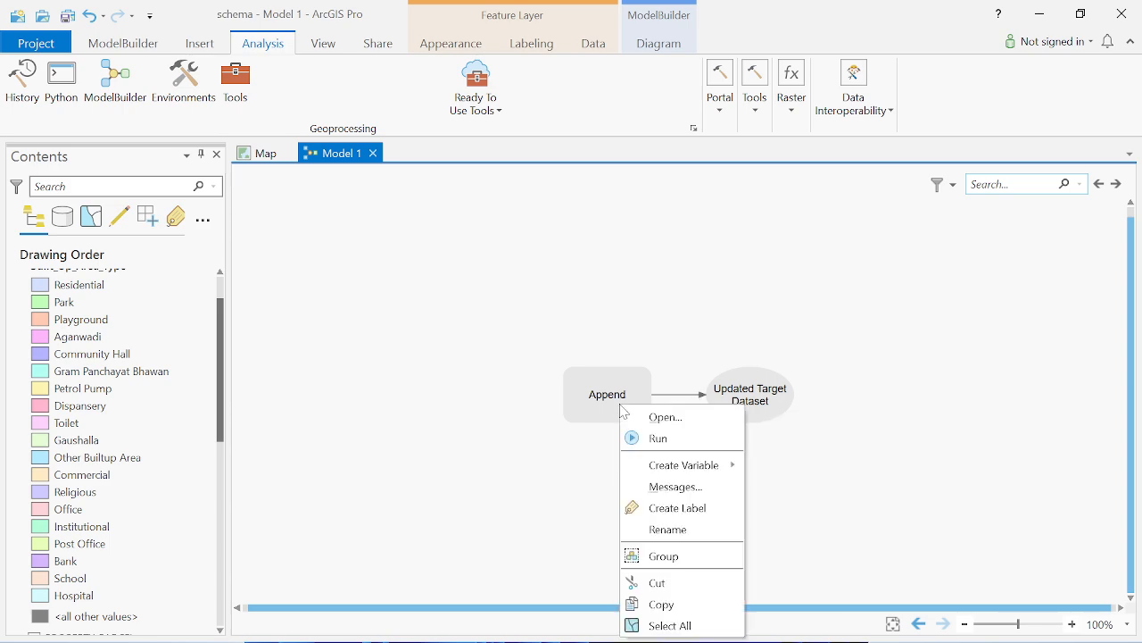
mouse_move(681, 470)
mouse_move(839, 466)
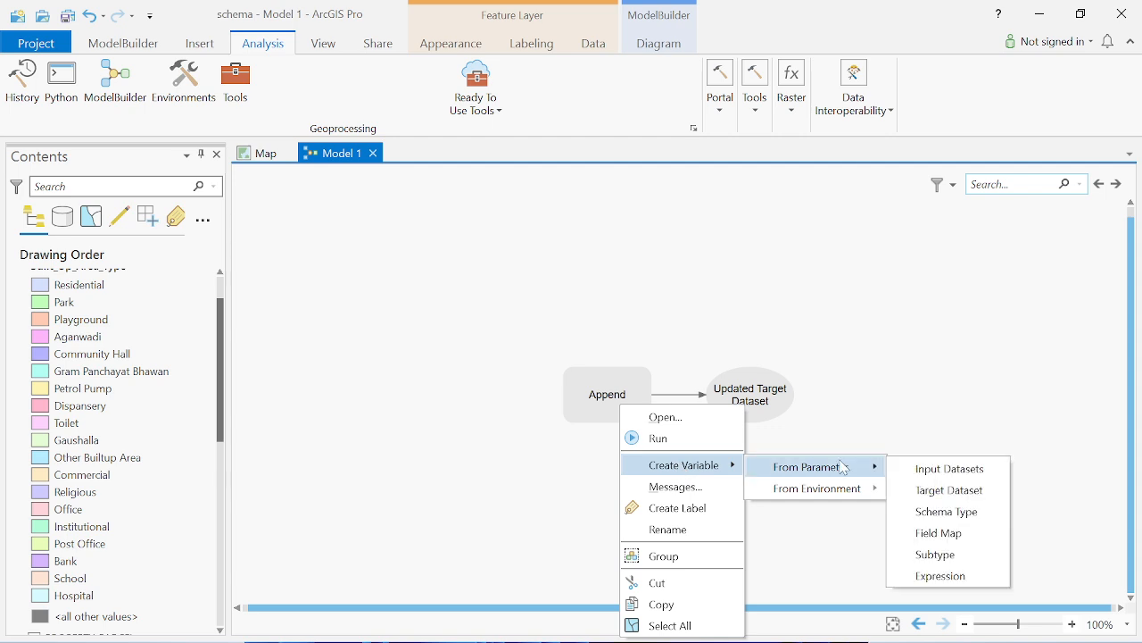
click(924, 470)
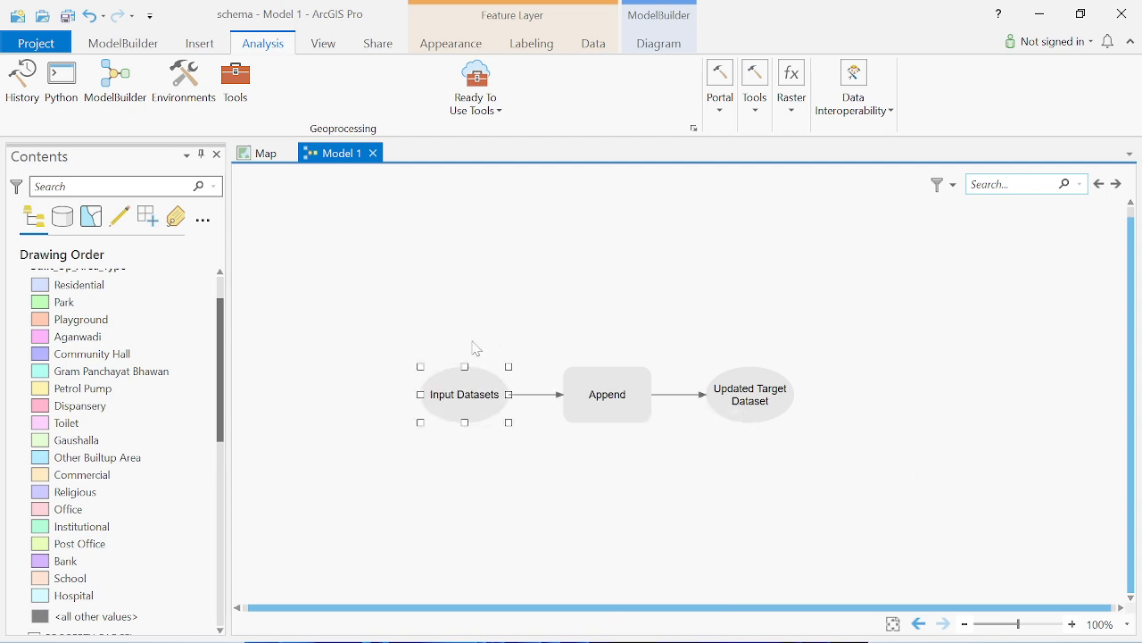
Create a variable from Append's Target Dataset parameter and place it above the Input Datasets variable
right_click(623, 401)
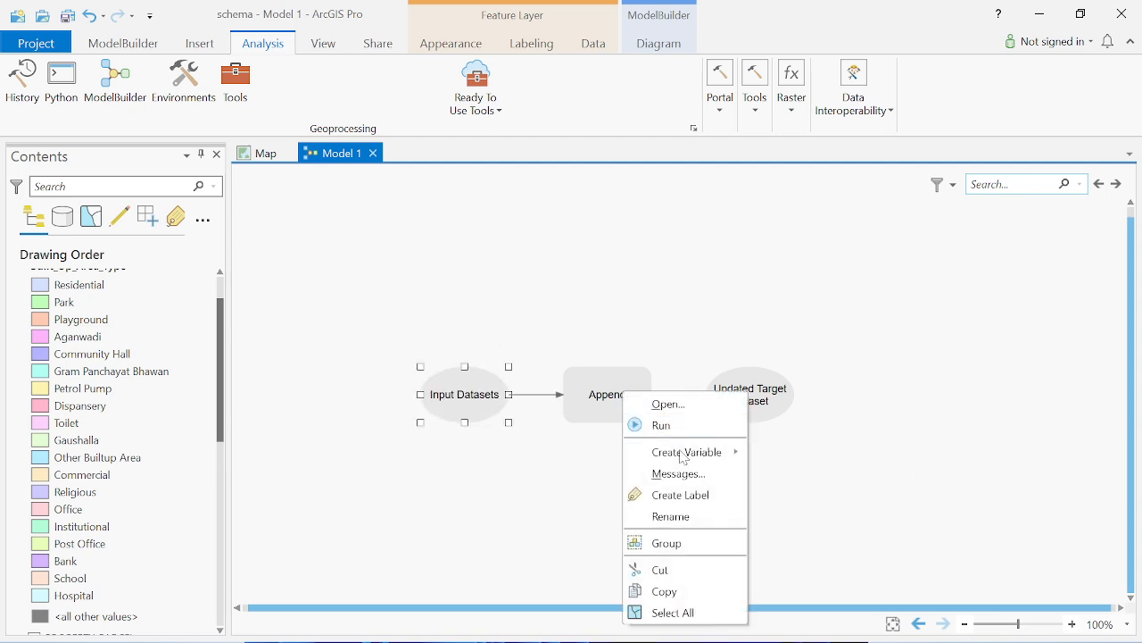
mouse_move(686, 453)
mouse_move(854, 459)
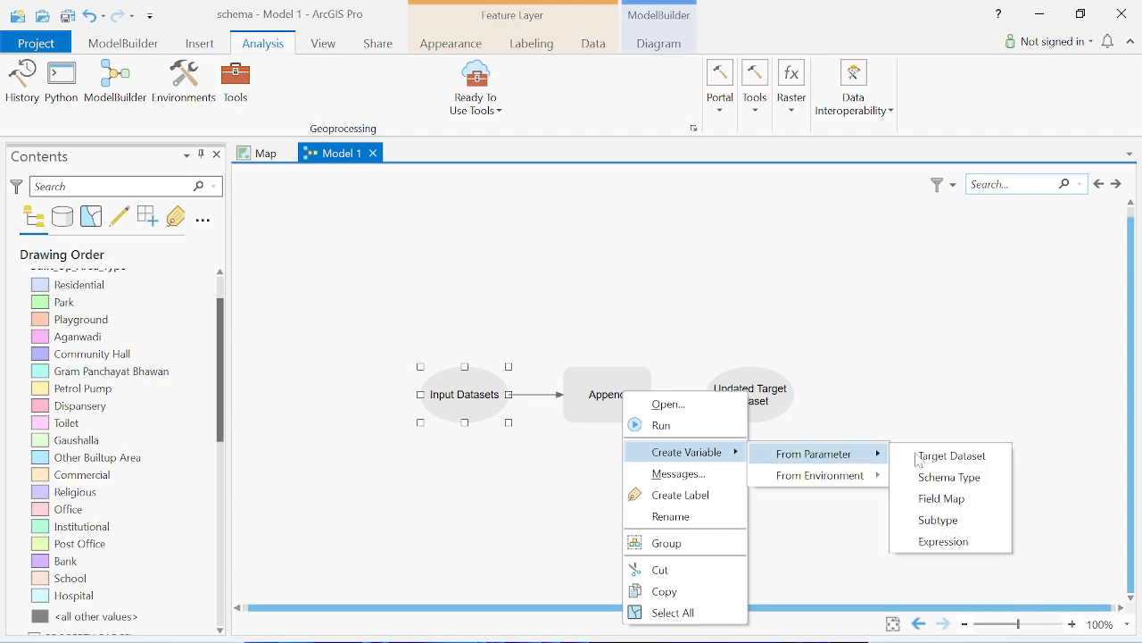
click(962, 458)
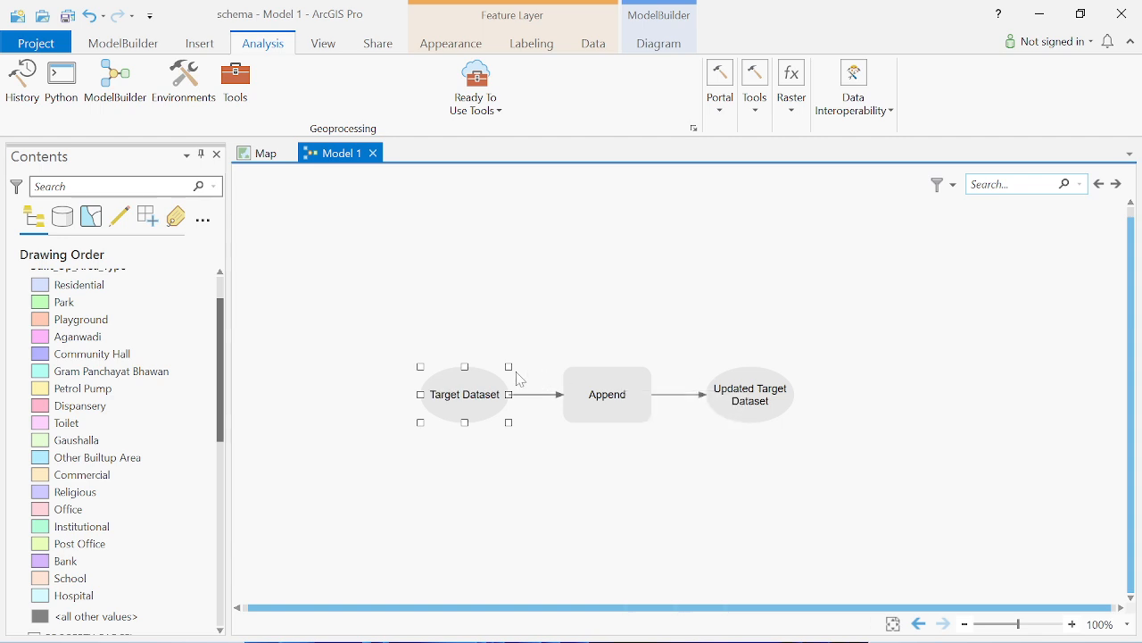
drag(462, 385, 455, 292)
click(757, 266)
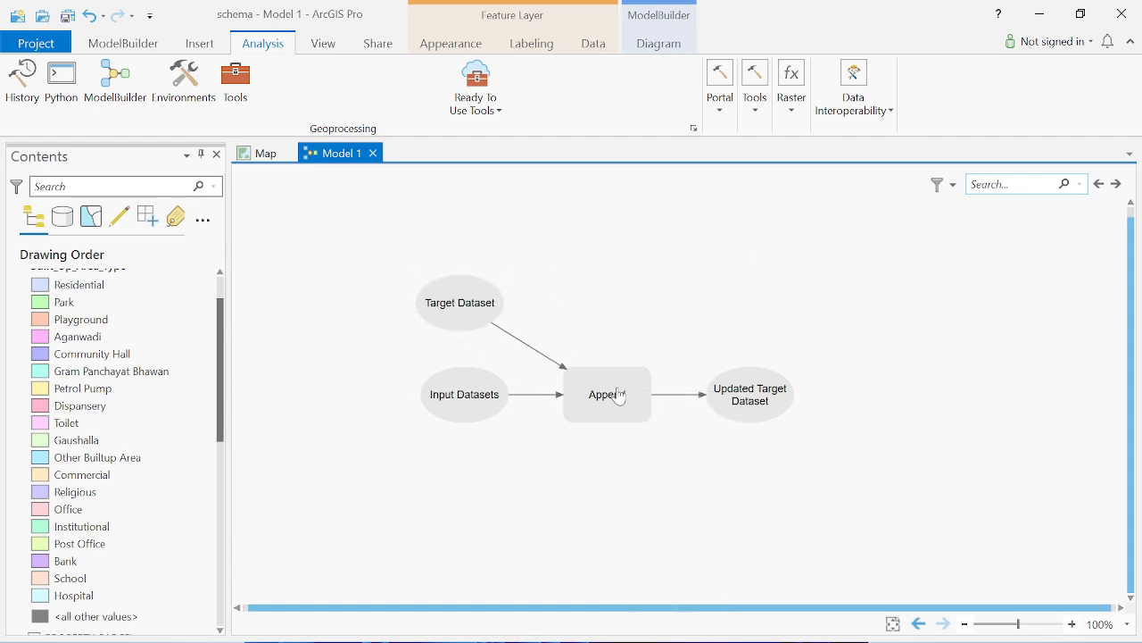
Create a variable from Append's Field Map parameter and place it below the Input Datasets variable
right_click(619, 391)
mouse_move(671, 455)
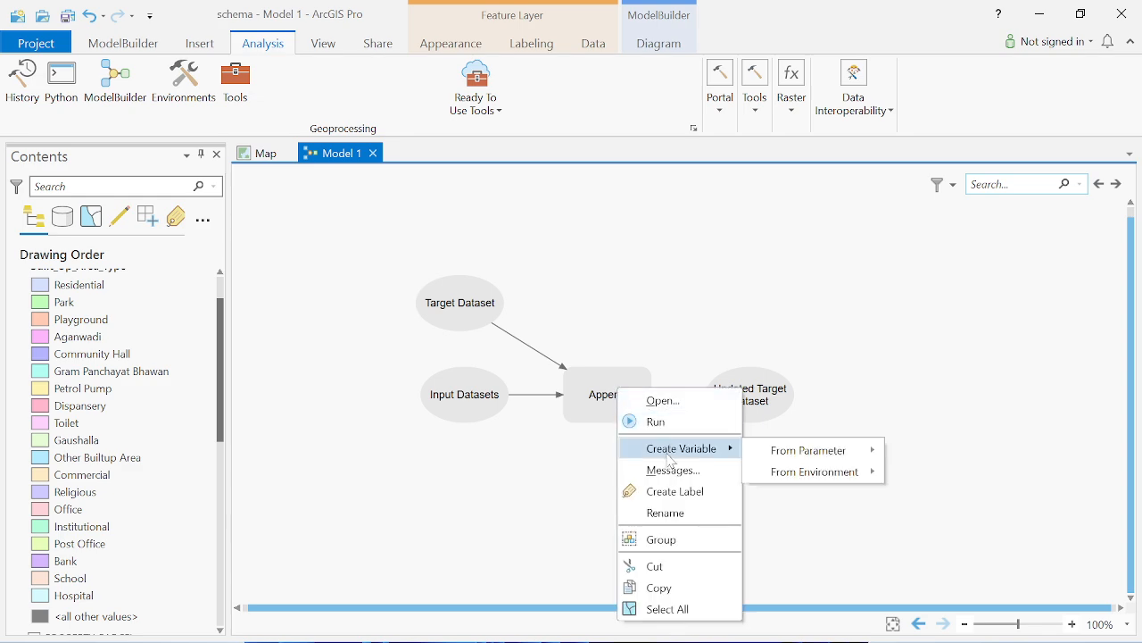
mouse_move(806, 456)
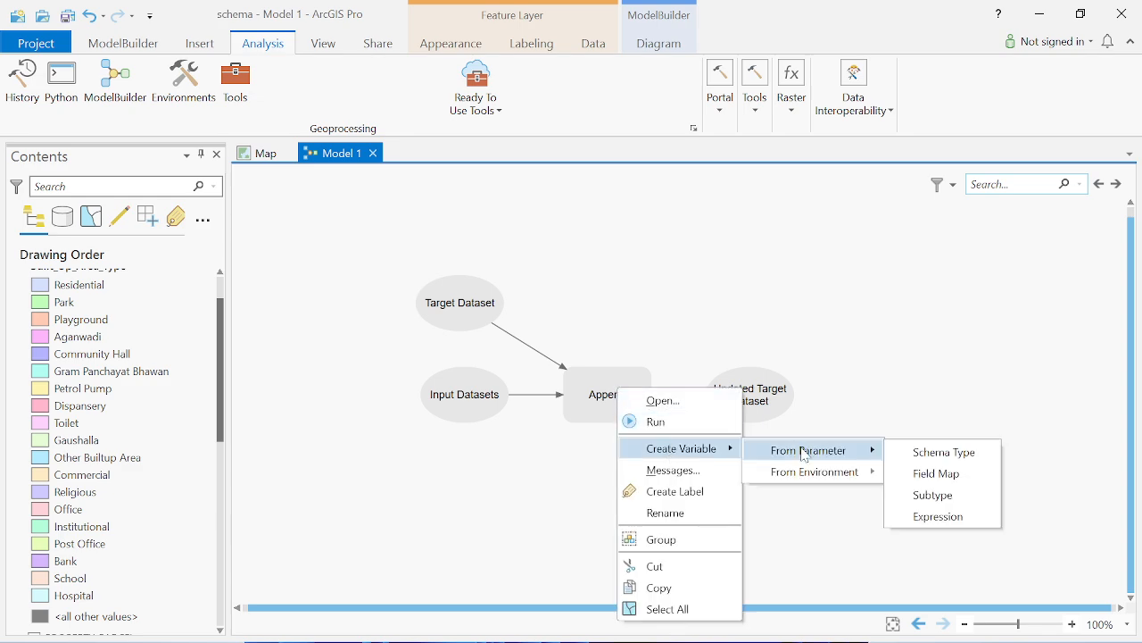
click(935, 480)
drag(434, 398, 466, 494)
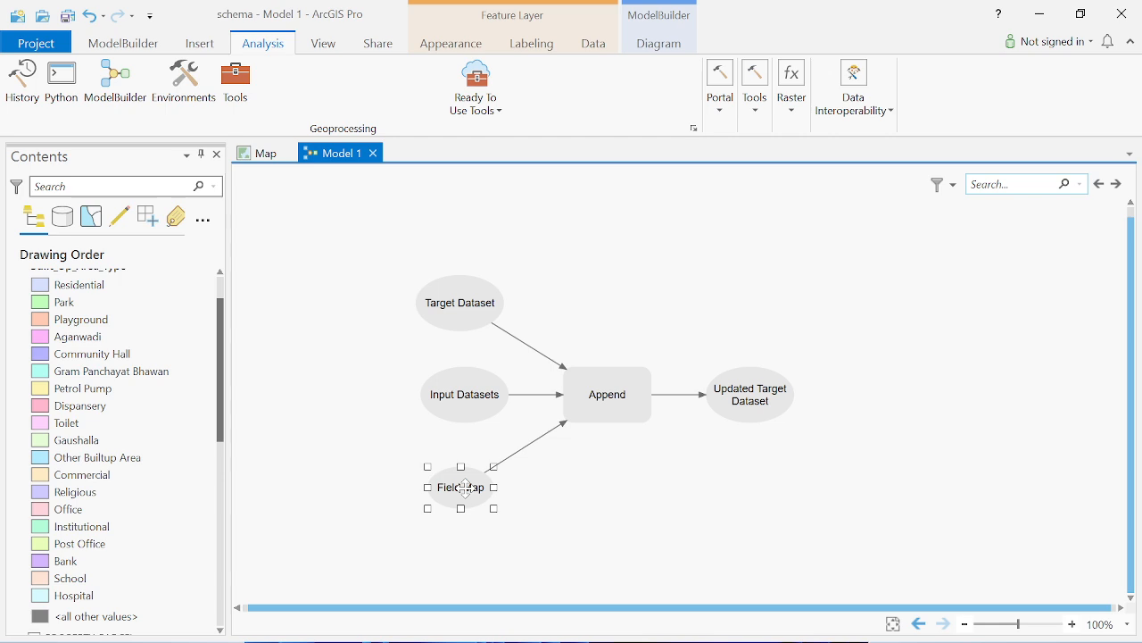
click(586, 482)
Create a variable from Append's Subtype parameter and place it above the Append tool, beside Target Dataset
right_click(628, 409)
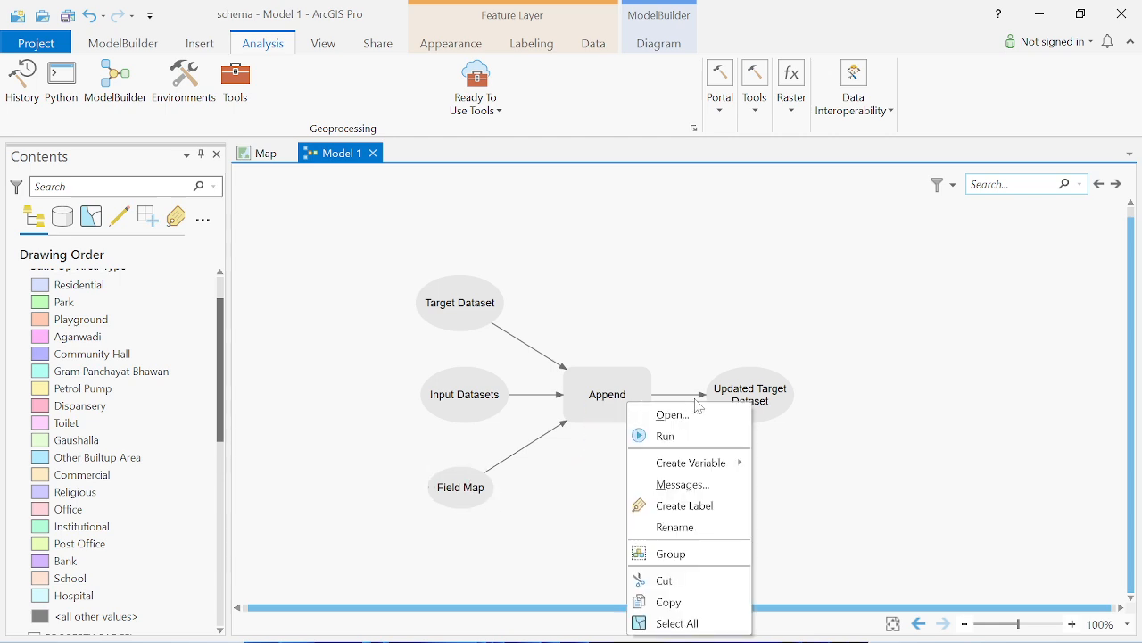
mouse_move(708, 471)
mouse_move(830, 465)
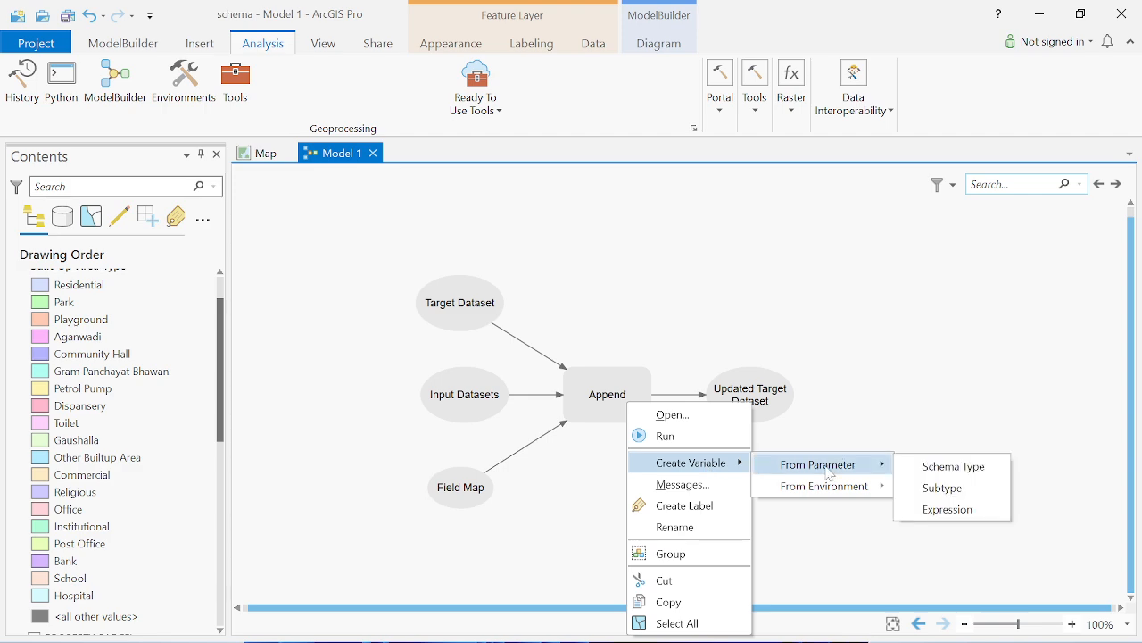
click(944, 489)
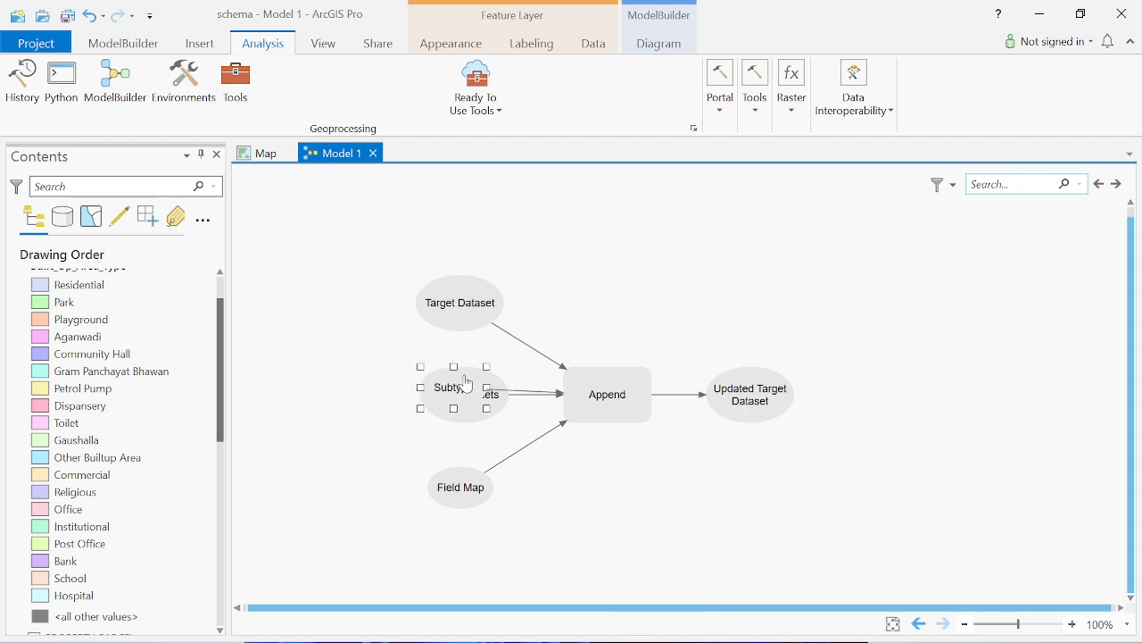
drag(465, 383, 550, 264)
click(627, 305)
Create a variable from Append's Expression parameter and place it below the Append tool, beside Field Map
right_click(604, 401)
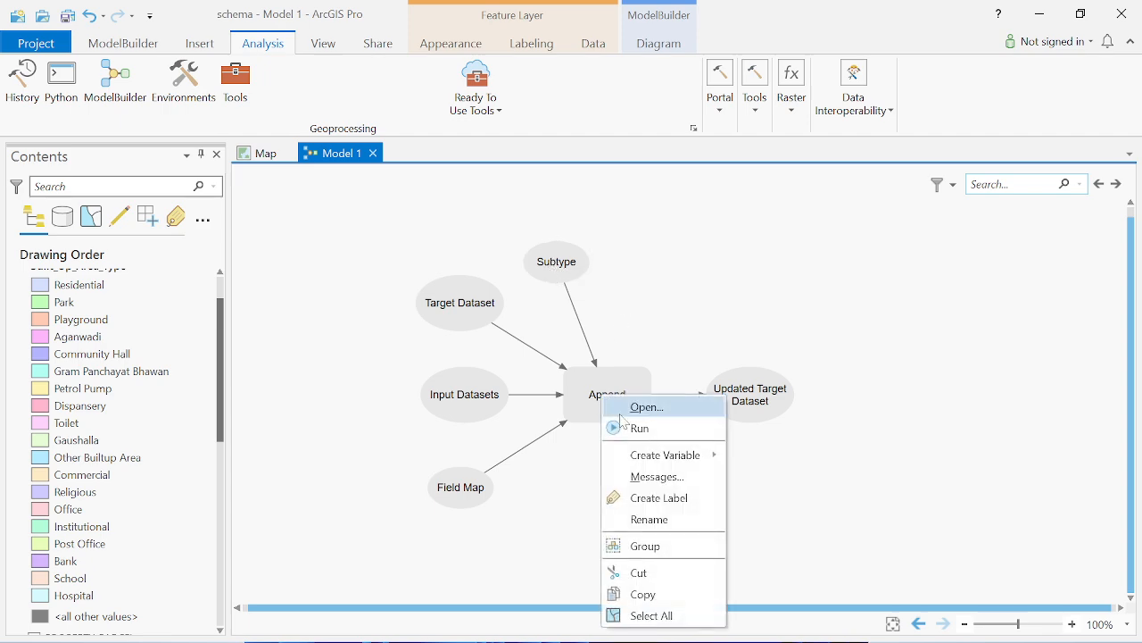
mouse_move(826, 462)
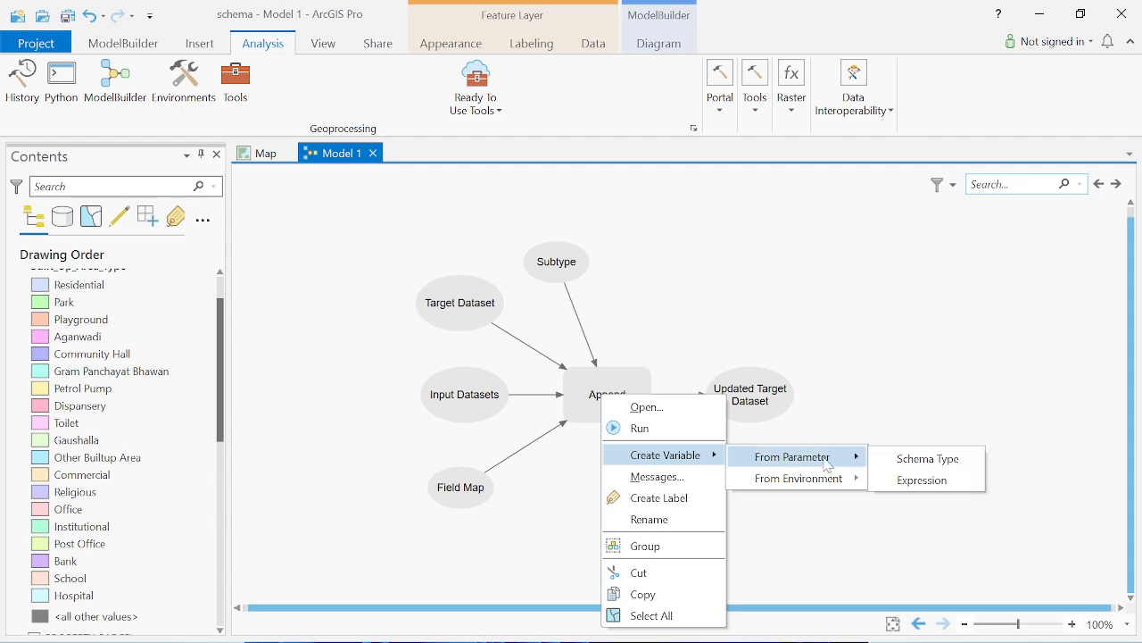
click(921, 481)
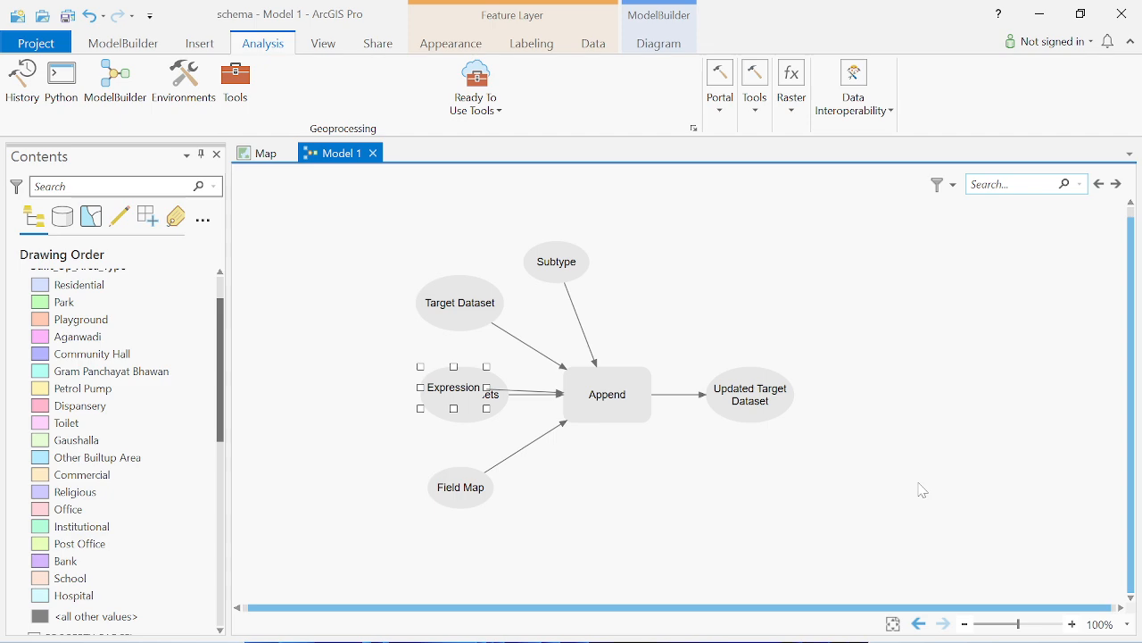
drag(453, 387, 586, 502)
click(739, 480)
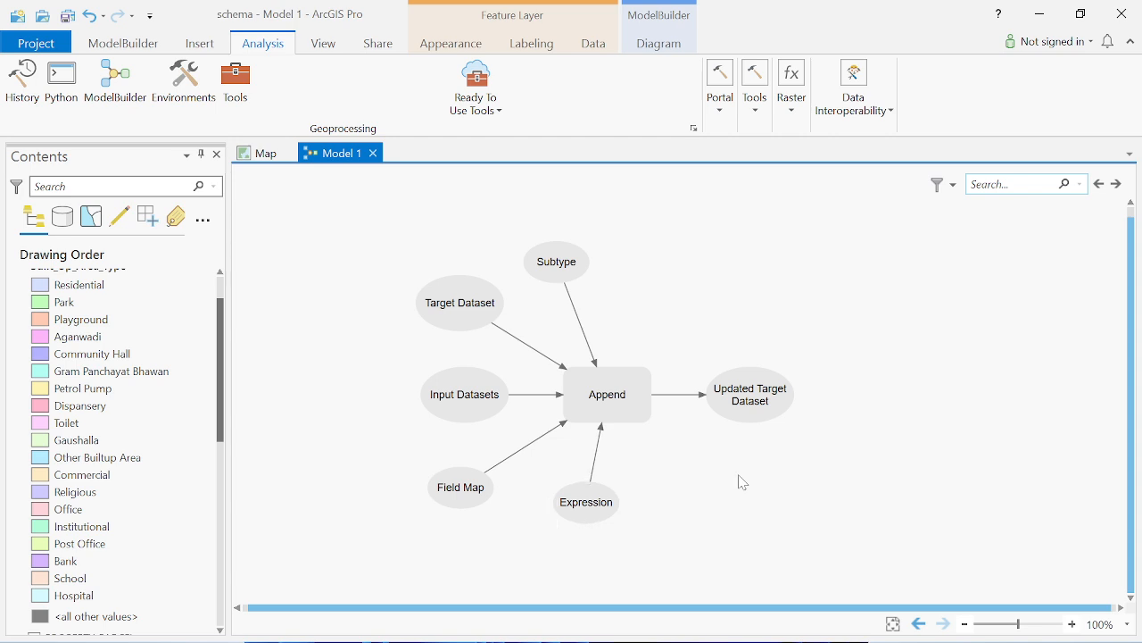
Mark the Subtype, Target Dataset, Input Datasets, Field Map and Expression variables as model parameters
right_click(556, 267)
click(586, 295)
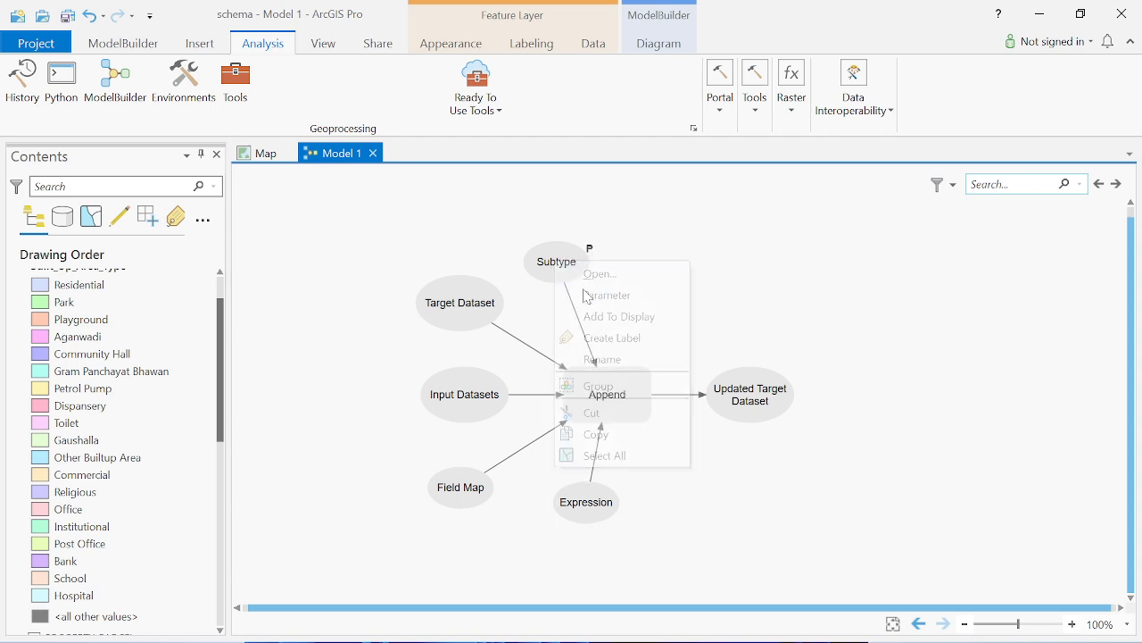
right_click(454, 307)
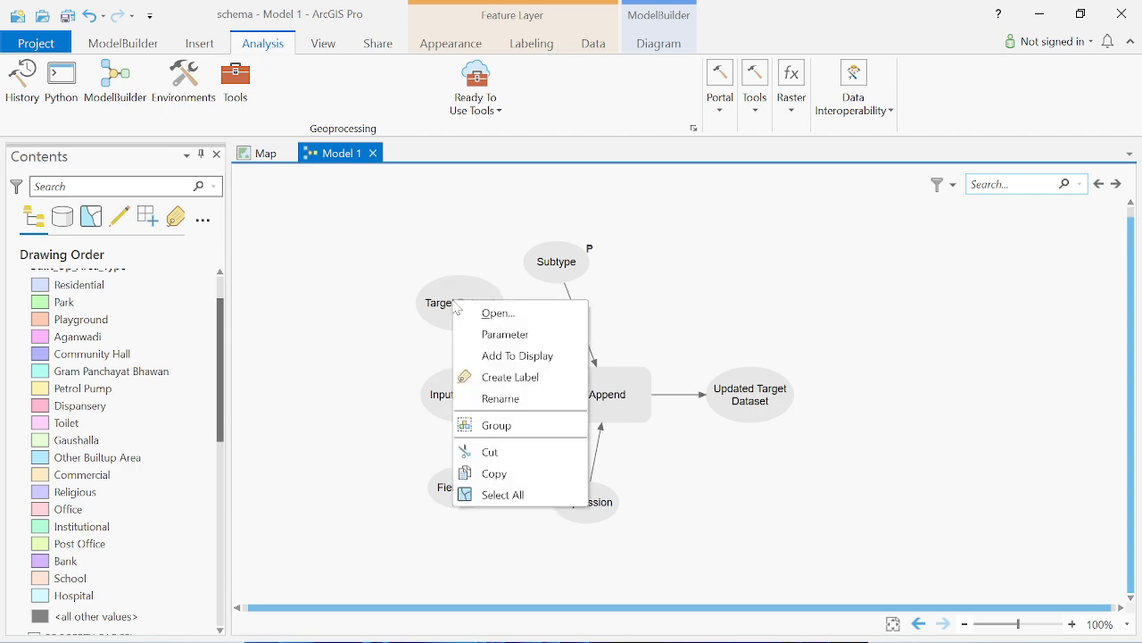
click(485, 334)
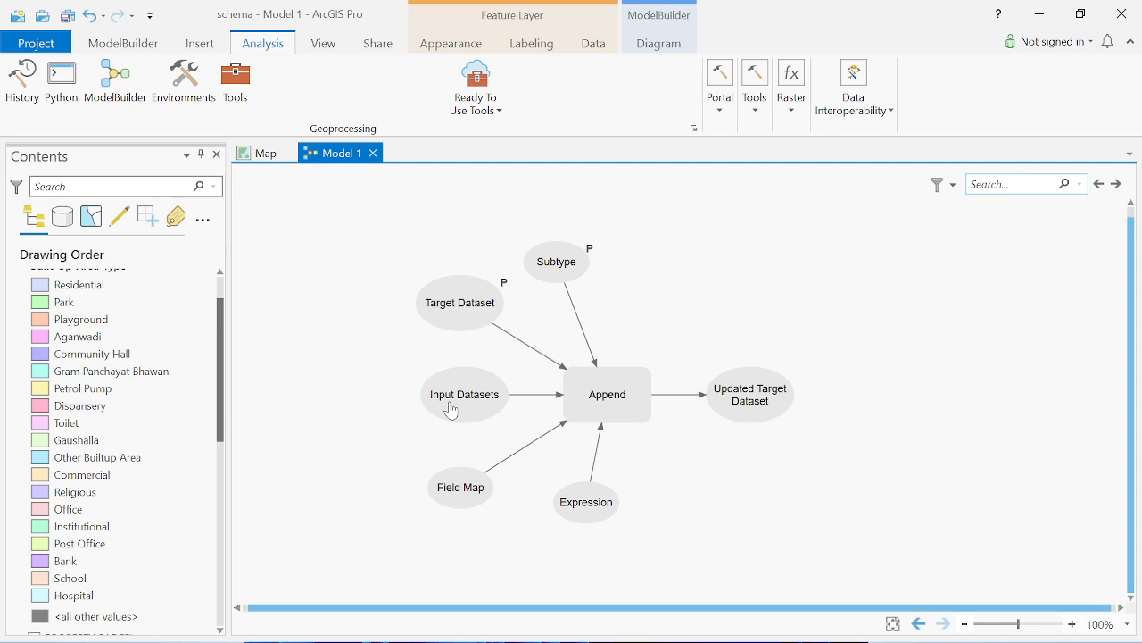
right_click(450, 406)
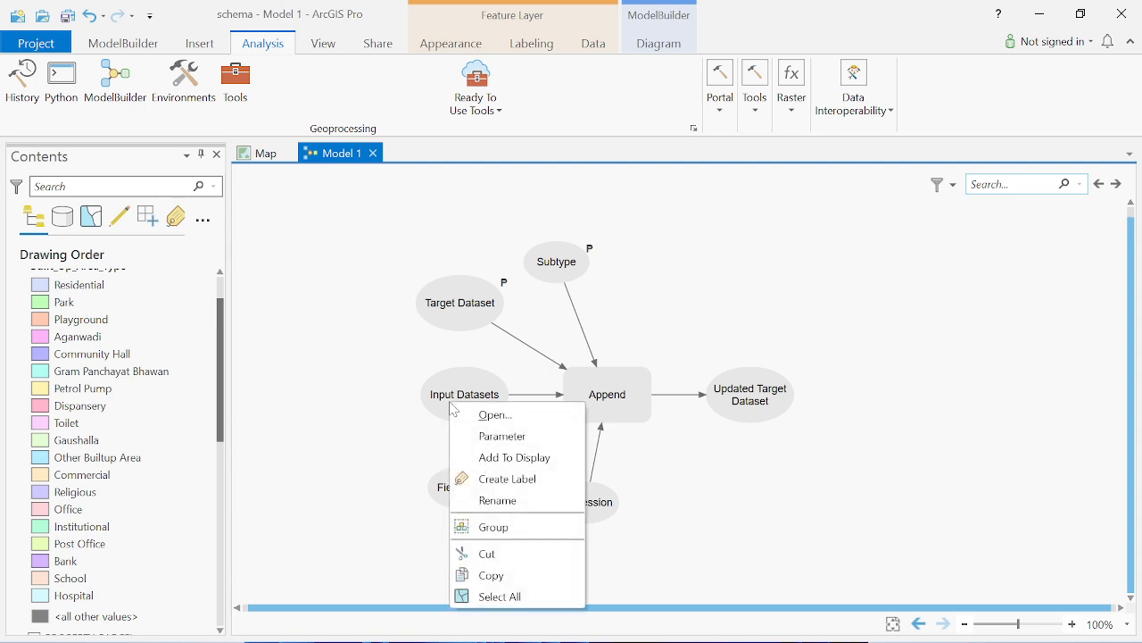
click(490, 438)
right_click(468, 487)
click(546, 307)
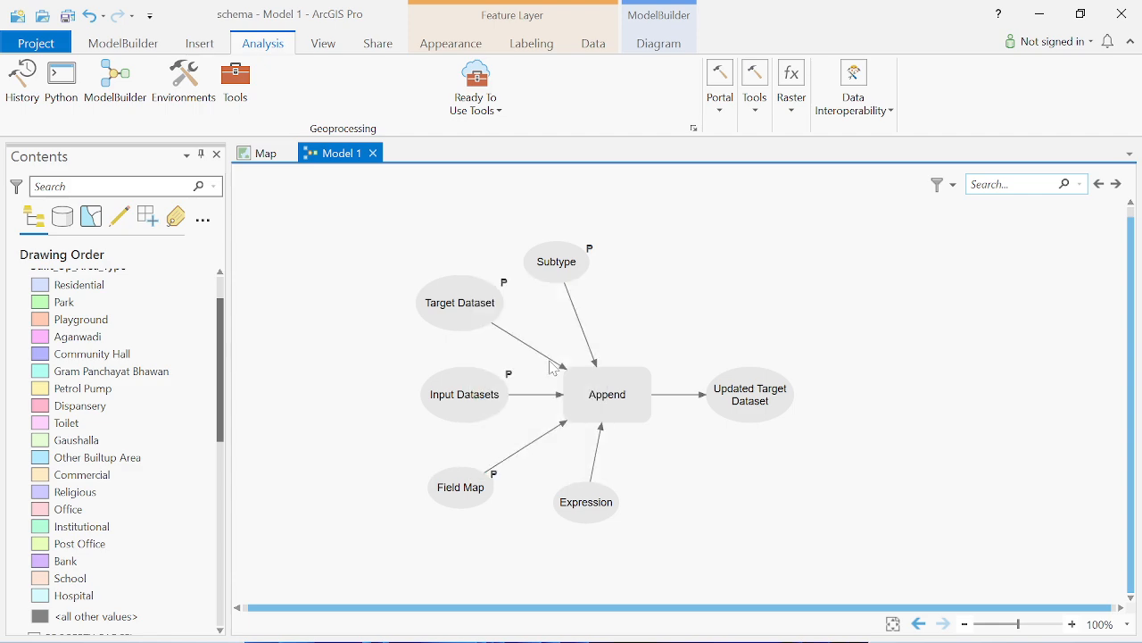
right_click(607, 518)
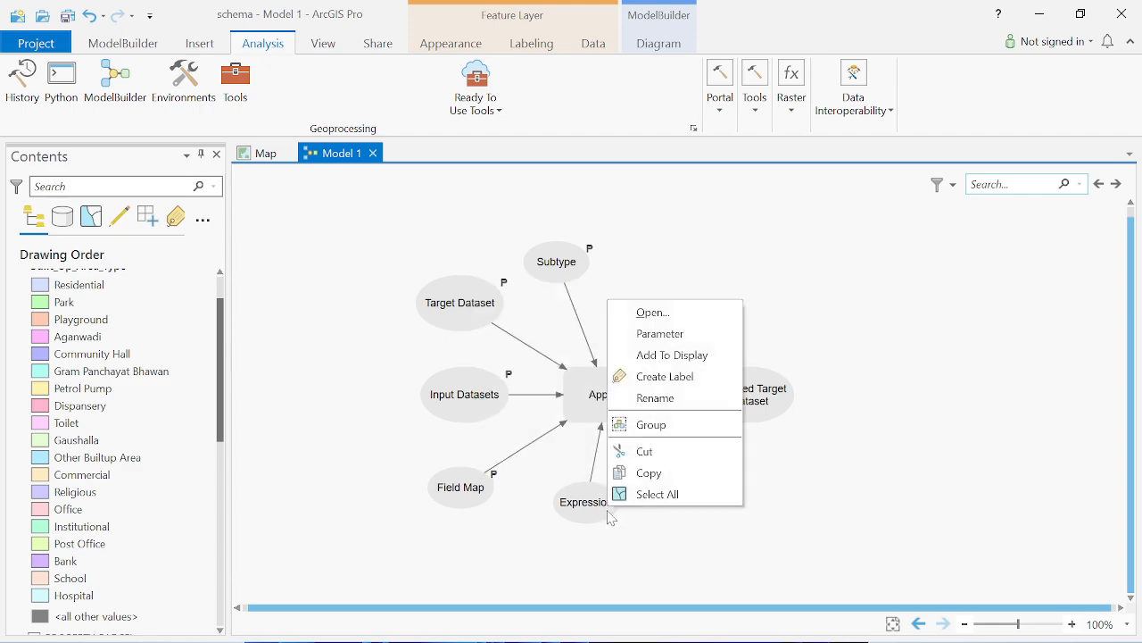
click(621, 334)
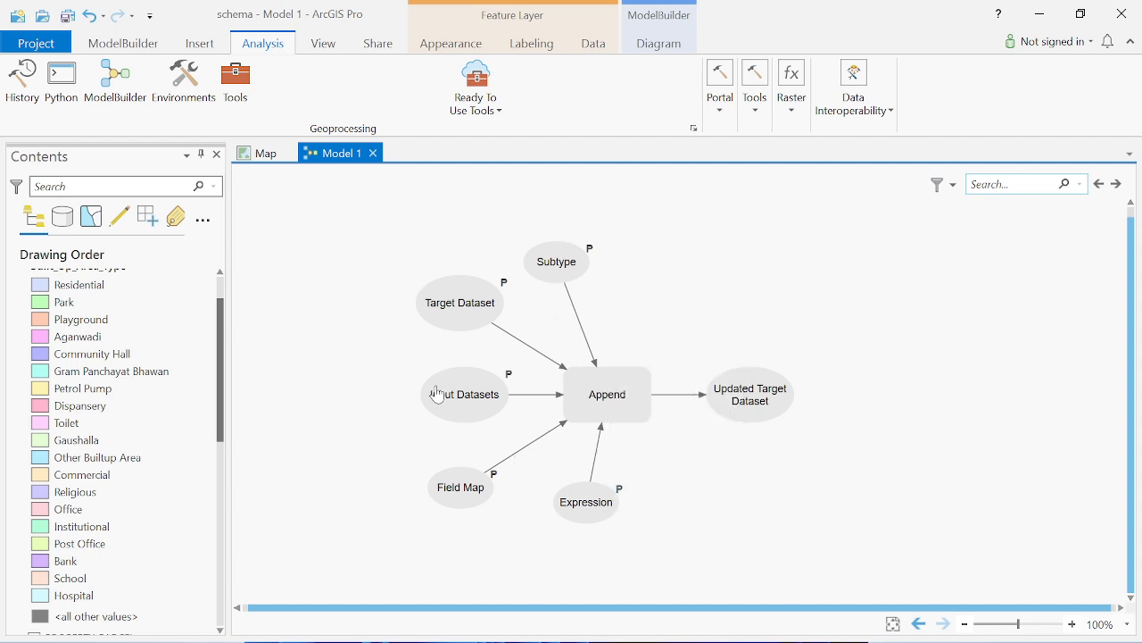
Open the Input Datasets variable, view the layers available as its value and close it without choosing one
click(474, 406)
double_click(473, 406)
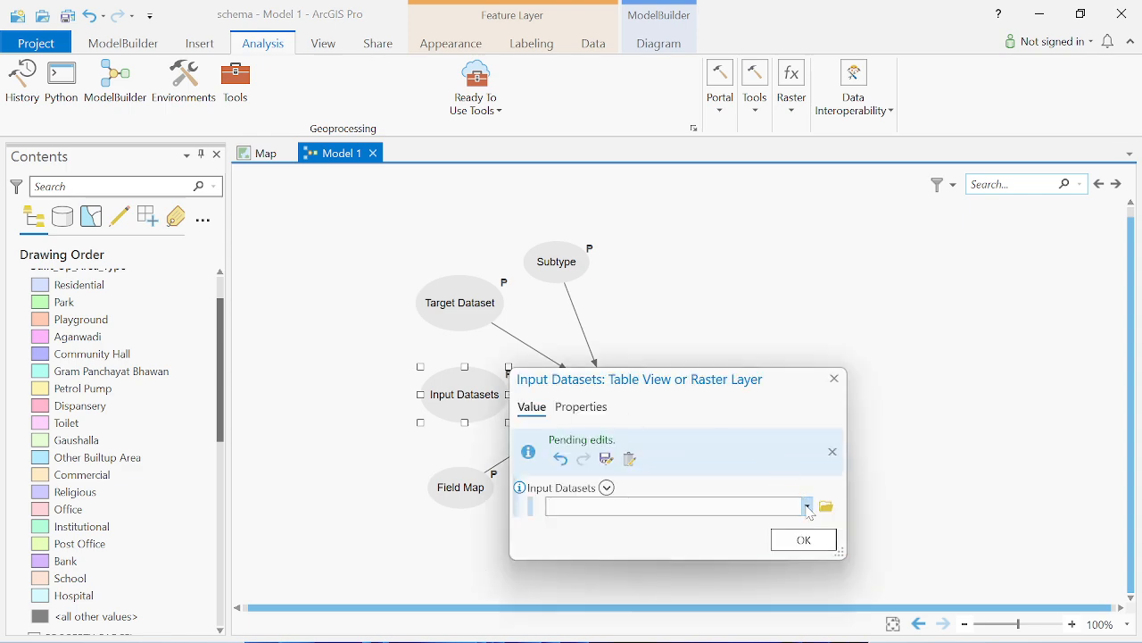
drag(743, 388, 831, 247)
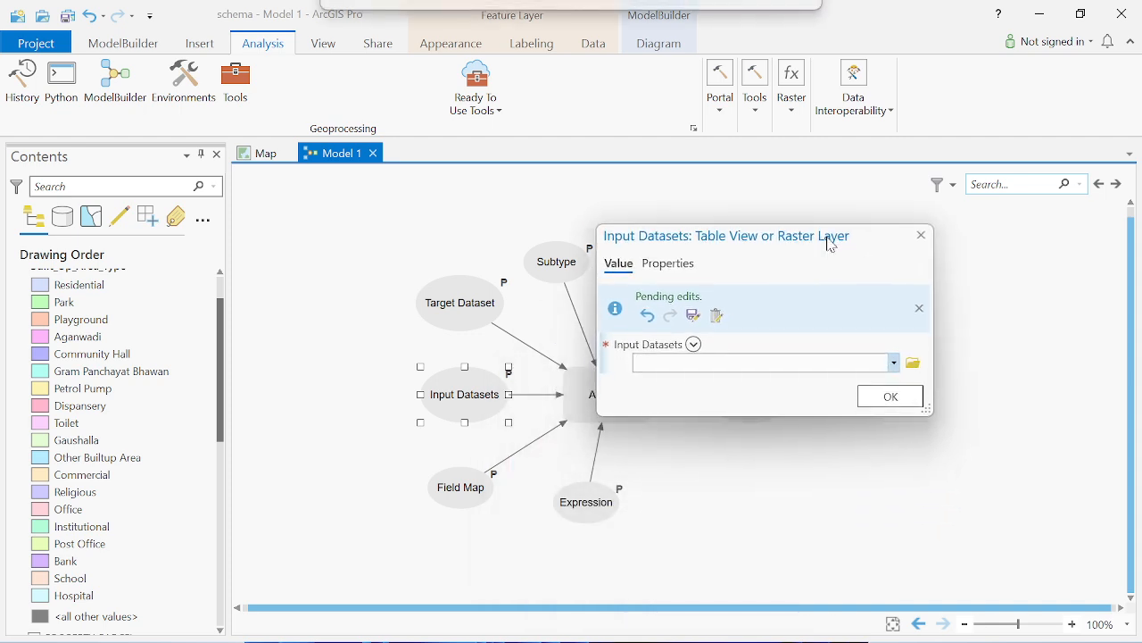
click(896, 367)
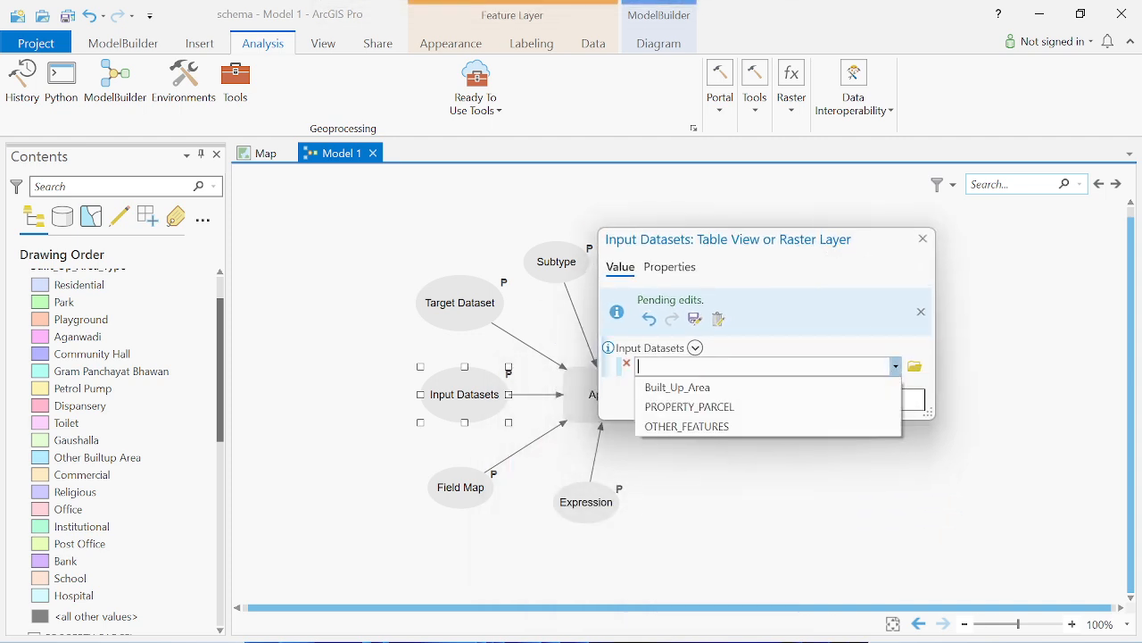
click(723, 482)
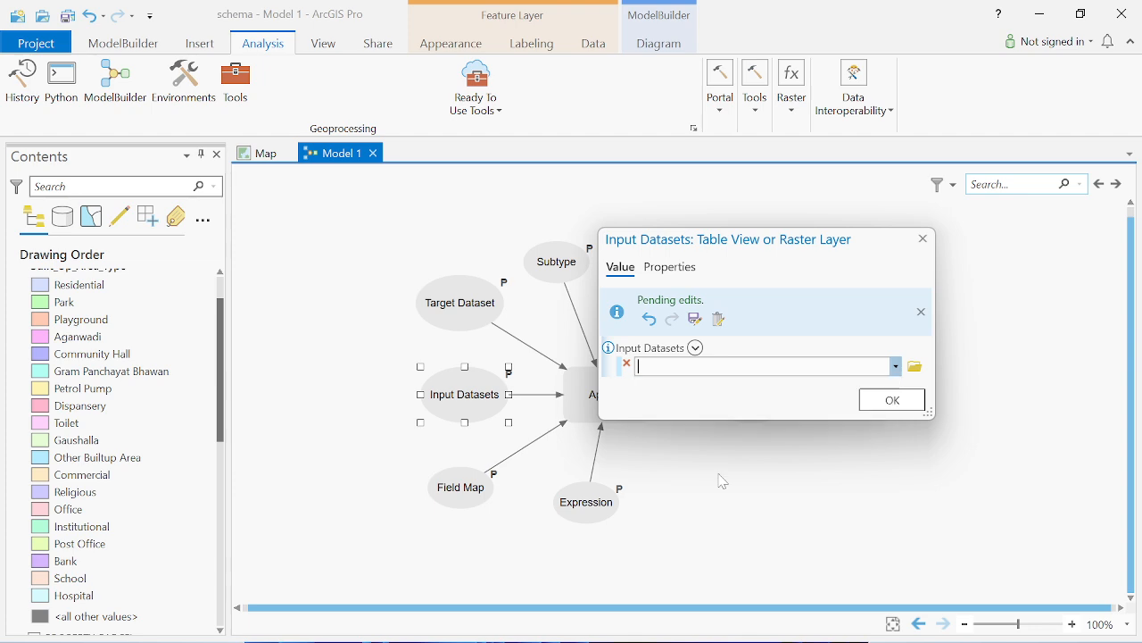
click(924, 240)
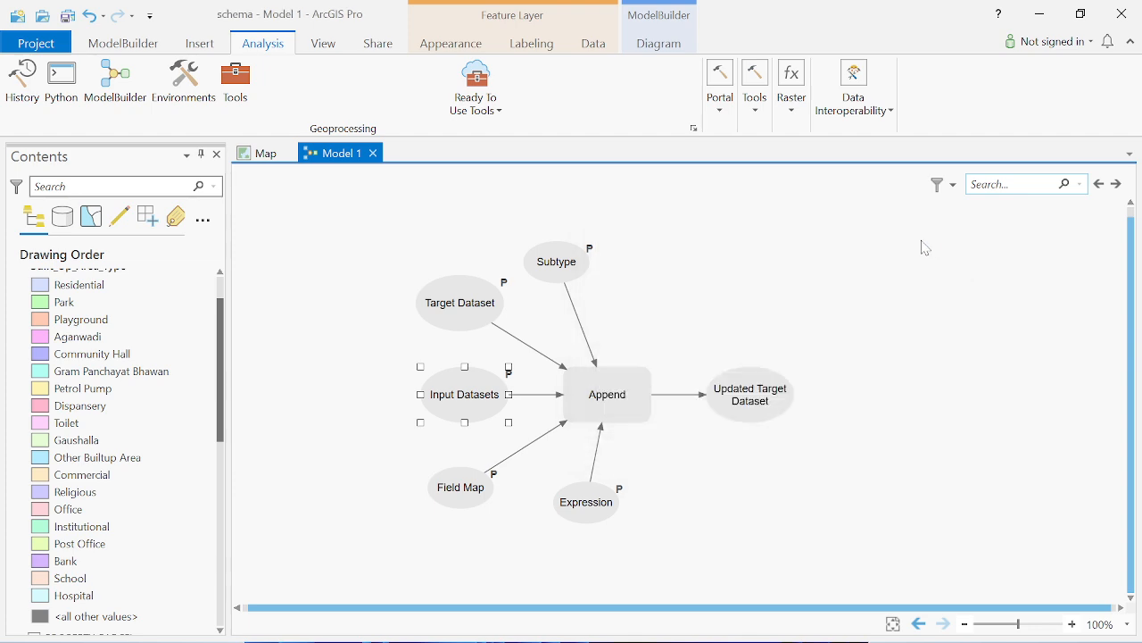
click(802, 297)
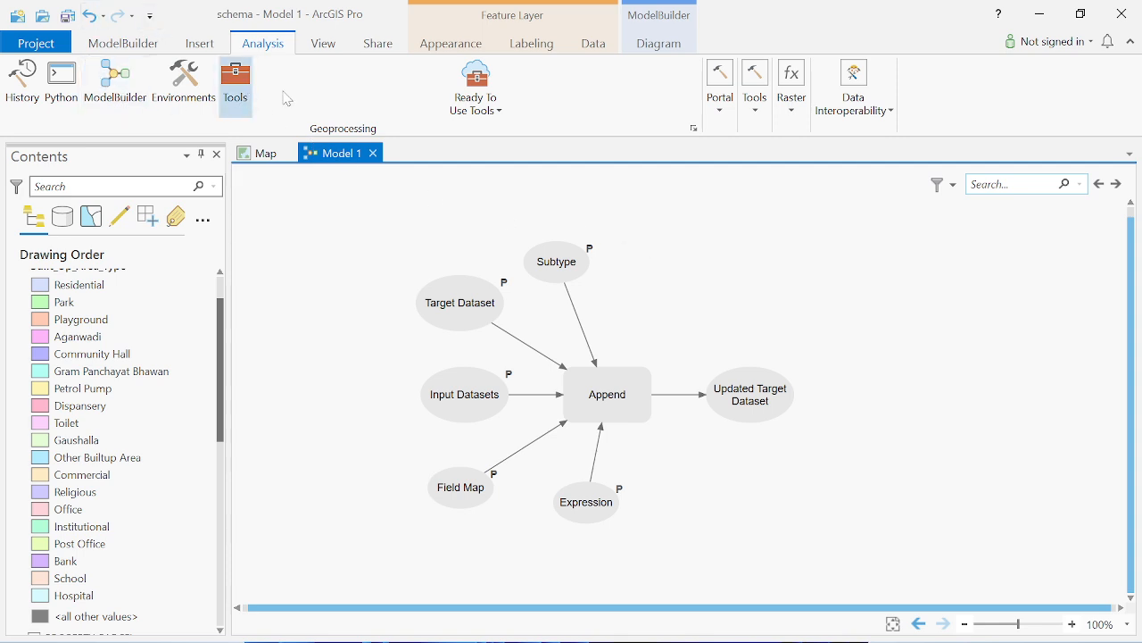
Create another empty ModelBuilder model
click(106, 92)
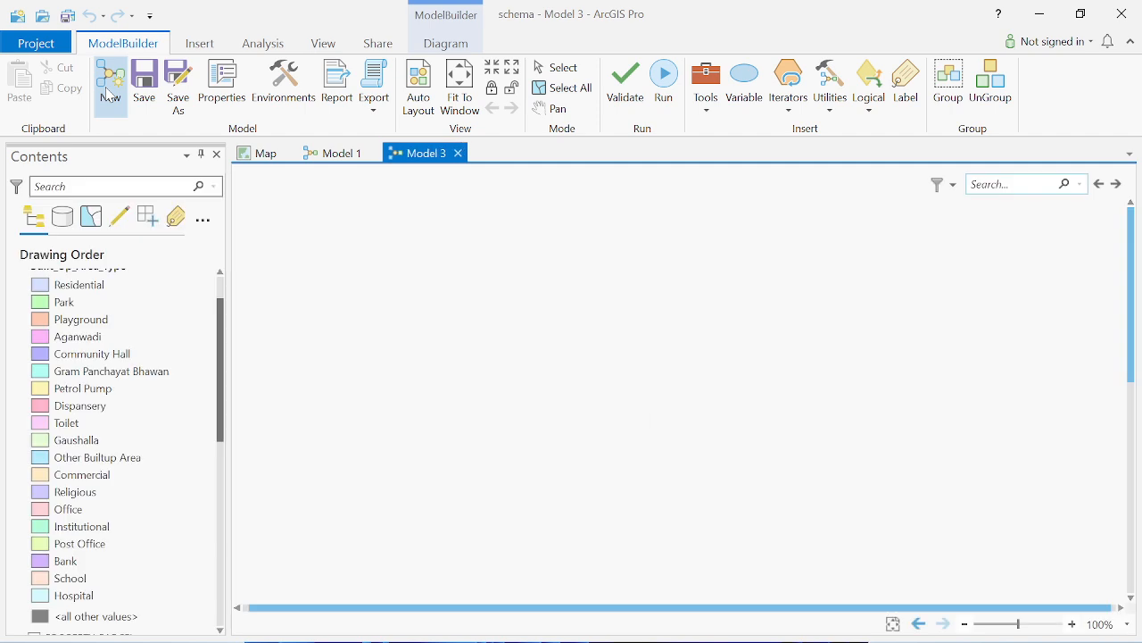
Close the empty Model 3 and validate the Append model in Model 1
click(461, 153)
click(618, 97)
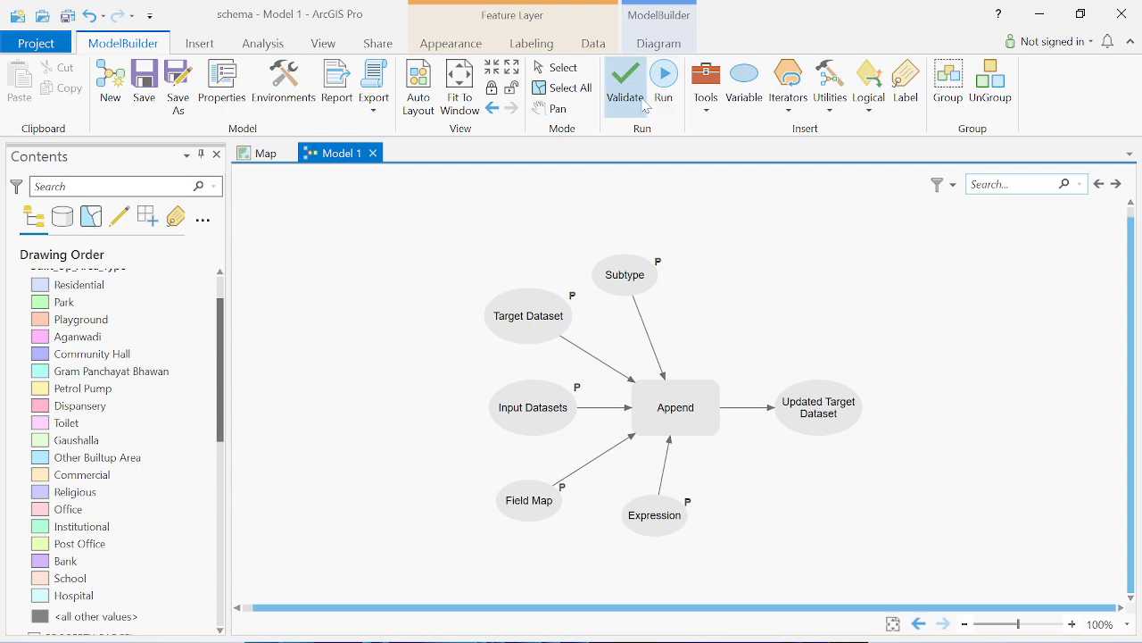
click(644, 105)
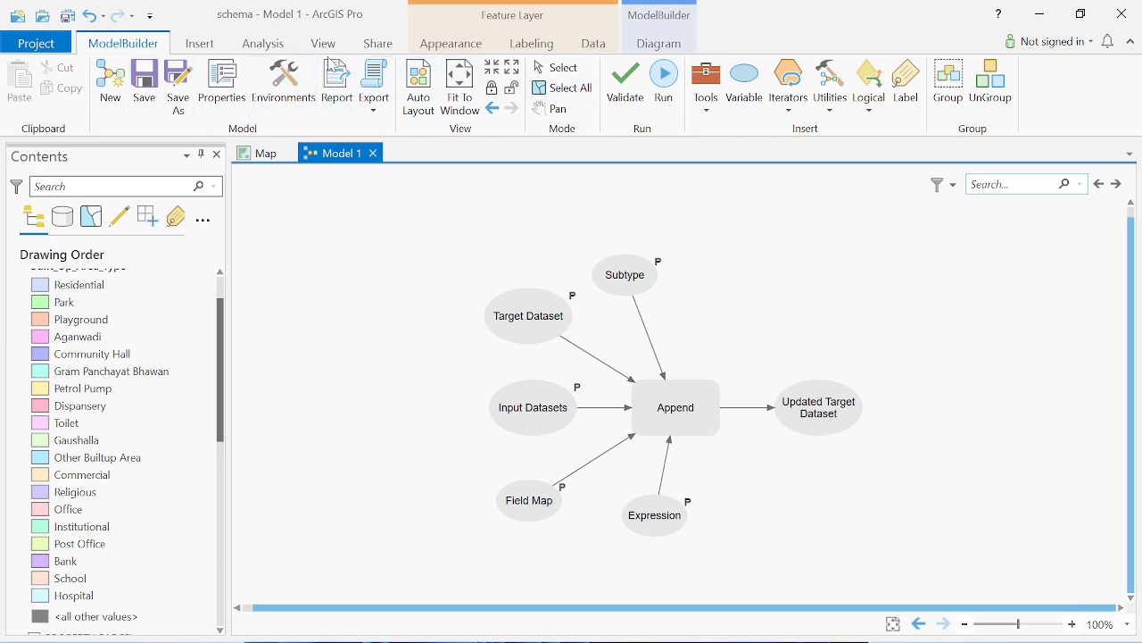
Open the Catalog pane and create a new toolbox in the SCHEMA_CHANGE folder
click(323, 47)
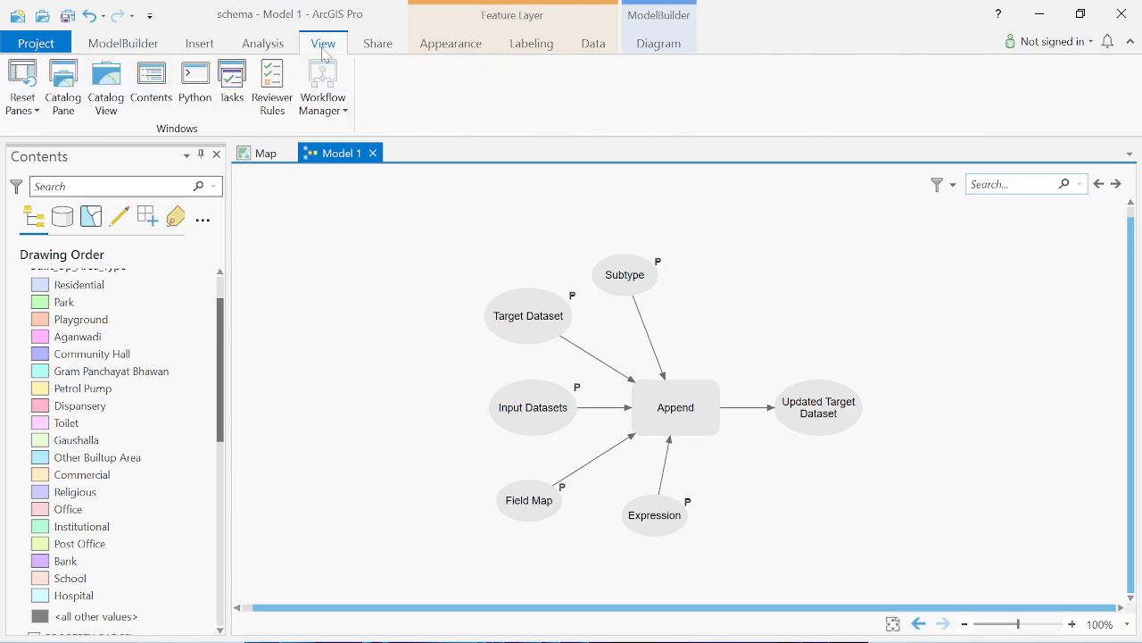
click(201, 45)
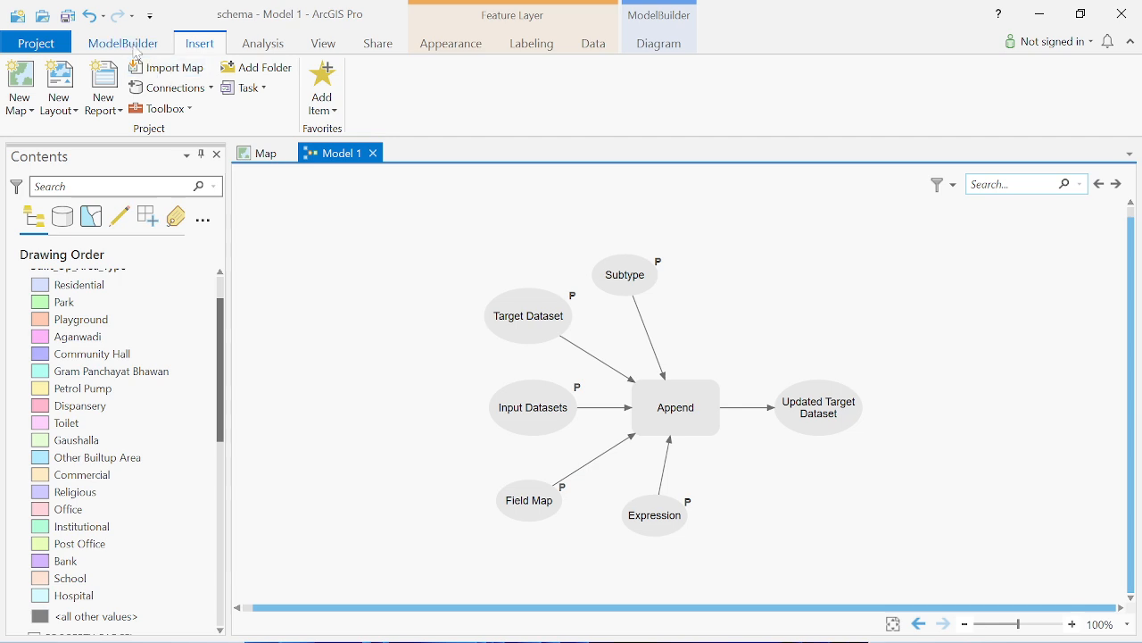
click(324, 46)
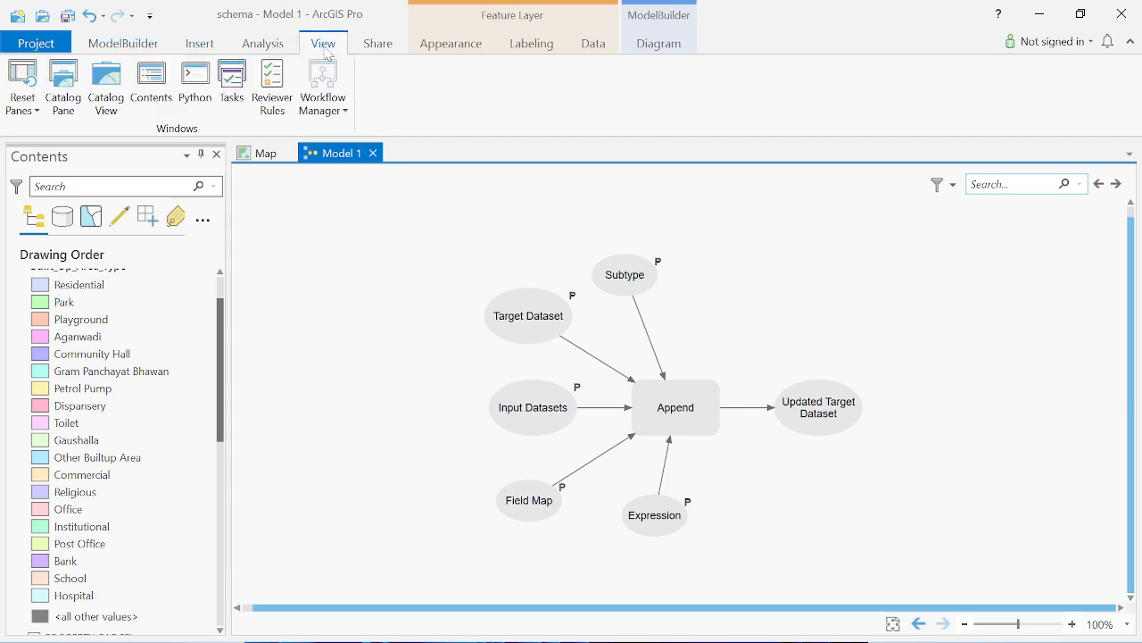
click(63, 85)
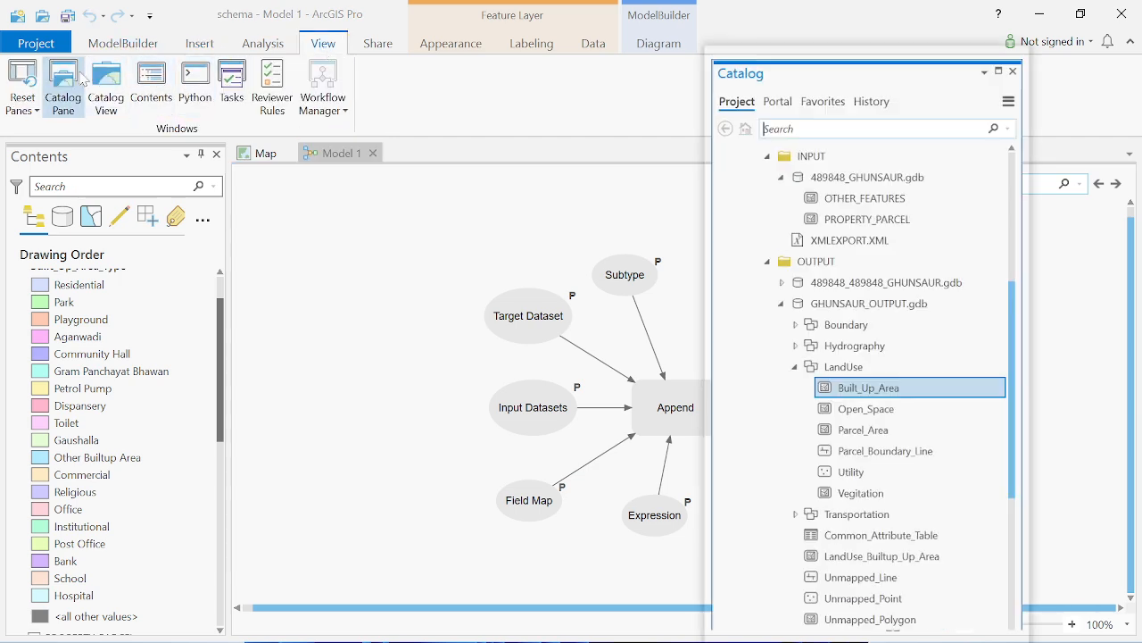
drag(959, 69, 961, 30)
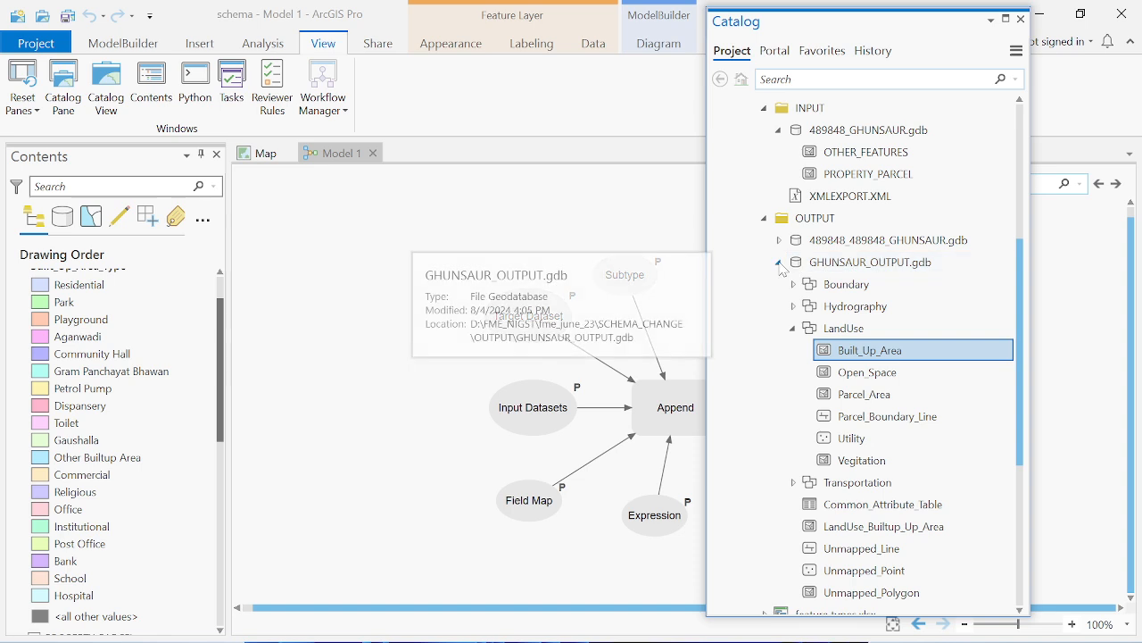
click(778, 262)
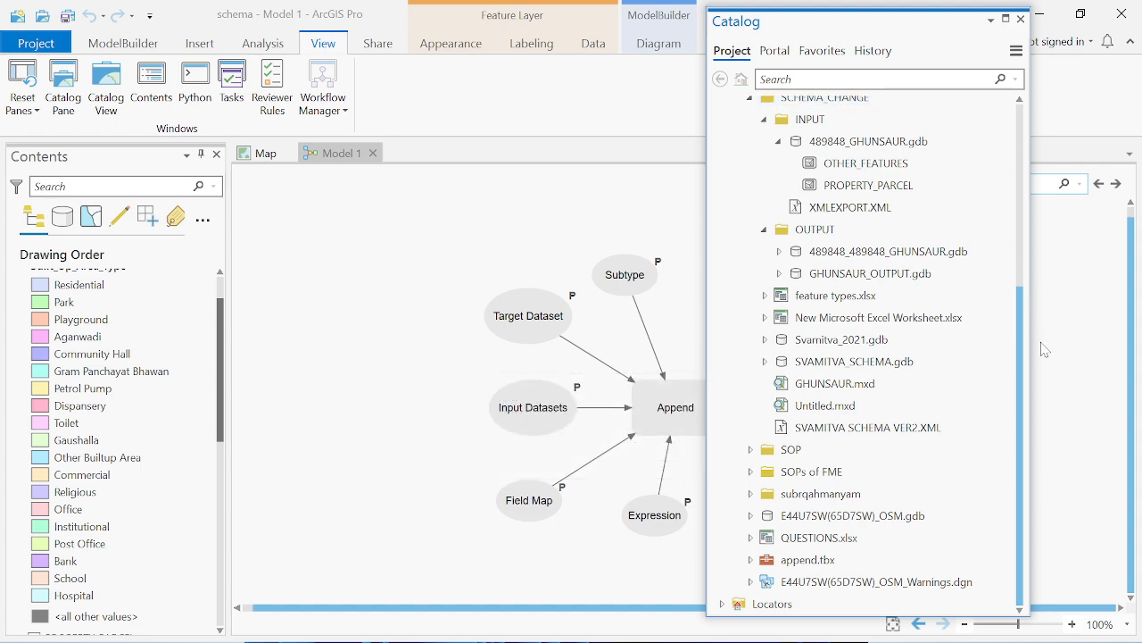
scroll(1024, 360, up, 1)
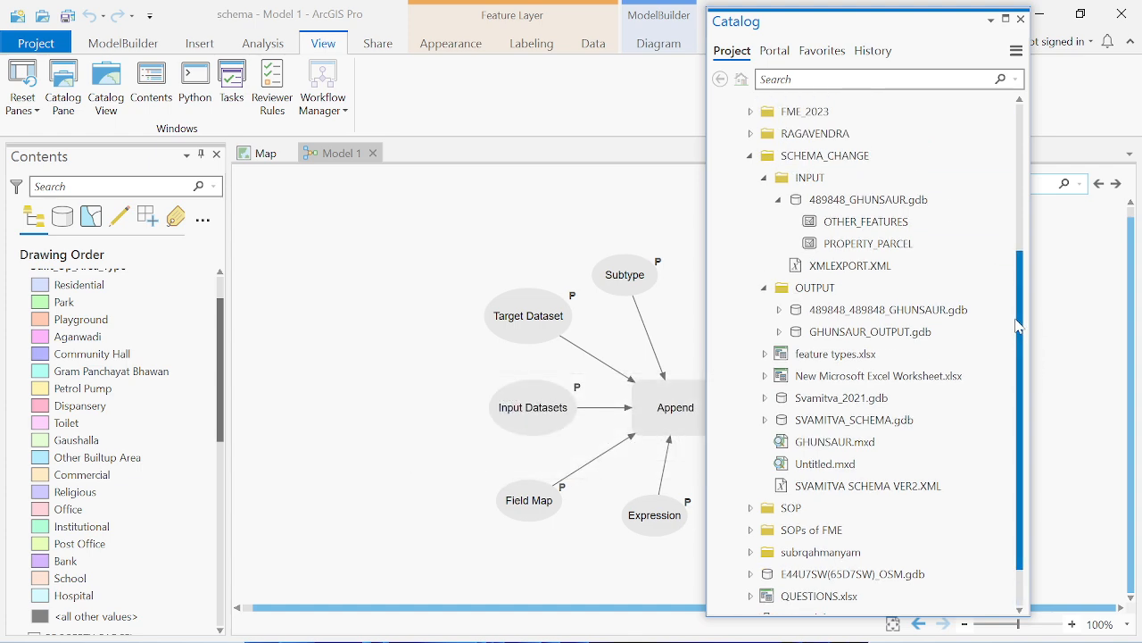
right_click(826, 167)
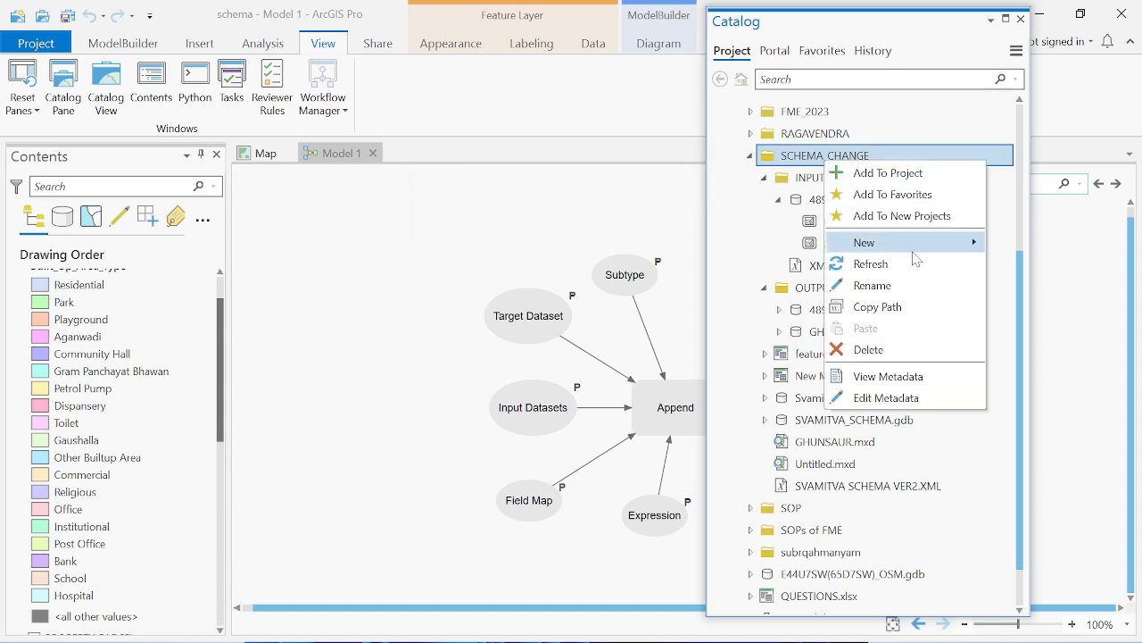
mouse_move(946, 251)
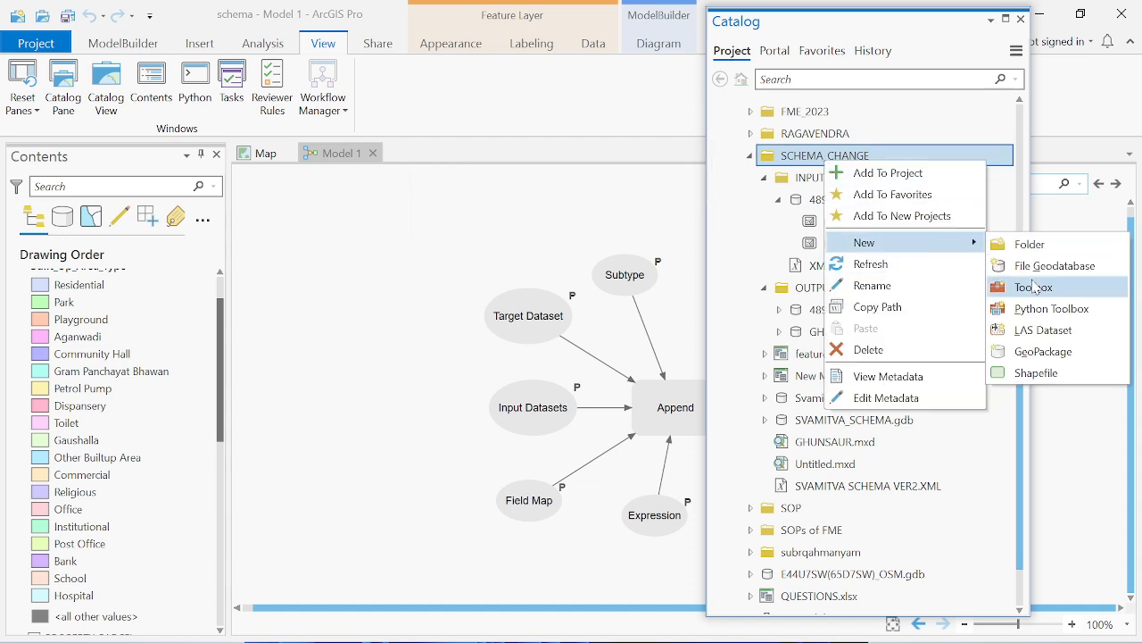
click(1035, 288)
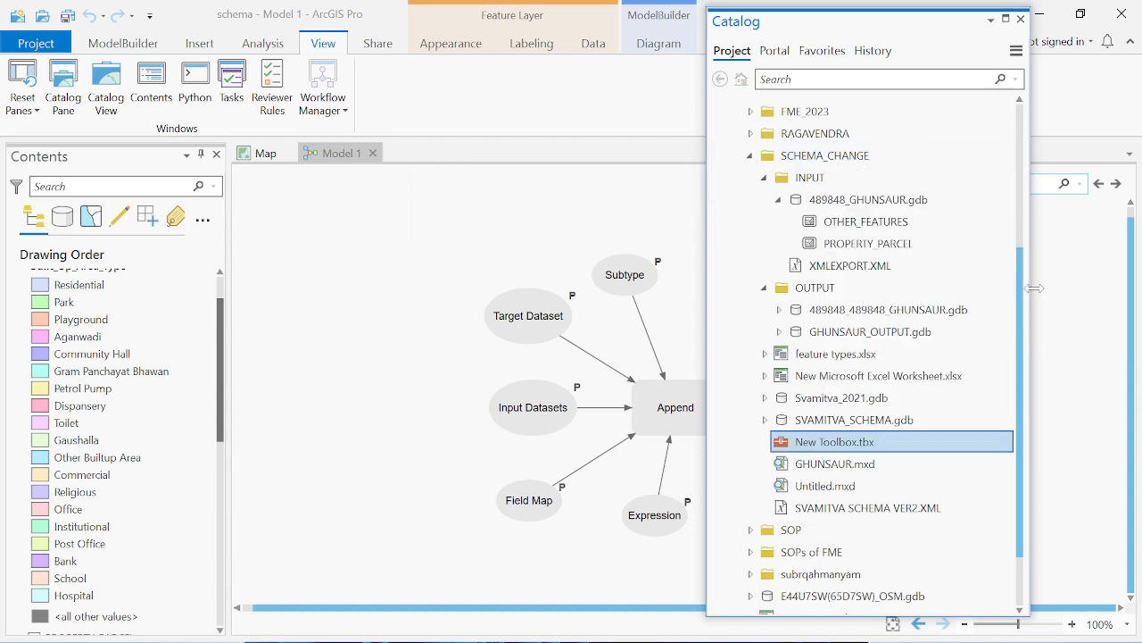
Rename the new toolbox in the SCHEMA_CHANGE folder as append_new.tbx
click(857, 445)
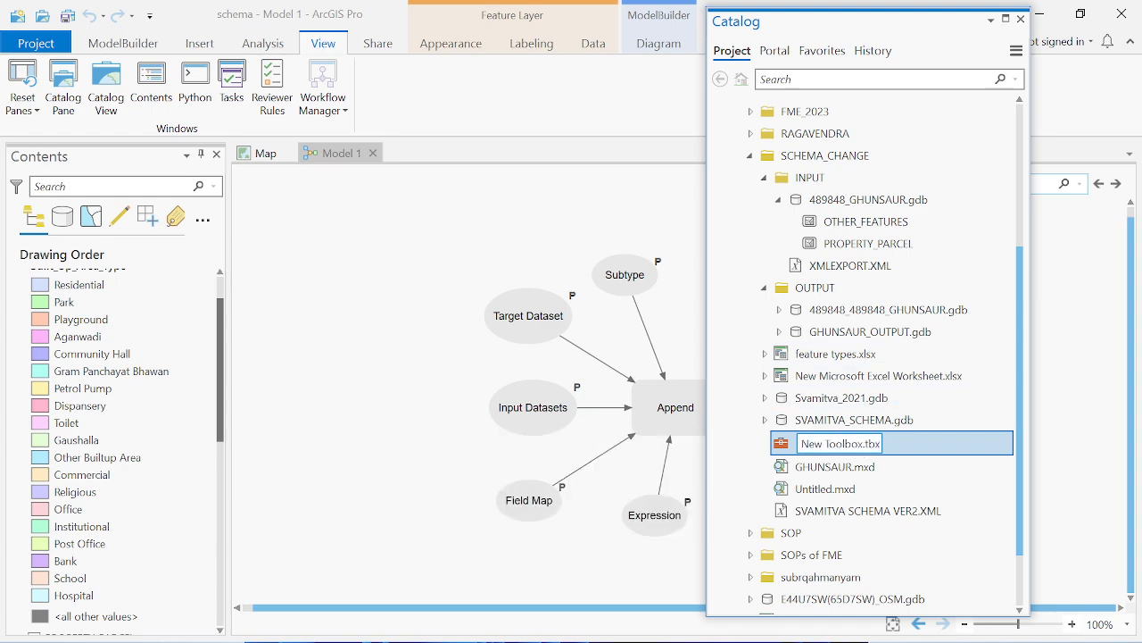
drag(858, 445, 768, 445)
key(BackSpace)
key(Delete)
text(append)
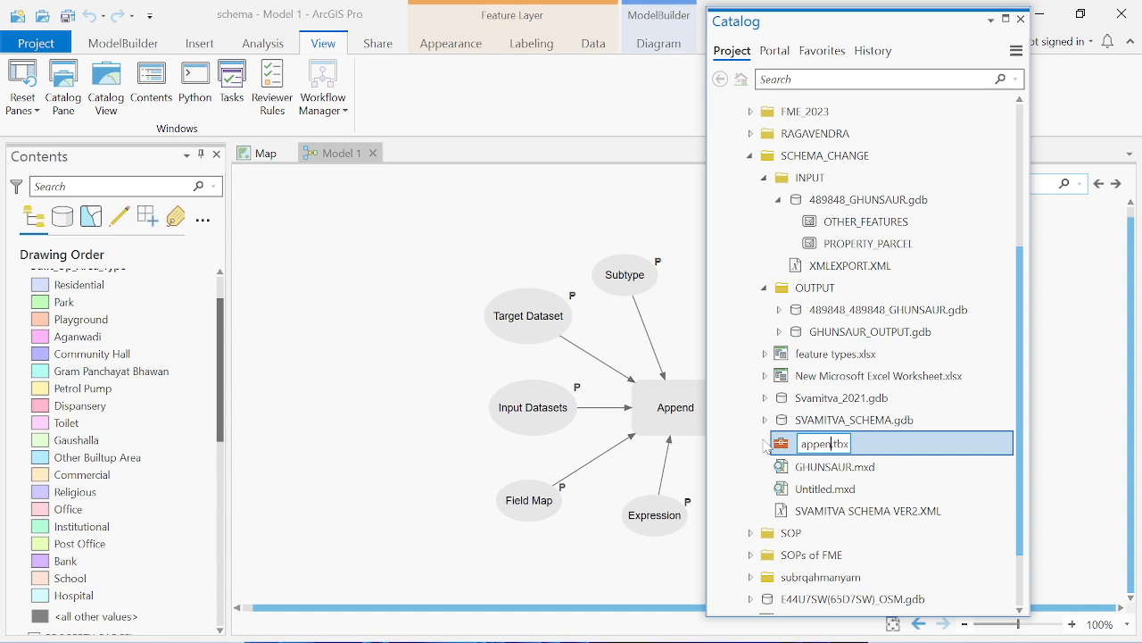
text(_new)
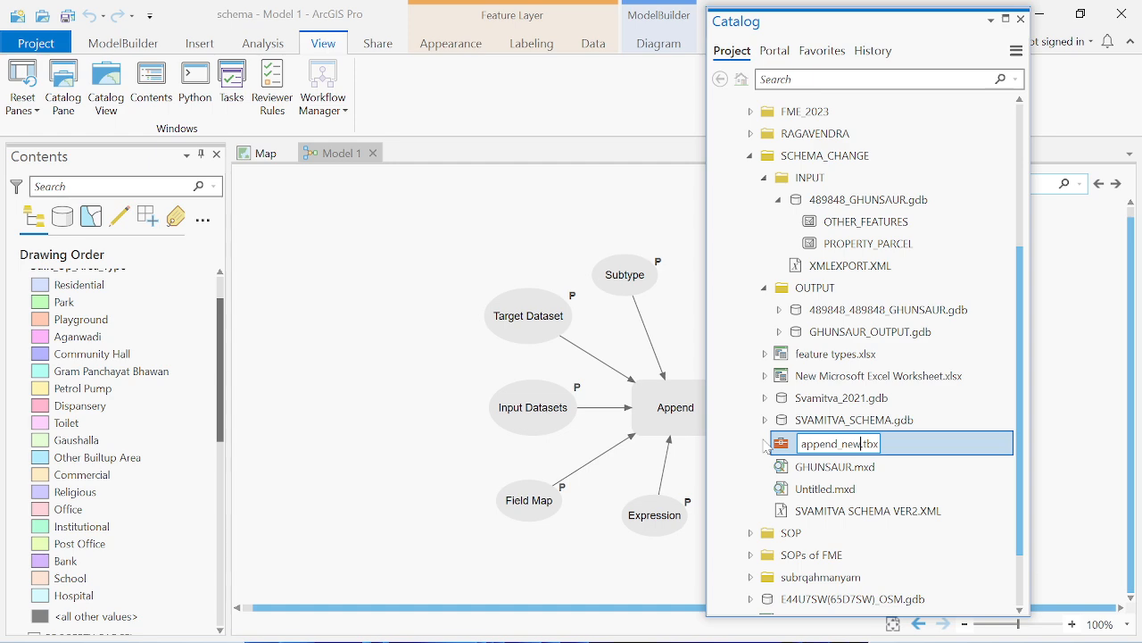
key(Return)
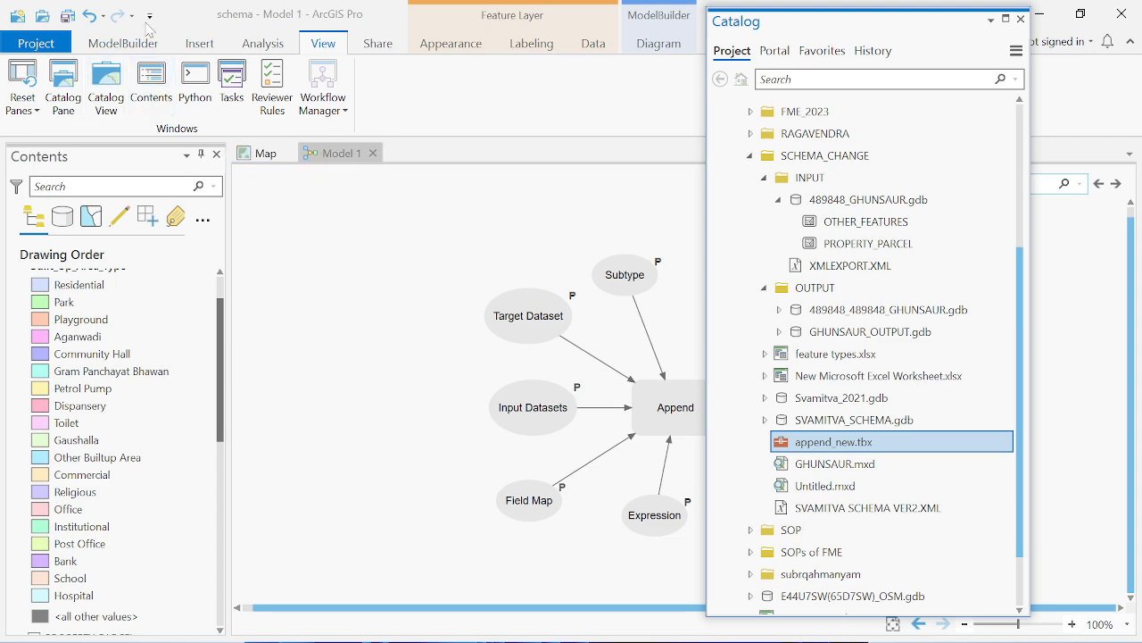
Save the Append model as append_schema in append_new.tbx, under D:\FME_NIGST\fme_june_23\SCHEMA_CHANGE
click(116, 47)
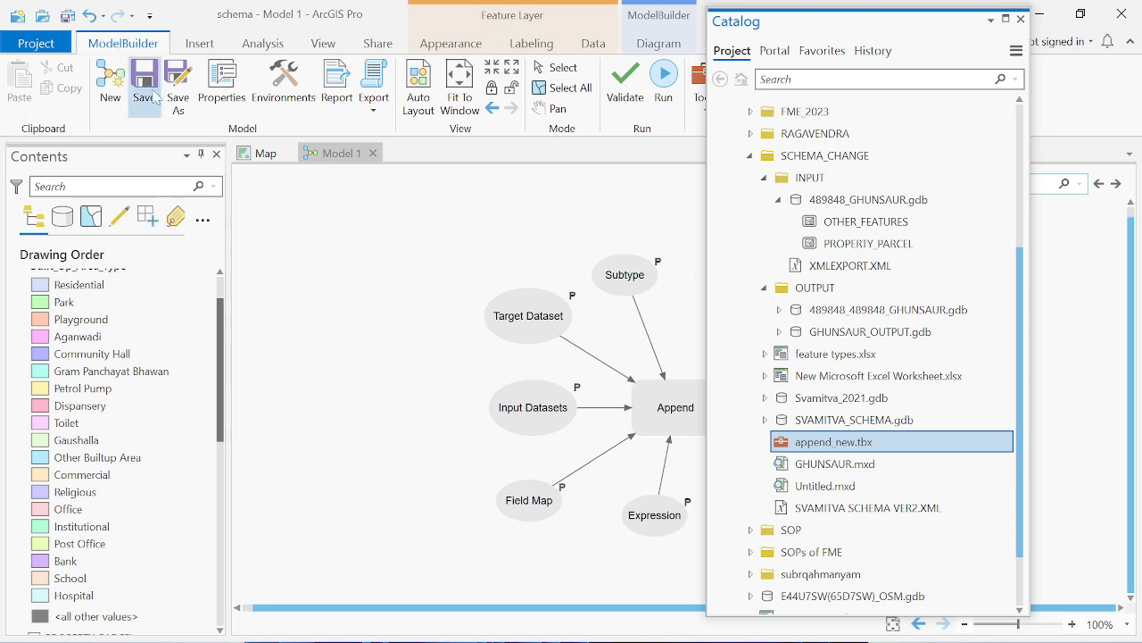
click(178, 105)
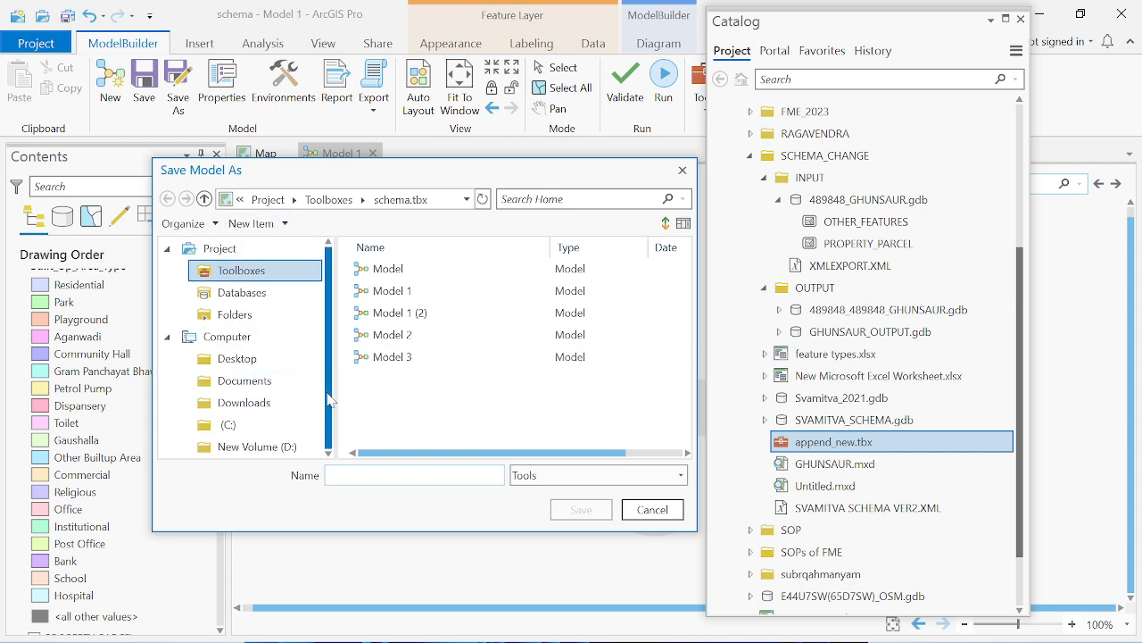
click(258, 446)
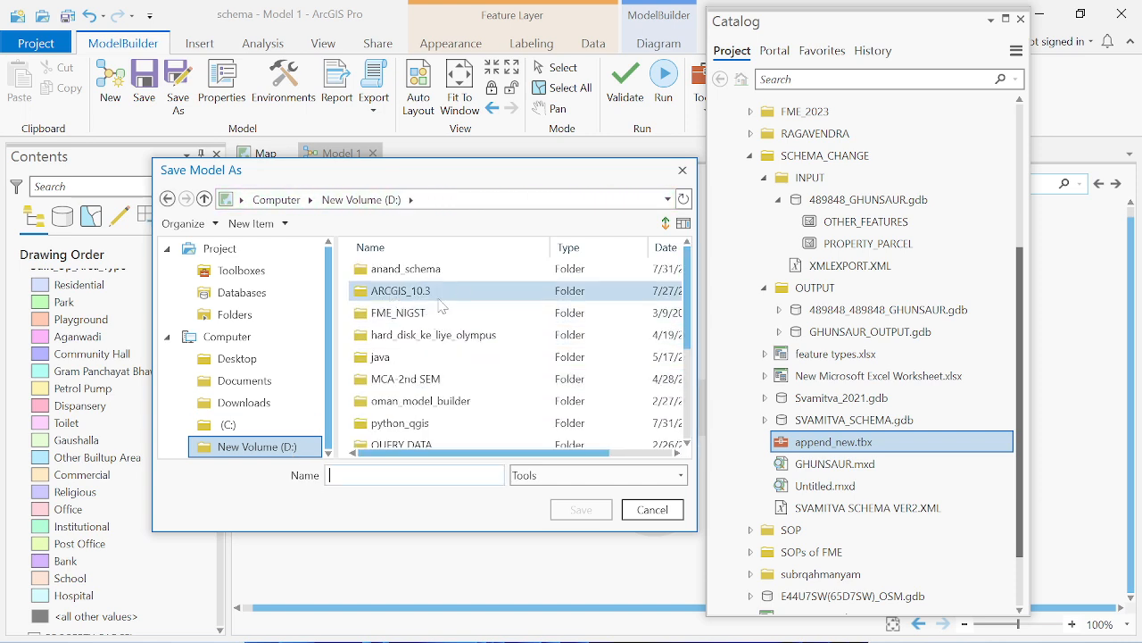
double_click(461, 313)
double_click(399, 269)
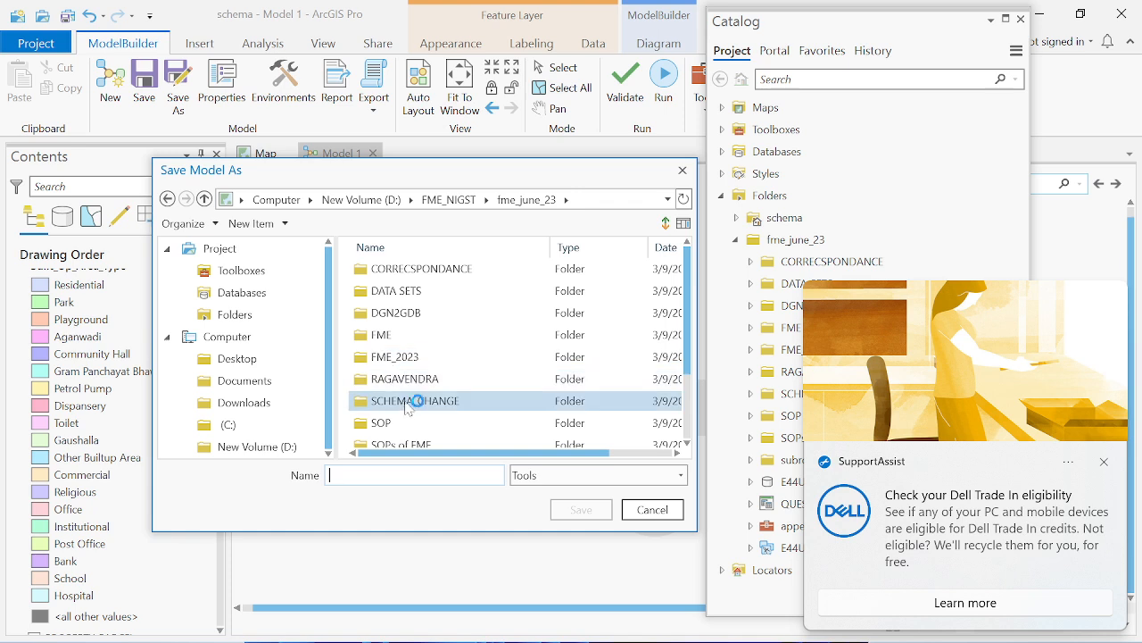
click(992, 590)
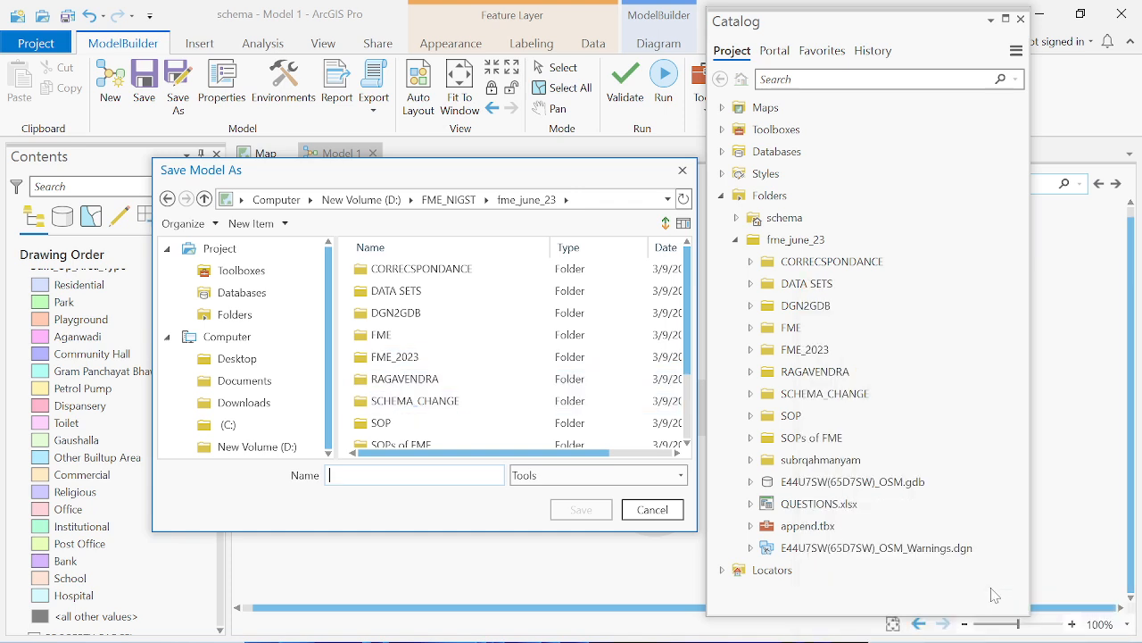
double_click(463, 401)
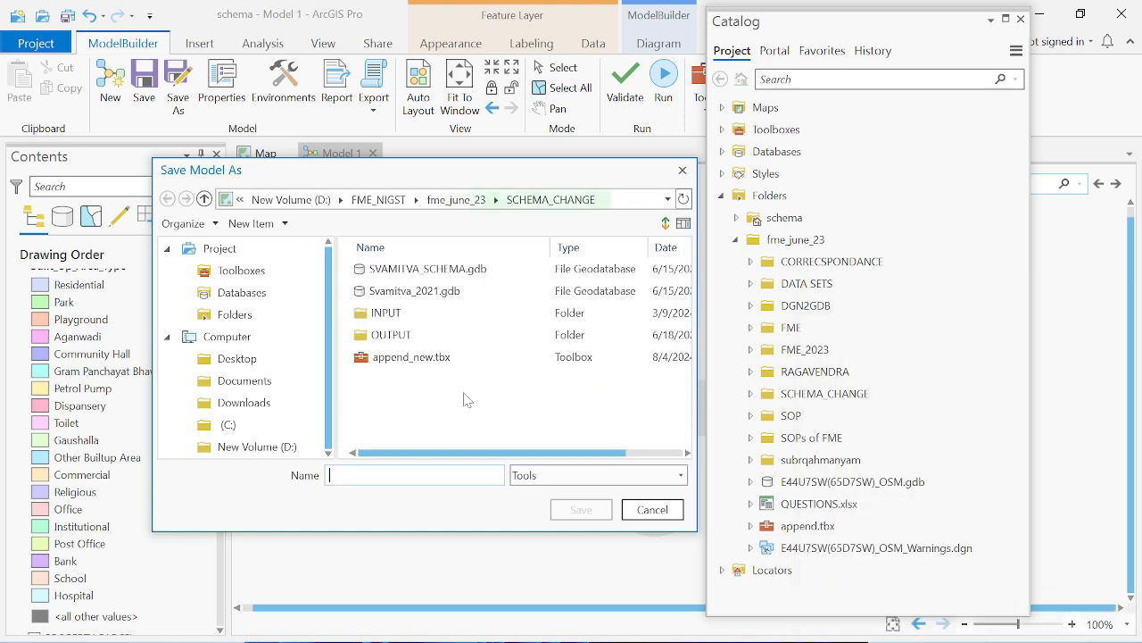
double_click(411, 357)
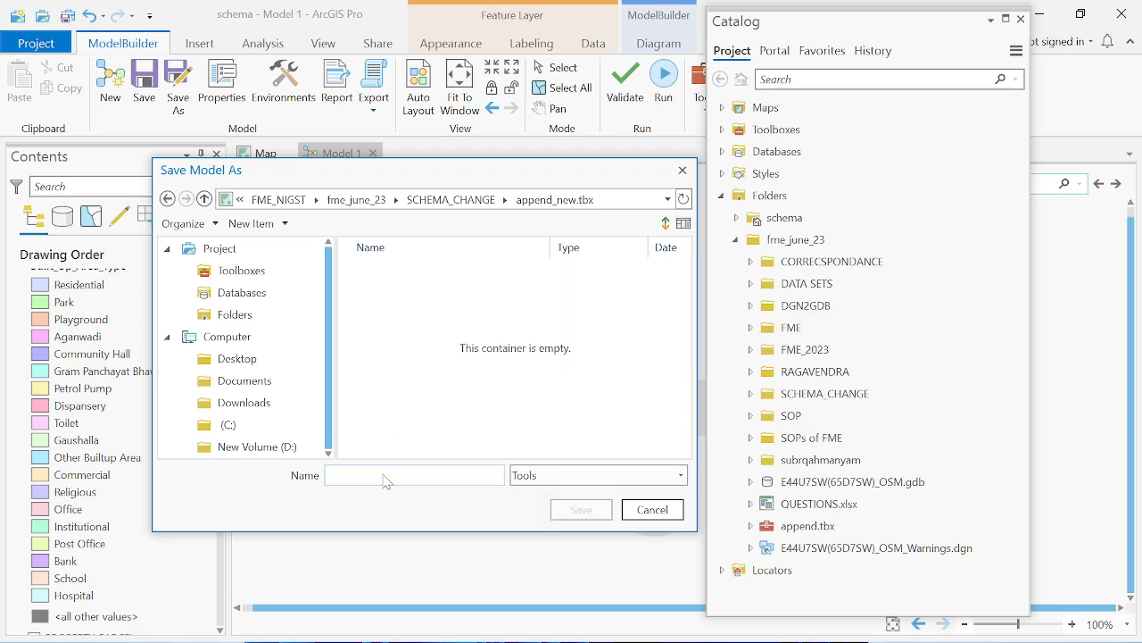
text(append_schema)
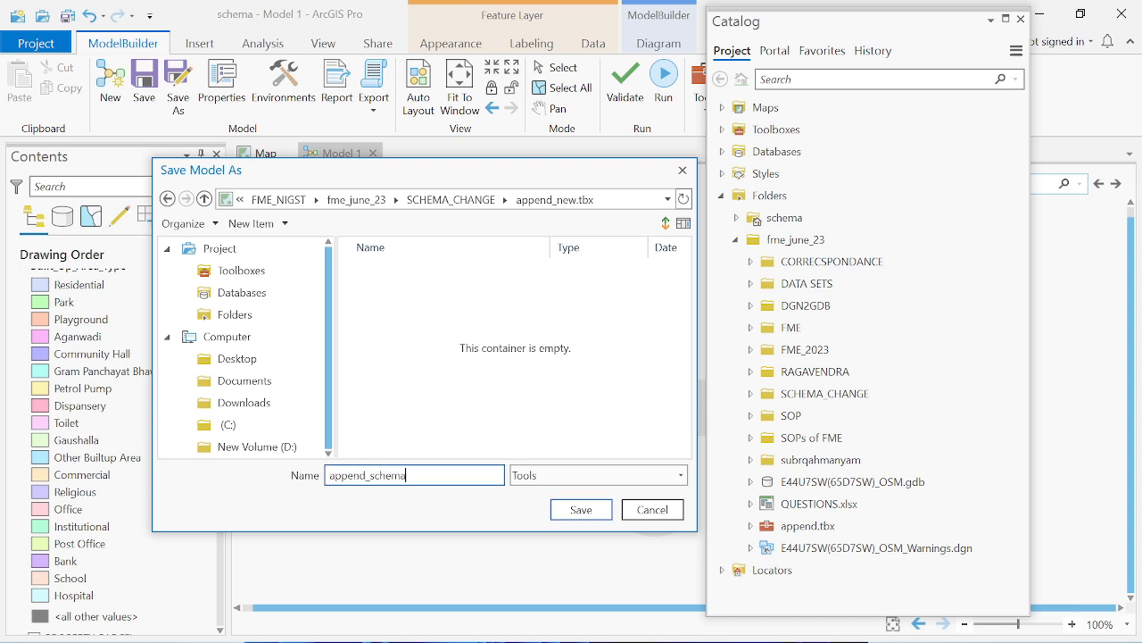
click(581, 511)
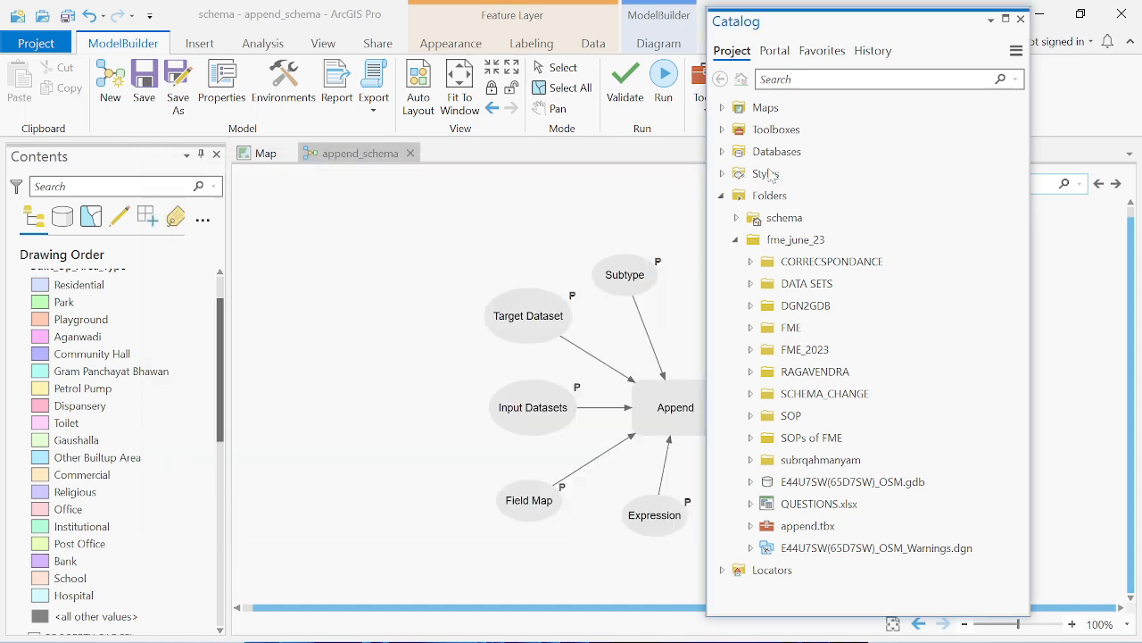
Reposition the Catalog pane and expand append.tbx in the fme_june_23 folder to view the model it contains
drag(795, 18, 765, 54)
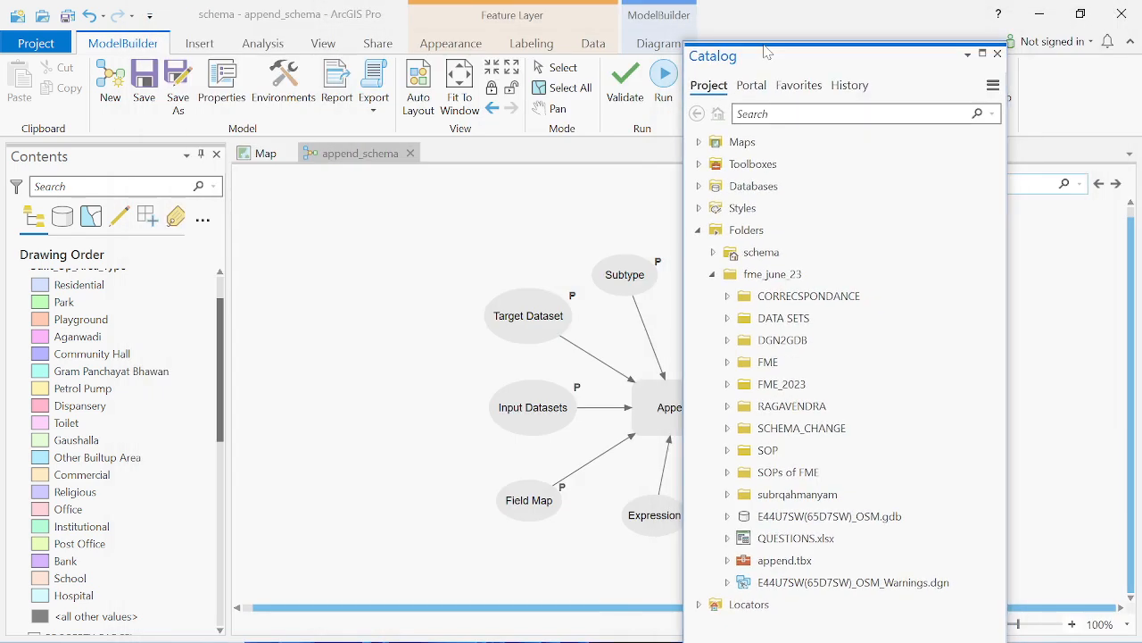
click(726, 561)
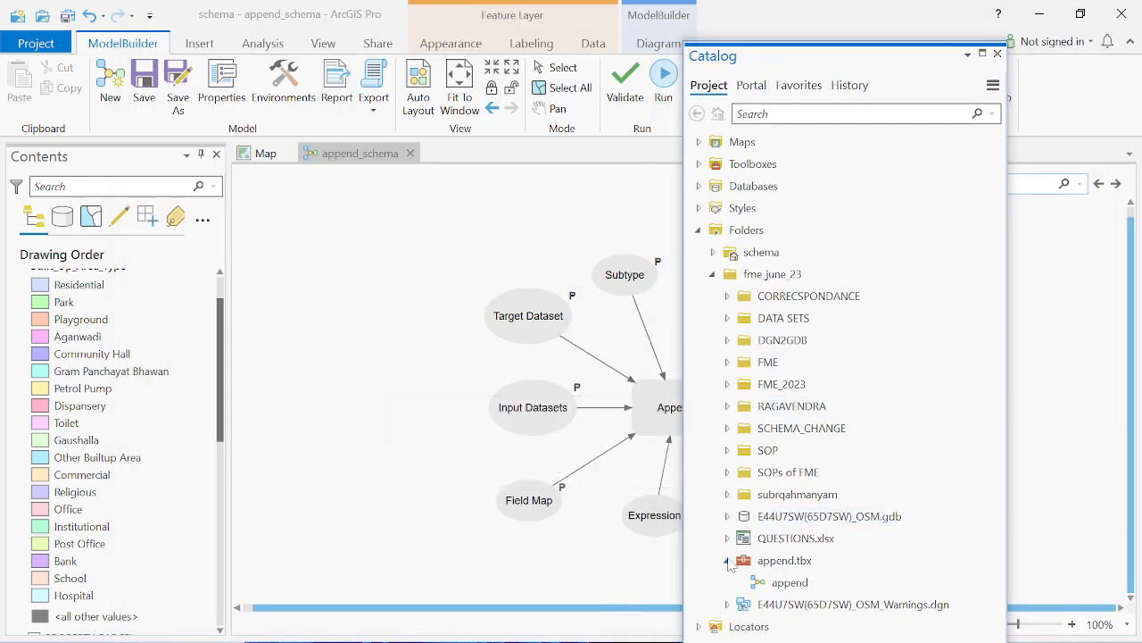
click(783, 589)
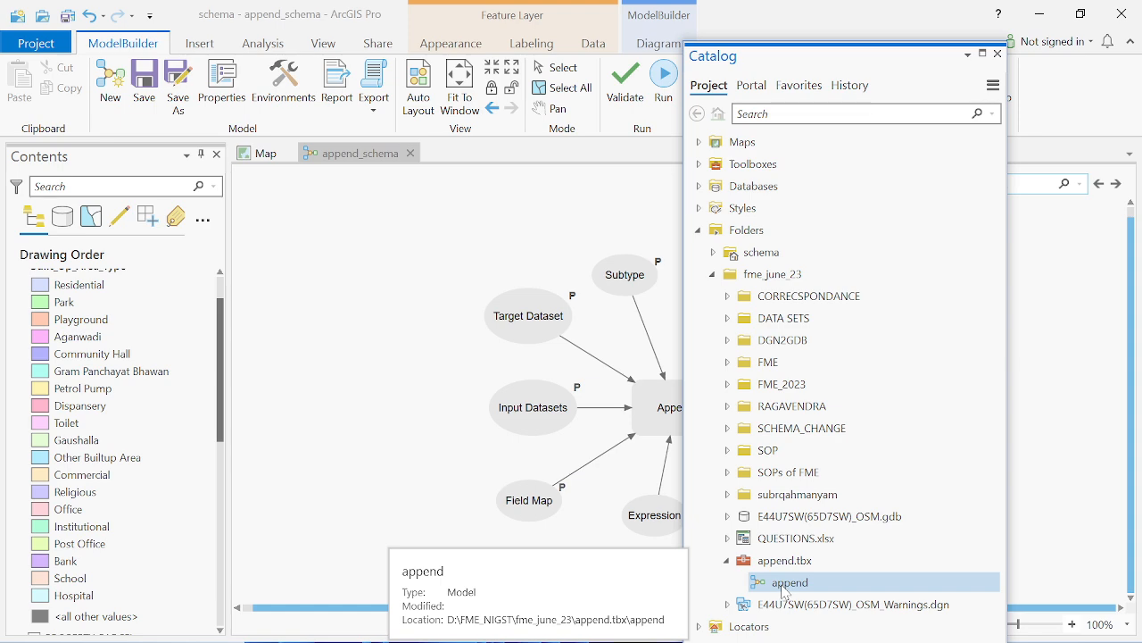
right_click(772, 560)
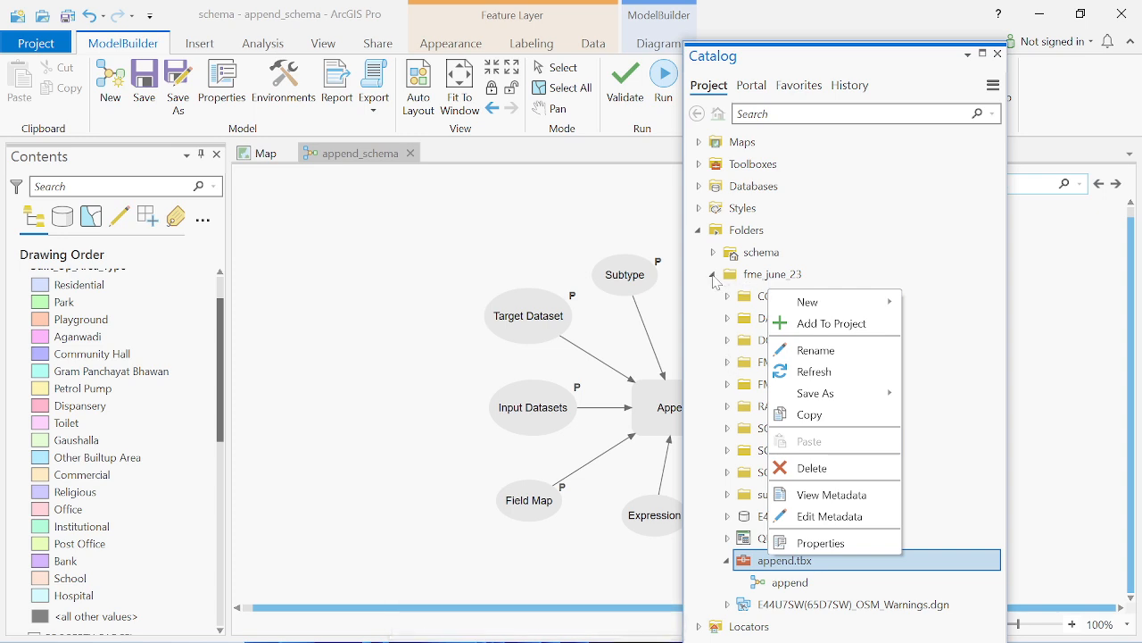
Expand the SCHEMA_CHANGE folder within fme_june_23 and refresh the append_new.tbx toolbox
click(713, 276)
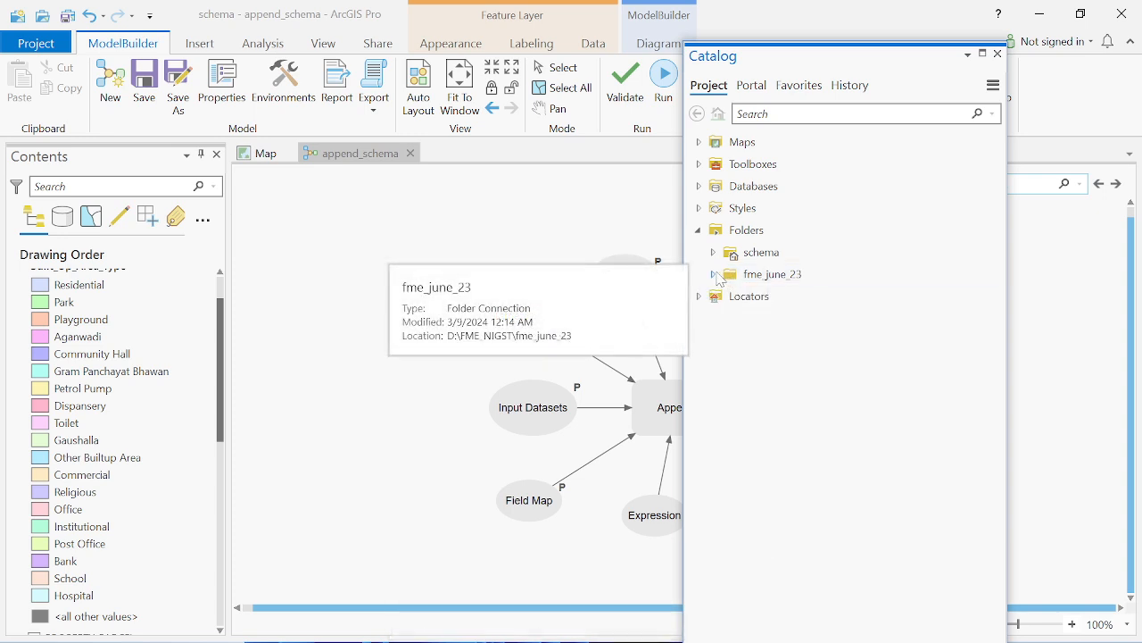
click(715, 274)
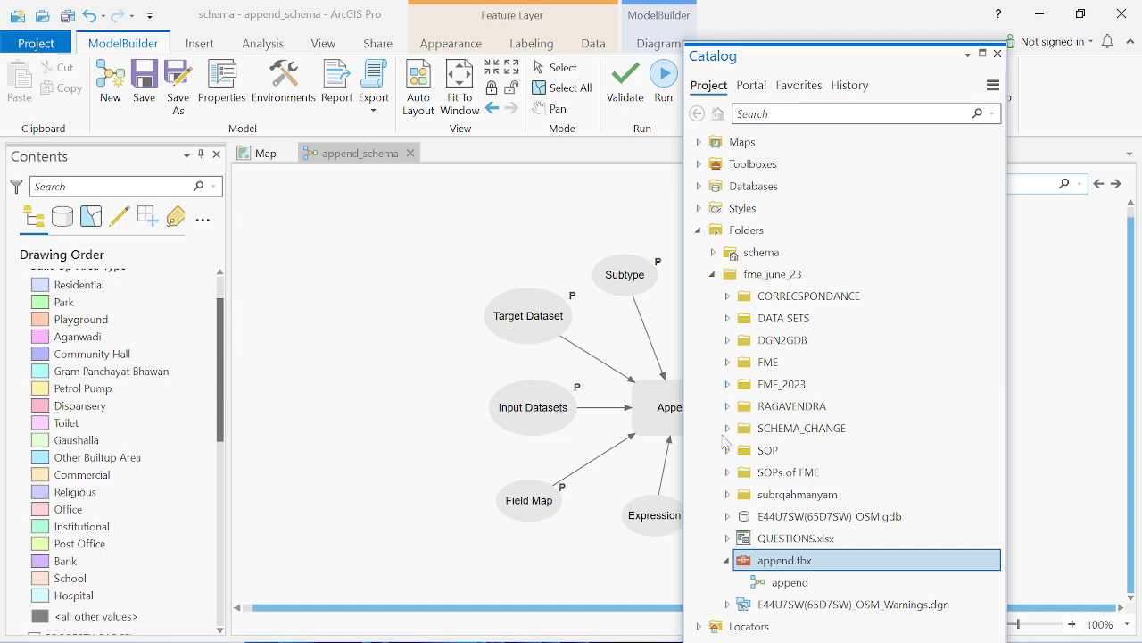
click(728, 429)
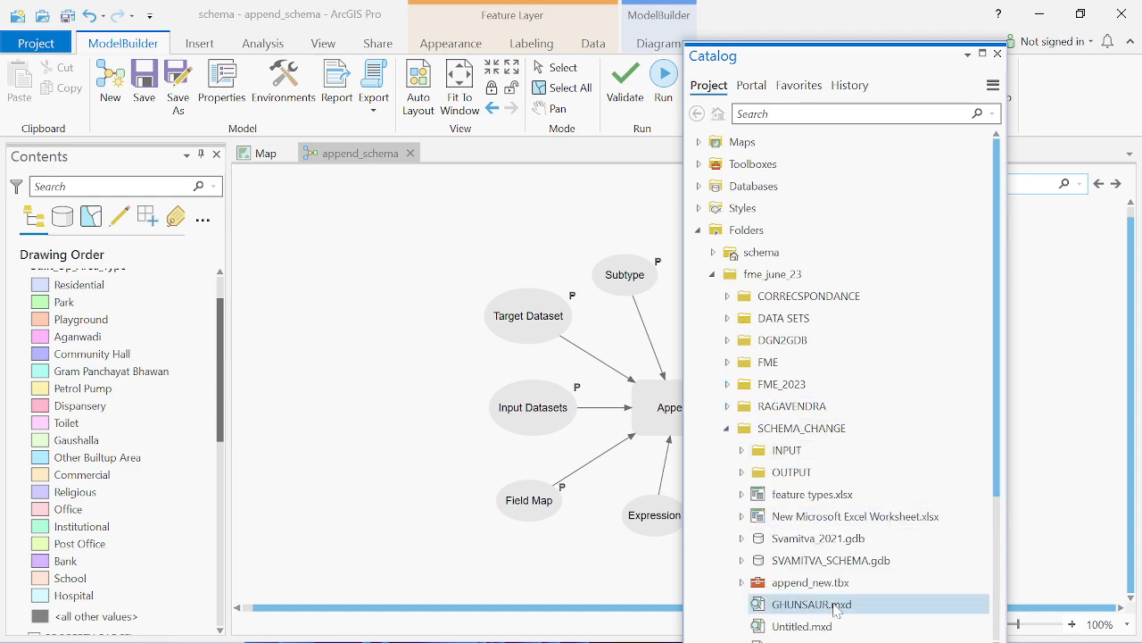
right_click(789, 585)
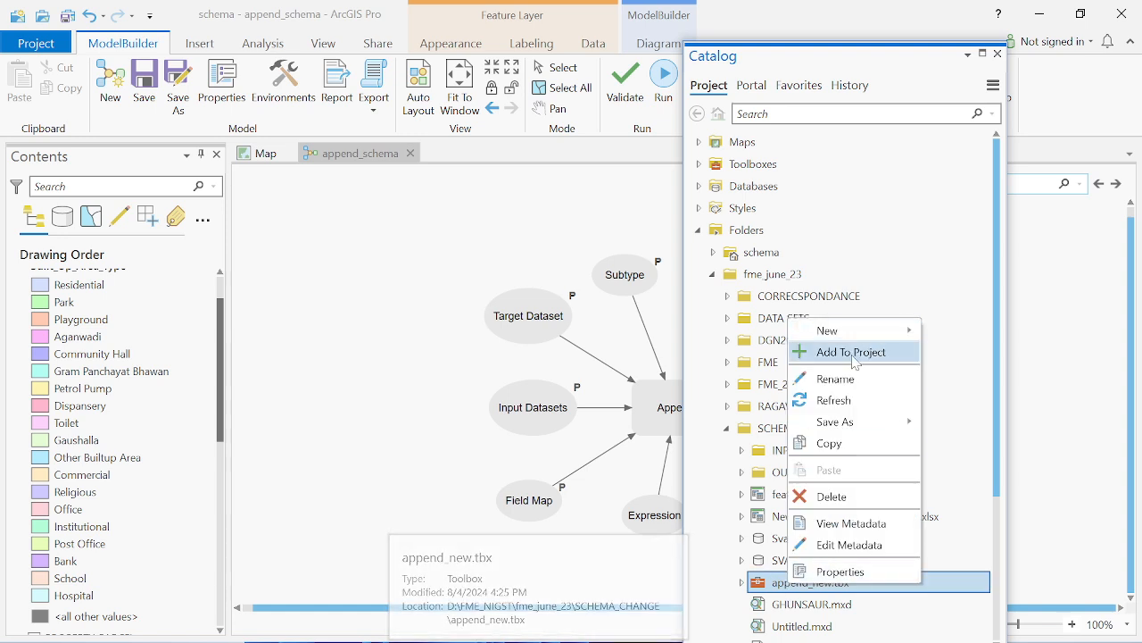
click(834, 401)
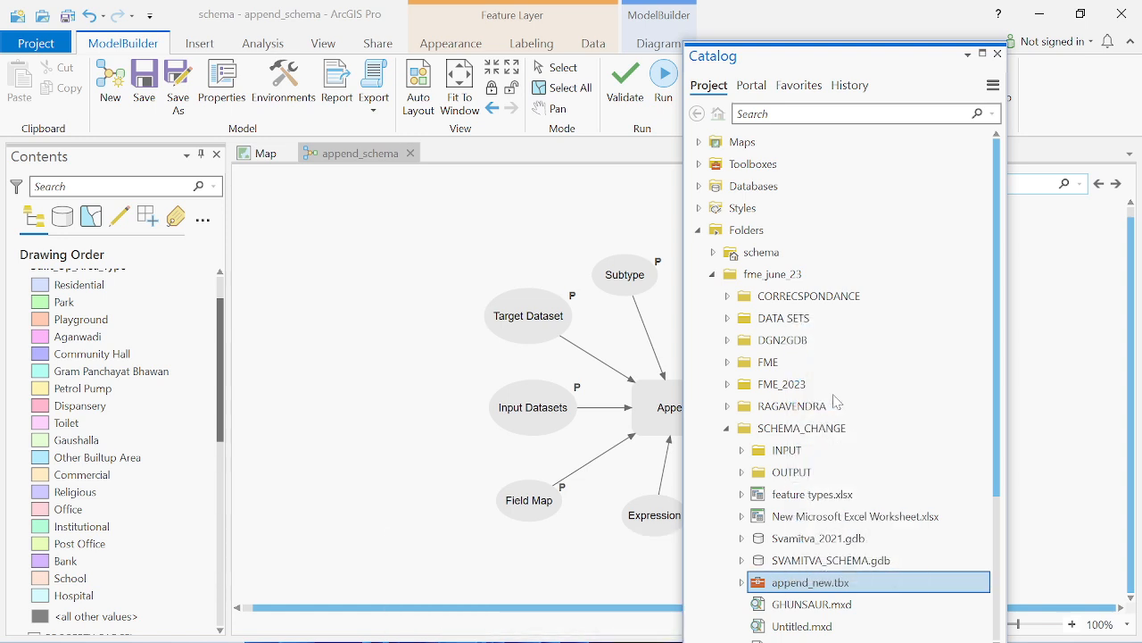
scroll(893, 411, down, 4)
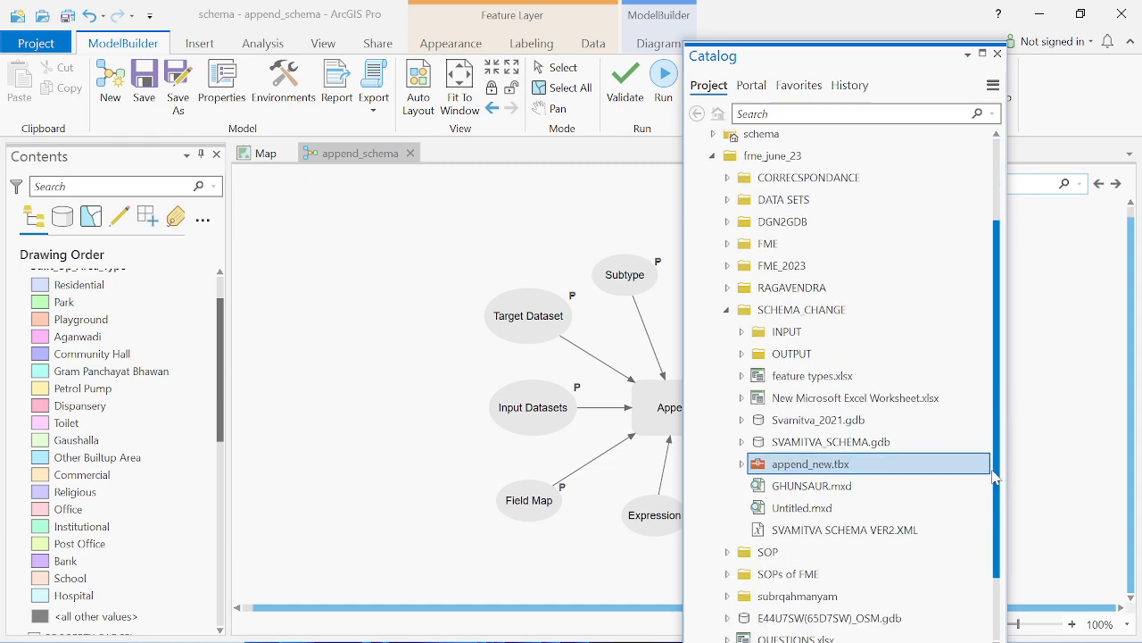
Expand append_new.tbx in the SCHEMA_CHANGE folder and open its append_schema model as a tool
click(742, 419)
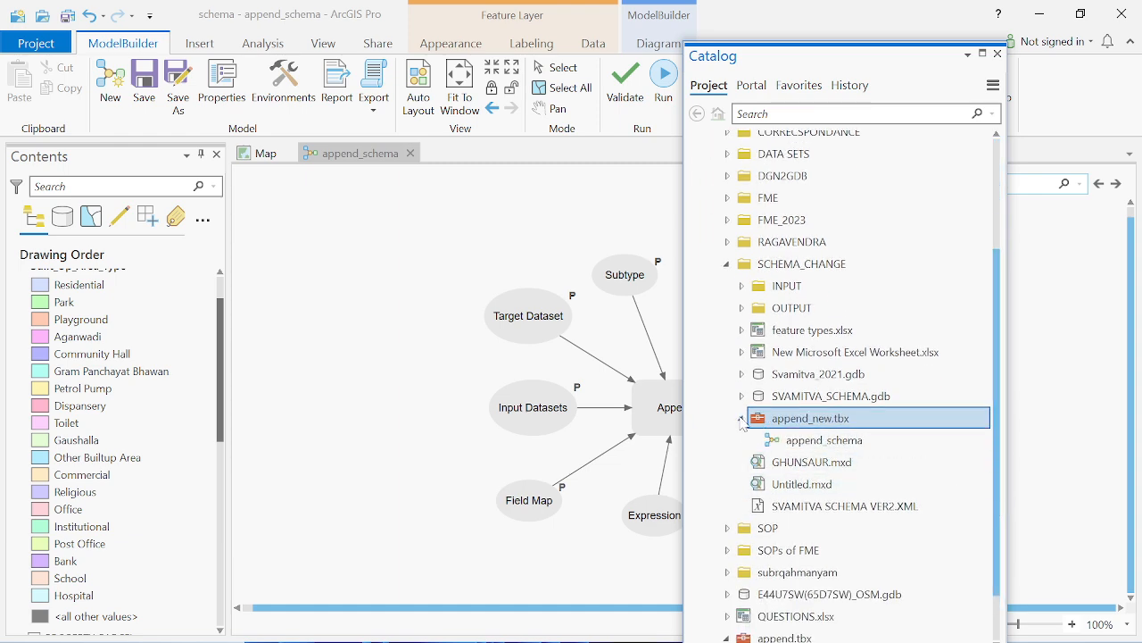
right_click(830, 447)
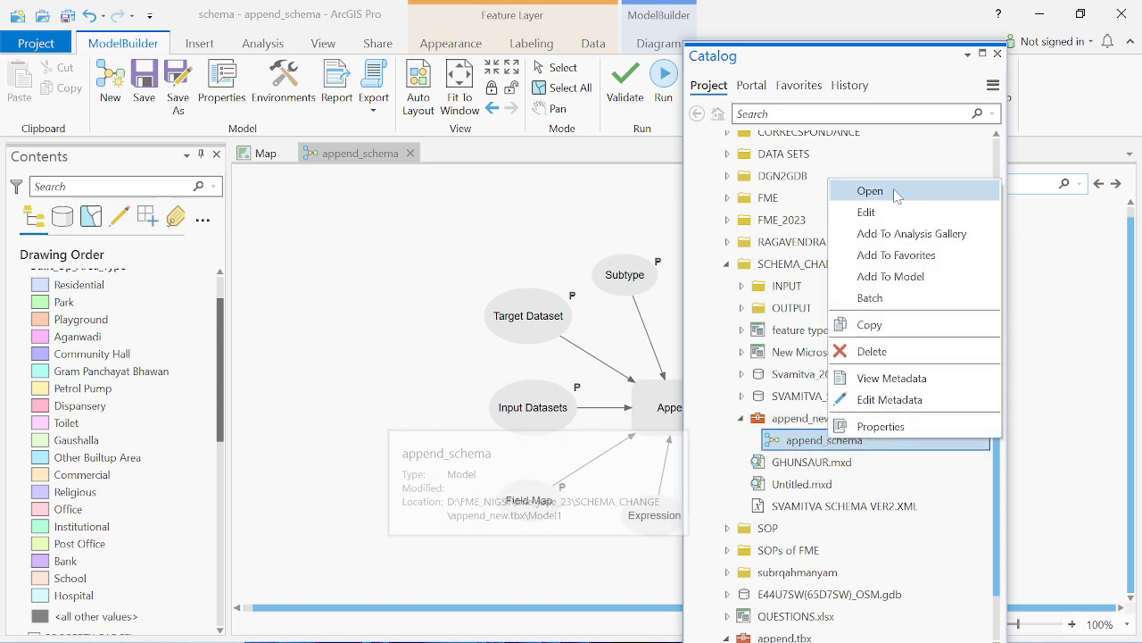
click(895, 192)
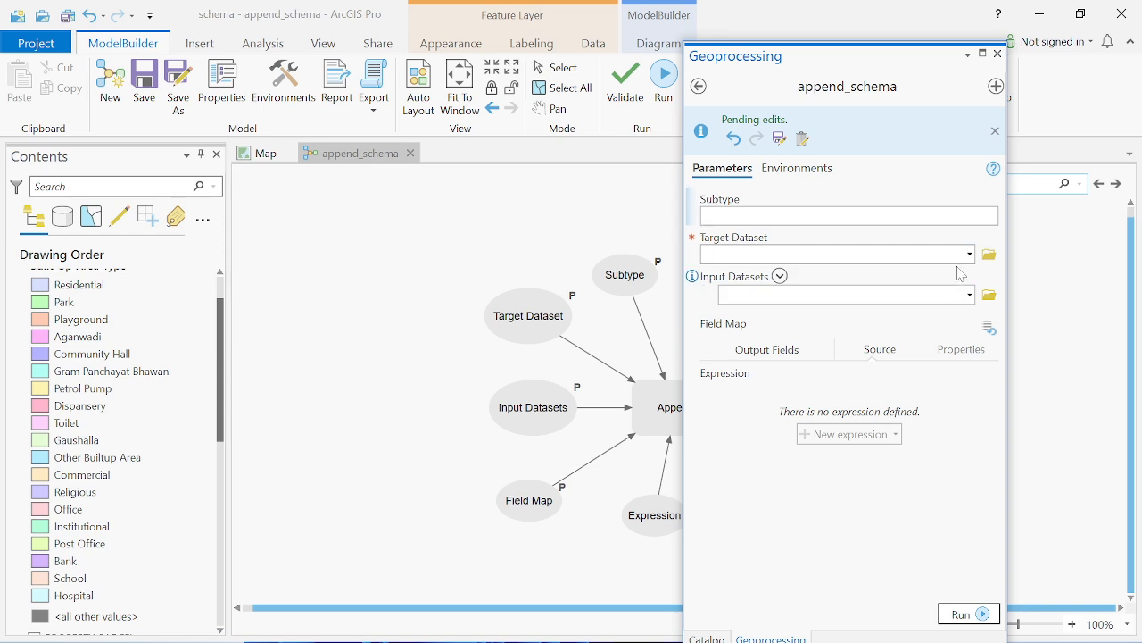
Choose OTHER_FEATURES as the input dataset and Built_Up_Area as the target dataset of the append_schema tool
click(971, 295)
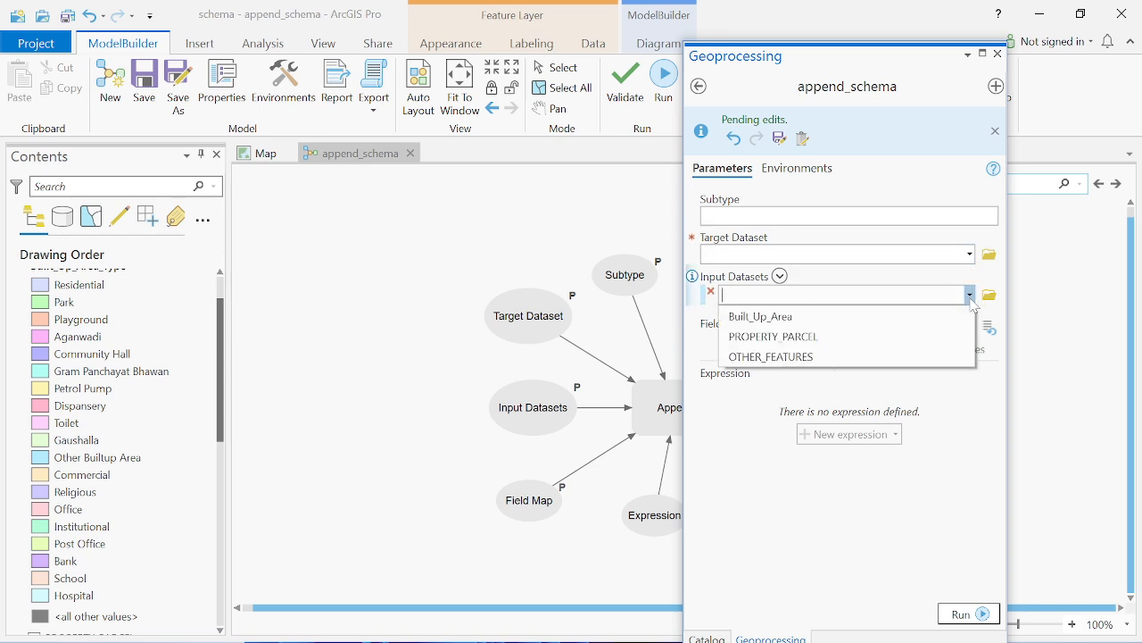
click(775, 357)
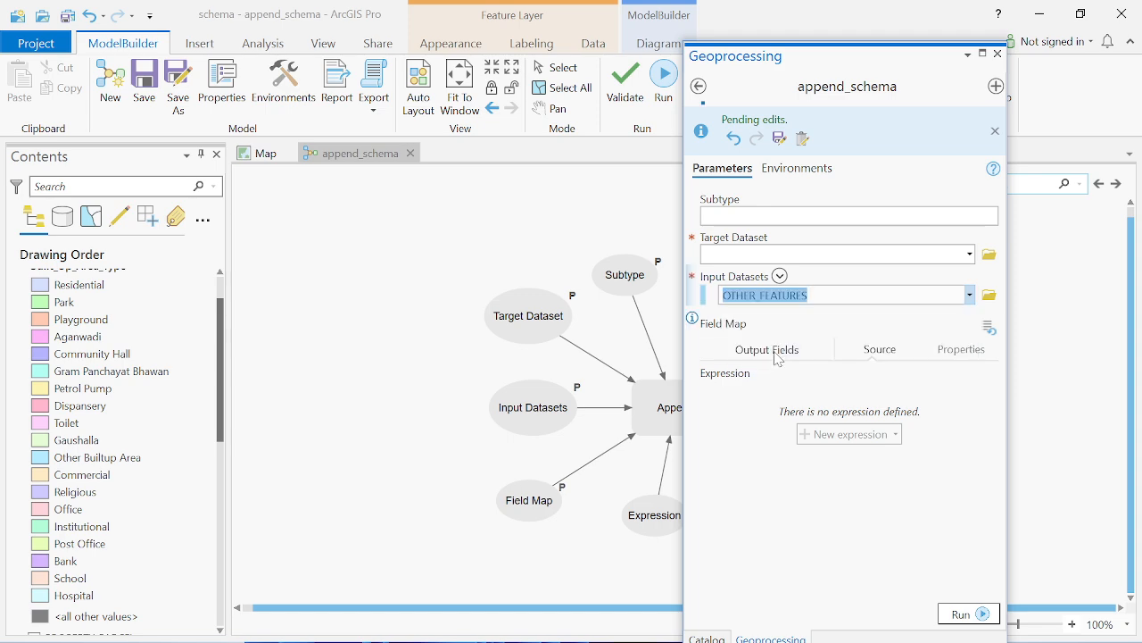
click(958, 254)
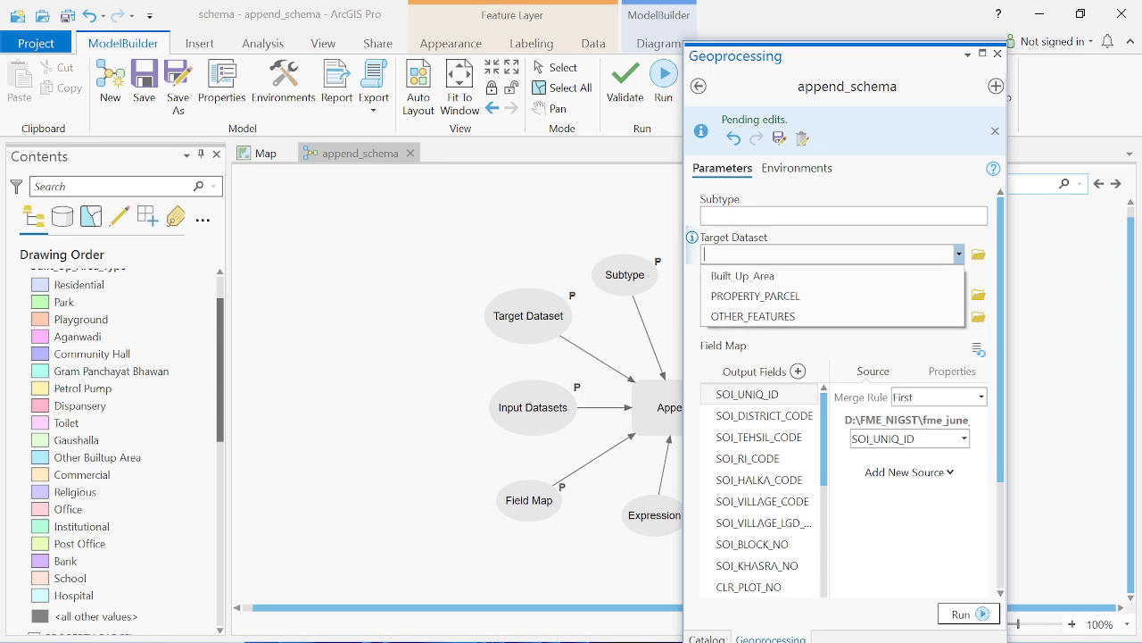
click(765, 274)
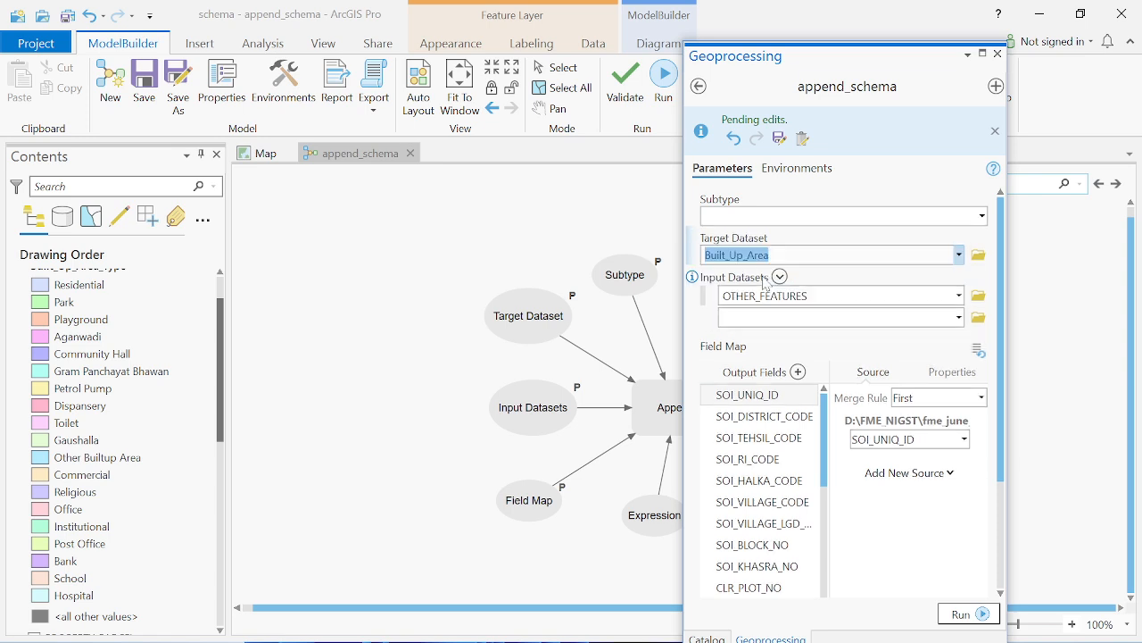
click(982, 216)
click(983, 216)
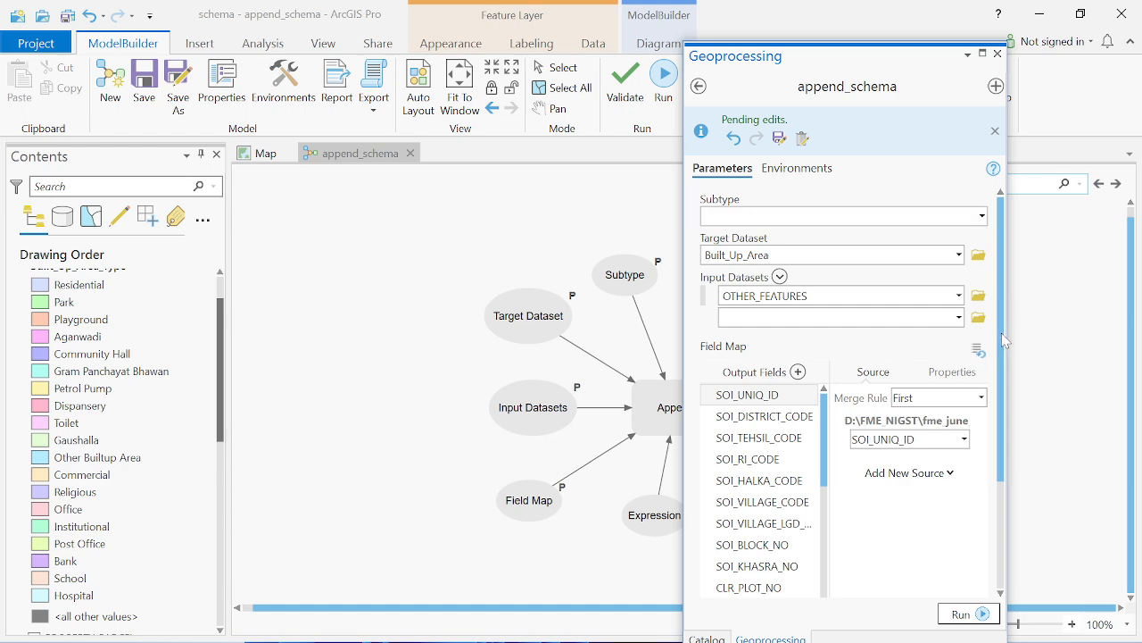
Create a new expression for the append_schema tool and reposition the Geoprocessing pane to fit the clause editor
drag(1001, 333, 1005, 475)
click(830, 564)
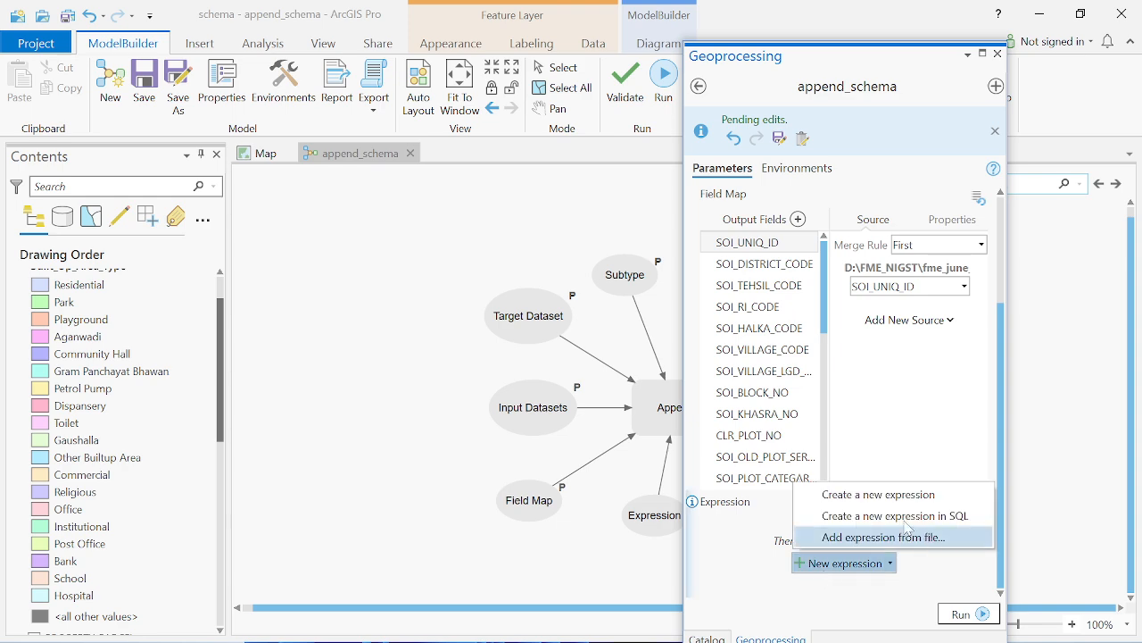
click(919, 494)
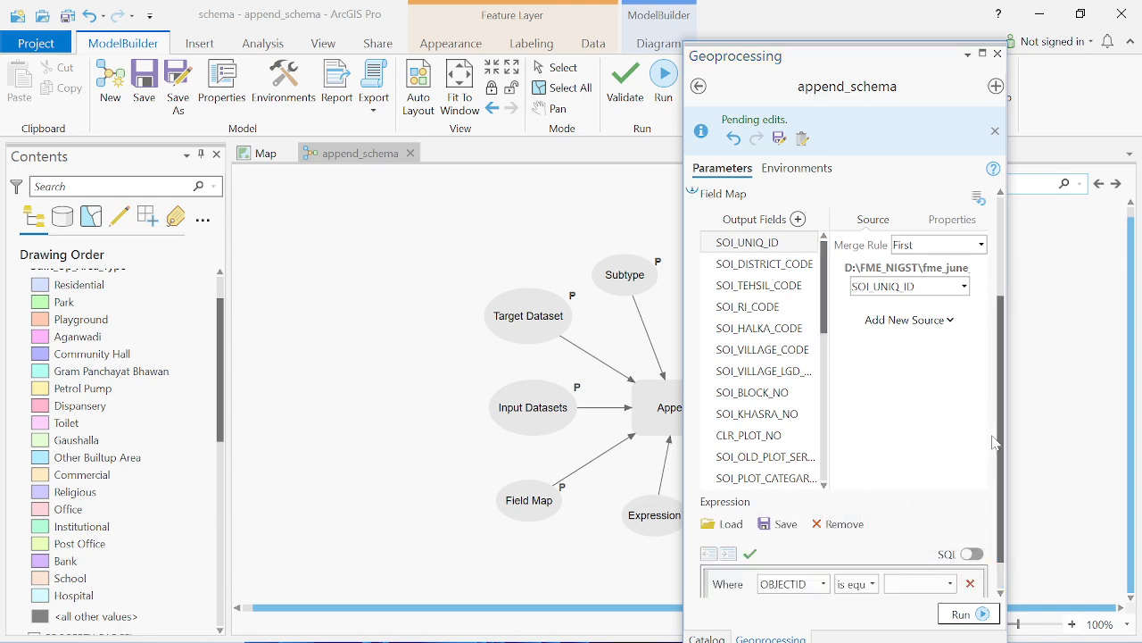
drag(888, 59, 851, 19)
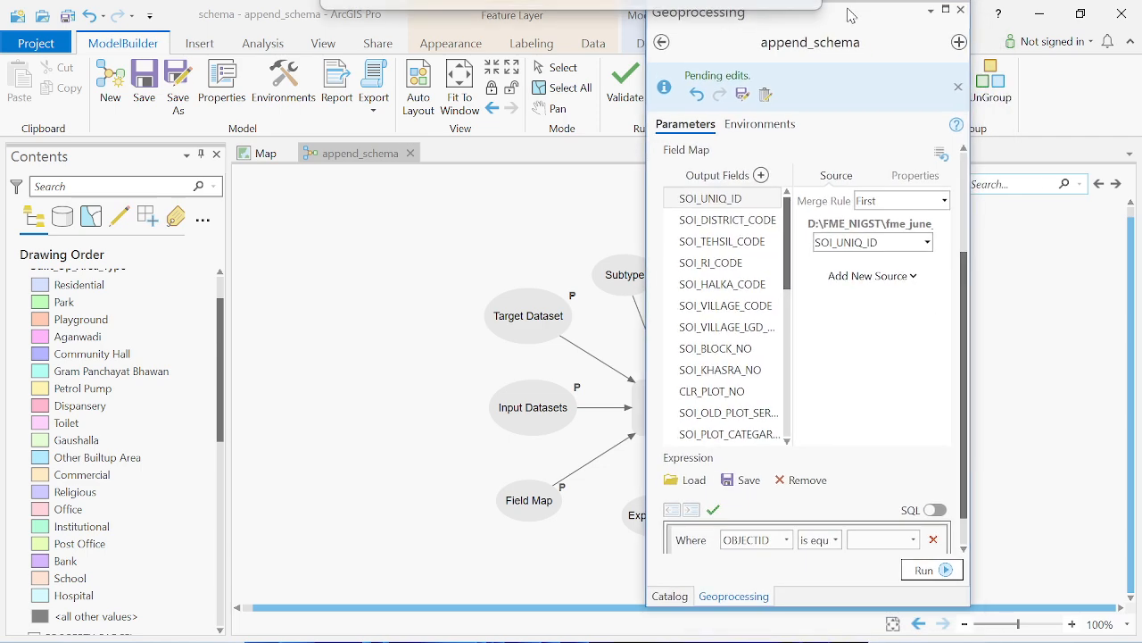
Define the expression clause as SOI_PLOT_CATEGARY is equal to 1 - BUILTUP_AREA
click(836, 543)
click(839, 543)
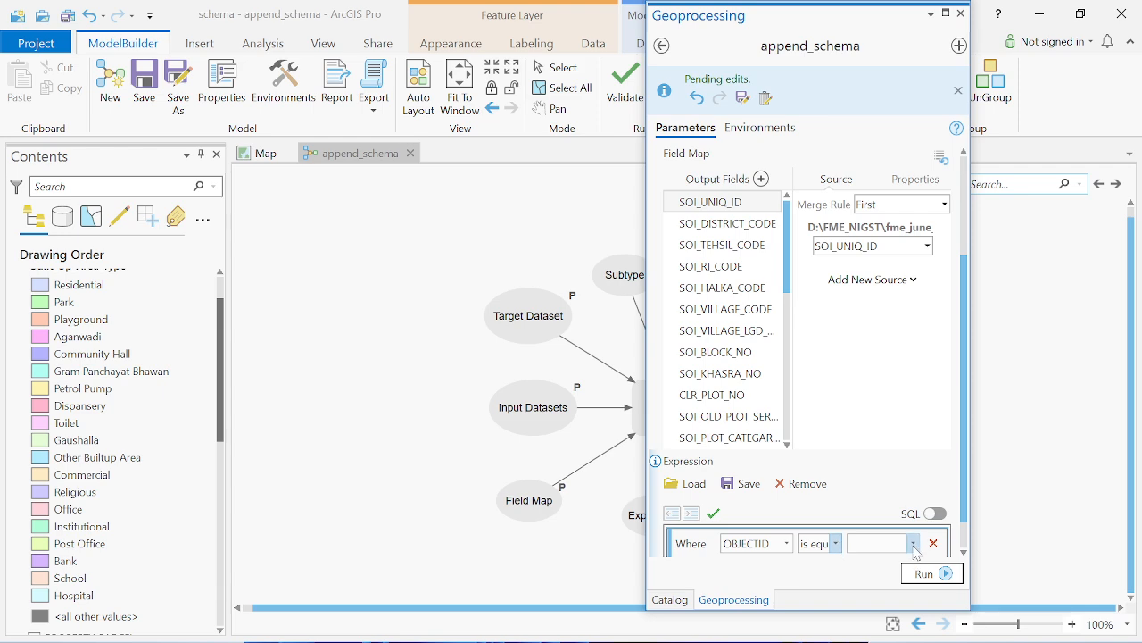
click(913, 542)
click(792, 543)
click(788, 544)
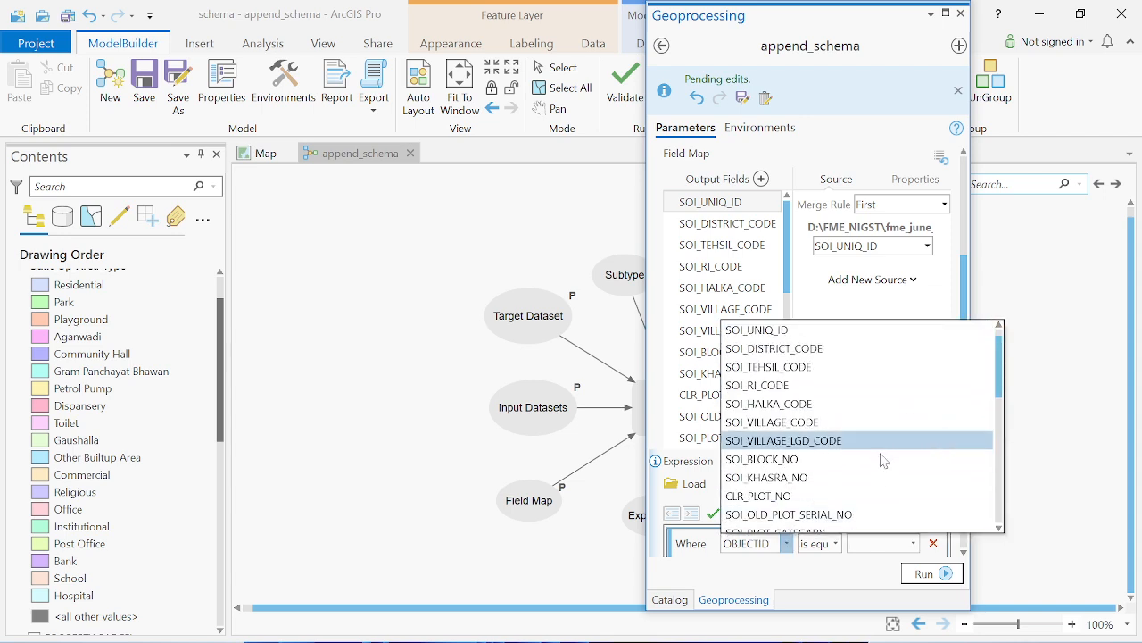
scroll(836, 528, down, 2)
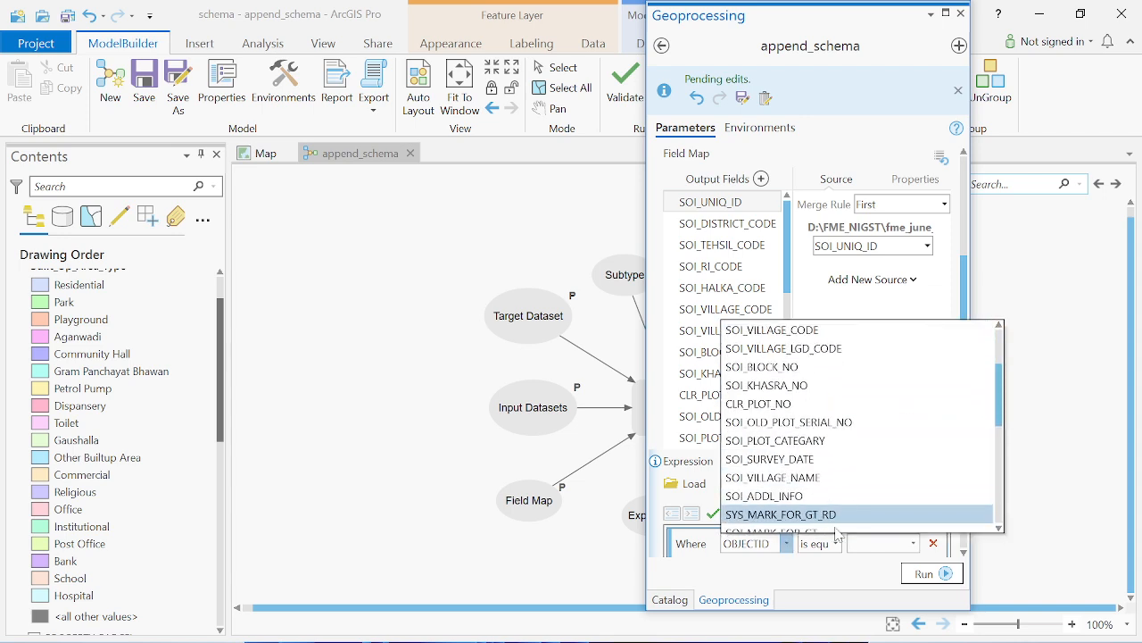
click(825, 441)
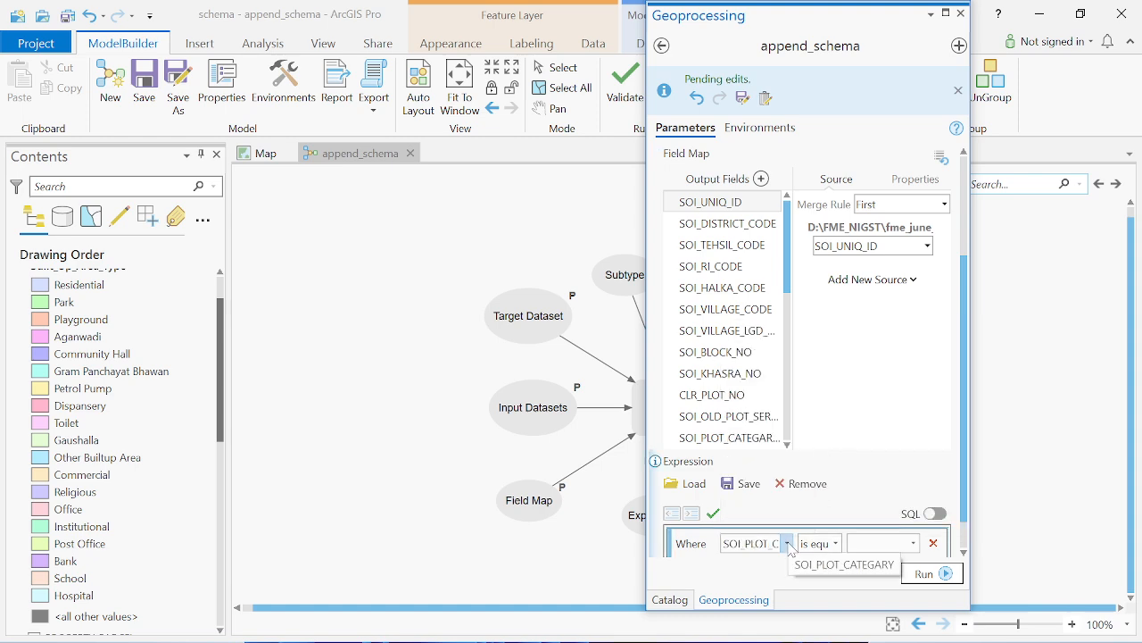
click(913, 543)
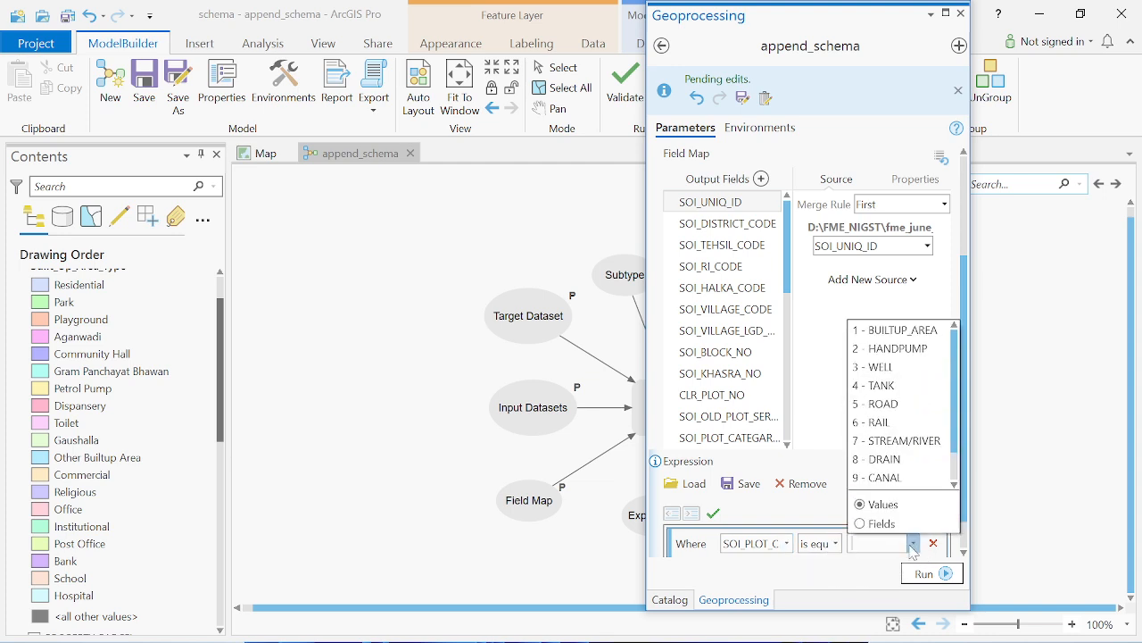
click(895, 329)
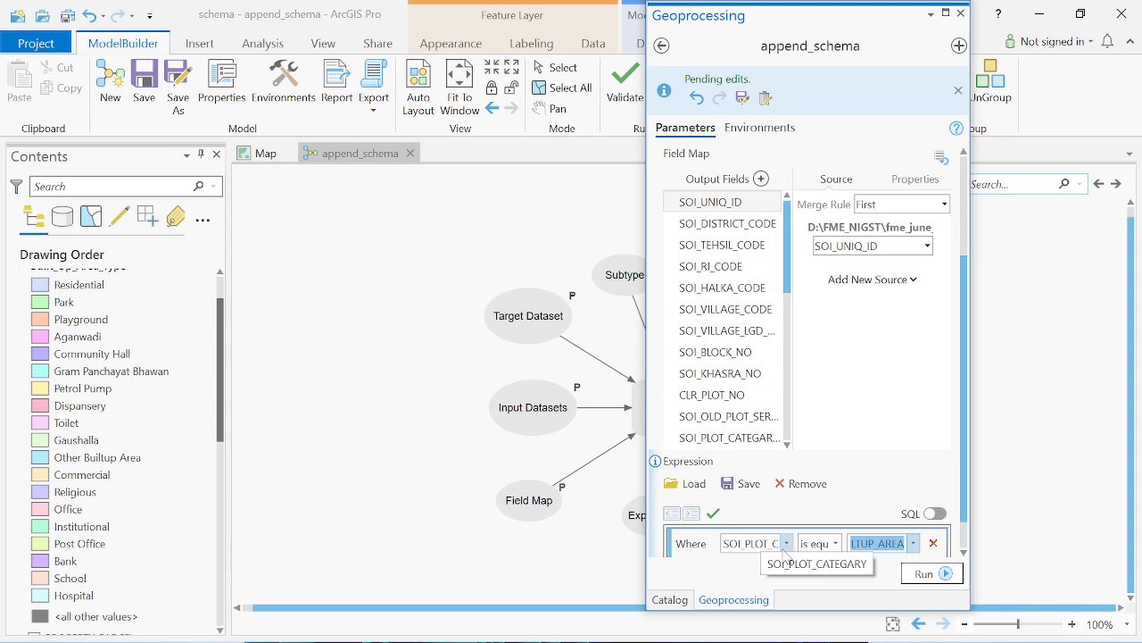
Review the append_schema parameters, including the source field choices for SOI_UNIQ_ID and the field used in the expression clause
drag(967, 487, 971, 424)
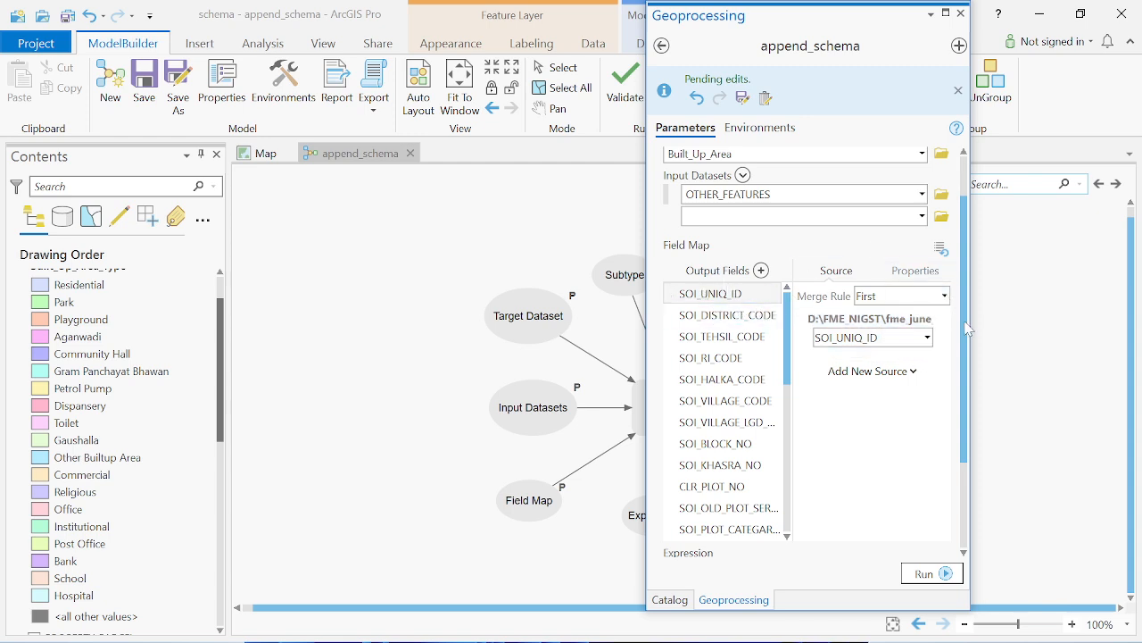
drag(969, 328, 971, 277)
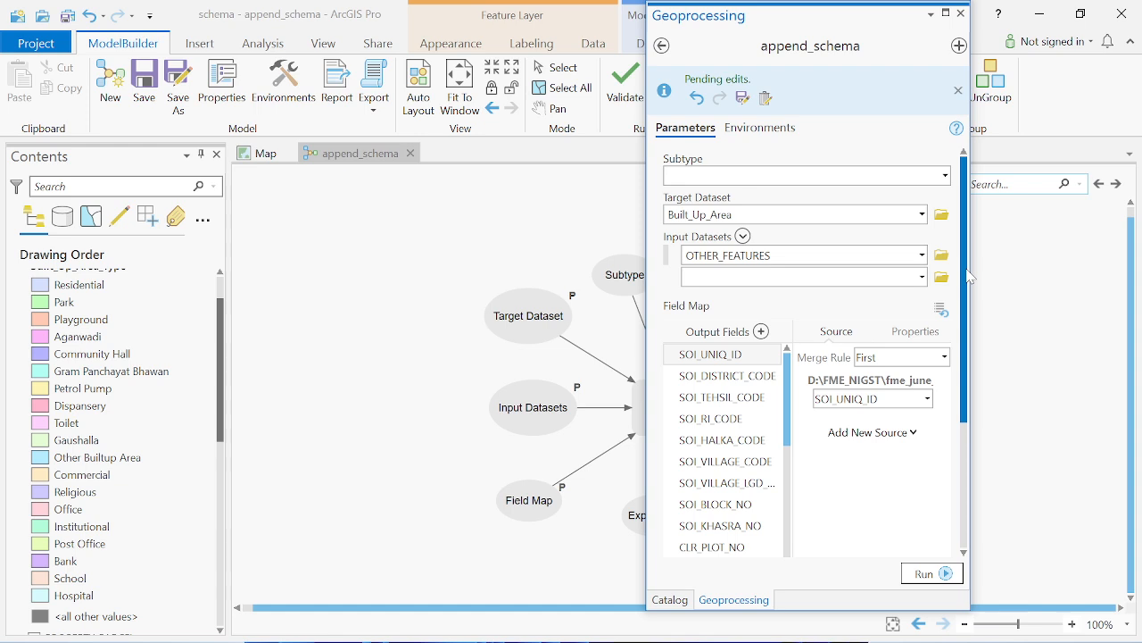
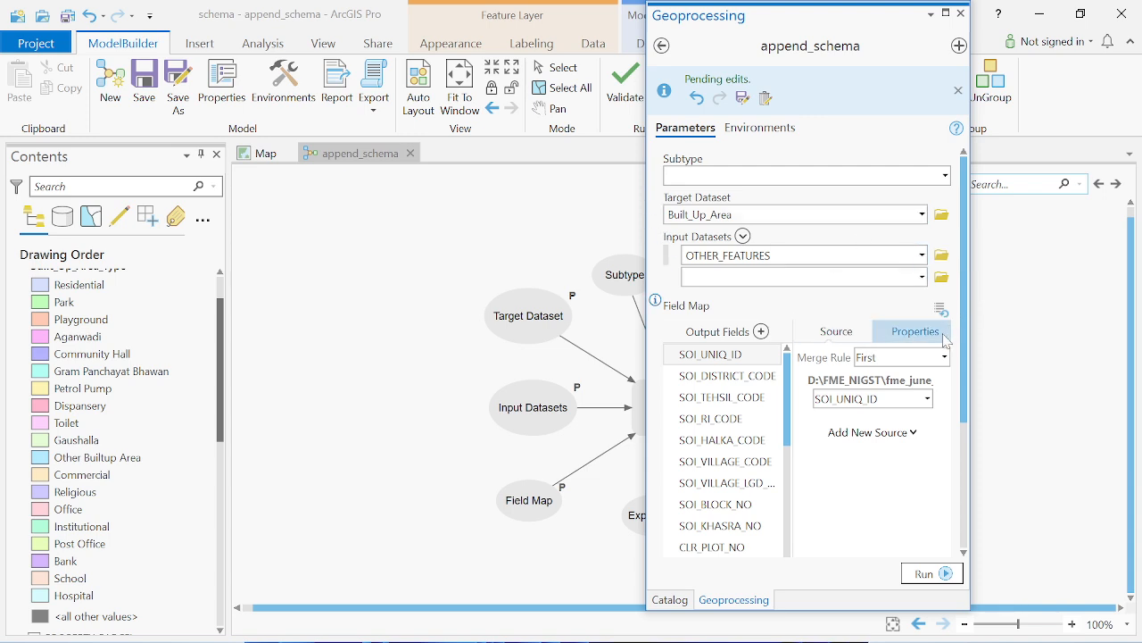
click(928, 398)
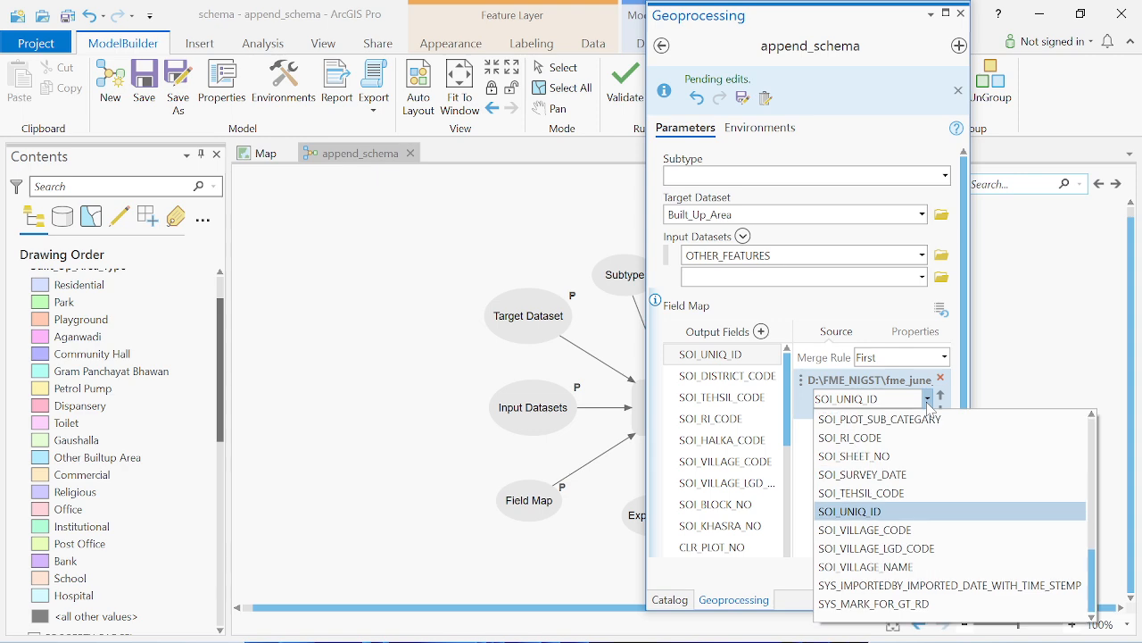
click(928, 400)
scroll(892, 402, down, 4)
scroll(892, 402, up, 1)
scroll(937, 535, down, 1)
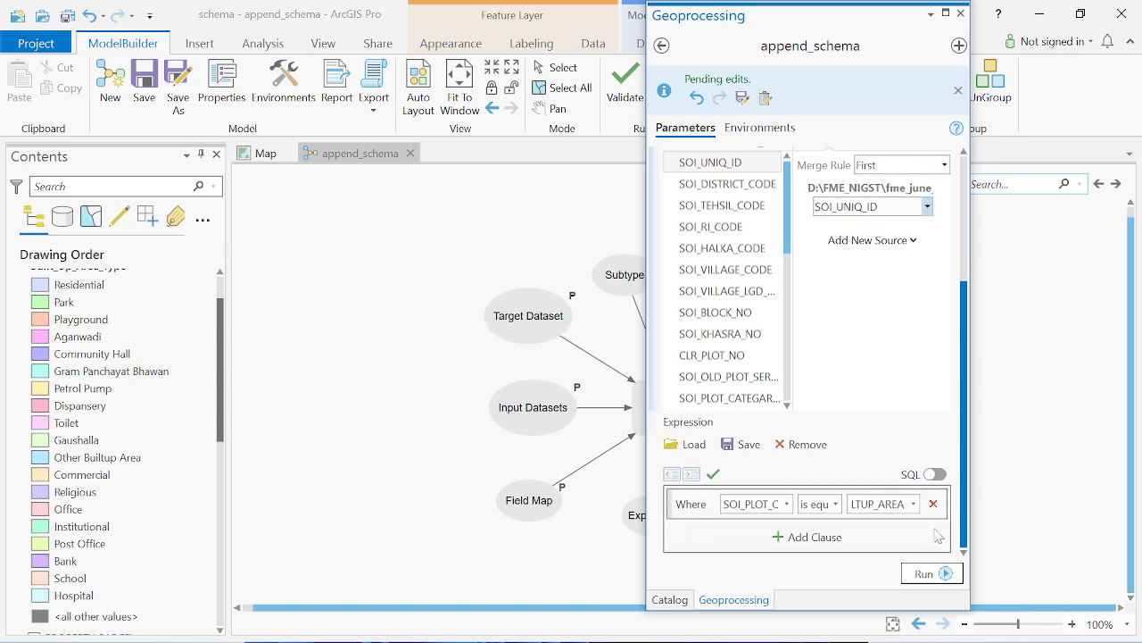
click(786, 505)
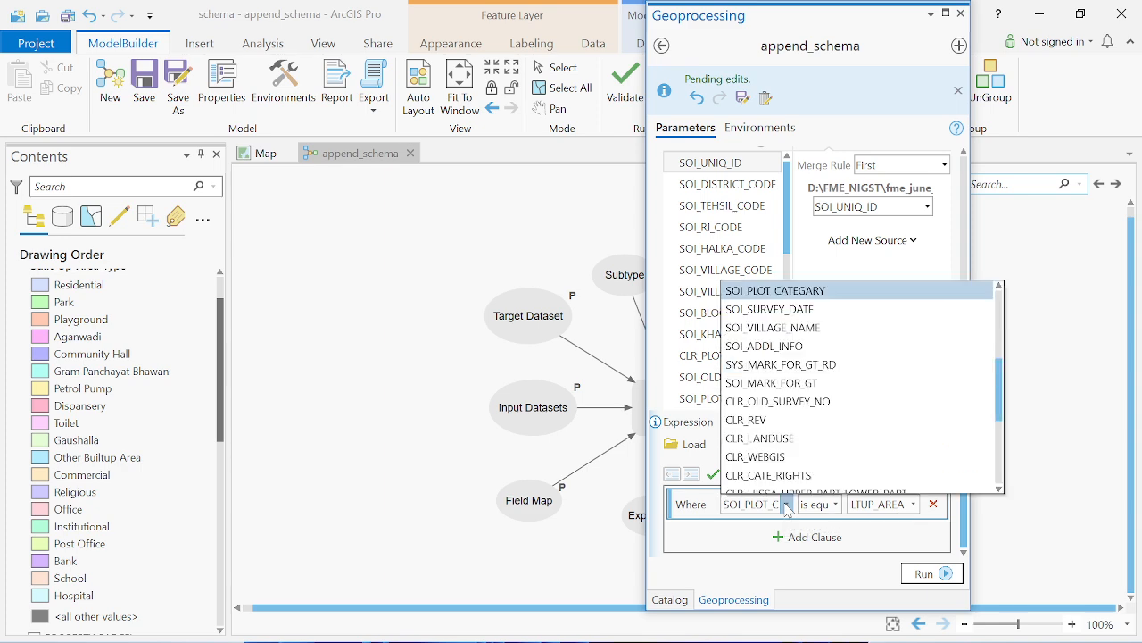
click(787, 505)
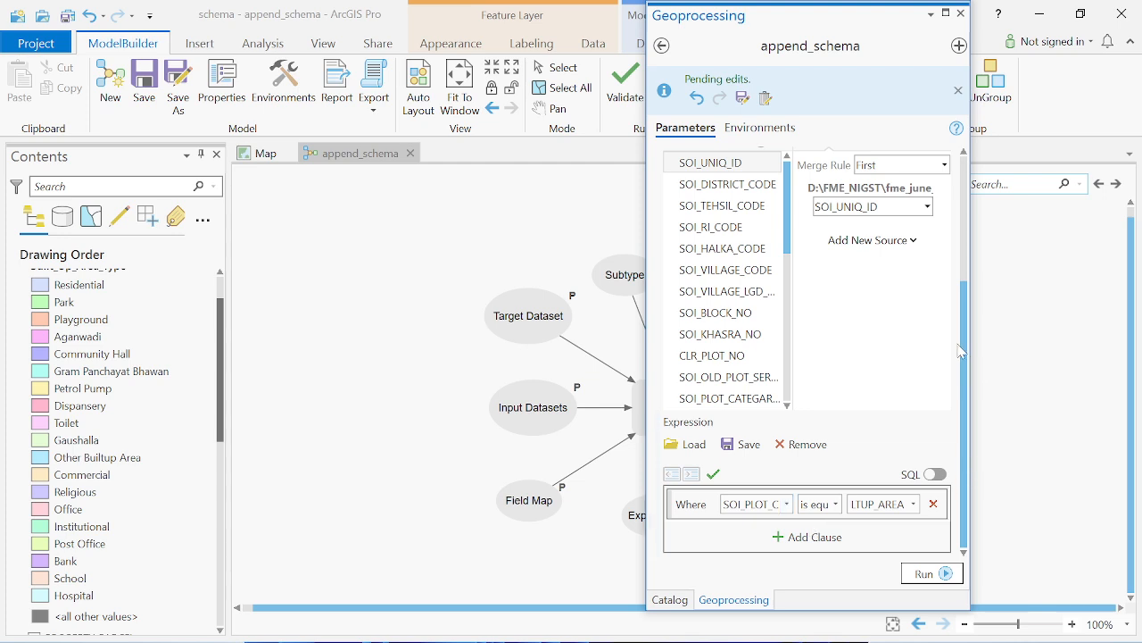
drag(966, 332, 957, 190)
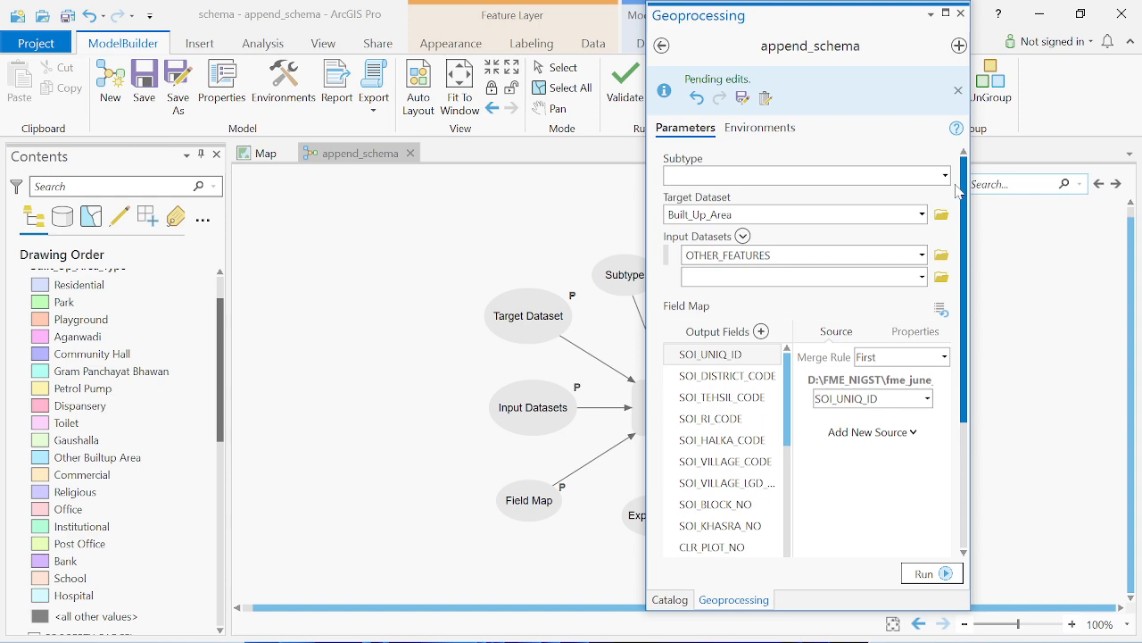
Add a new output field to the field map, remove it, and inspect the source field choices for SOI_NEW_UNIQ_ID
click(761, 332)
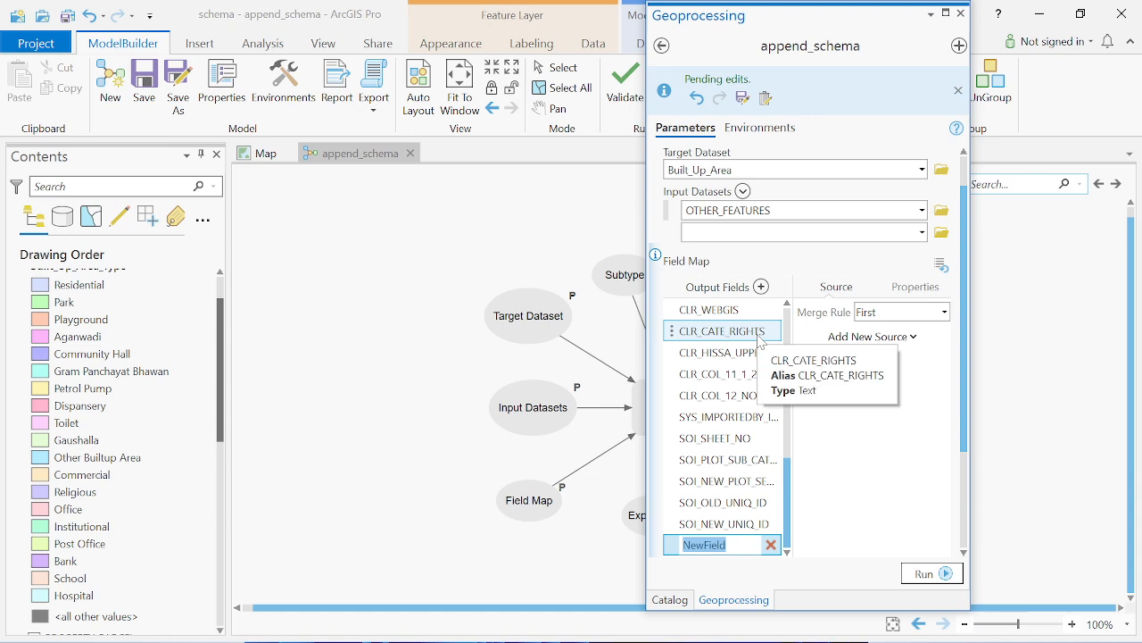
click(770, 544)
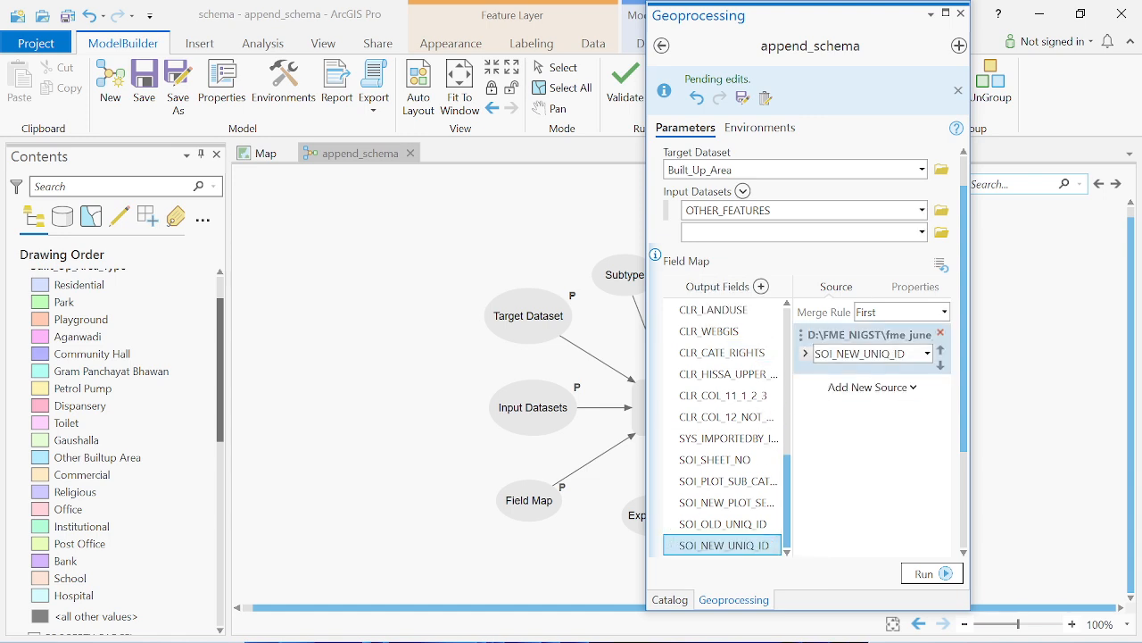
click(927, 354)
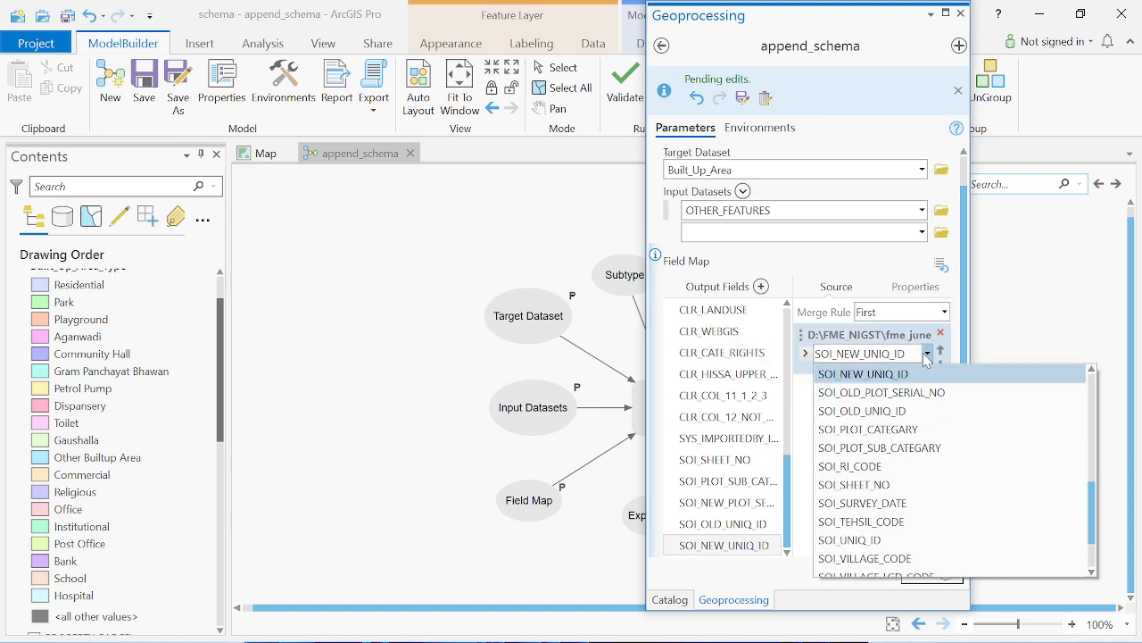
click(927, 355)
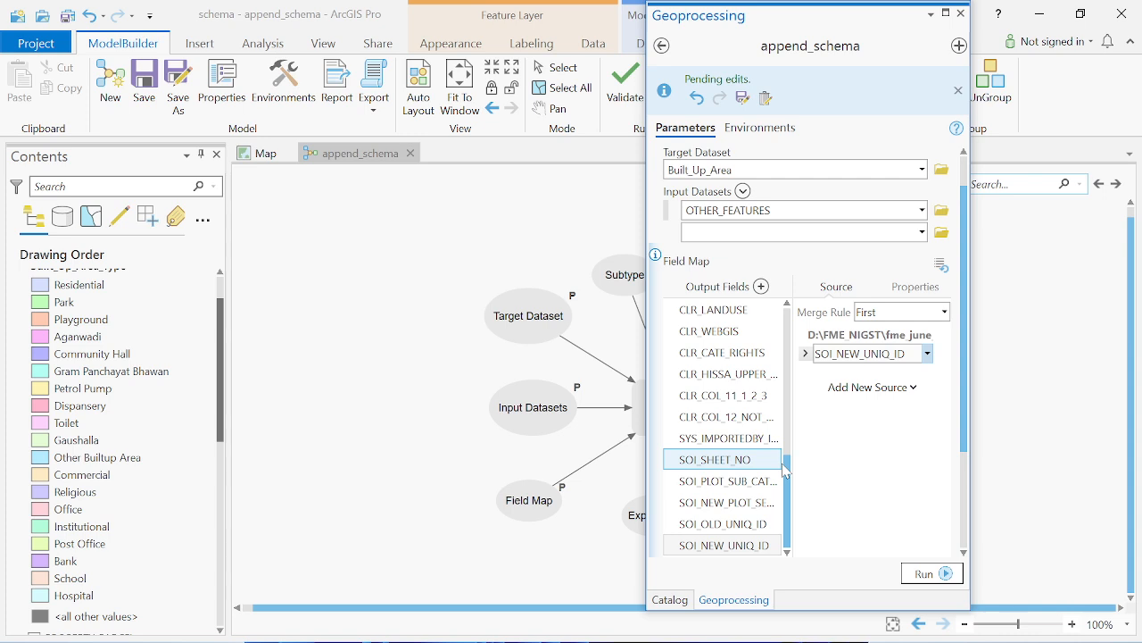
drag(789, 503, 787, 452)
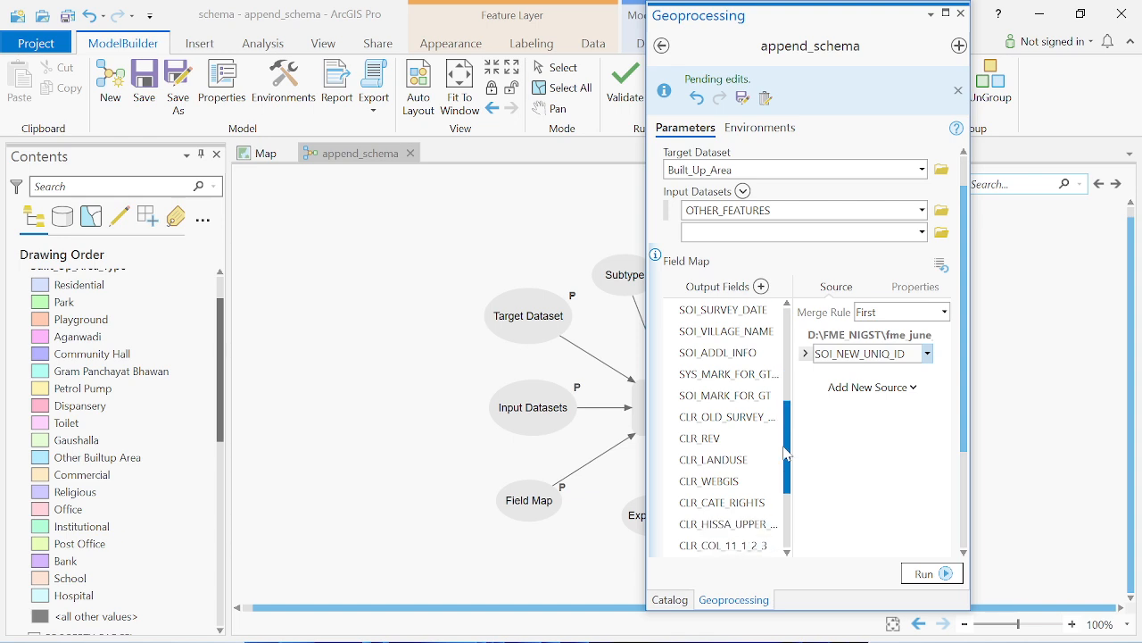
Close the Geoprocessing and Catalog panes and set the model's Input Datasets variable to OTHER_FEATURES
click(960, 13)
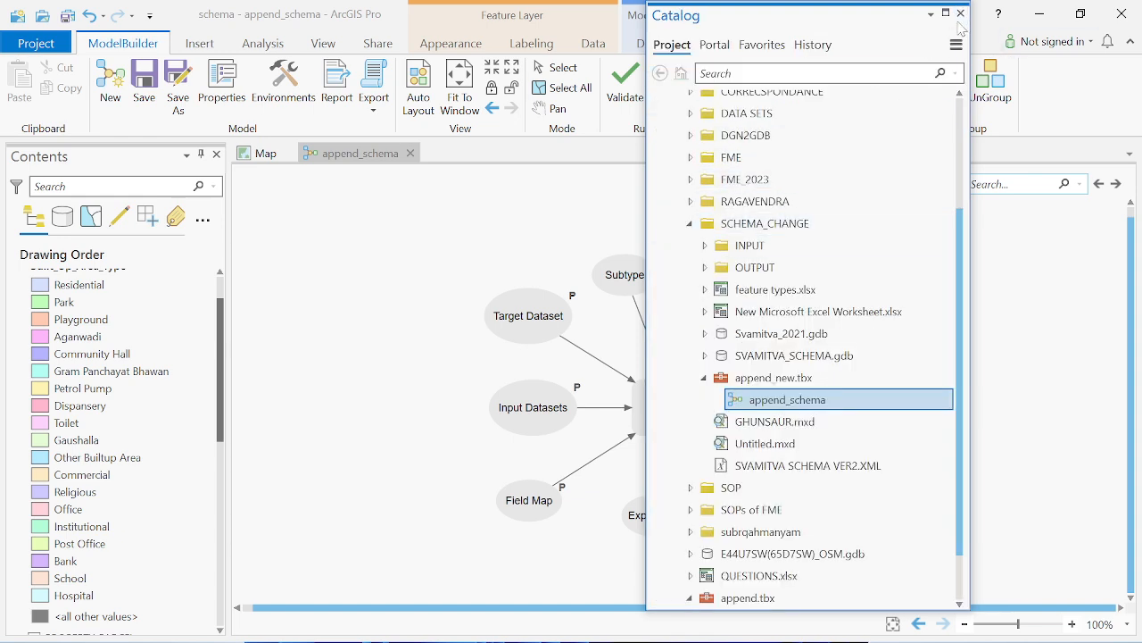
click(961, 14)
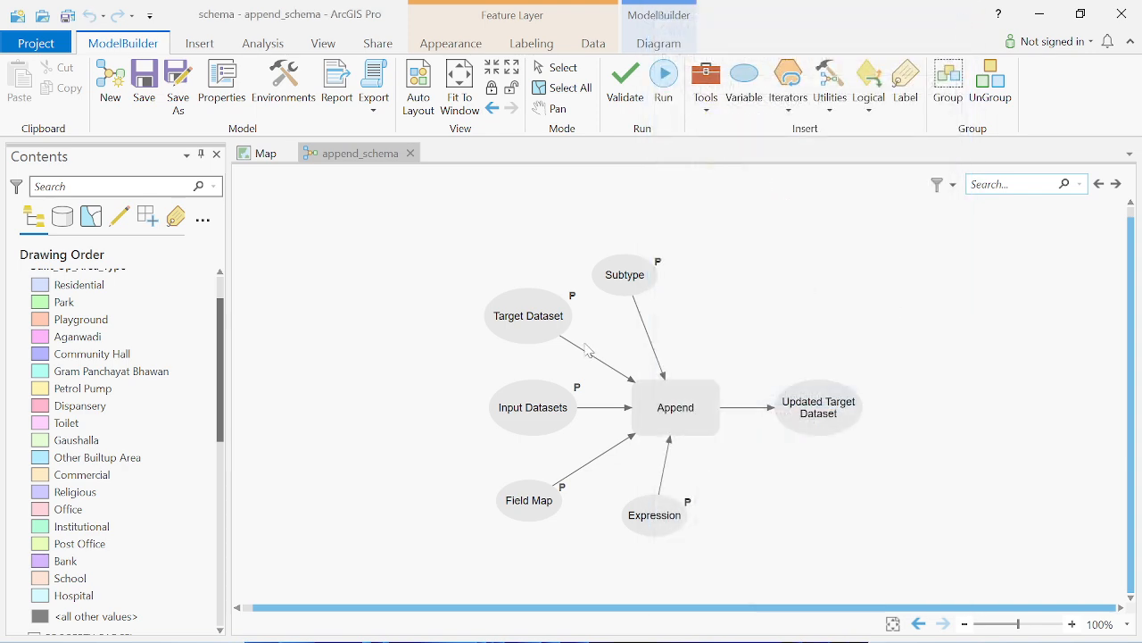
right_click(532, 413)
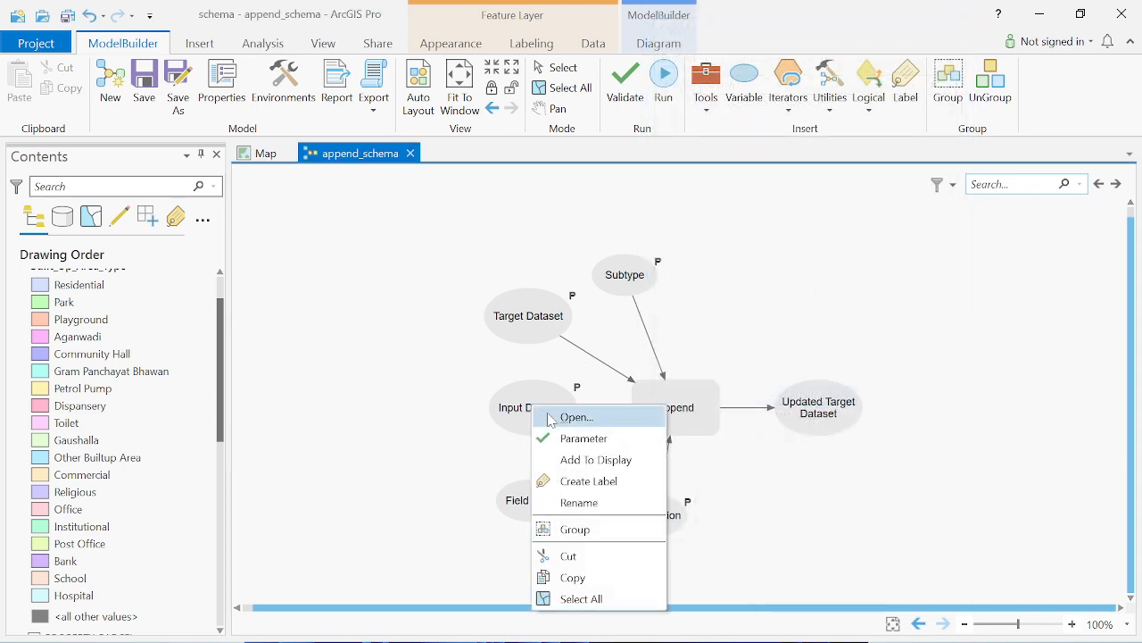
click(572, 417)
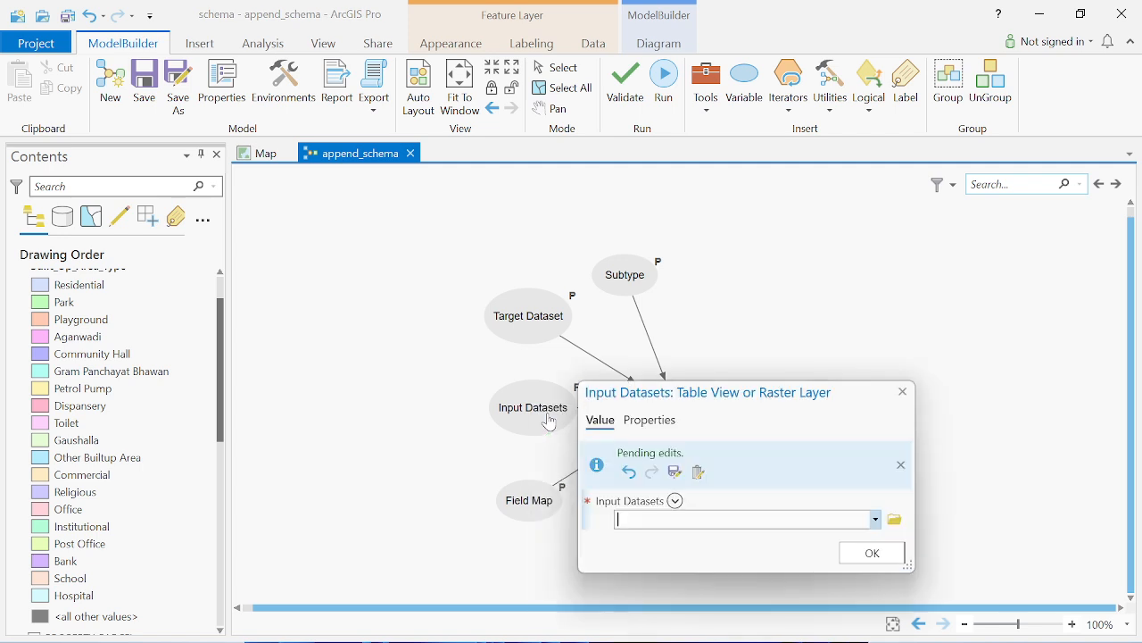
click(878, 524)
click(665, 580)
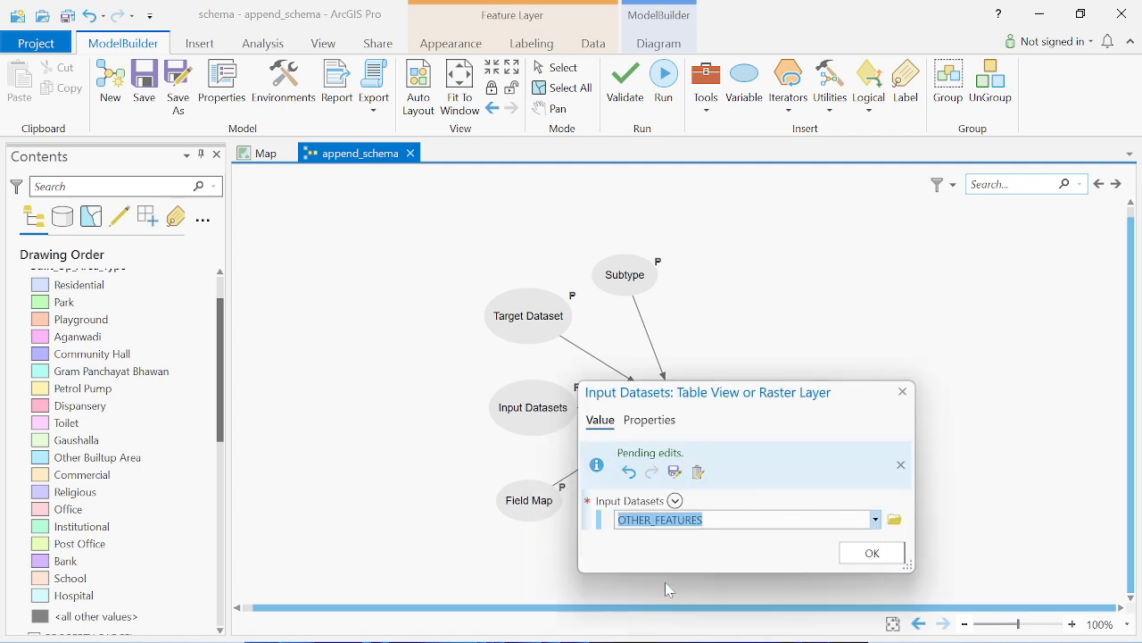
click(870, 553)
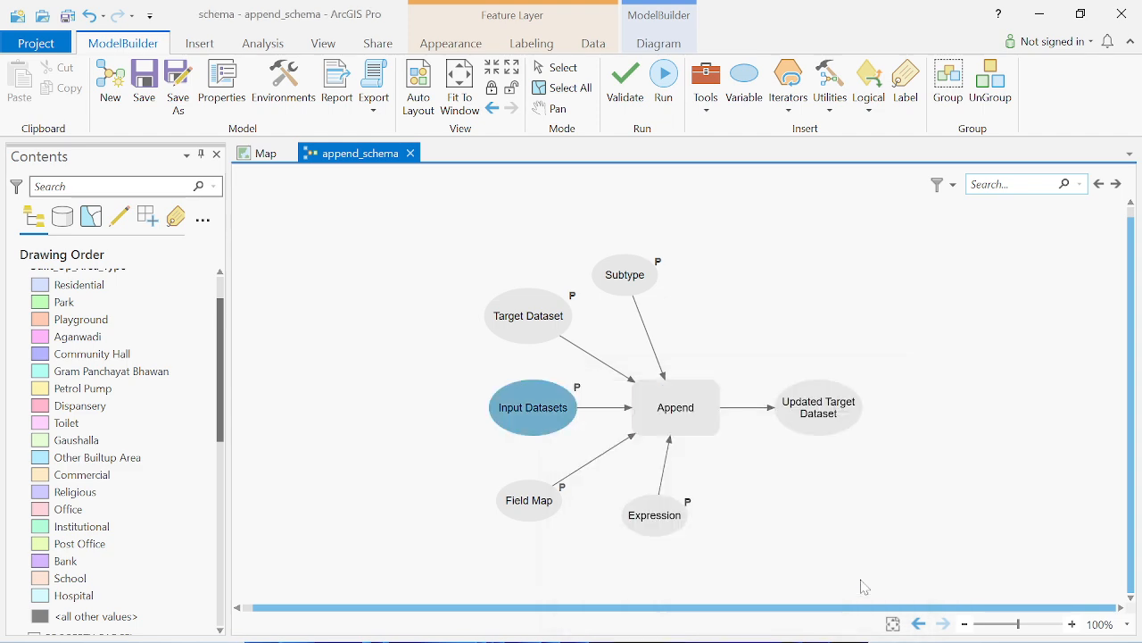
Bring up the options for the model's Target Dataset variable
right_click(523, 317)
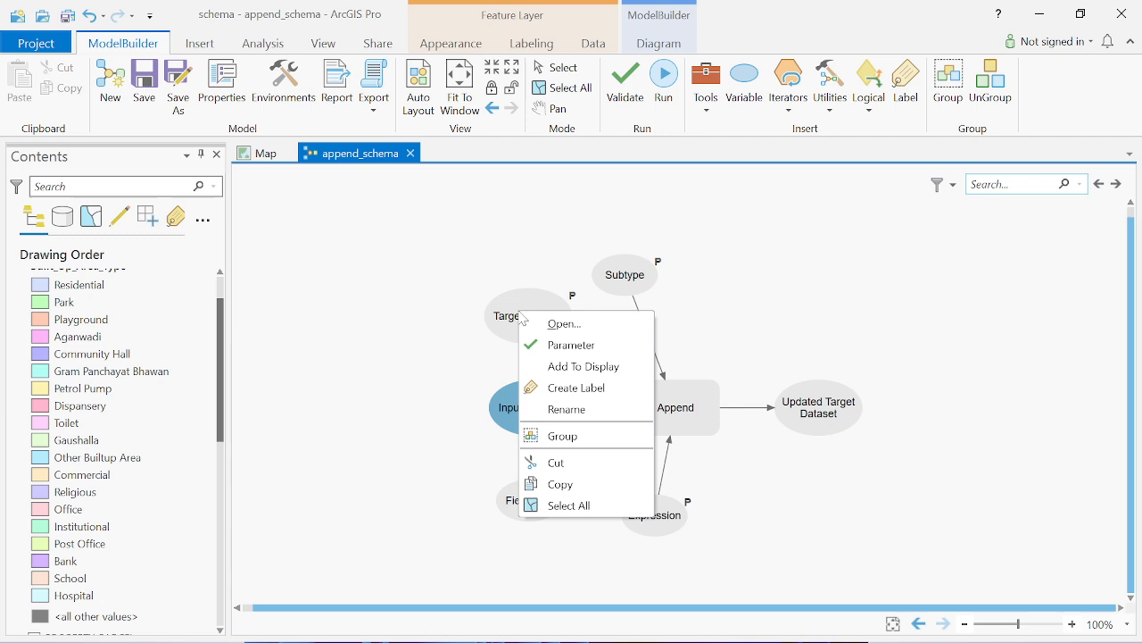
Set the model's Target Dataset variable to Built_Up_Area and delete the Subtype variable
click(593, 328)
click(871, 426)
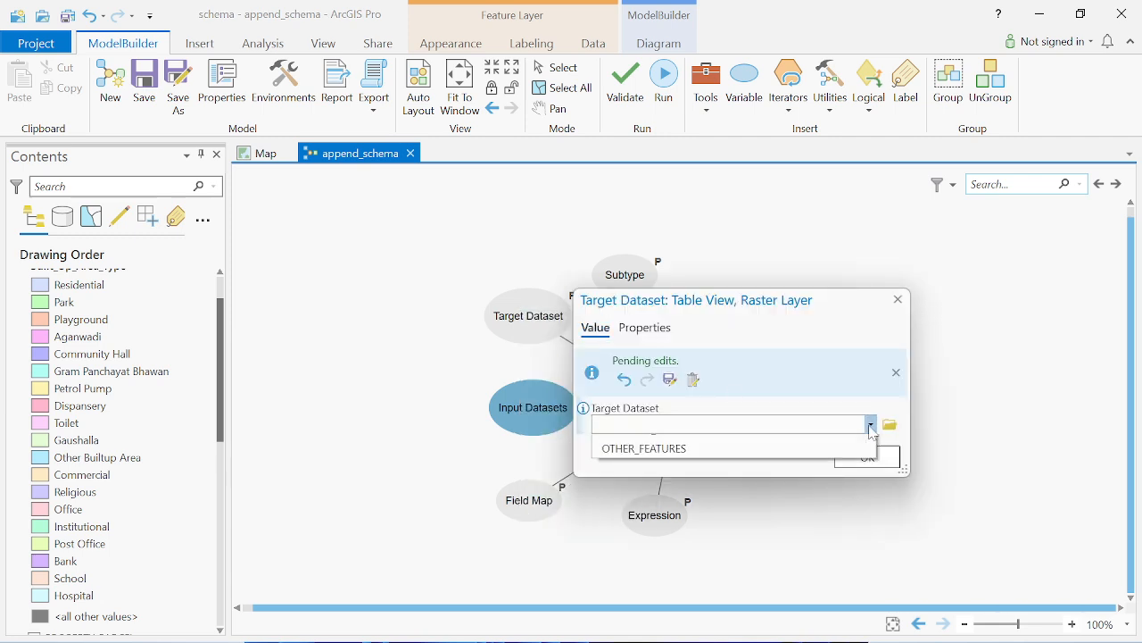
click(636, 444)
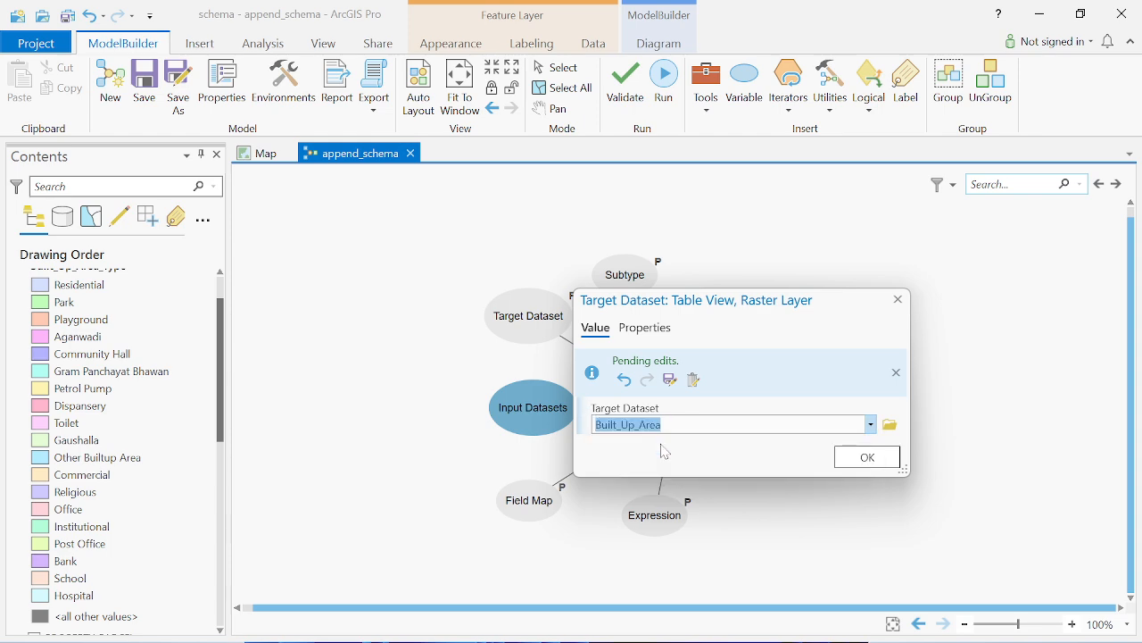
click(866, 457)
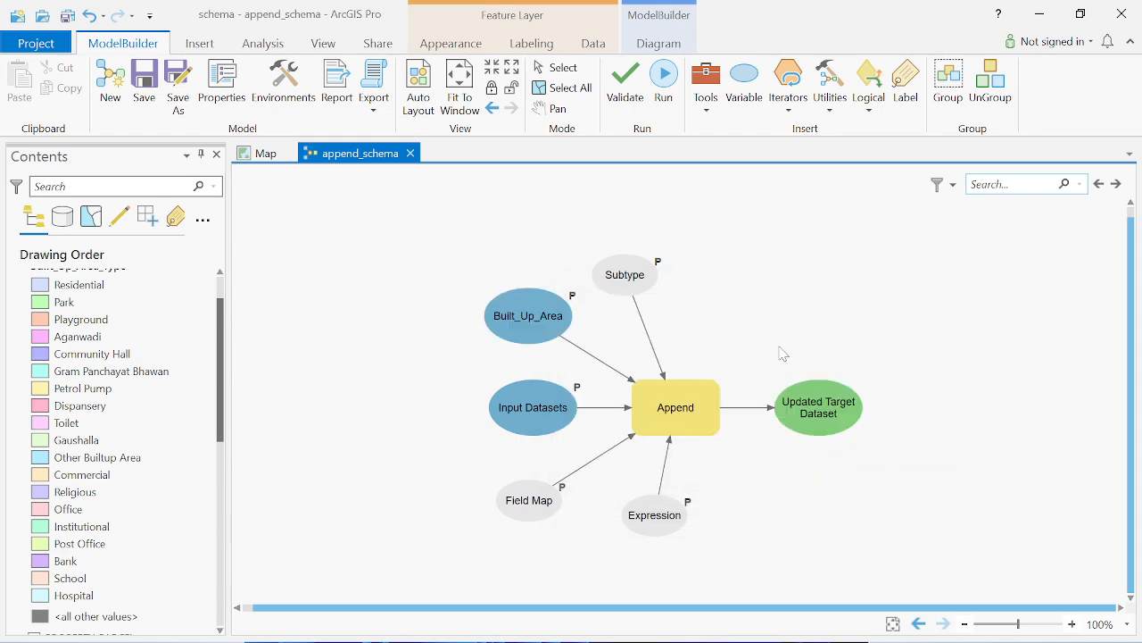
click(625, 276)
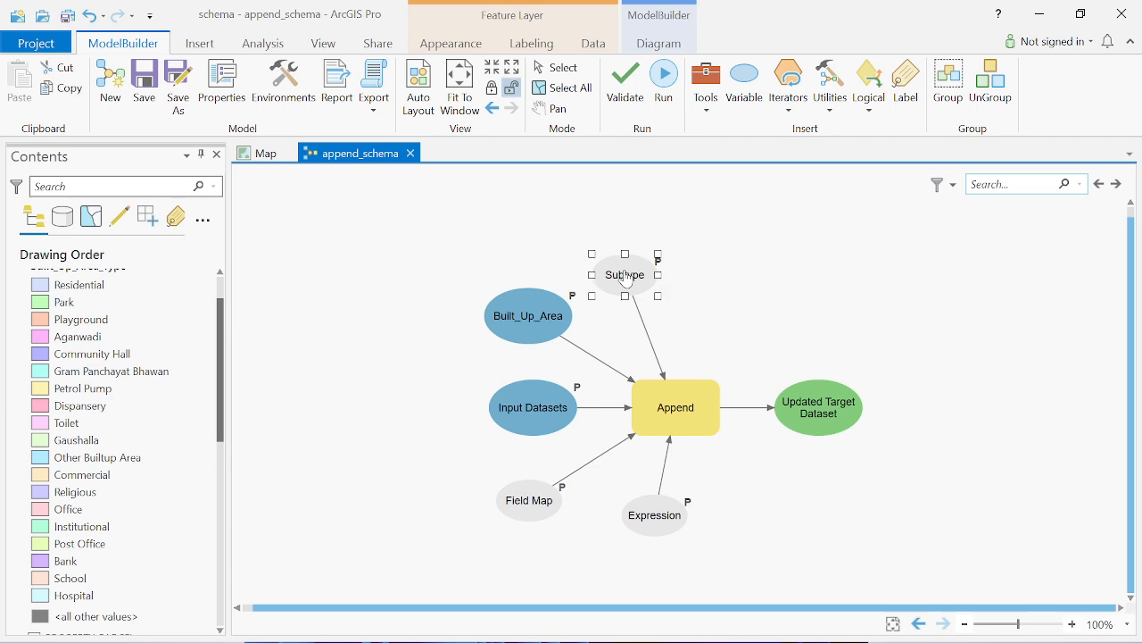
key(Delete)
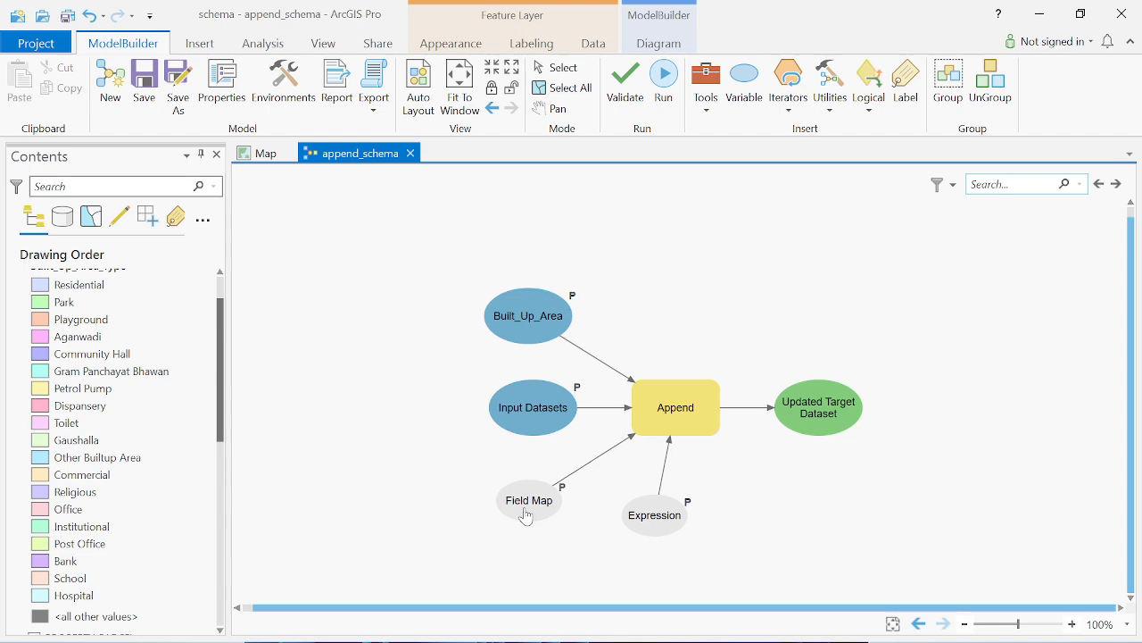
Define the Append tool's Expression variable as SOI_PLOT_CATEGARY is equal to 1 - BUILTUP_AREA
right_click(665, 527)
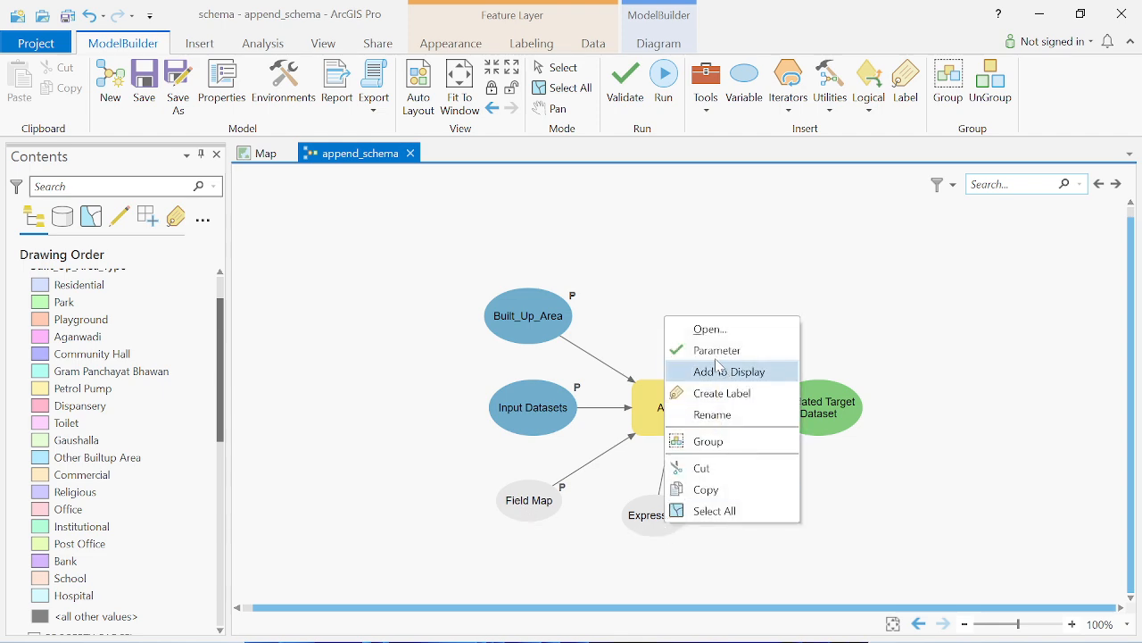
click(705, 330)
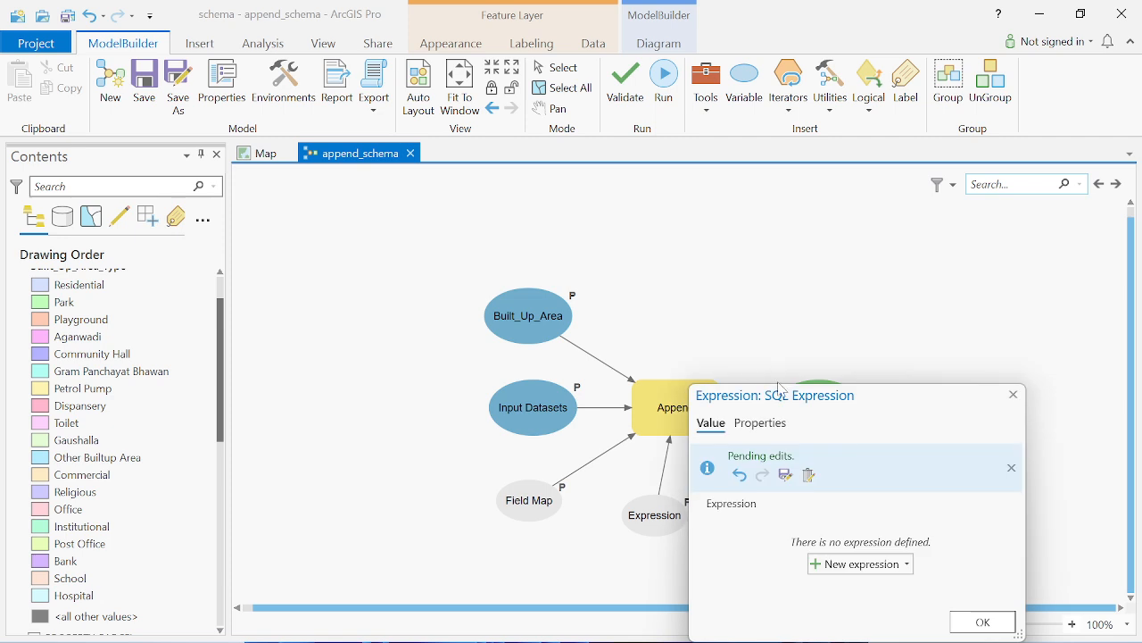
drag(780, 402, 698, 187)
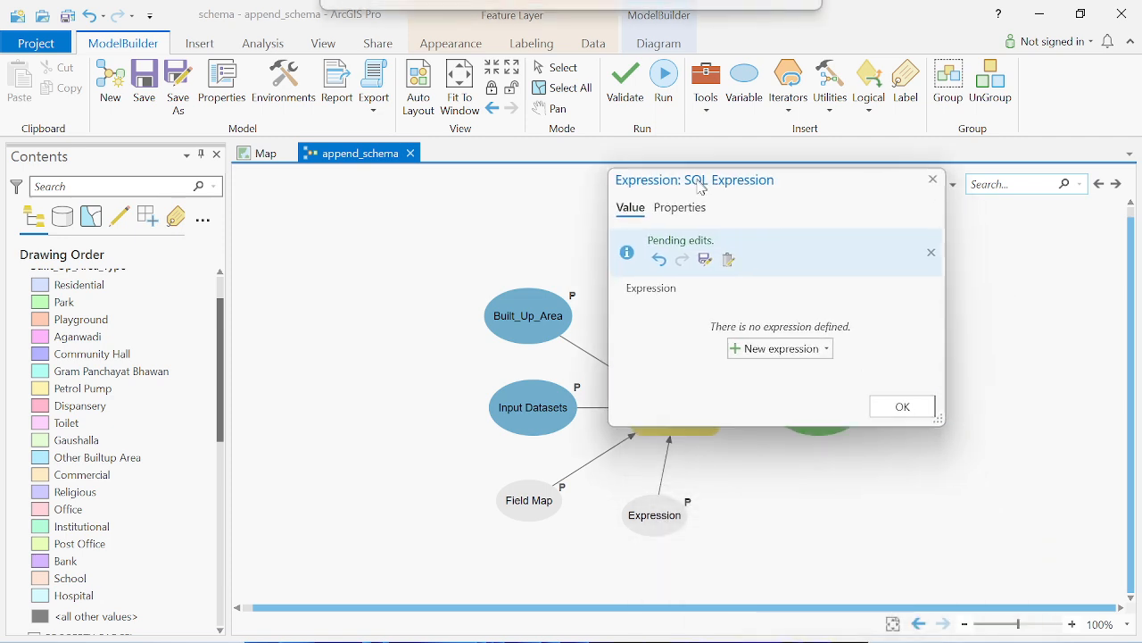
click(766, 349)
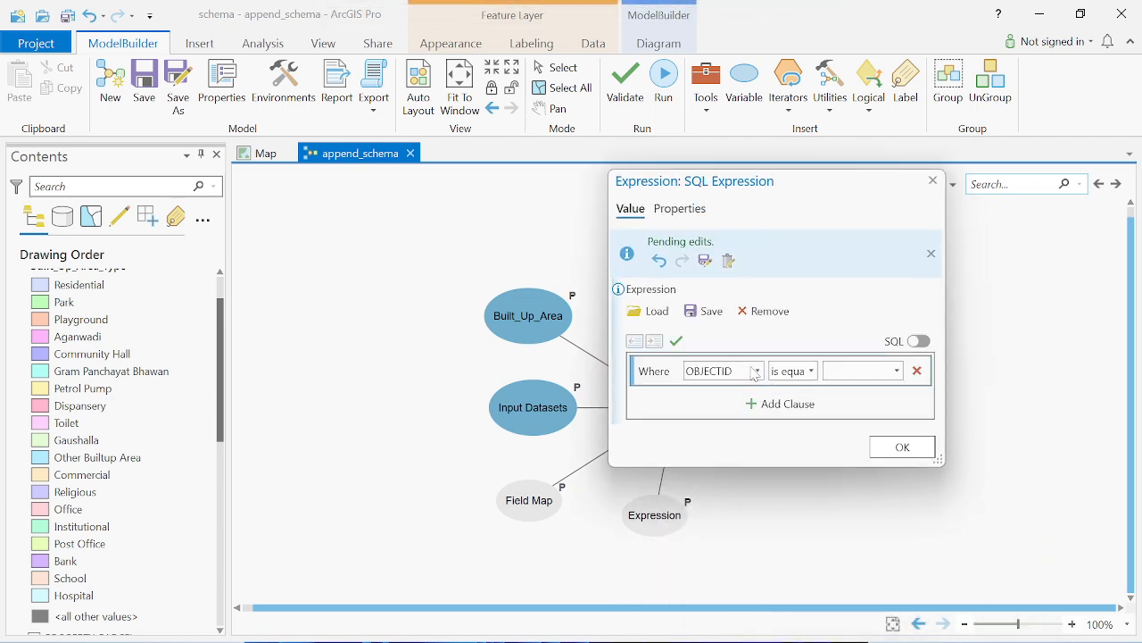
click(756, 371)
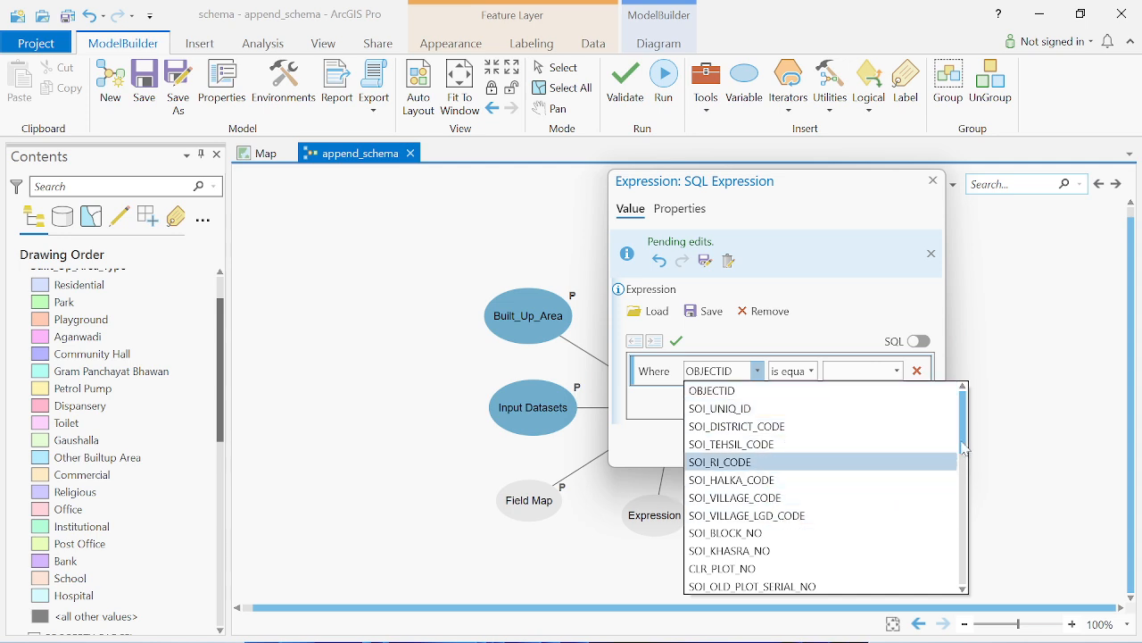
scroll(813, 482, down, 3)
click(810, 481)
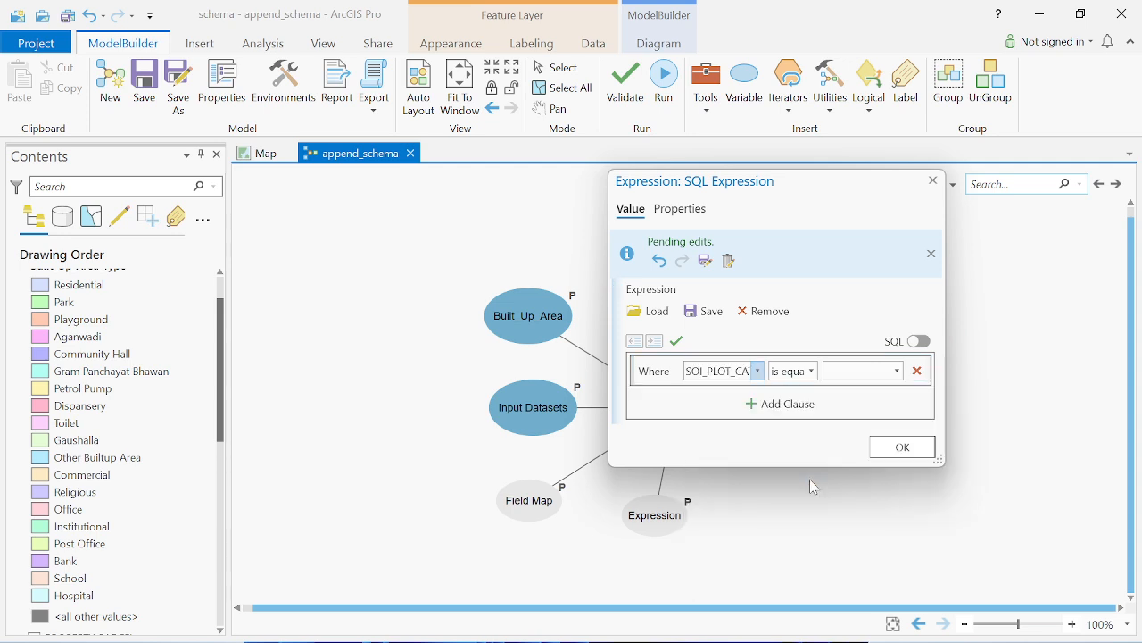
click(897, 371)
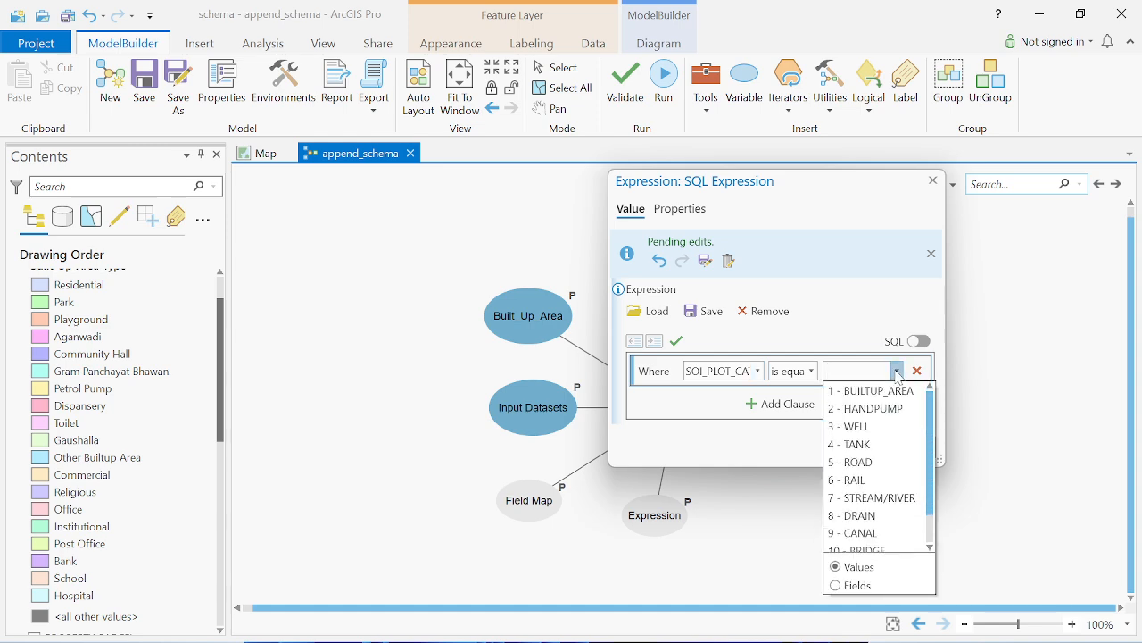
click(887, 390)
click(890, 451)
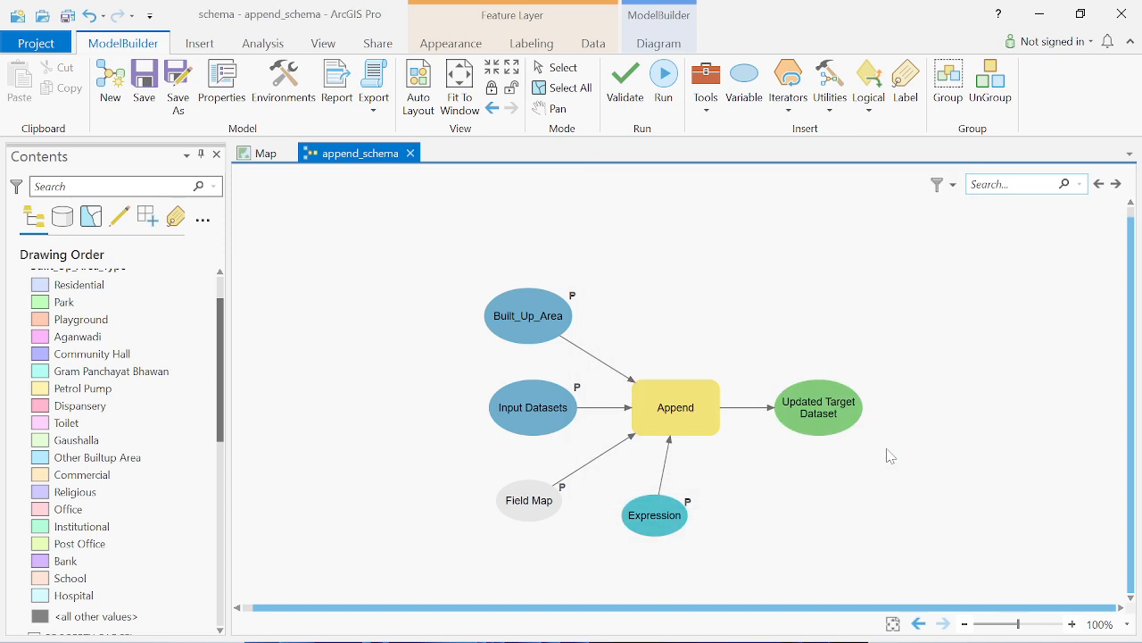
Open the Field Map variable's field mappings, enlarge the dialog, and examine the source fields available for SOI_UNIQ_ID
double_click(527, 500)
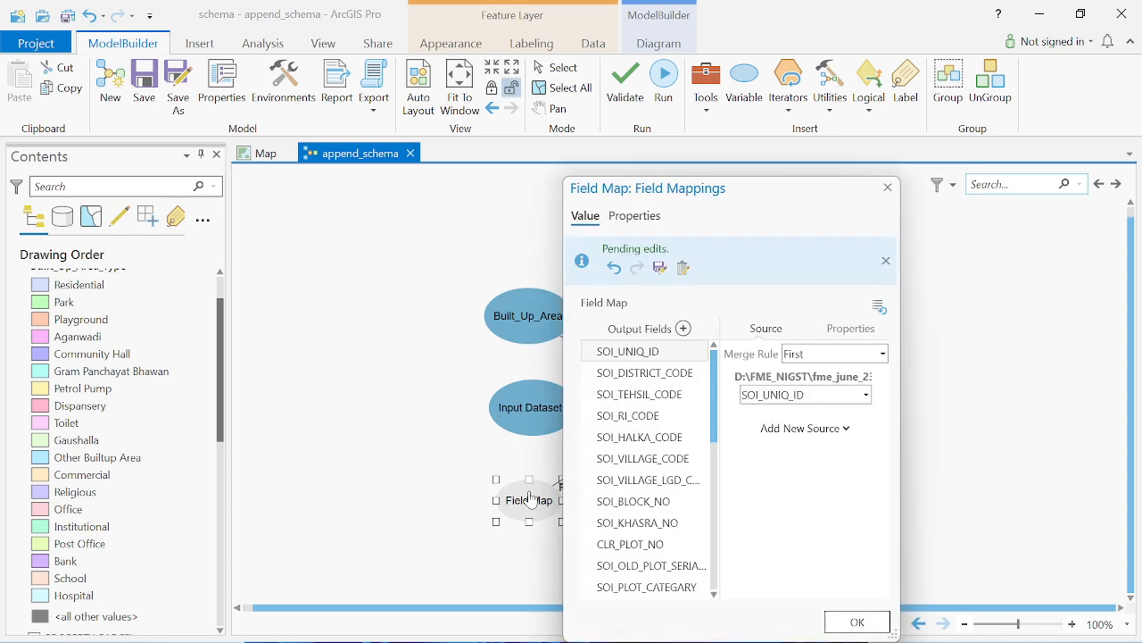
click(887, 188)
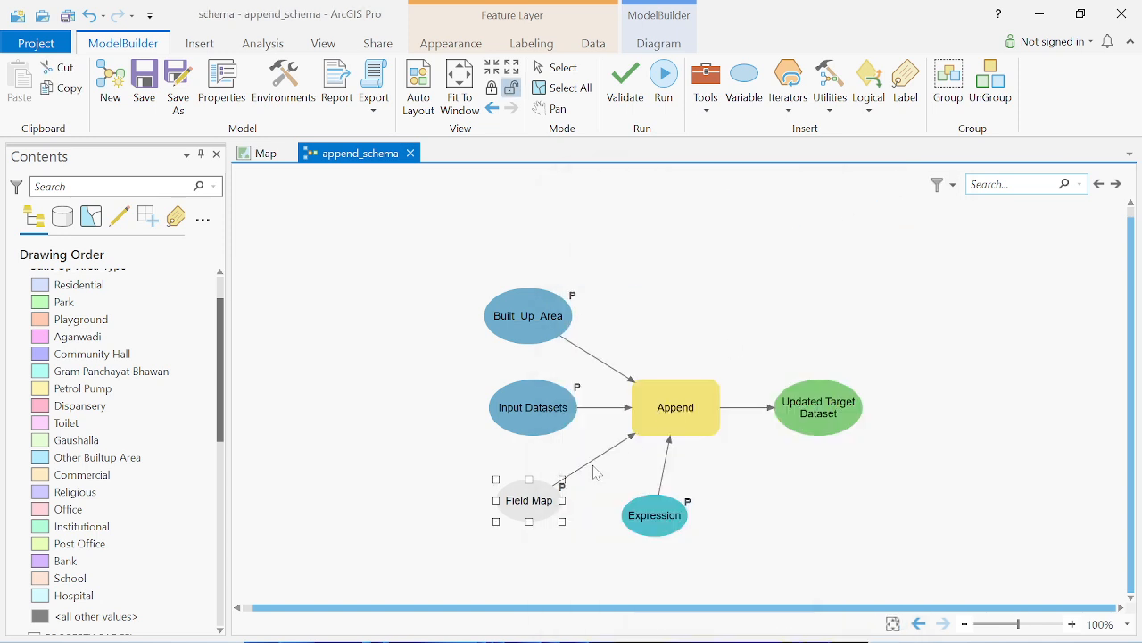
right_click(522, 501)
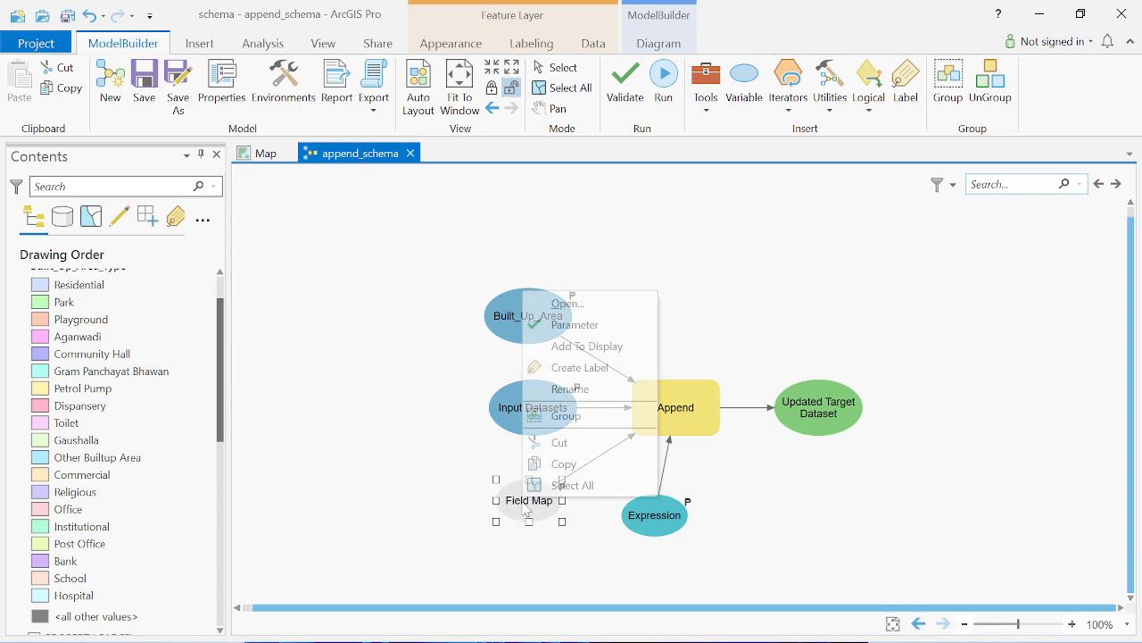
click(608, 304)
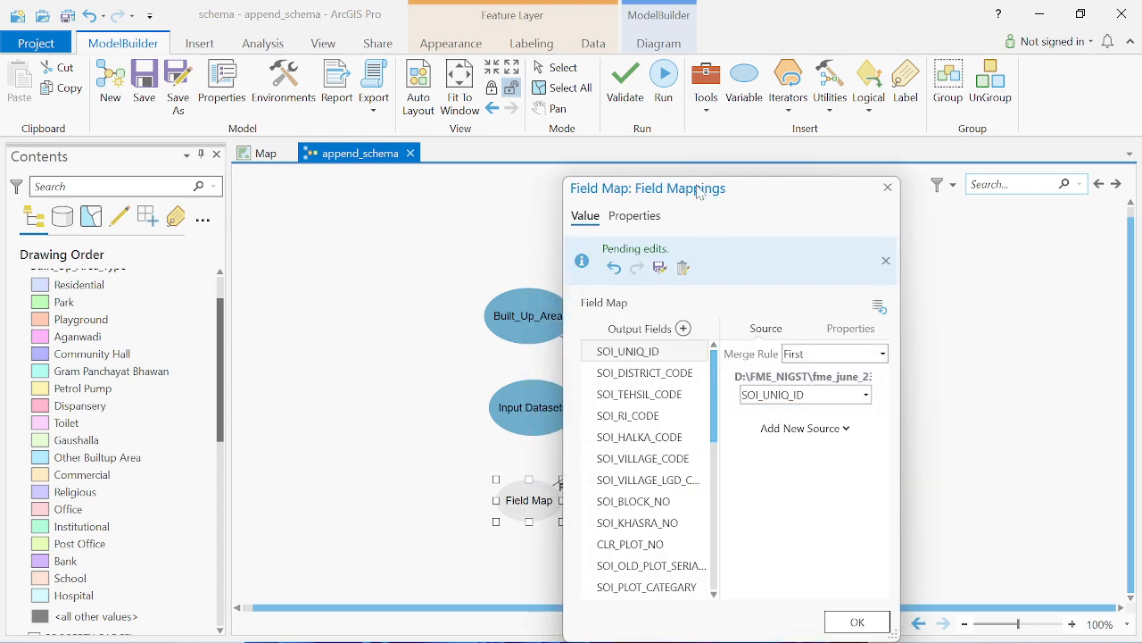
drag(699, 192, 675, 70)
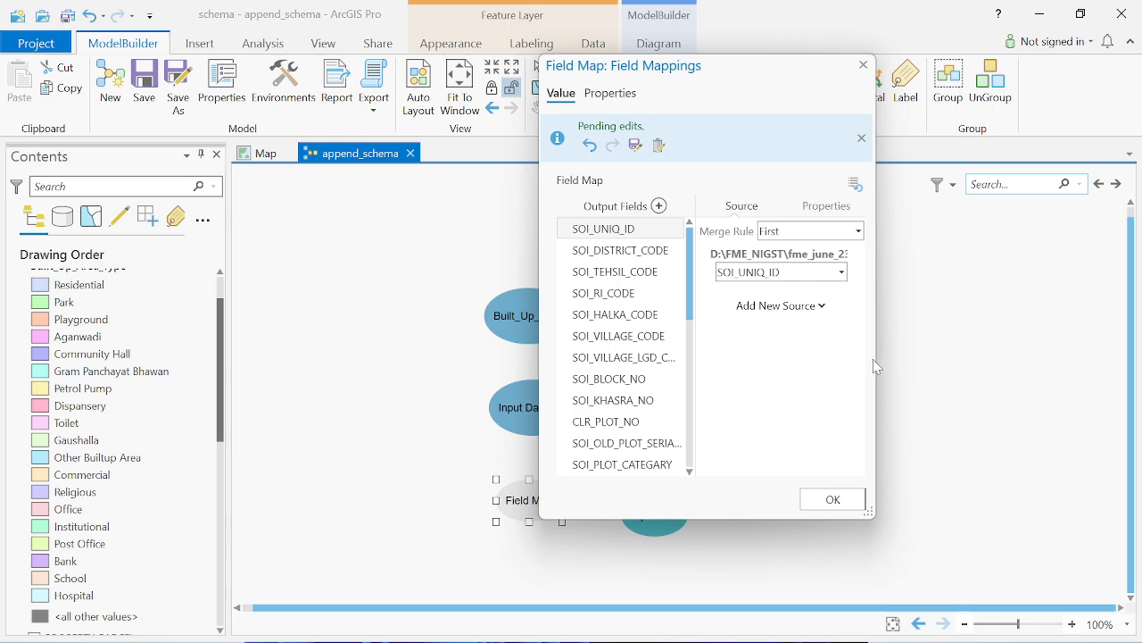
drag(874, 362, 1024, 373)
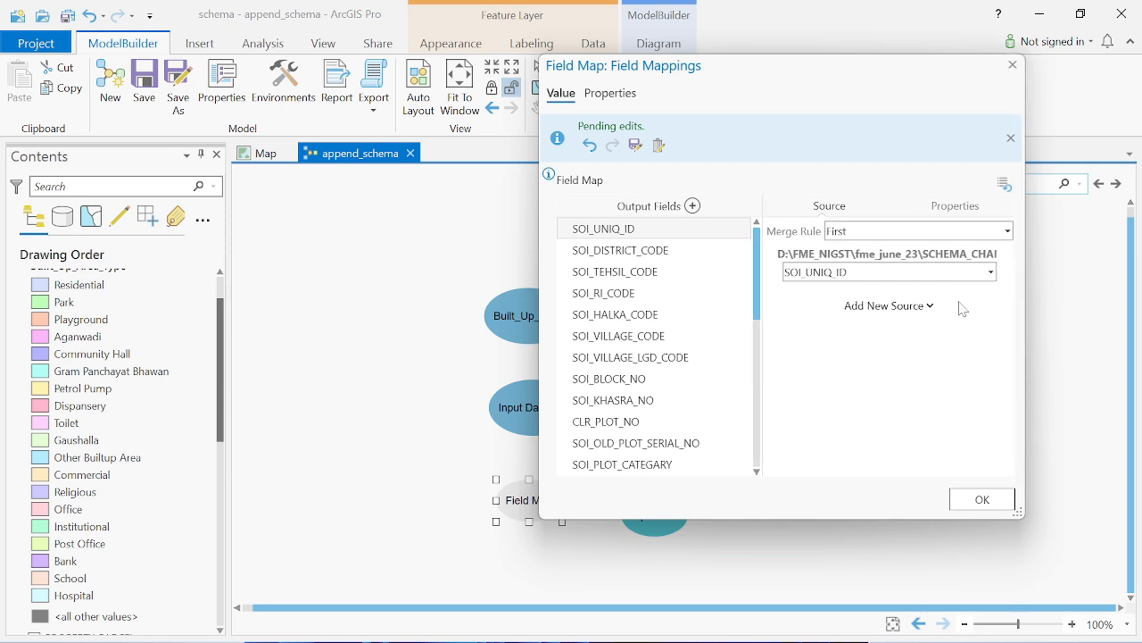
click(897, 306)
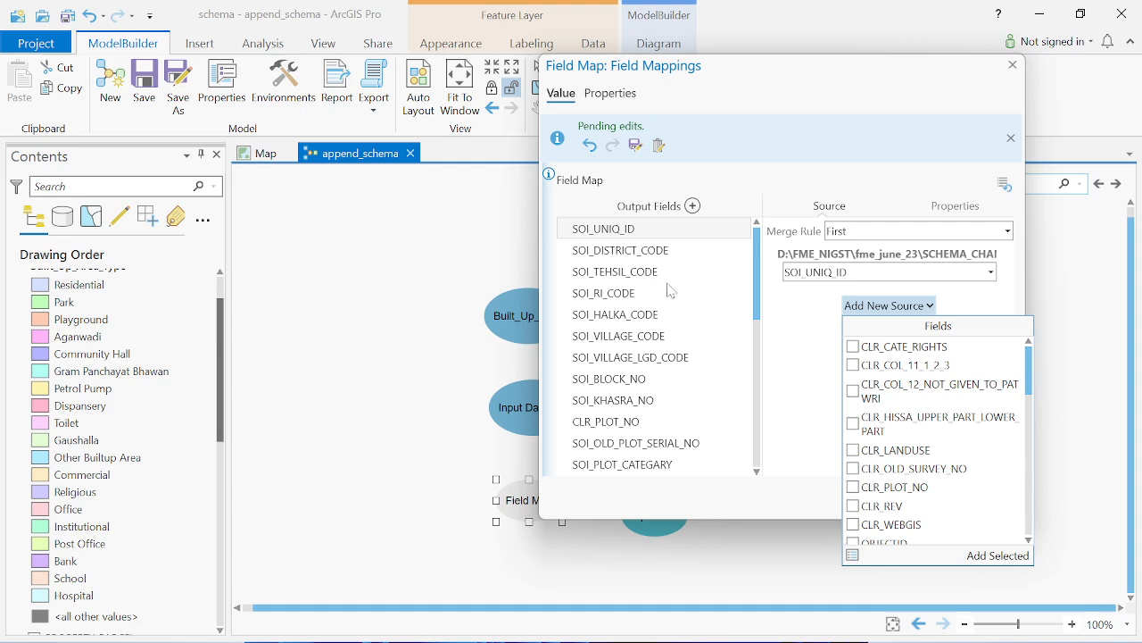
Inspect the source mapping and the alternative source fields of the SOI_DISTRICT_CODE output field, widening the dialog to read the source path
click(610, 273)
click(596, 253)
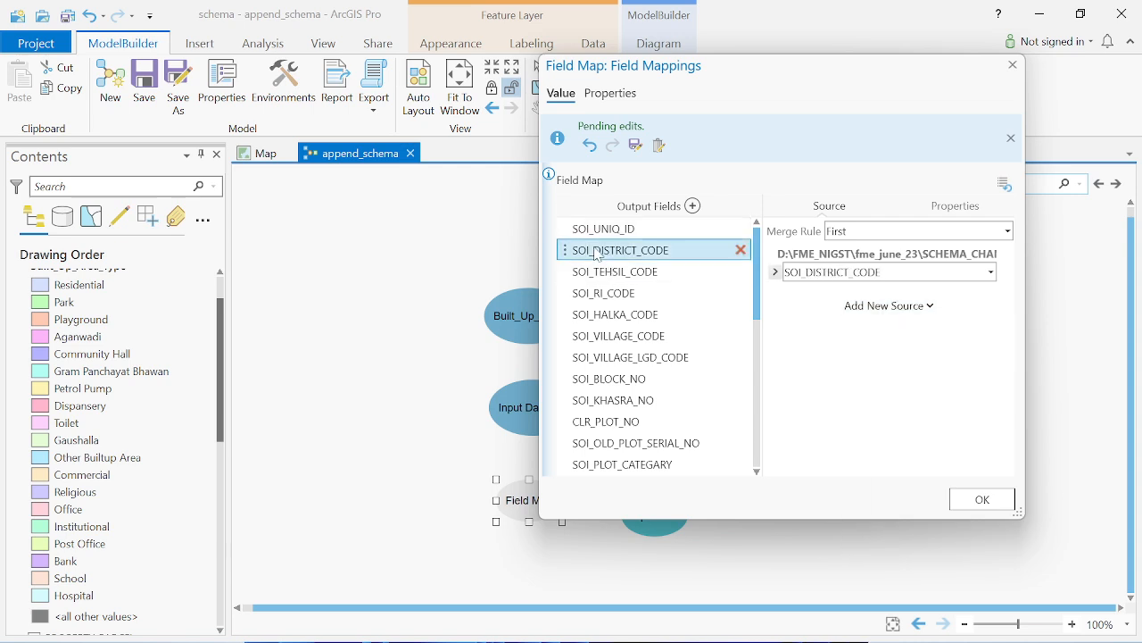
click(990, 272)
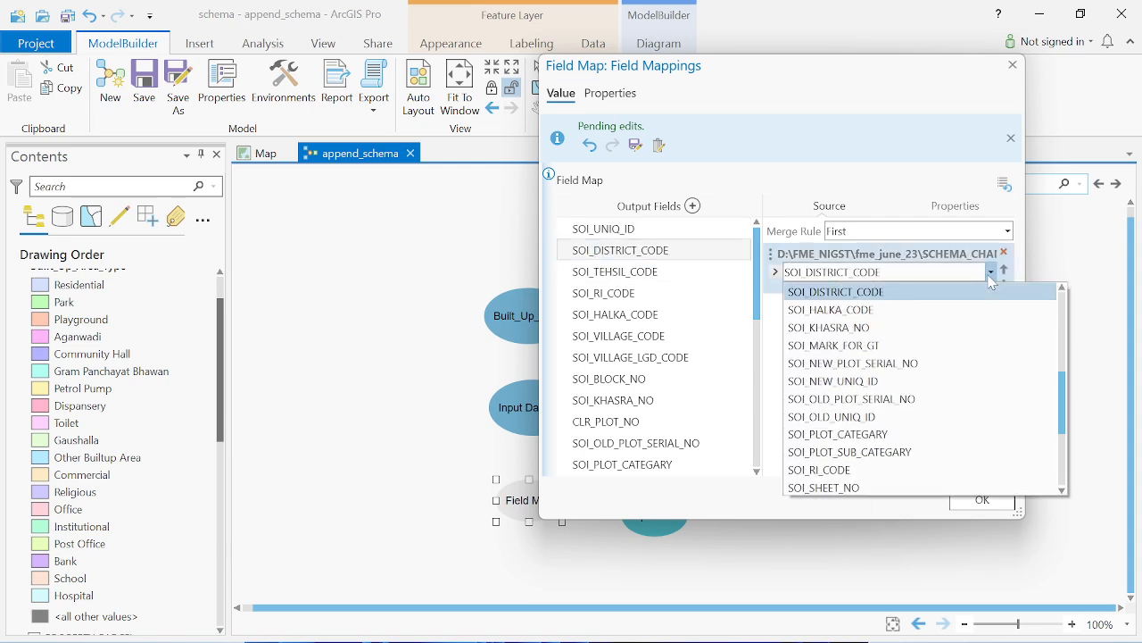
click(1071, 404)
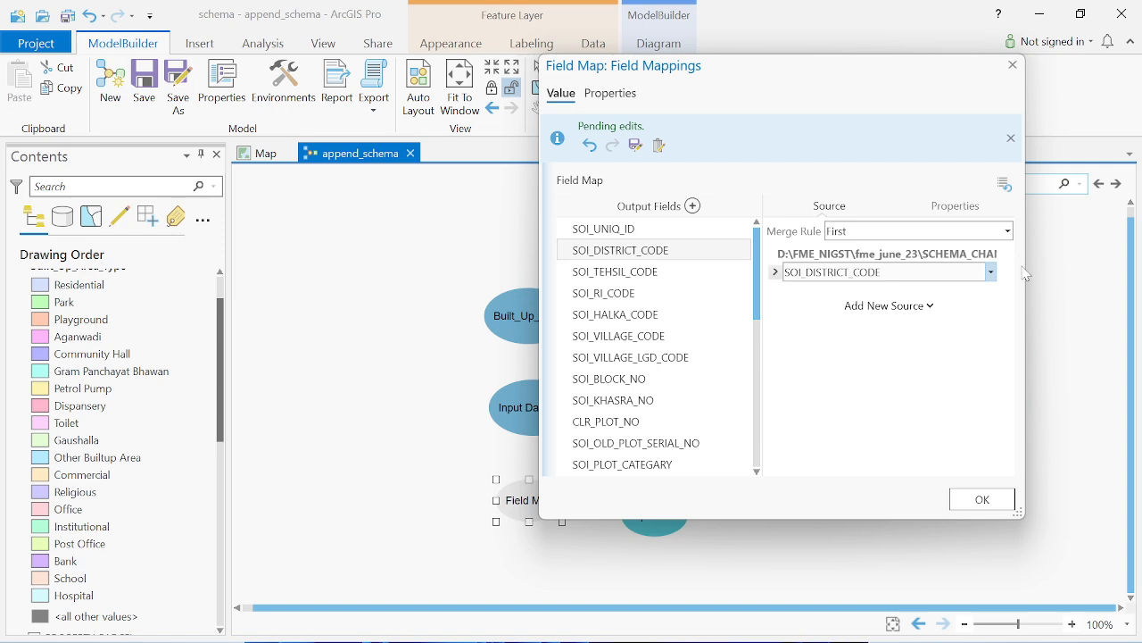
drag(1025, 267, 1118, 266)
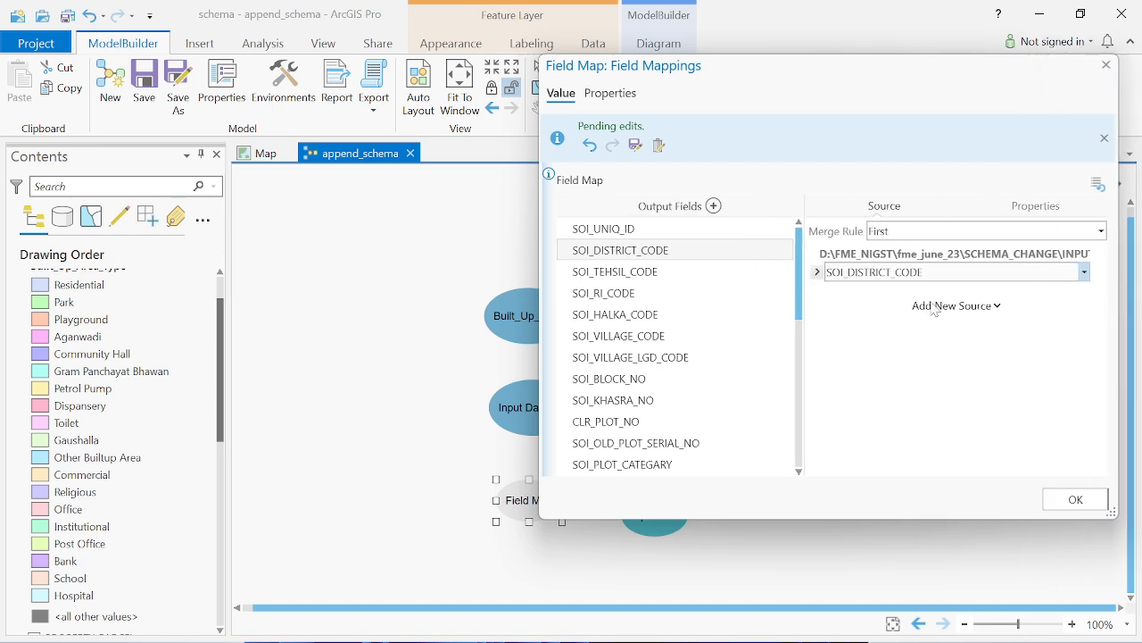
drag(540, 341, 343, 355)
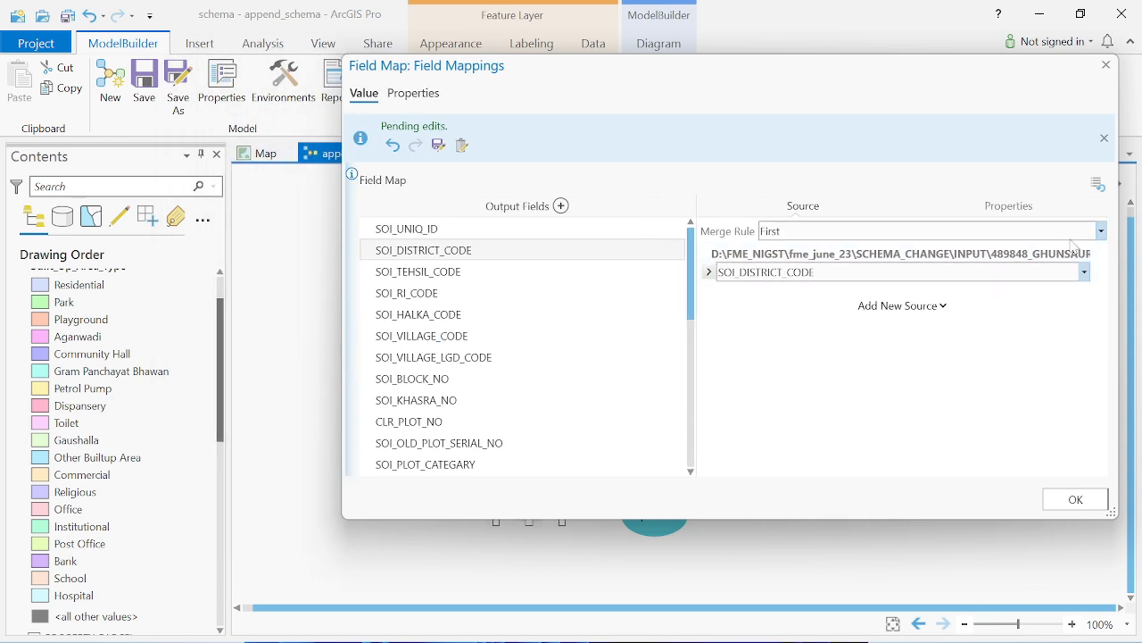
click(1086, 272)
click(1086, 272)
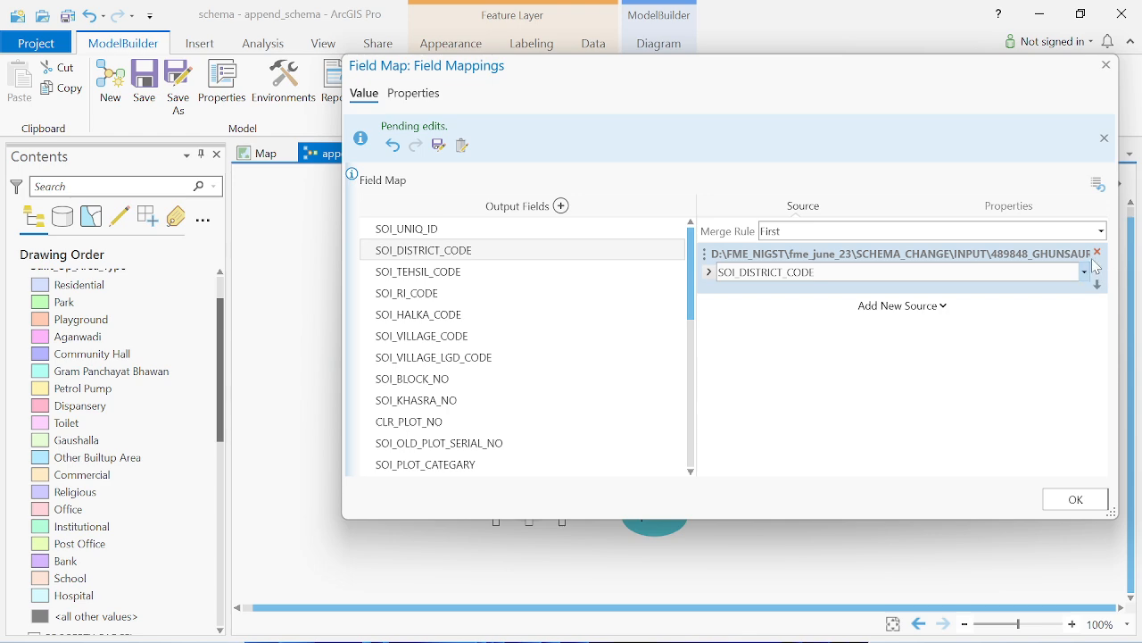
click(1099, 252)
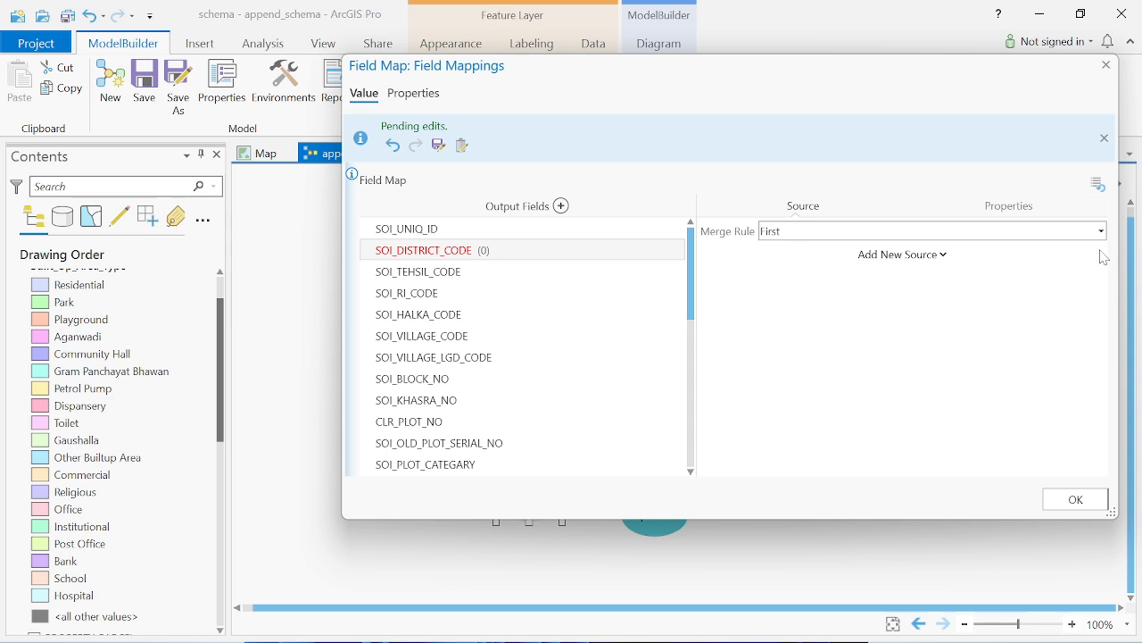
click(889, 259)
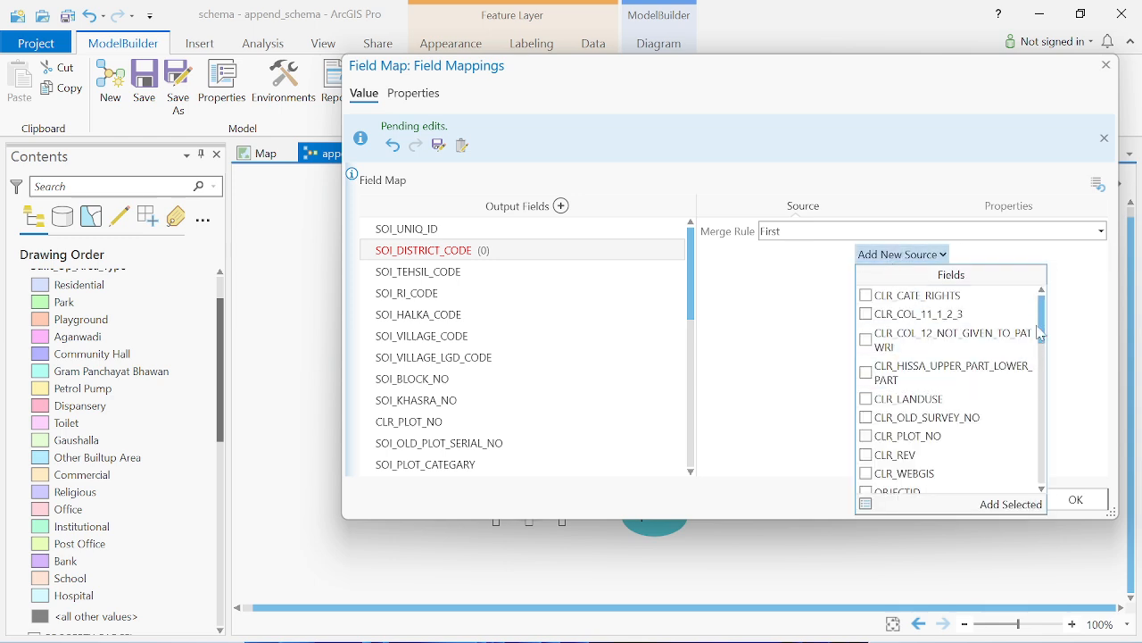
drag(1043, 323, 1010, 341)
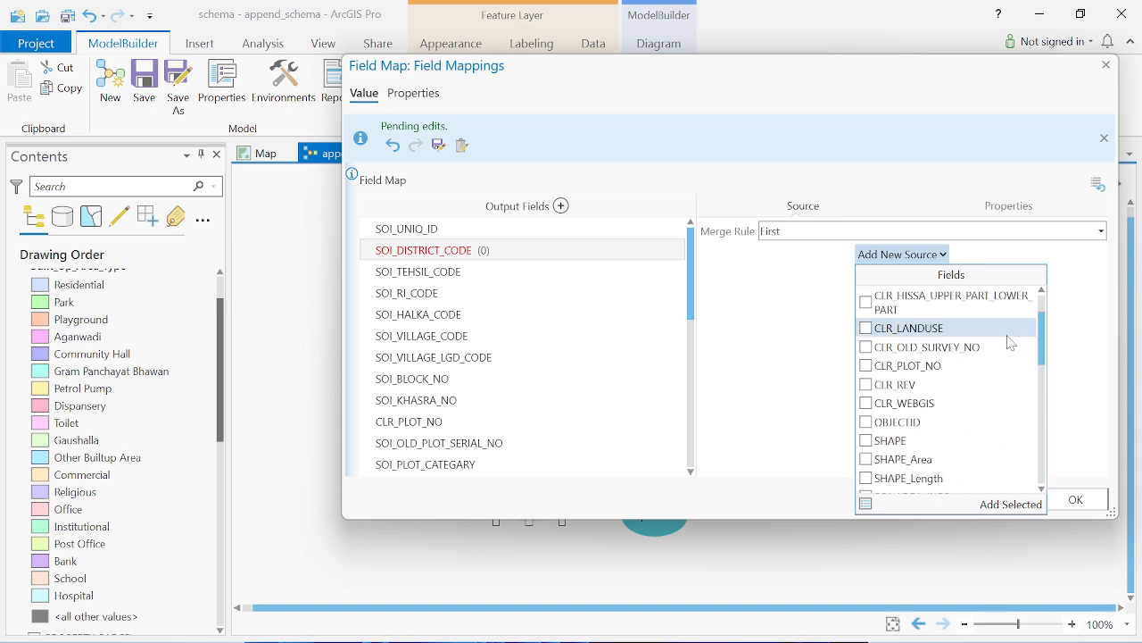
click(1091, 512)
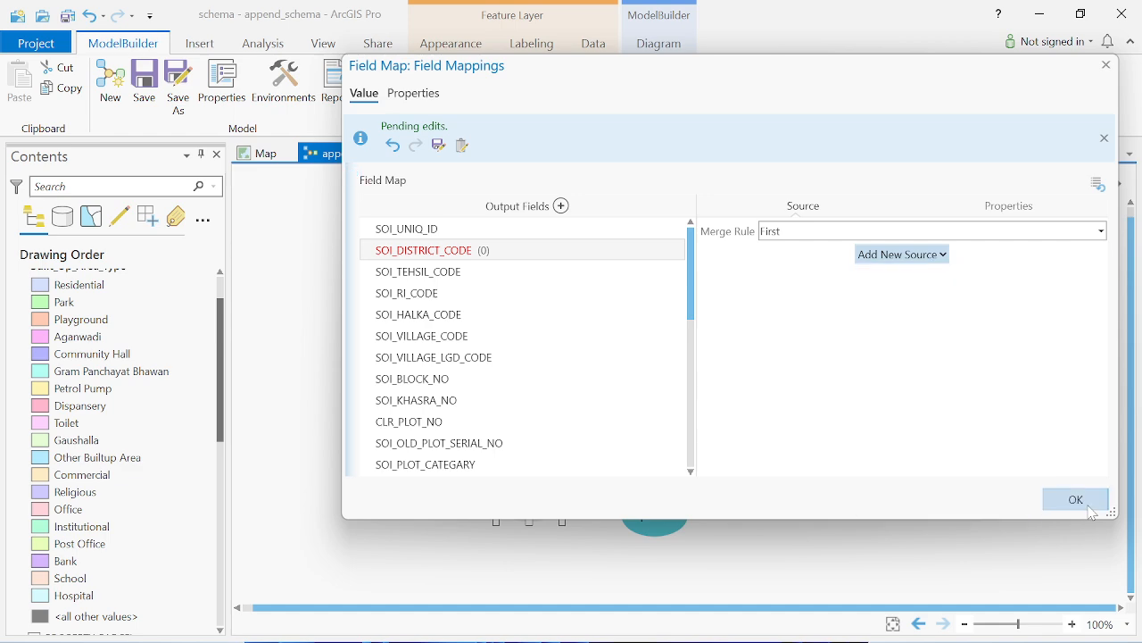
click(1106, 66)
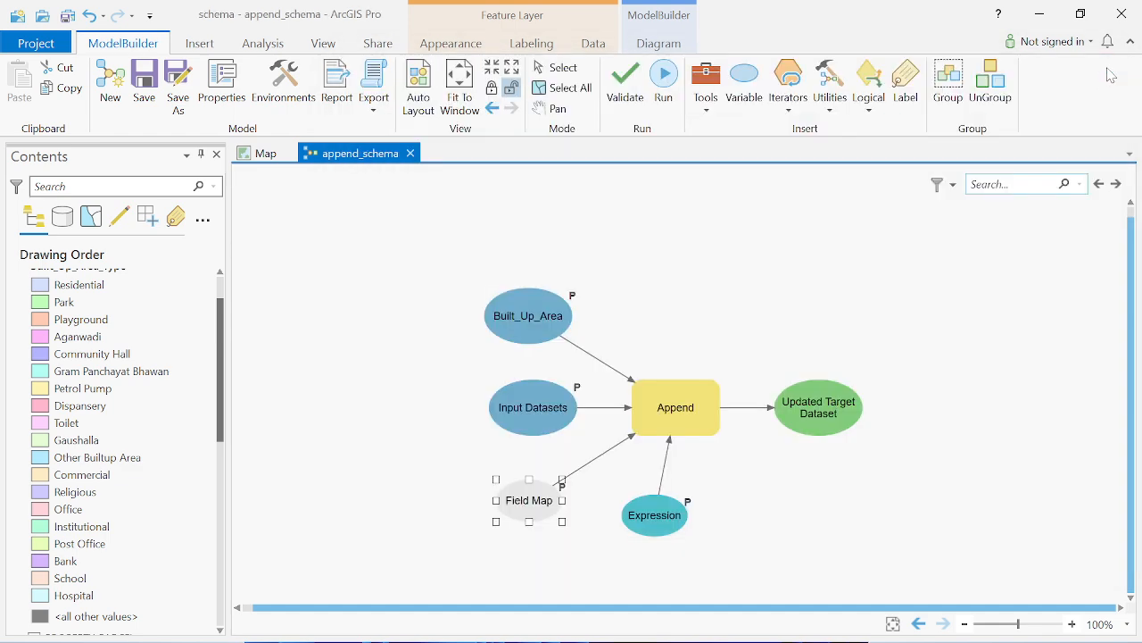
Remove the Built_Up_Area layer from the map, discarding its edits
scroll(223, 393, up, 2)
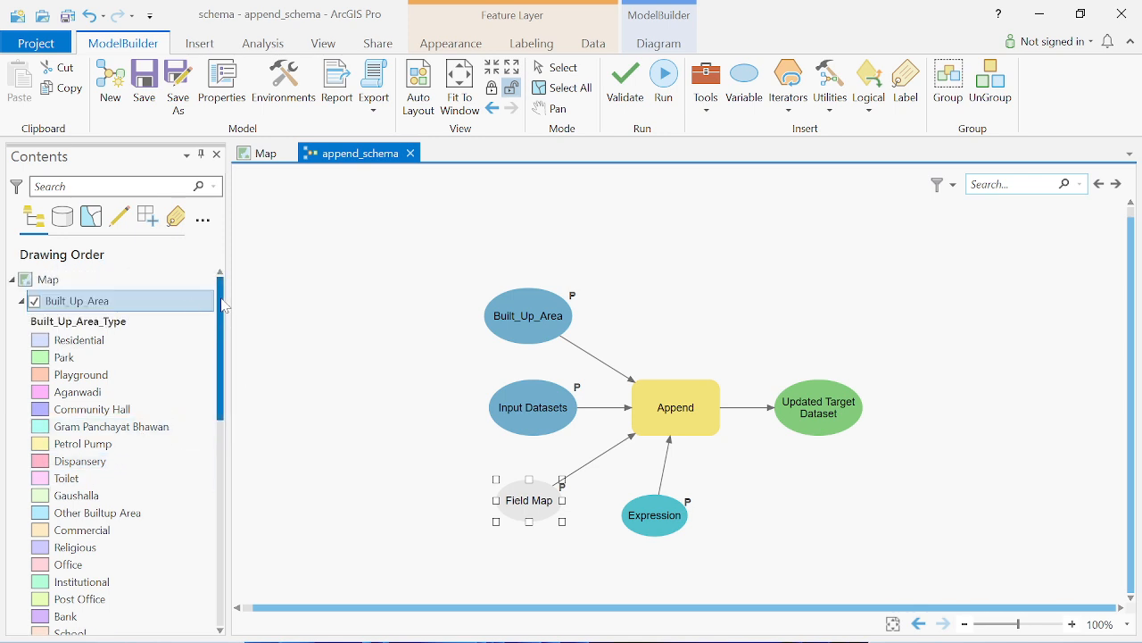
right_click(140, 301)
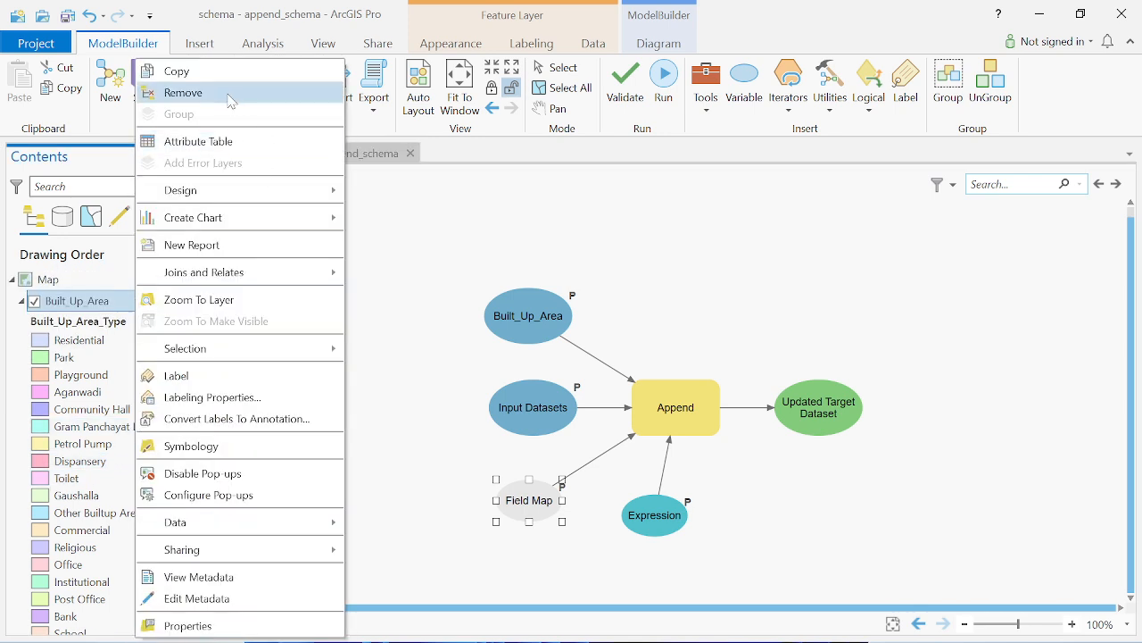
click(226, 94)
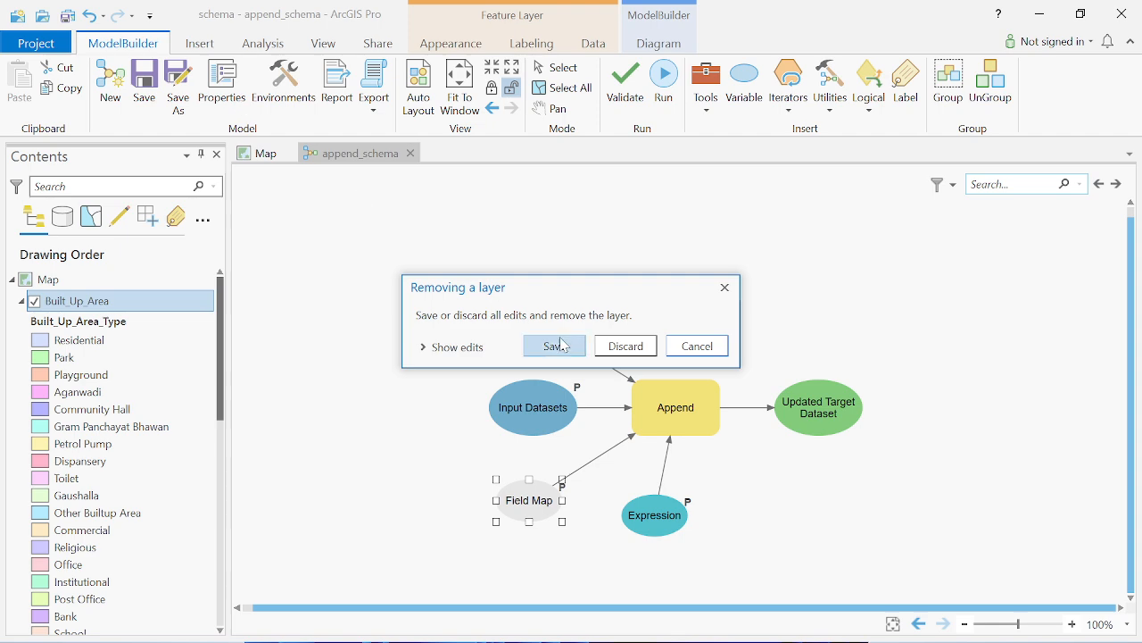
click(631, 355)
click(670, 341)
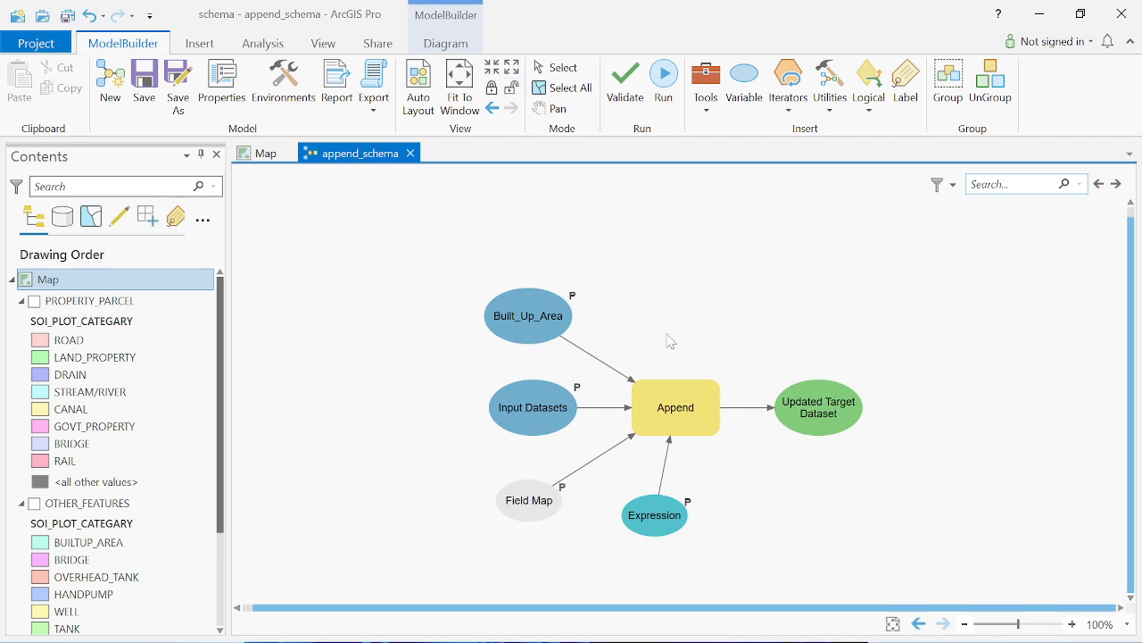
Open the Catalog pane and move it aside from the model diagram, restoring it from full-screen size
click(201, 47)
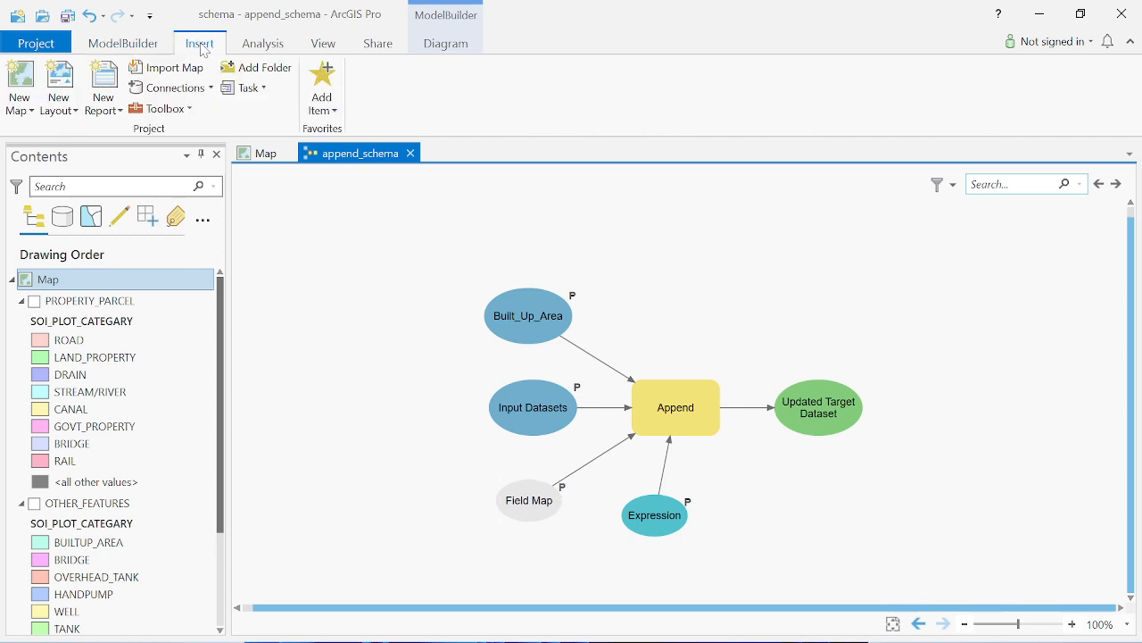
click(325, 46)
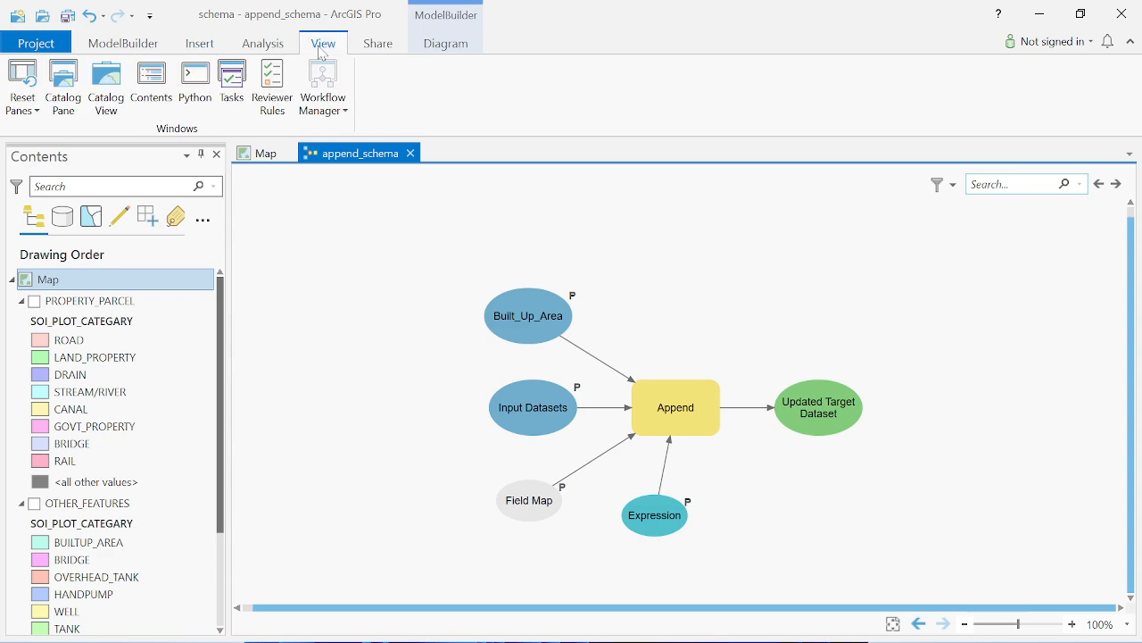
click(62, 81)
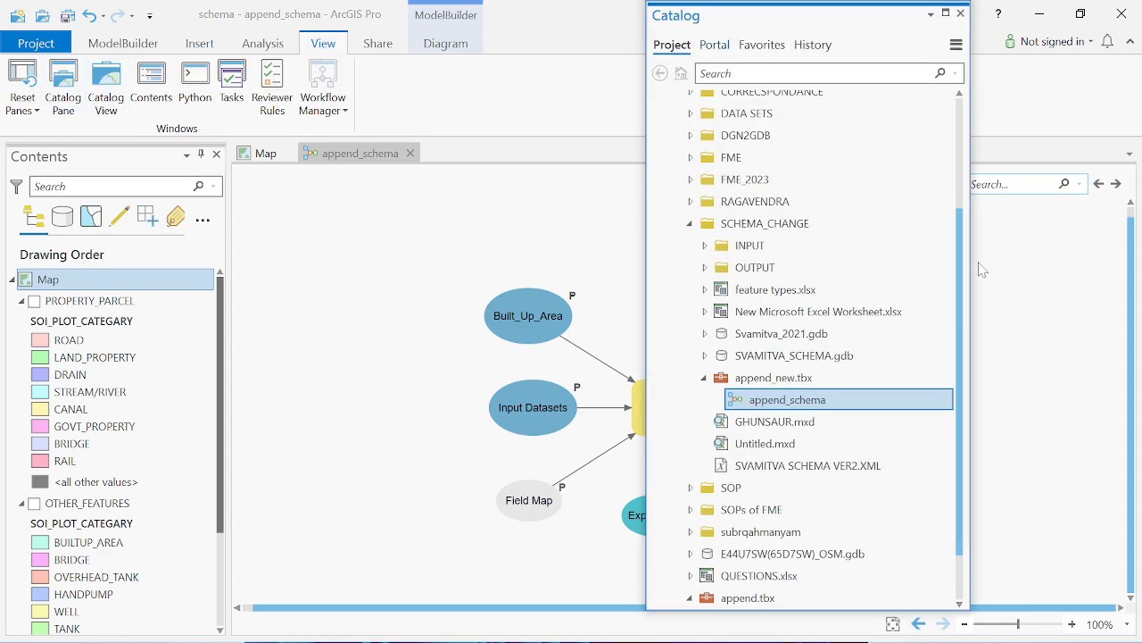
drag(752, 24, 892, 12)
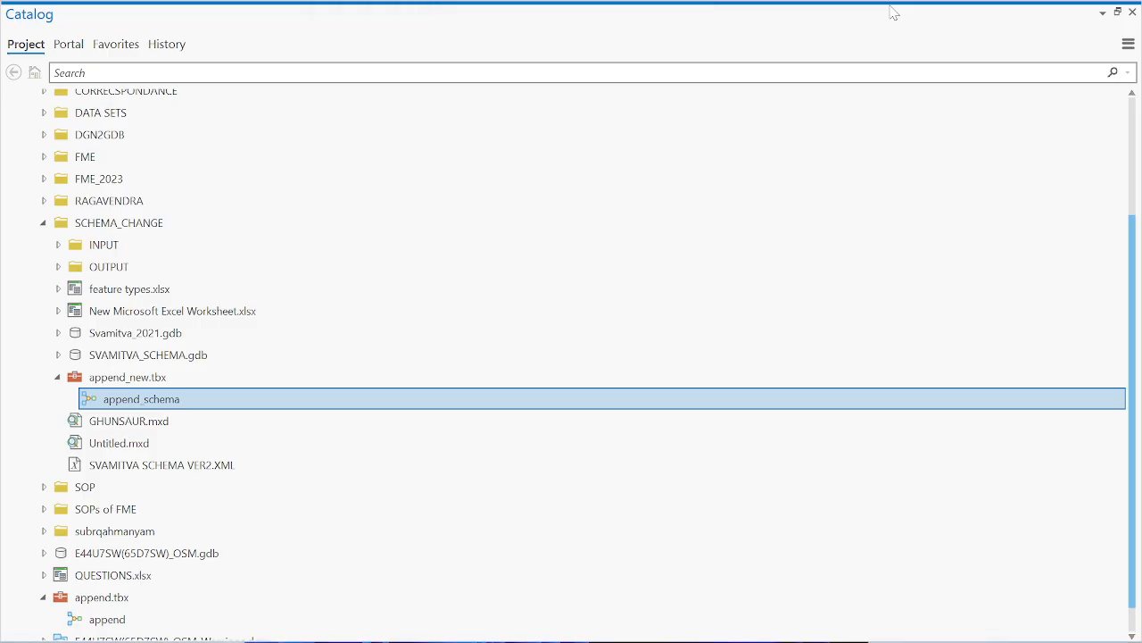
click(1117, 12)
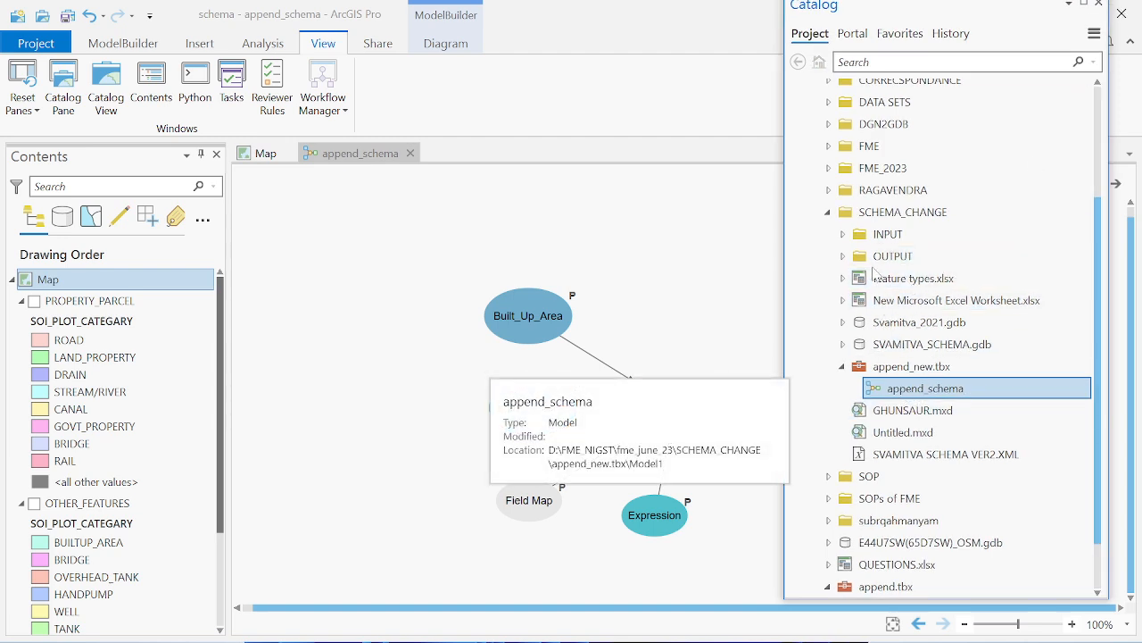
Add the Built_Up_Area feature class from the LandUse dataset of OUTPUT's GHUNSAUR_OUTPUT.gdb to the map
click(844, 257)
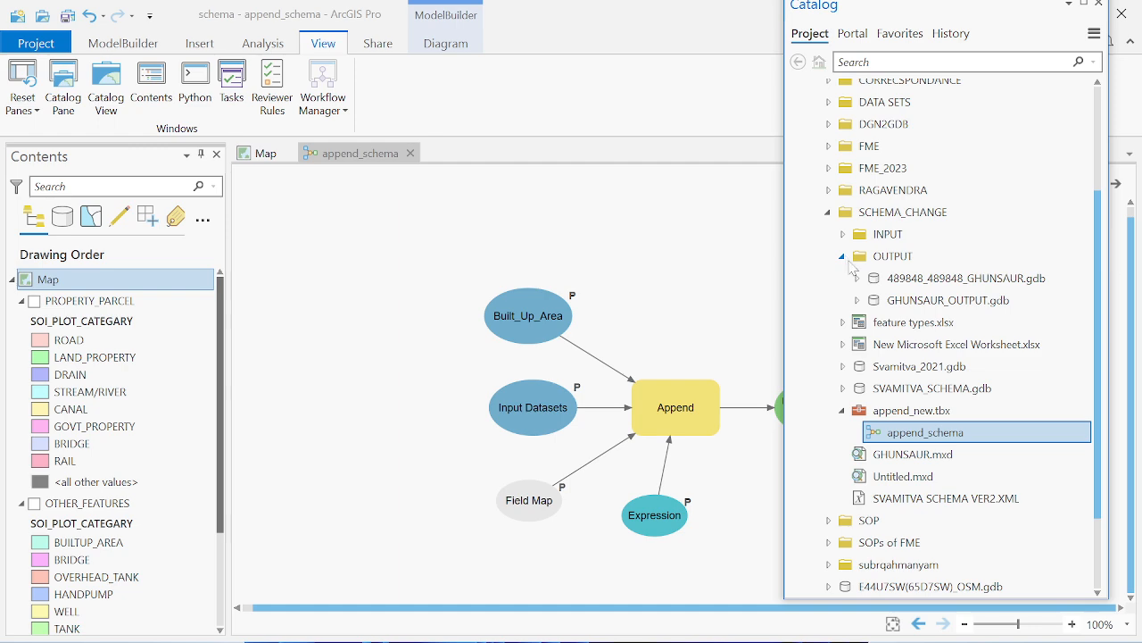
click(857, 301)
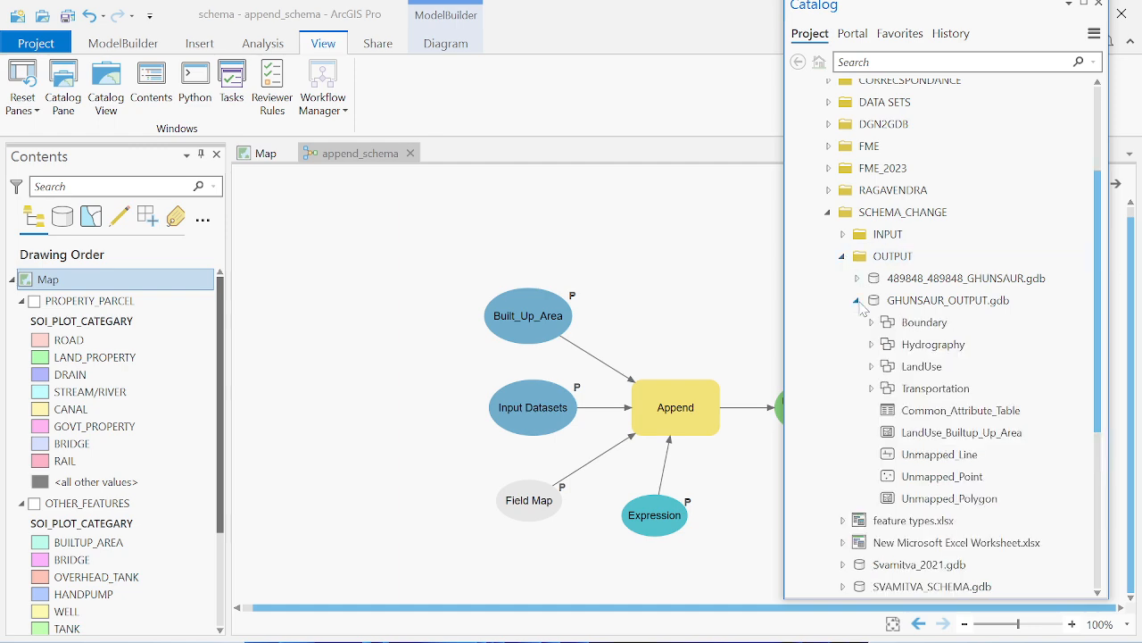
click(871, 366)
click(946, 389)
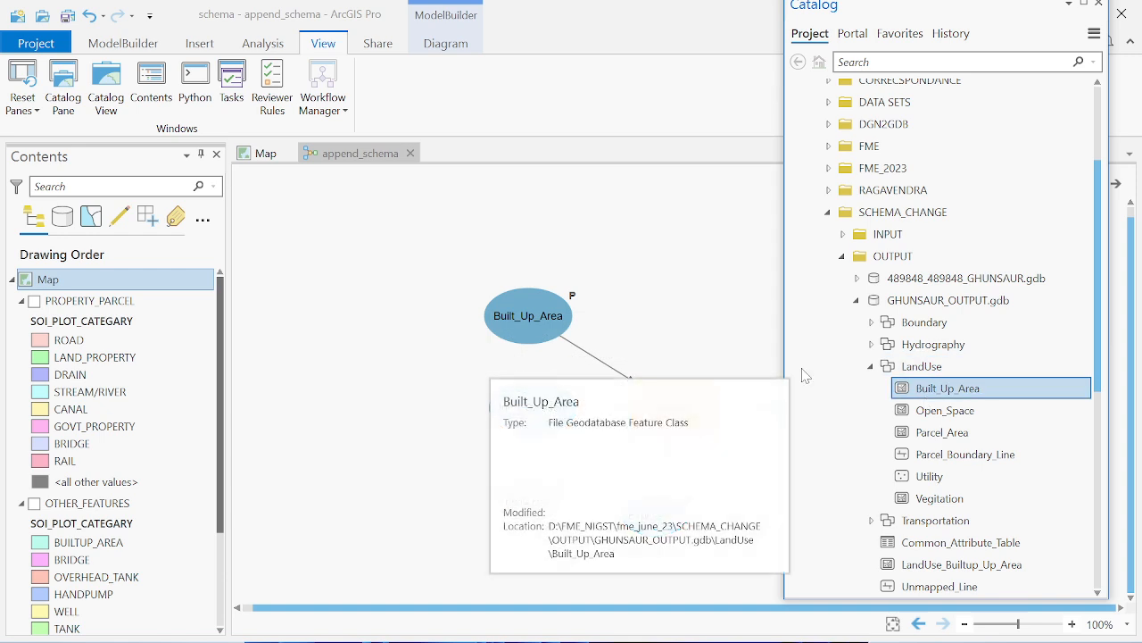
click(264, 154)
drag(919, 389, 513, 288)
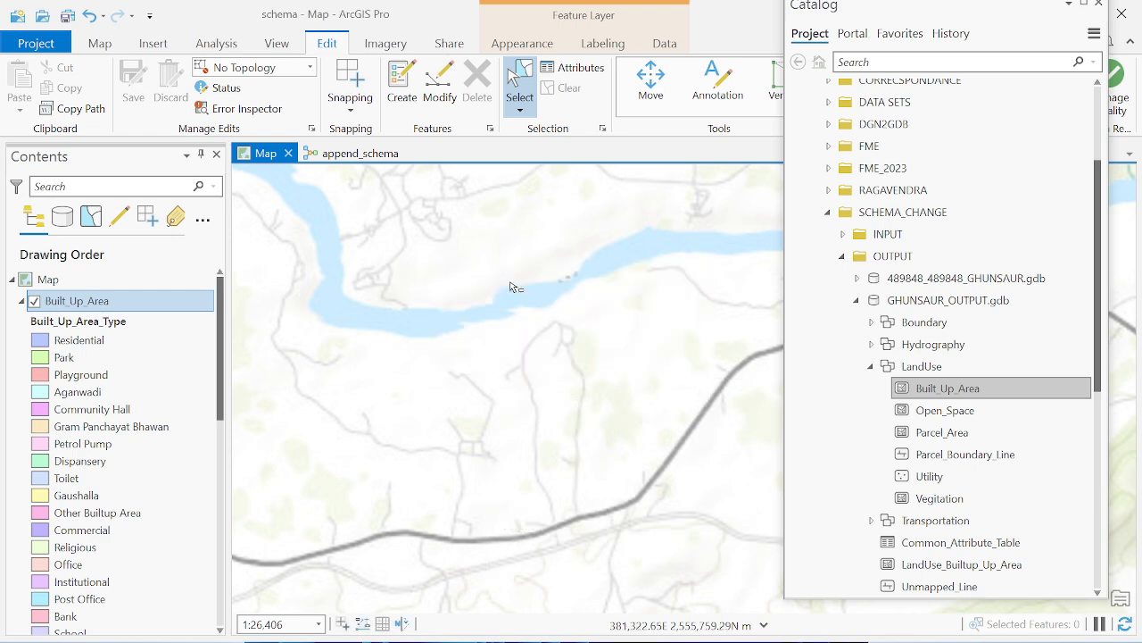
Narrow the Catalog pane beside the append_schema model and check the Field Map variable's output fields
click(339, 153)
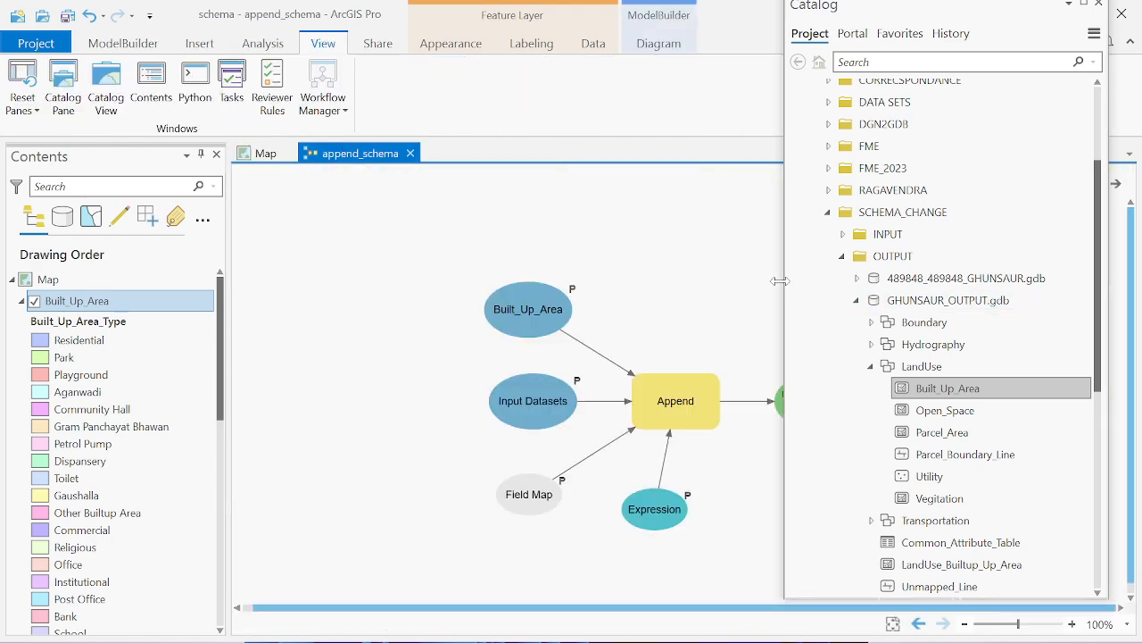
drag(782, 283, 951, 311)
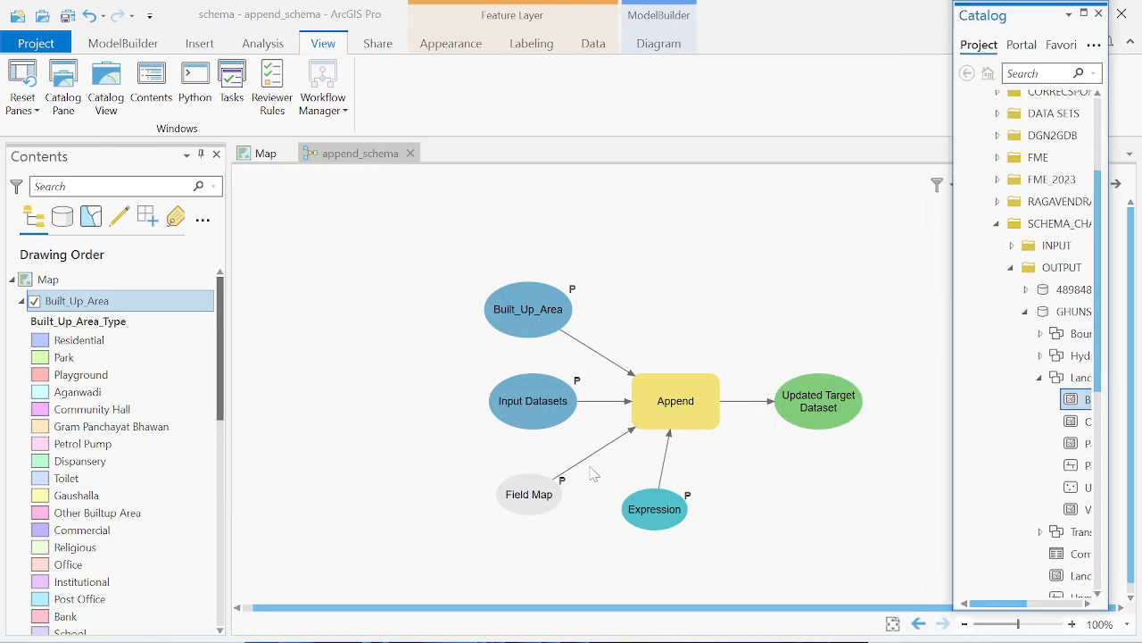
right_click(524, 507)
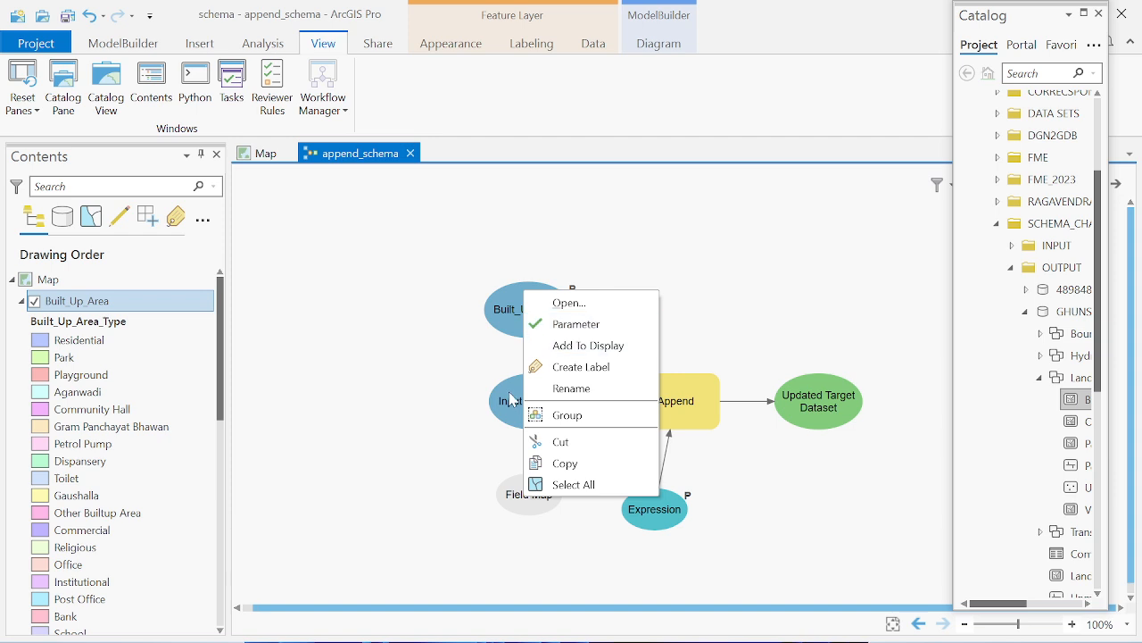
click(572, 303)
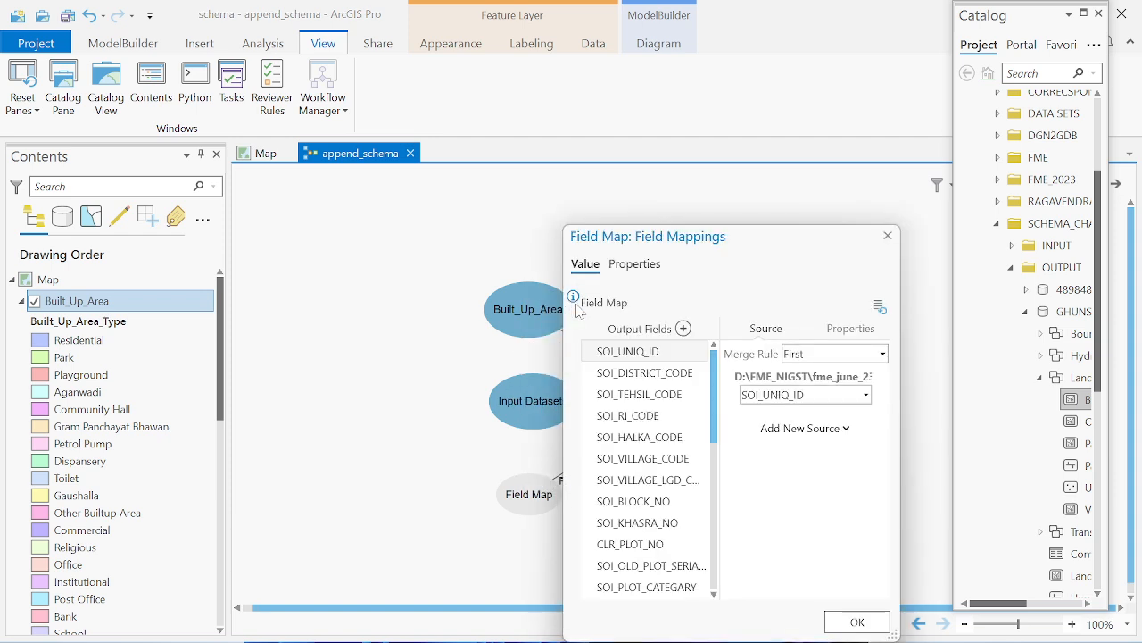
click(887, 236)
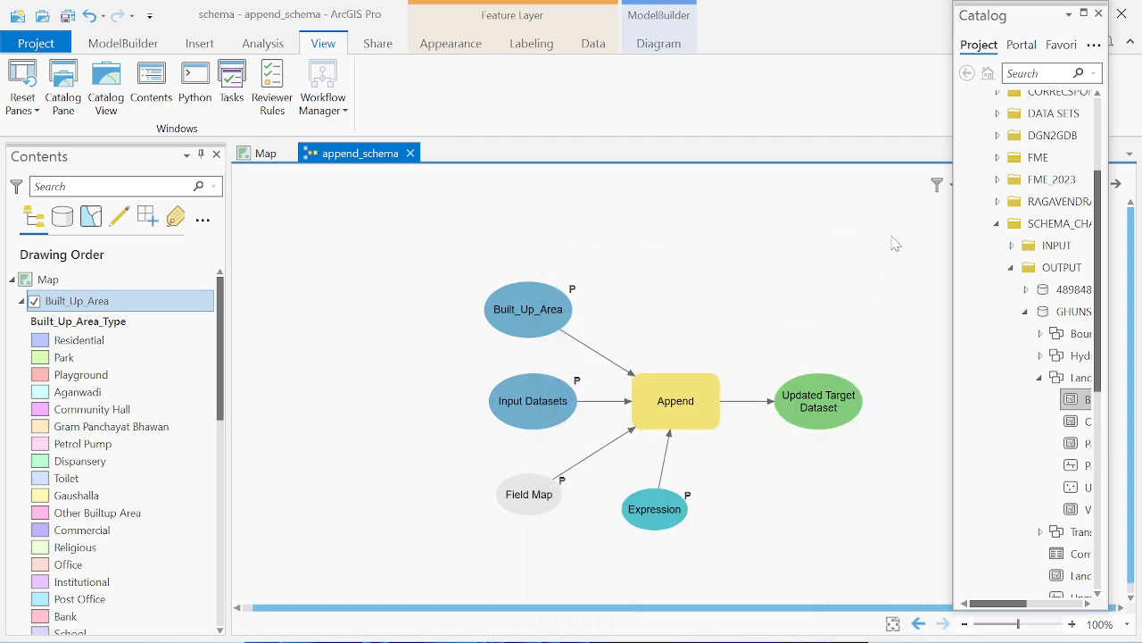
Check the Input Datasets variable and accept OTHER_FEATURES as its value
right_click(533, 403)
click(565, 407)
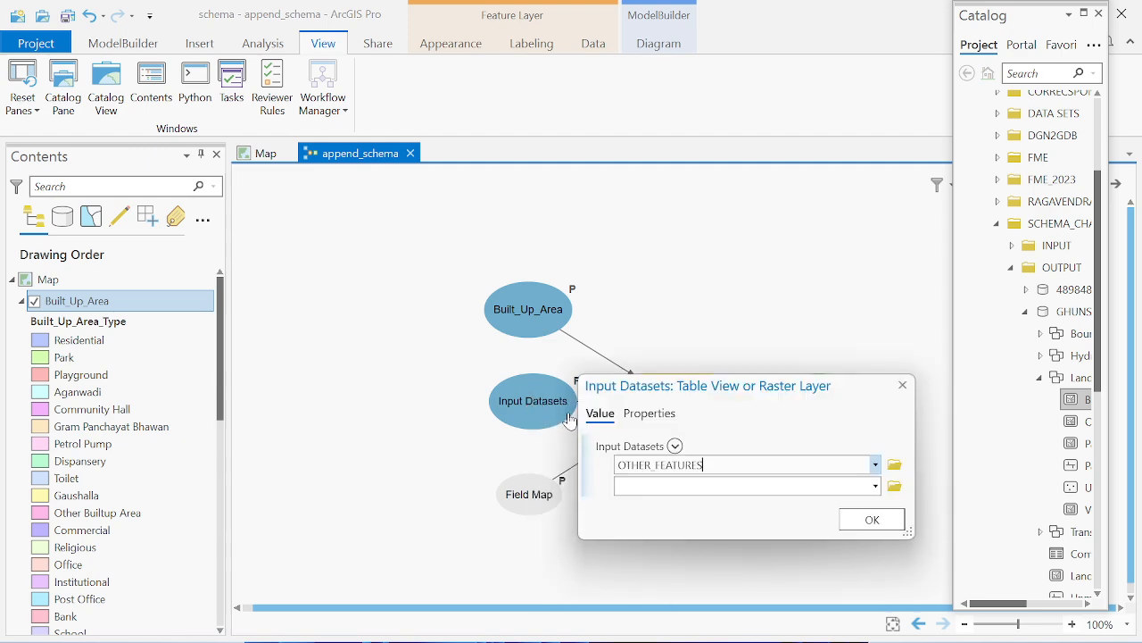
click(872, 520)
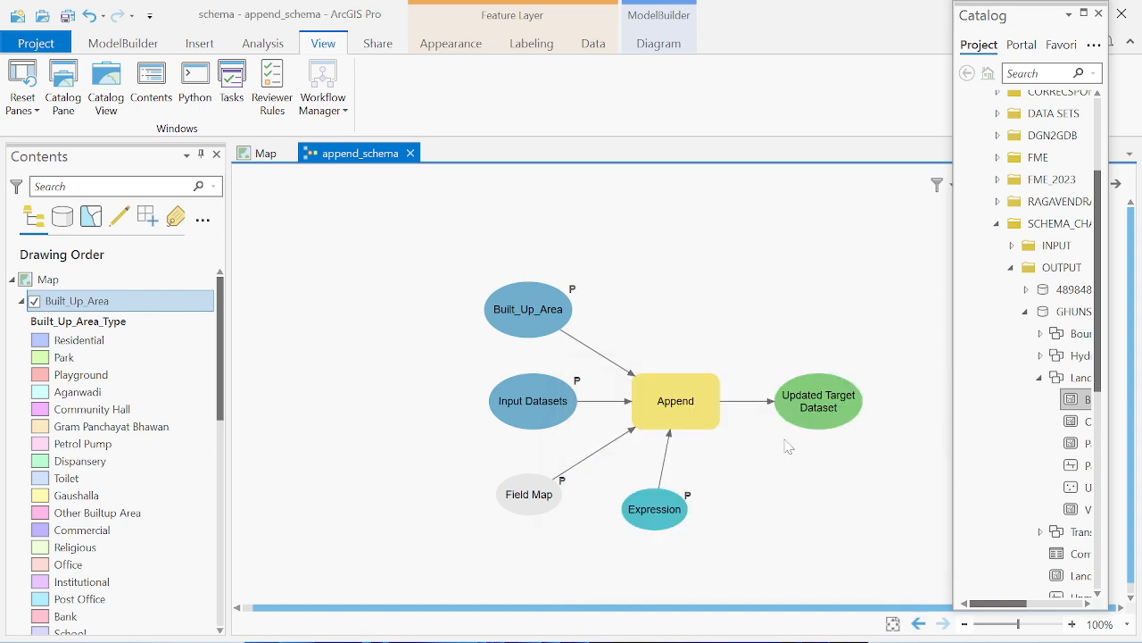
Reselect the Built_Up_Area layer as the value of the model's Built_Up_Area variable
right_click(528, 316)
click(572, 321)
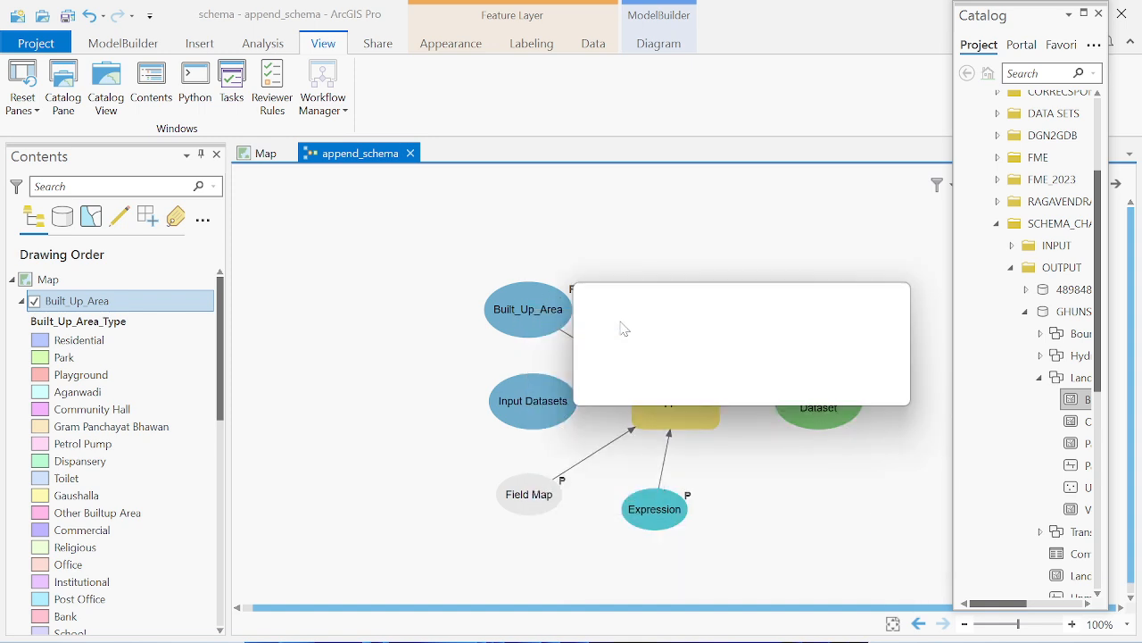
click(872, 371)
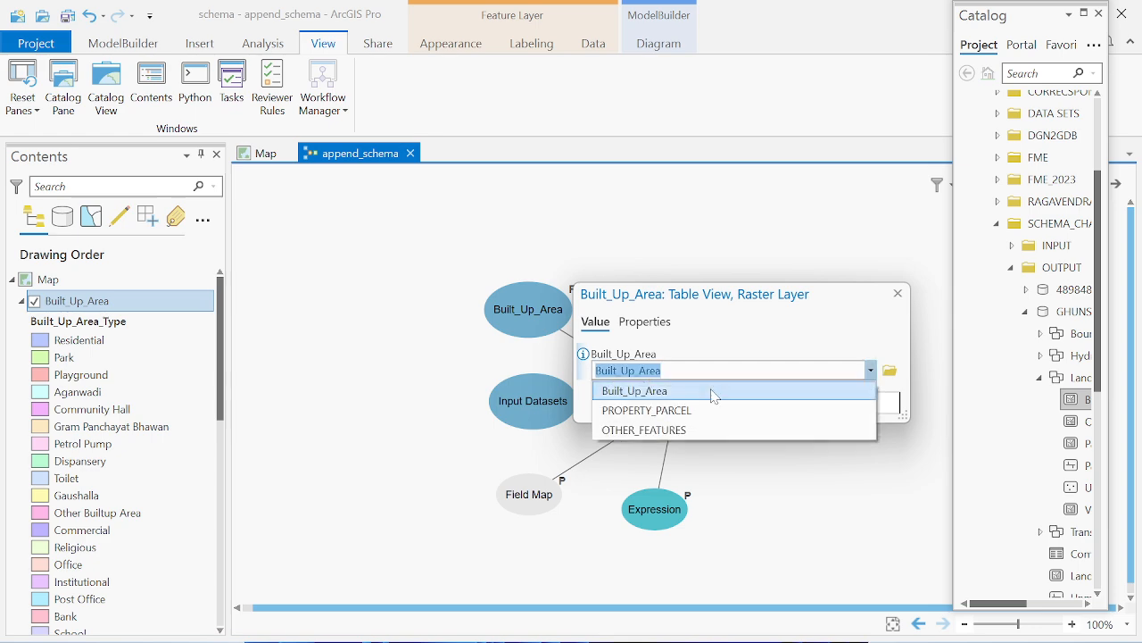
click(670, 424)
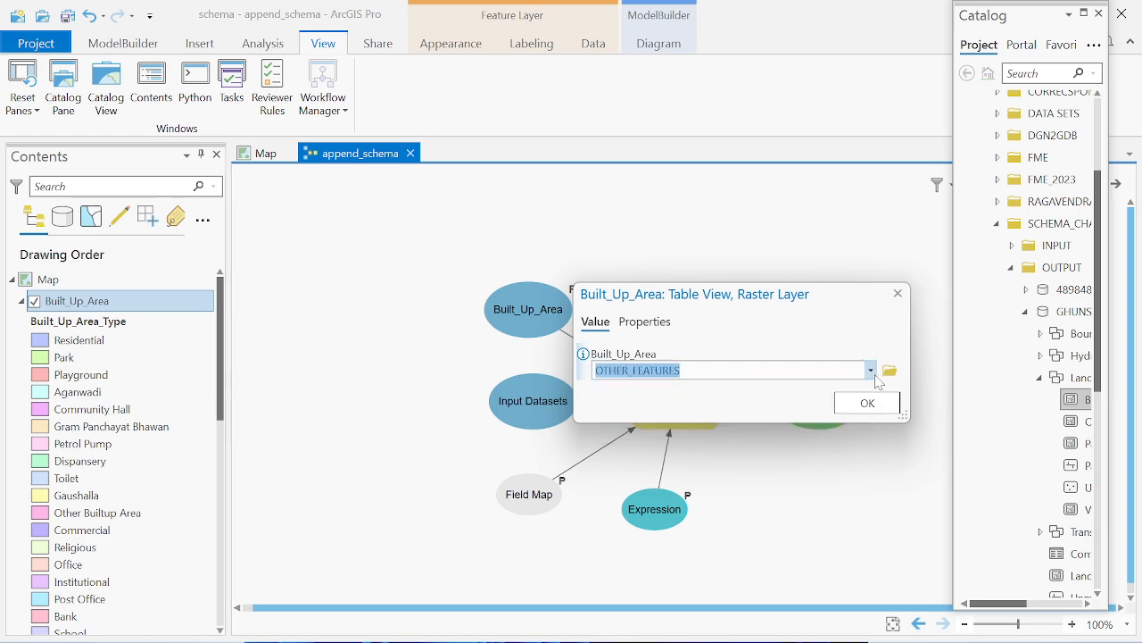
click(872, 373)
click(671, 391)
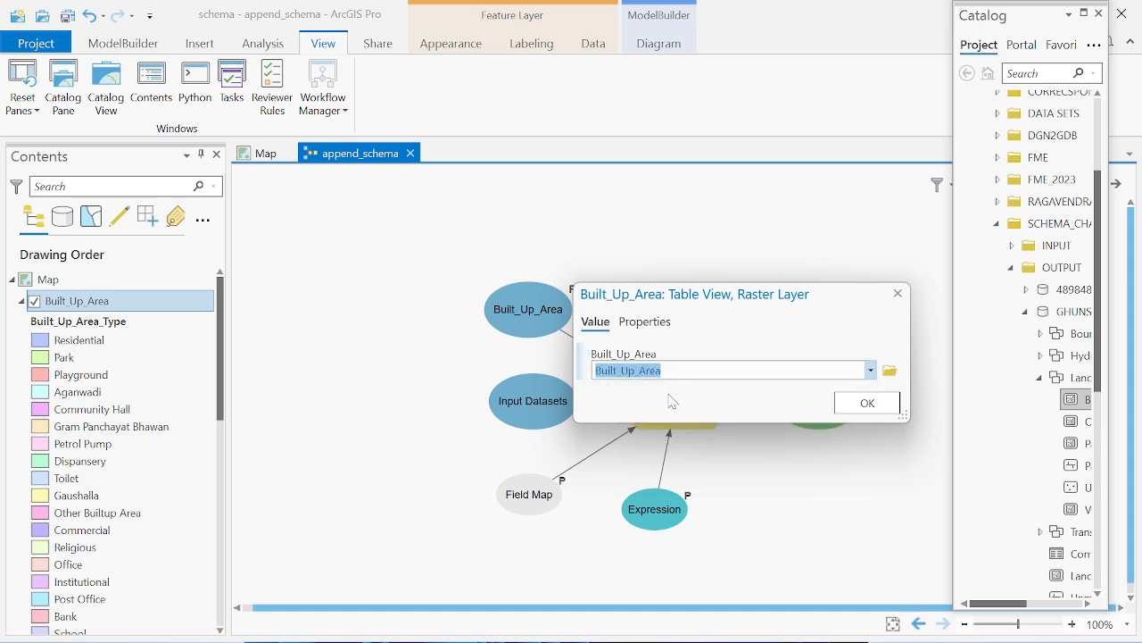
click(862, 407)
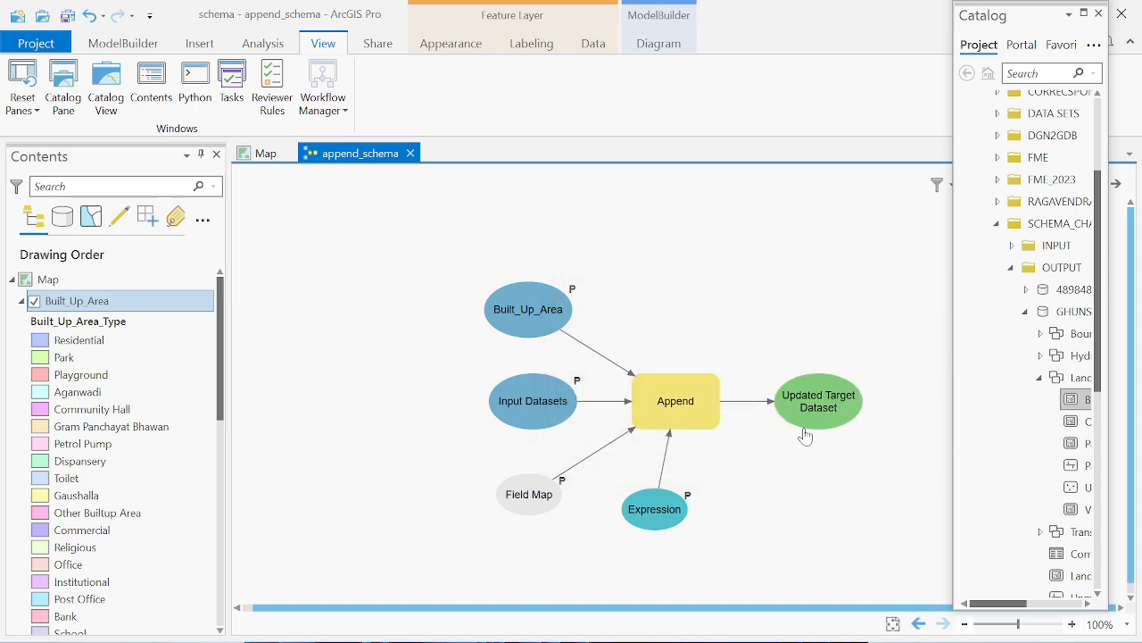
Review the Expression variable's clause and accept SOI_PLOT_CATEGARY is equal to 1 - BUILTUP_AREA
right_click(646, 518)
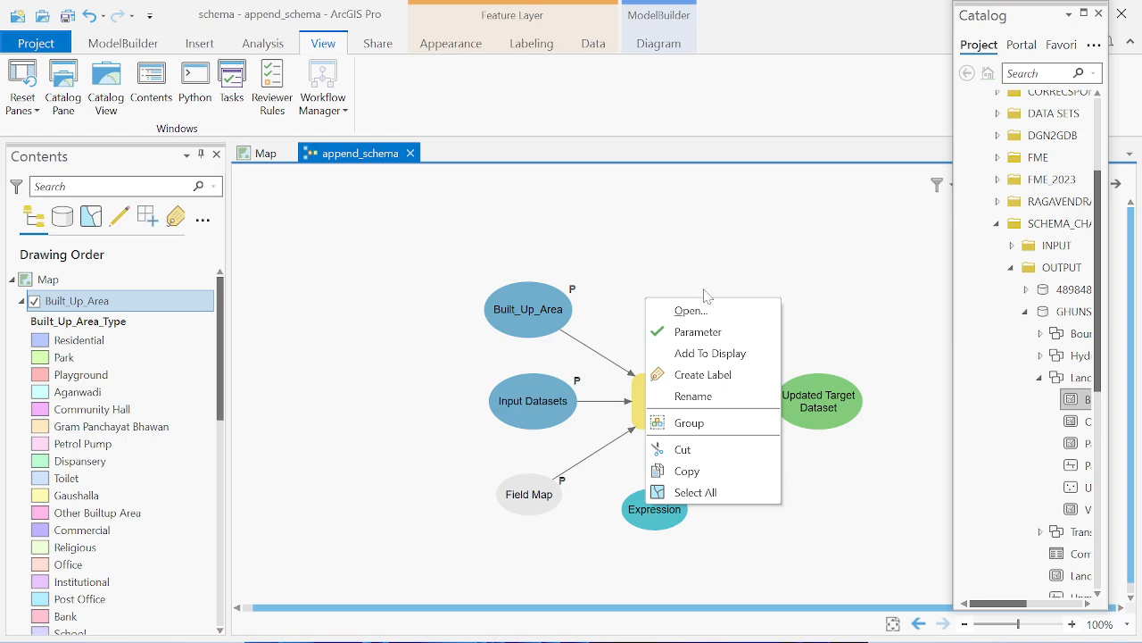
click(689, 315)
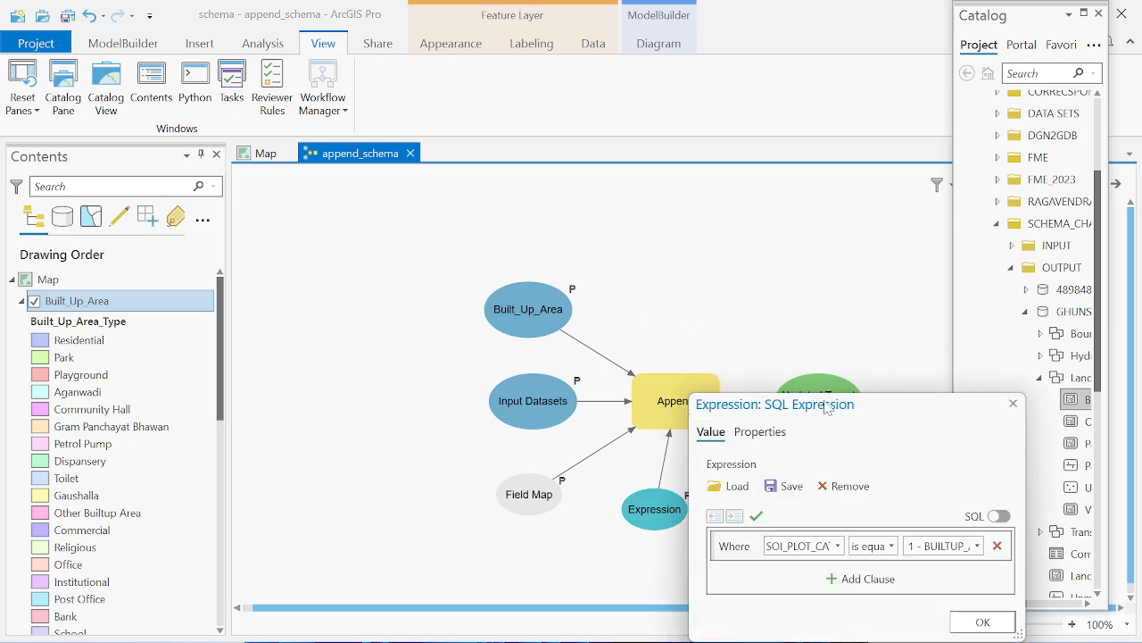
click(661, 329)
click(665, 337)
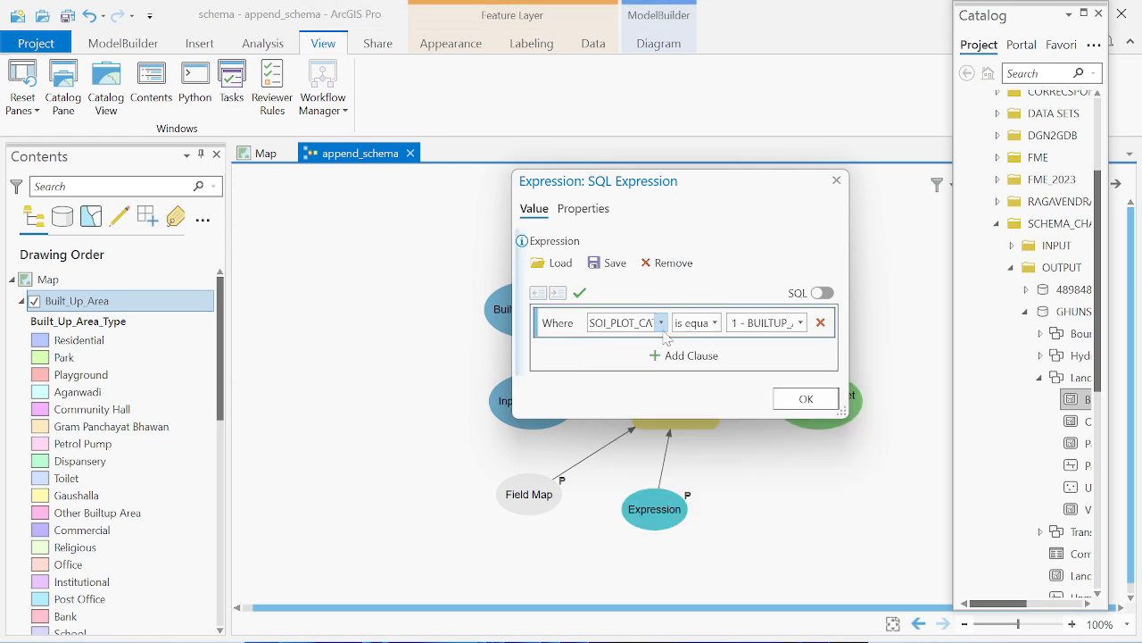
click(797, 327)
click(798, 329)
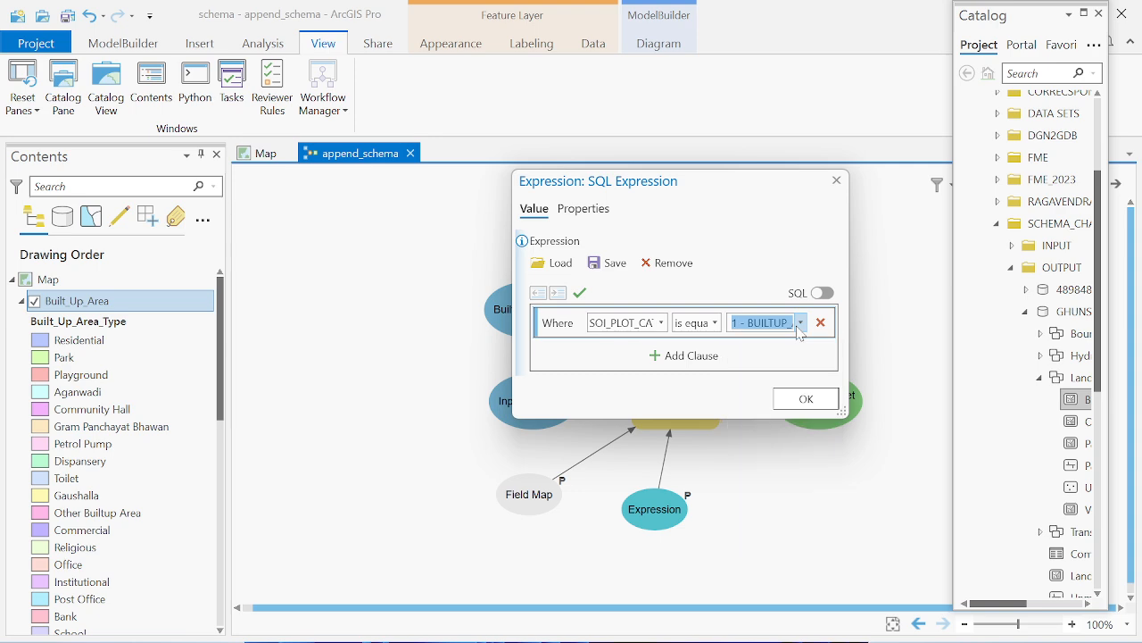
click(799, 400)
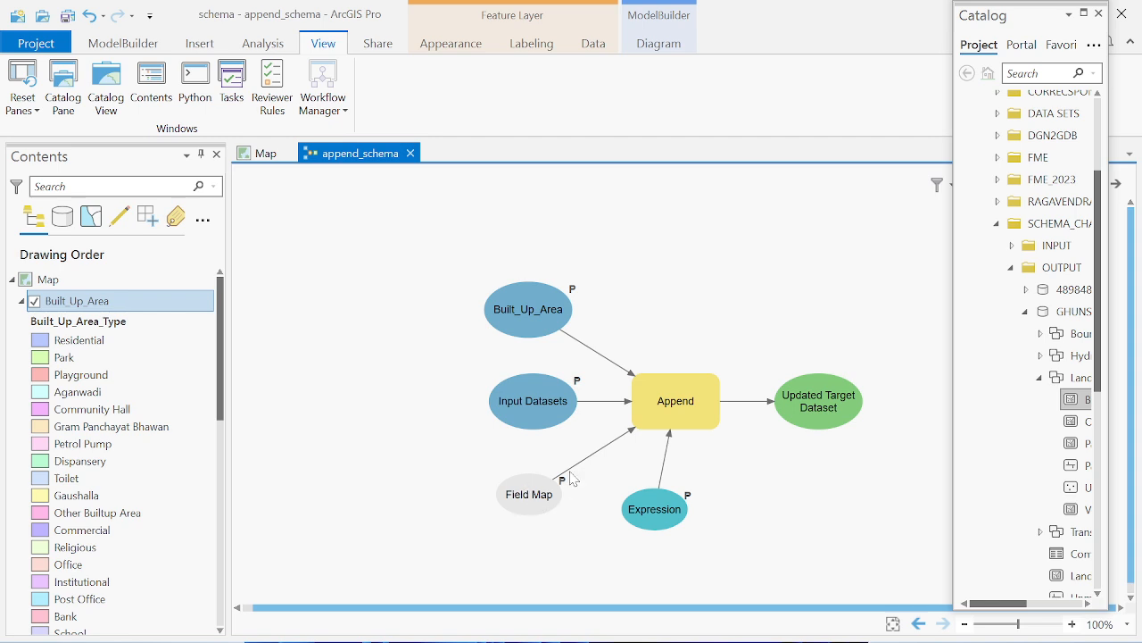
Create a Schema Type variable from the Append tool's parameters and place it above the Append tool
right_click(681, 407)
mouse_move(737, 464)
mouse_move(880, 475)
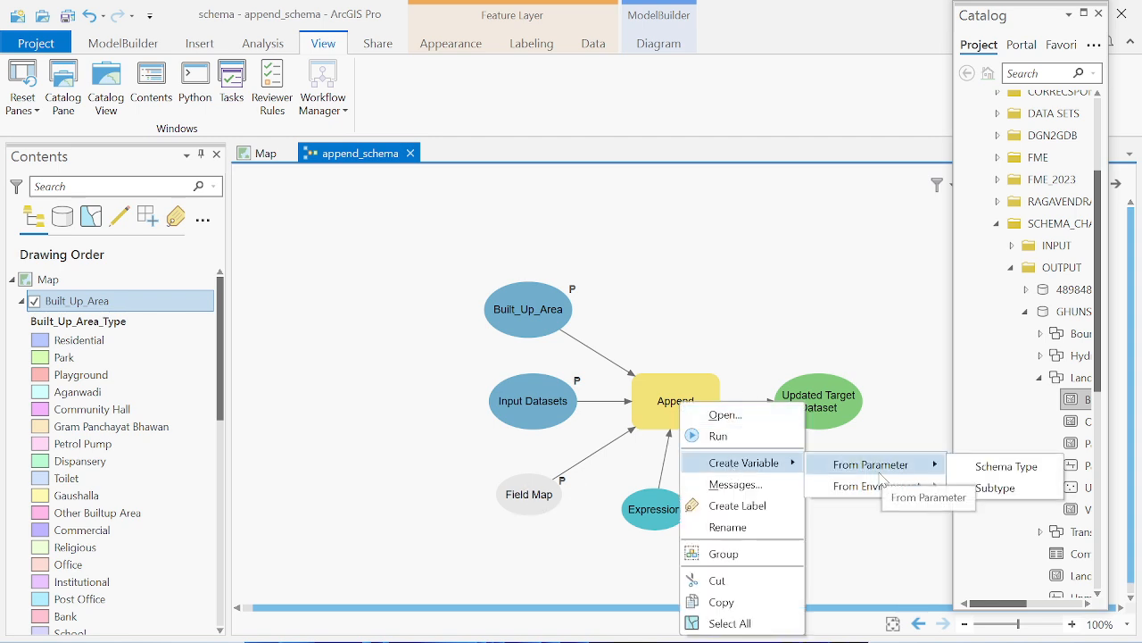
click(997, 479)
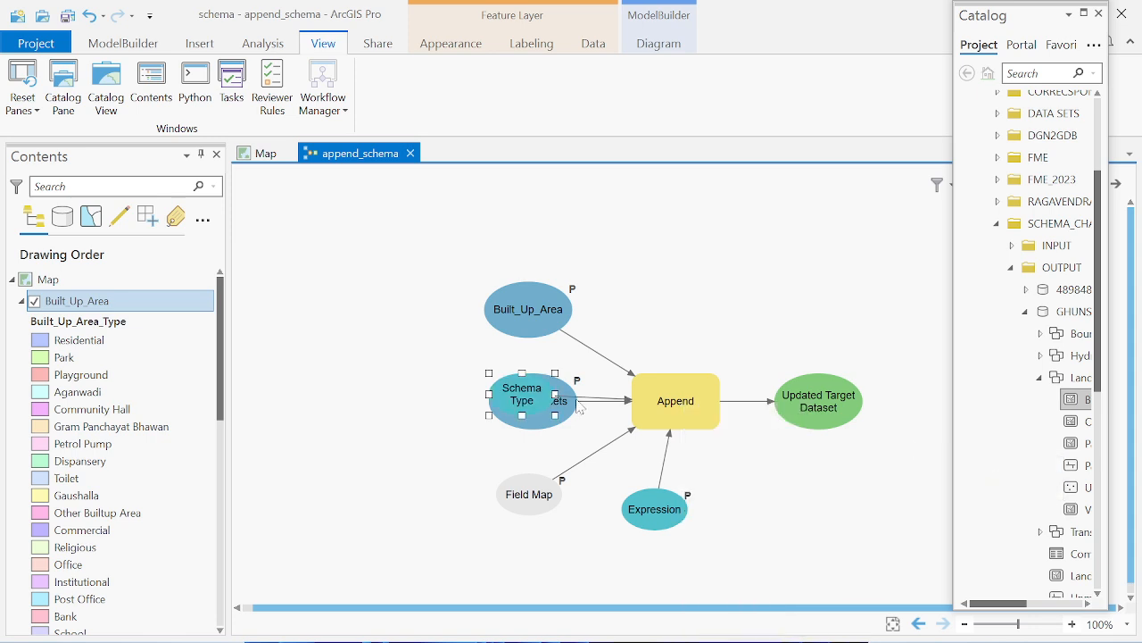
drag(728, 318, 672, 271)
click(749, 312)
Set the Schema Type variable to Use the Field Map to reconcile schema differences
double_click(685, 294)
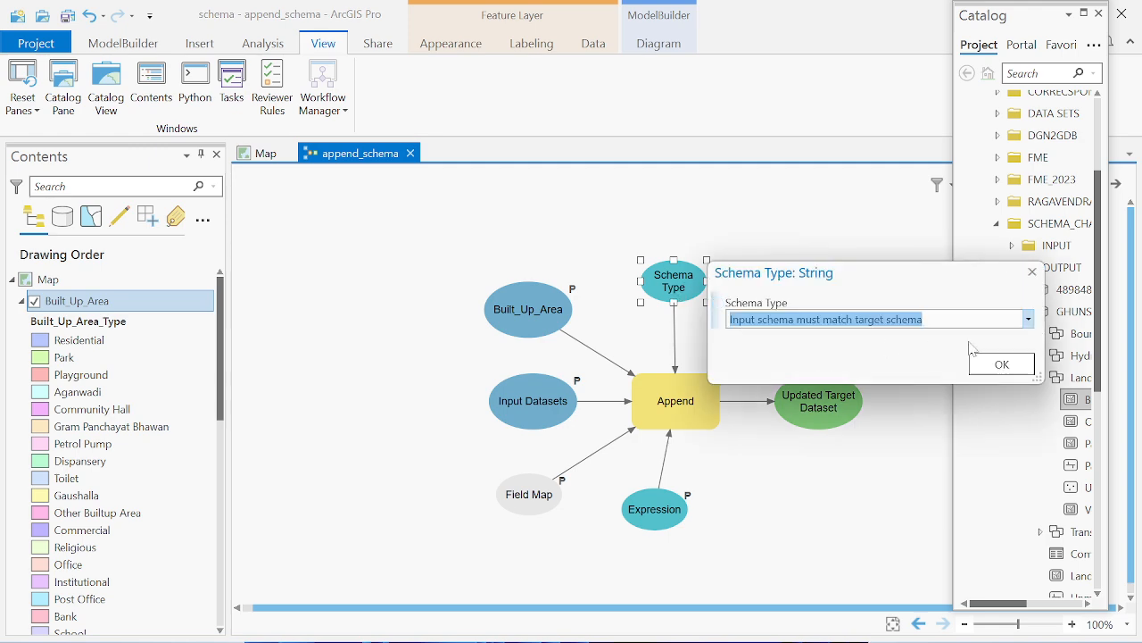
click(1028, 319)
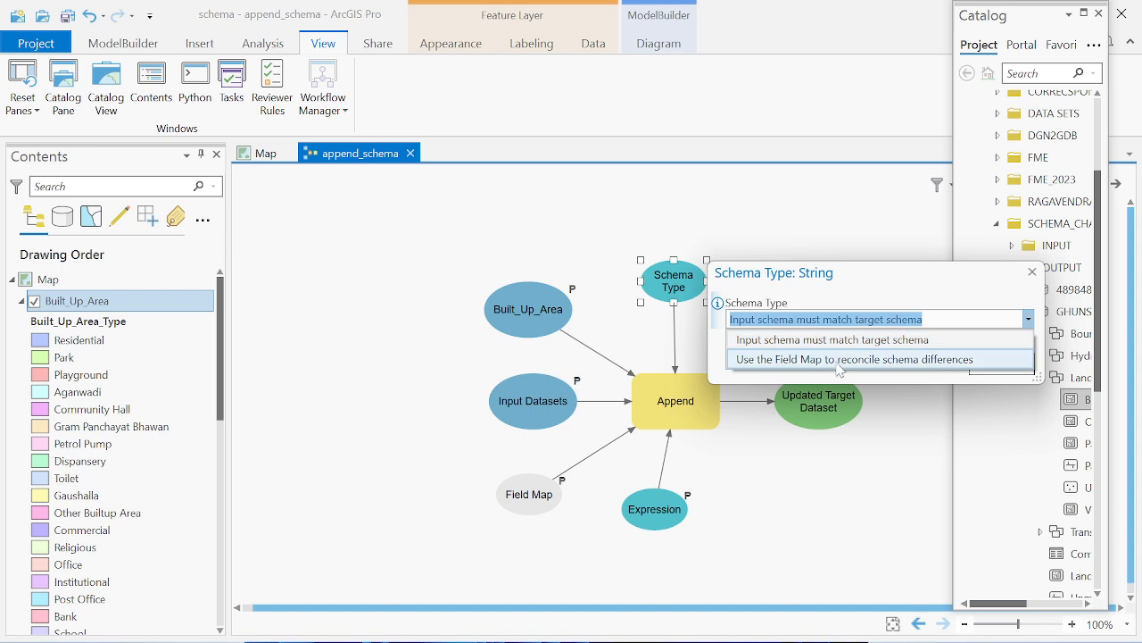
click(911, 360)
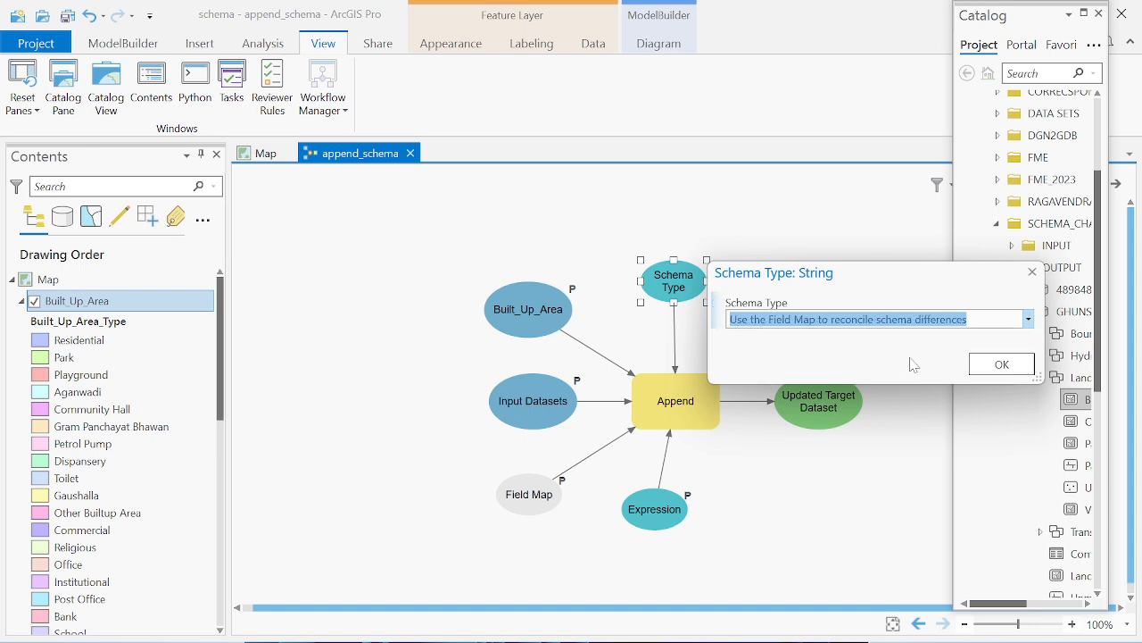
click(1000, 364)
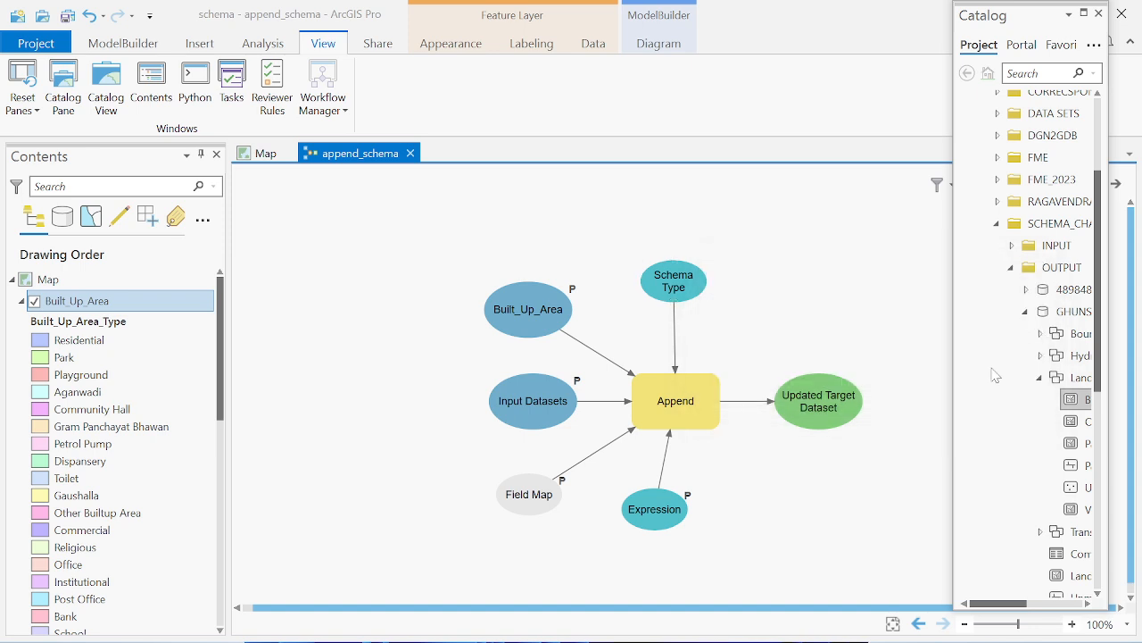
Open the Field Map variable and assign SOI_DISTRICT_CODE as the source of the District_Code output field
double_click(523, 503)
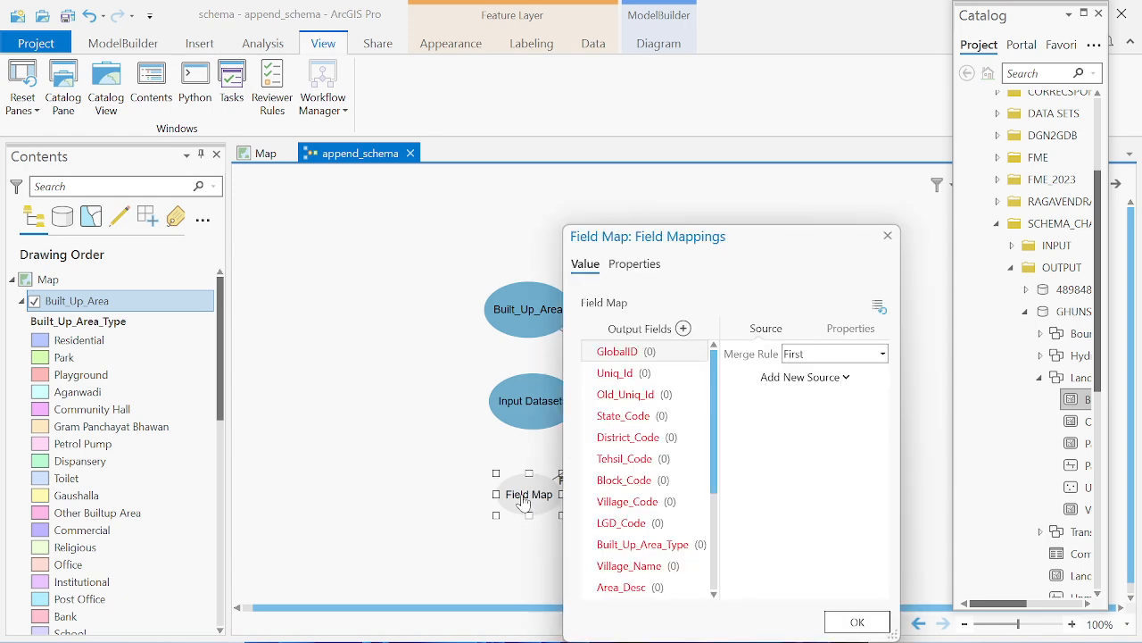
click(621, 422)
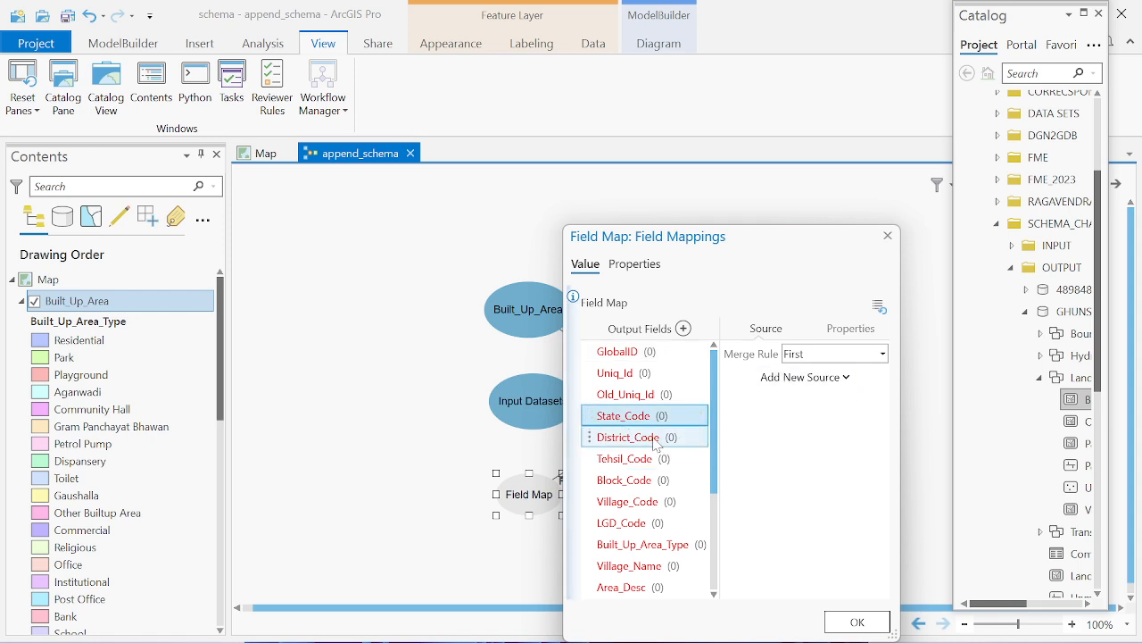
click(658, 438)
click(848, 375)
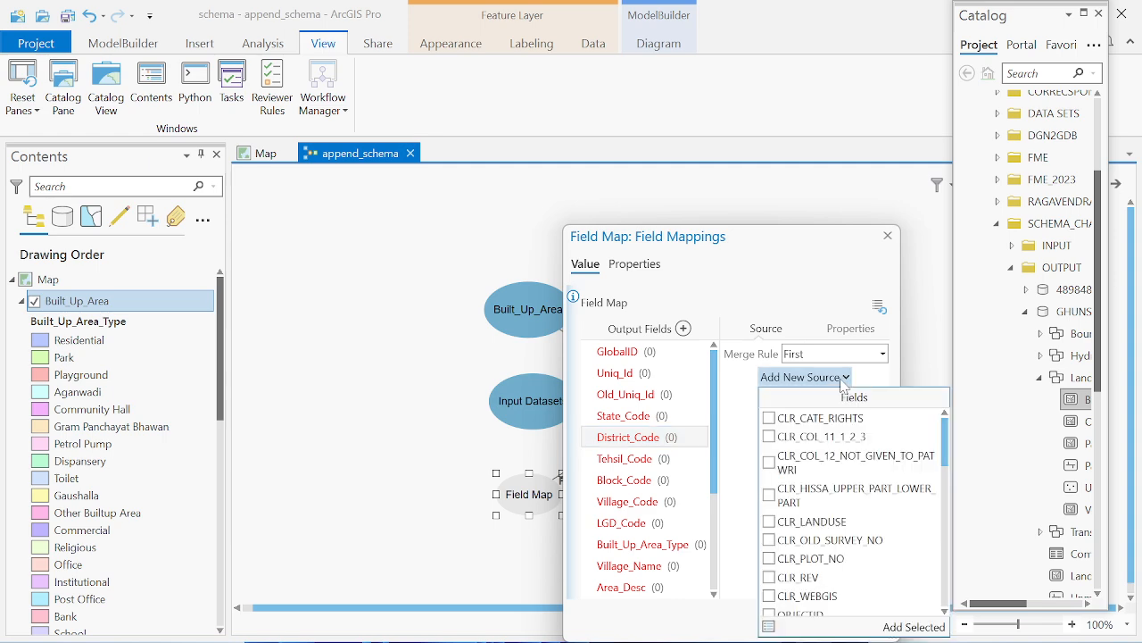
drag(945, 455, 948, 572)
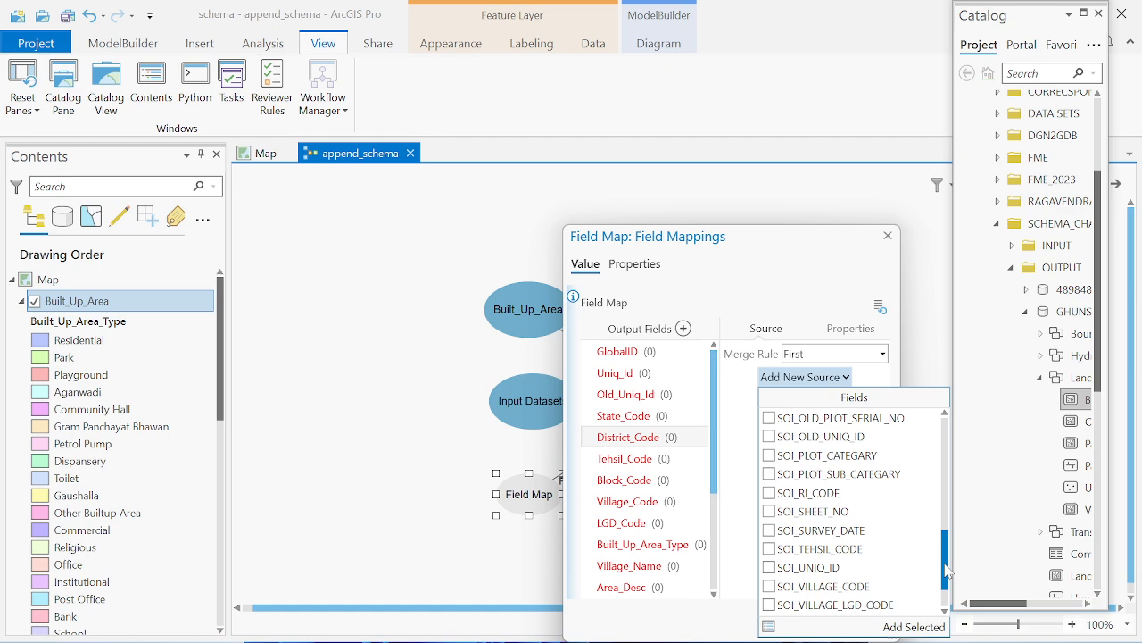
drag(948, 571, 933, 534)
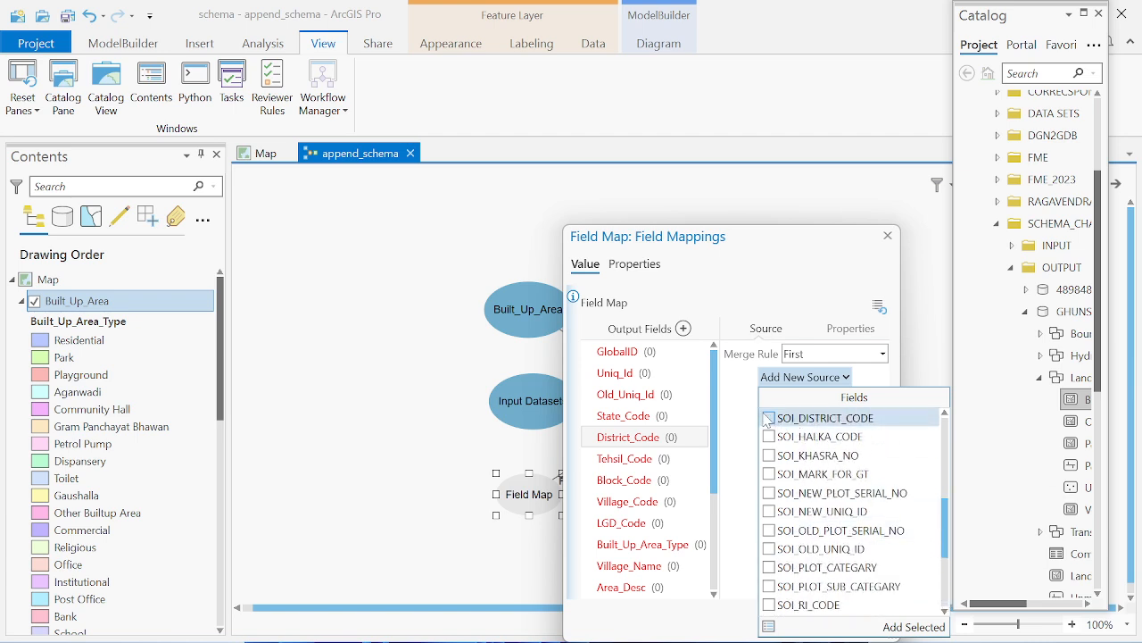
click(914, 626)
Assign SOI_TEHSIL_CODE as the source of the Tehsil_Code output field
click(630, 461)
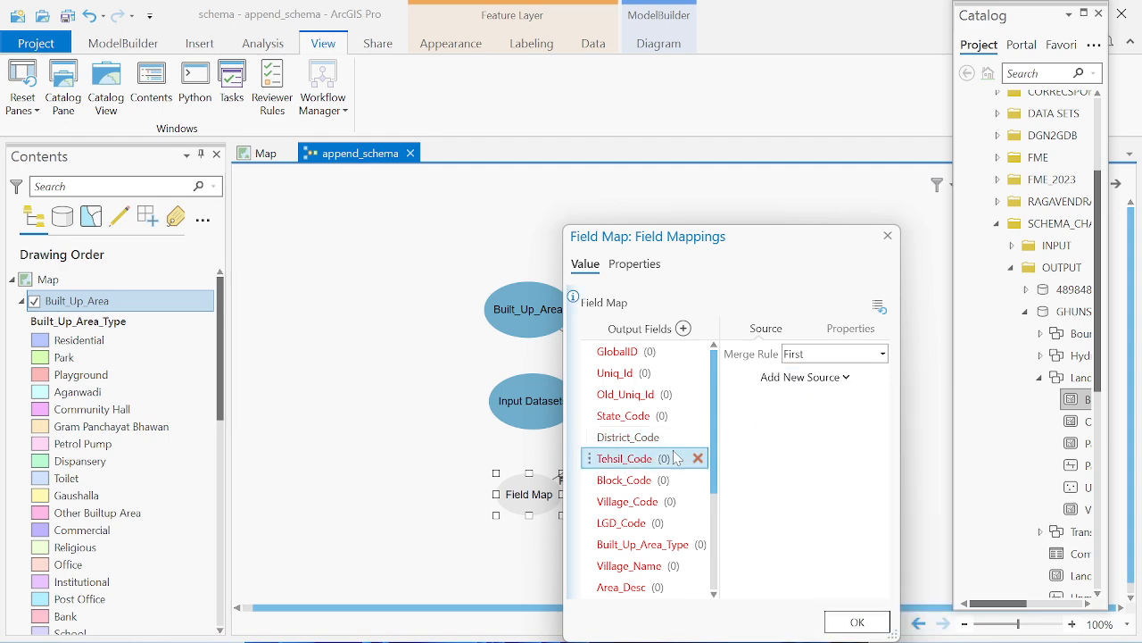
click(839, 379)
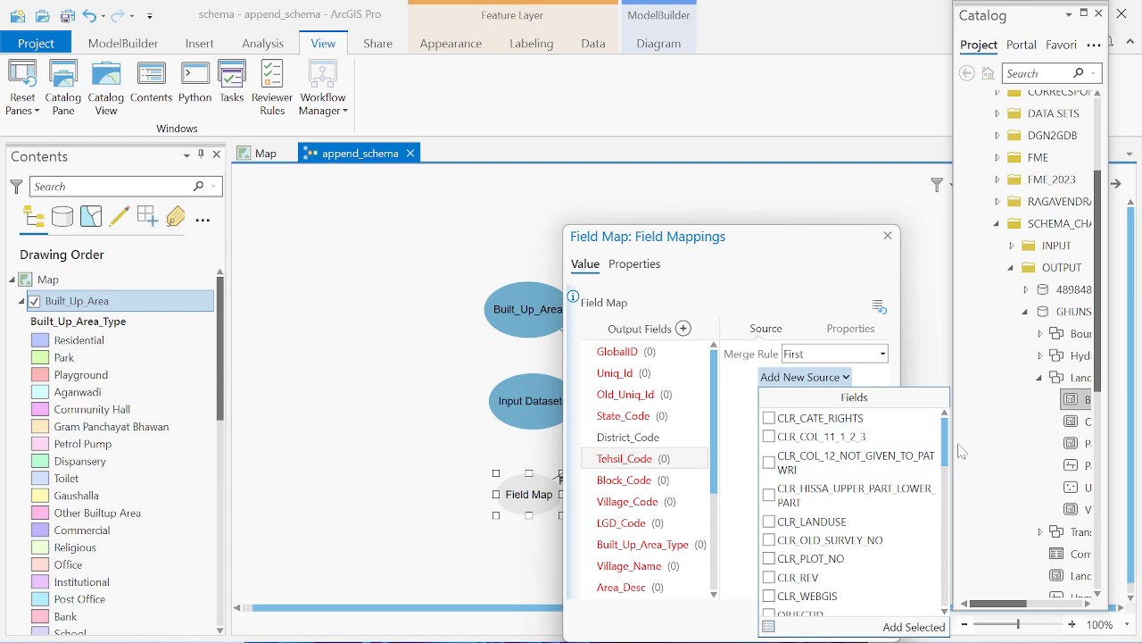
drag(946, 442, 947, 478)
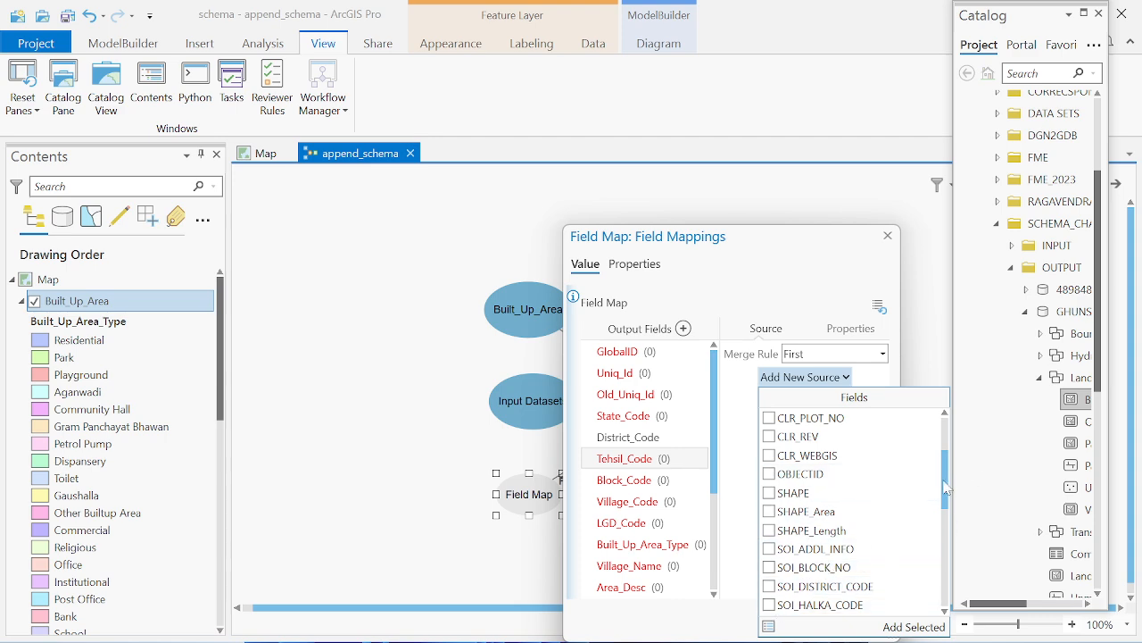
click(947, 500)
click(847, 378)
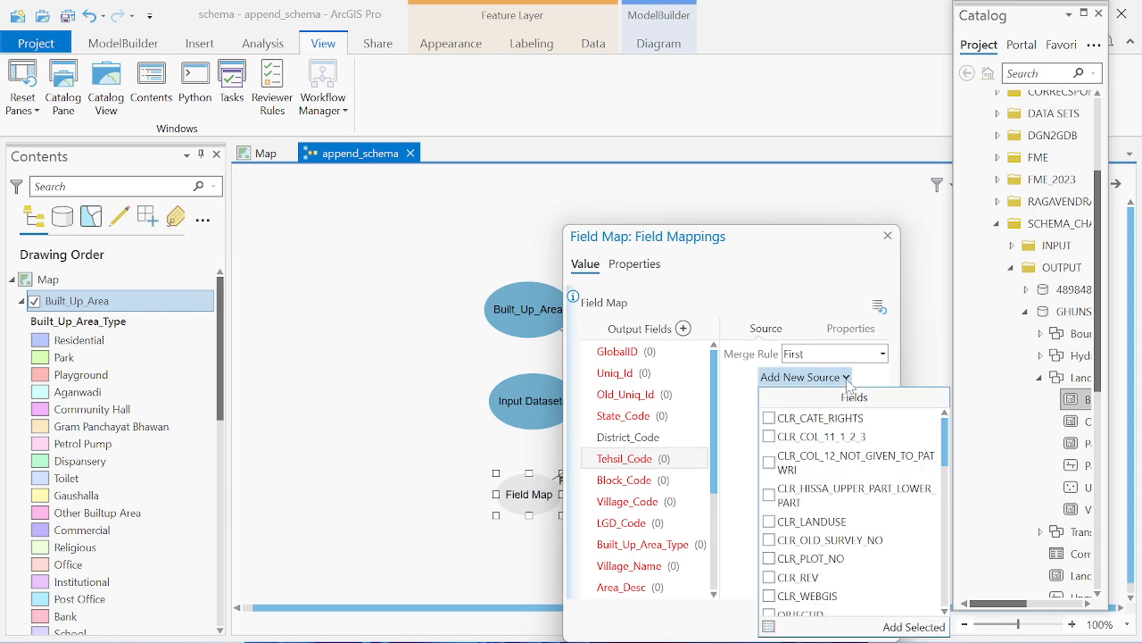
drag(946, 451, 946, 564)
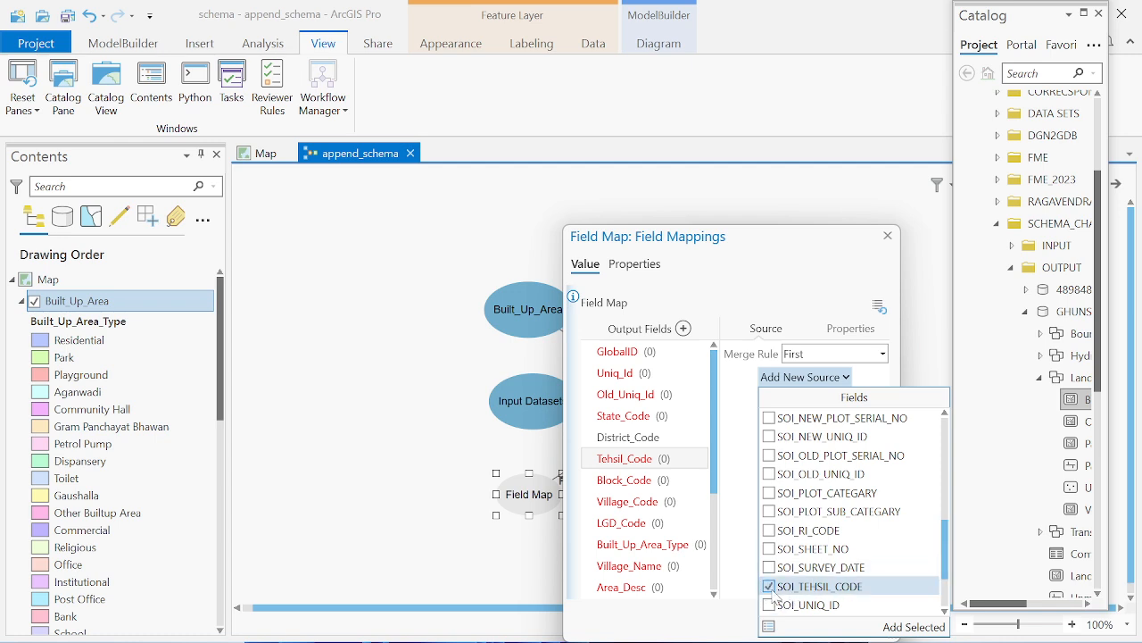
click(910, 627)
Assign SOI_BLOCK_NO as the source of the Block_Code output field
click(624, 479)
click(845, 377)
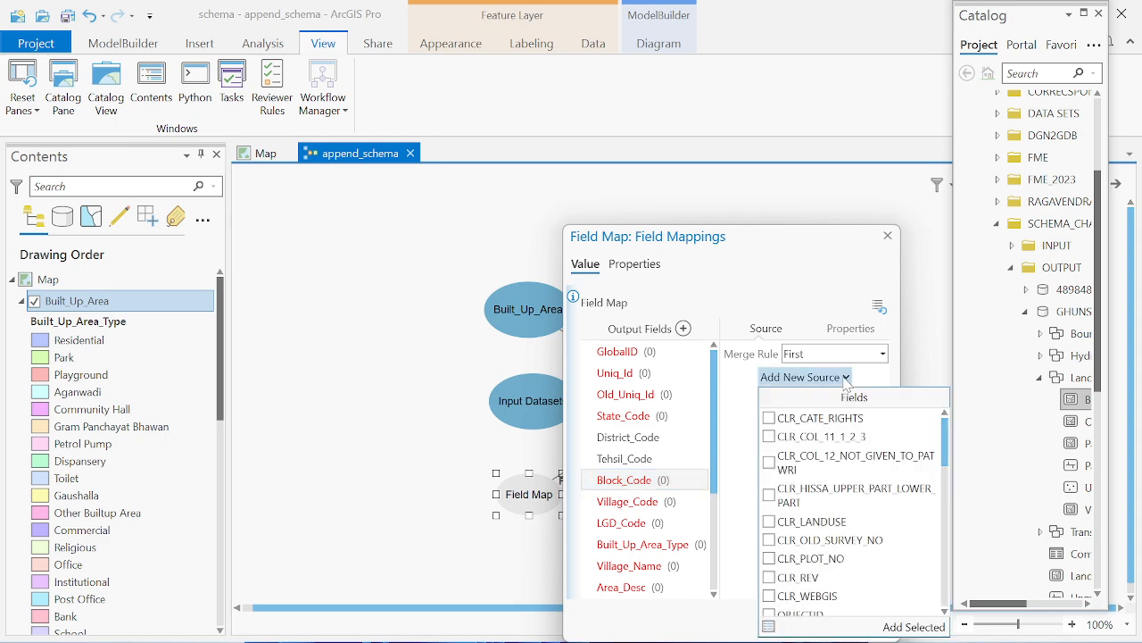
drag(944, 455, 945, 497)
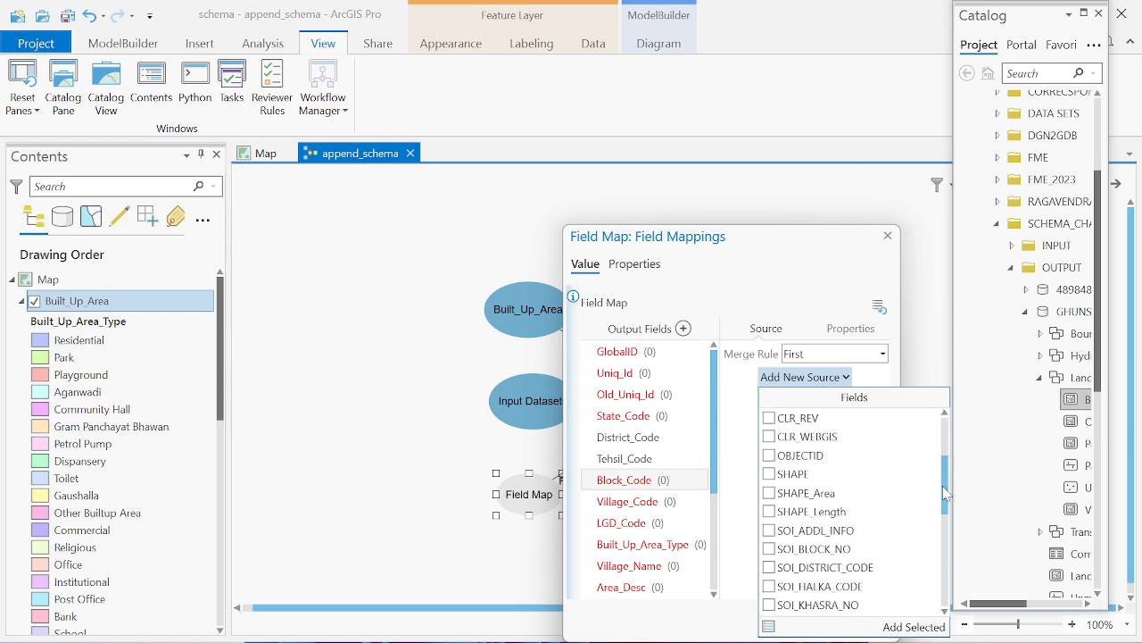
click(901, 627)
Assign SOI_VILLAGE_CODE as the source of the Village_Code output field
click(643, 504)
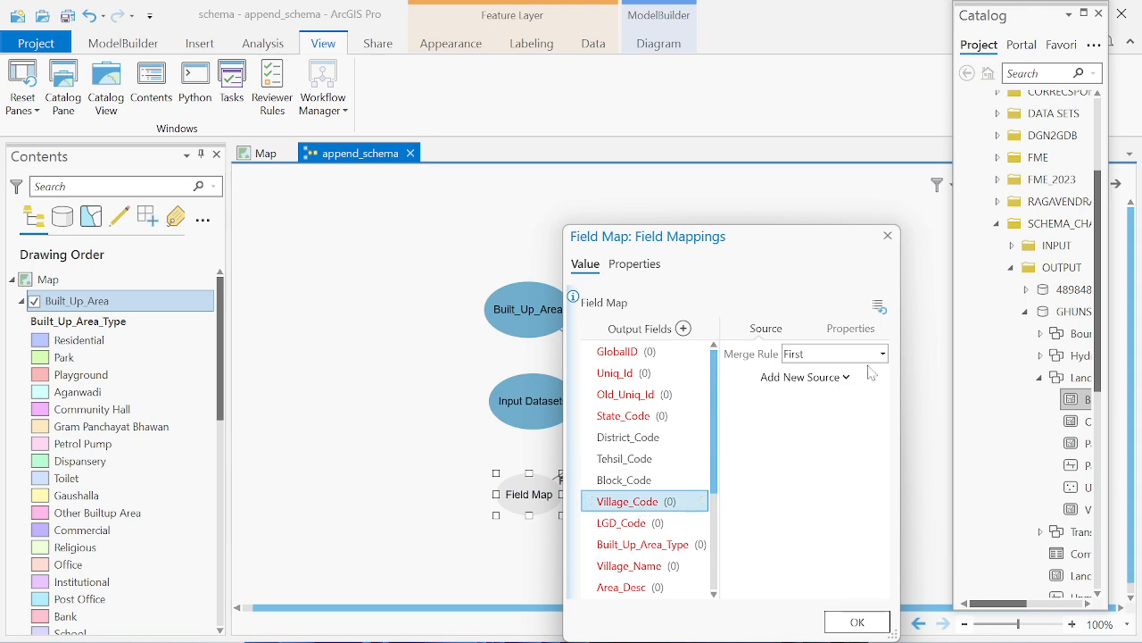
click(805, 377)
drag(944, 442, 944, 567)
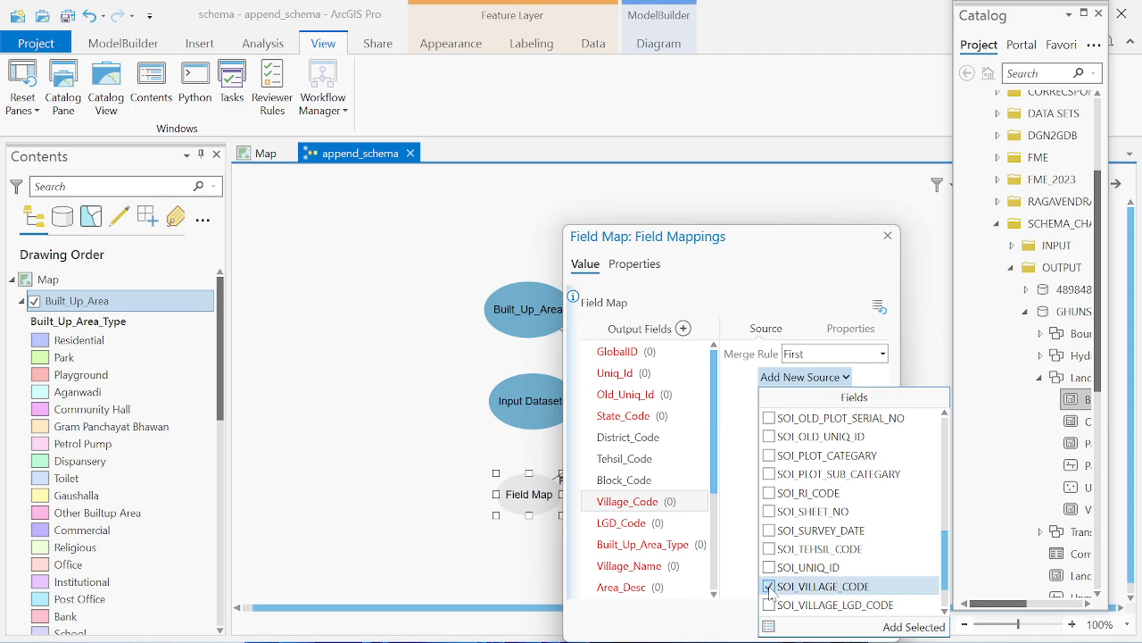
click(895, 628)
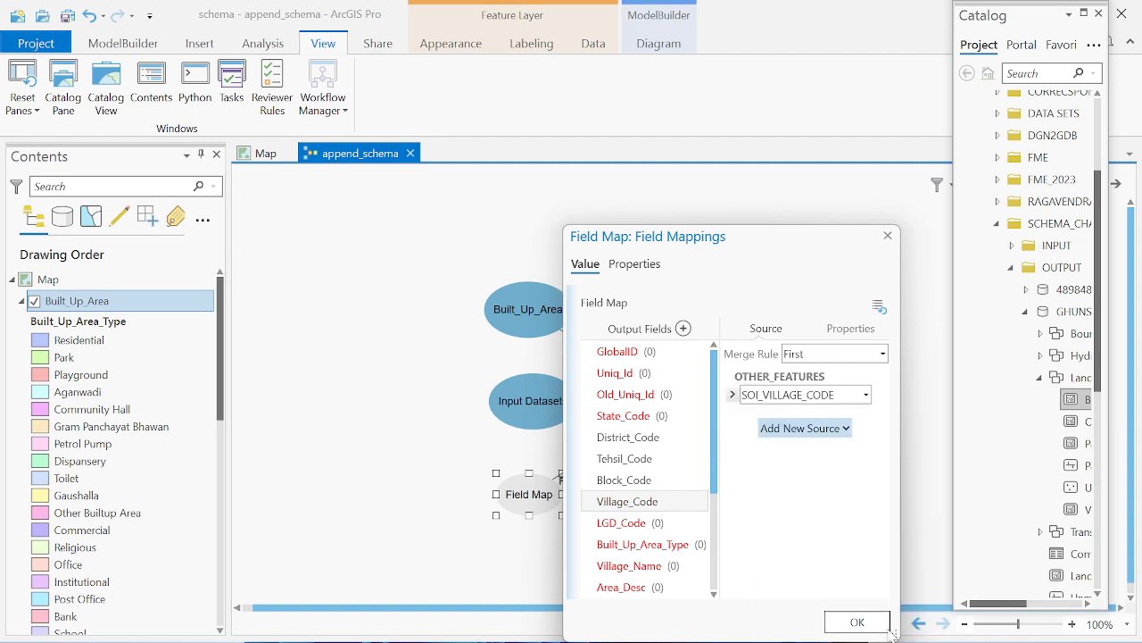
Assign SOI_VILLAGE_LGD_CODE as the source of the LGD_Code output field
click(614, 528)
click(830, 377)
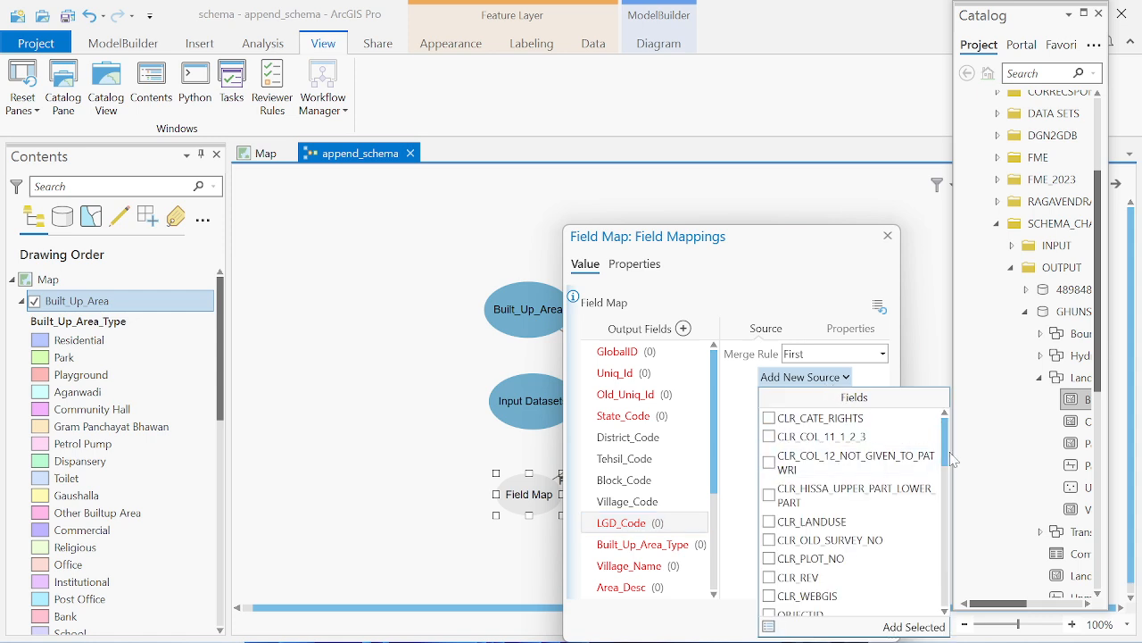
drag(951, 455, 944, 582)
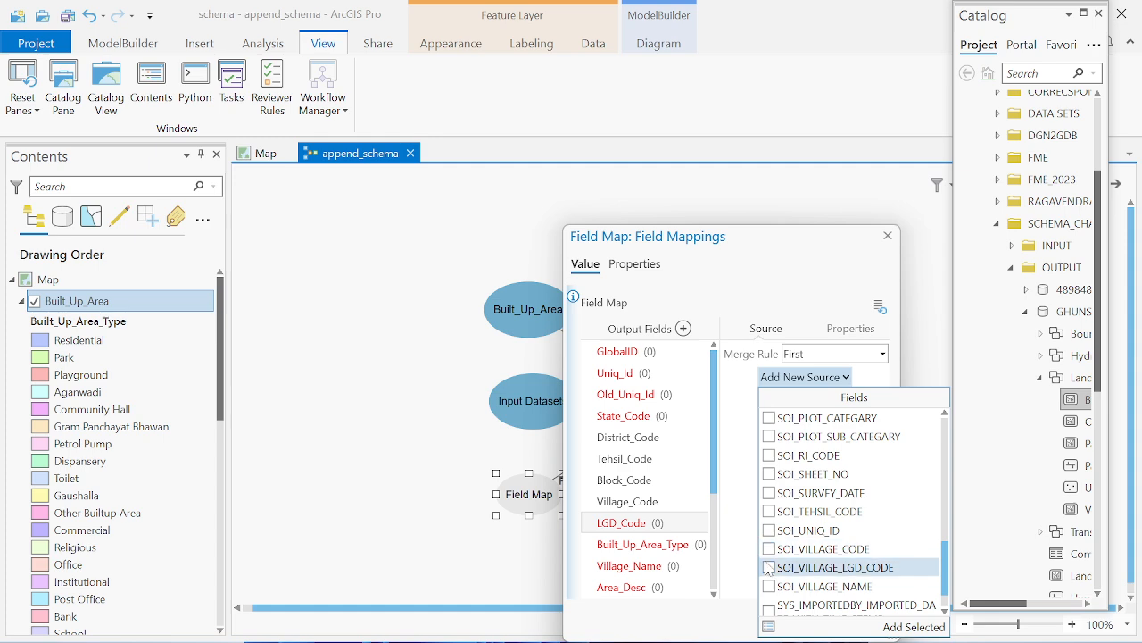
click(913, 626)
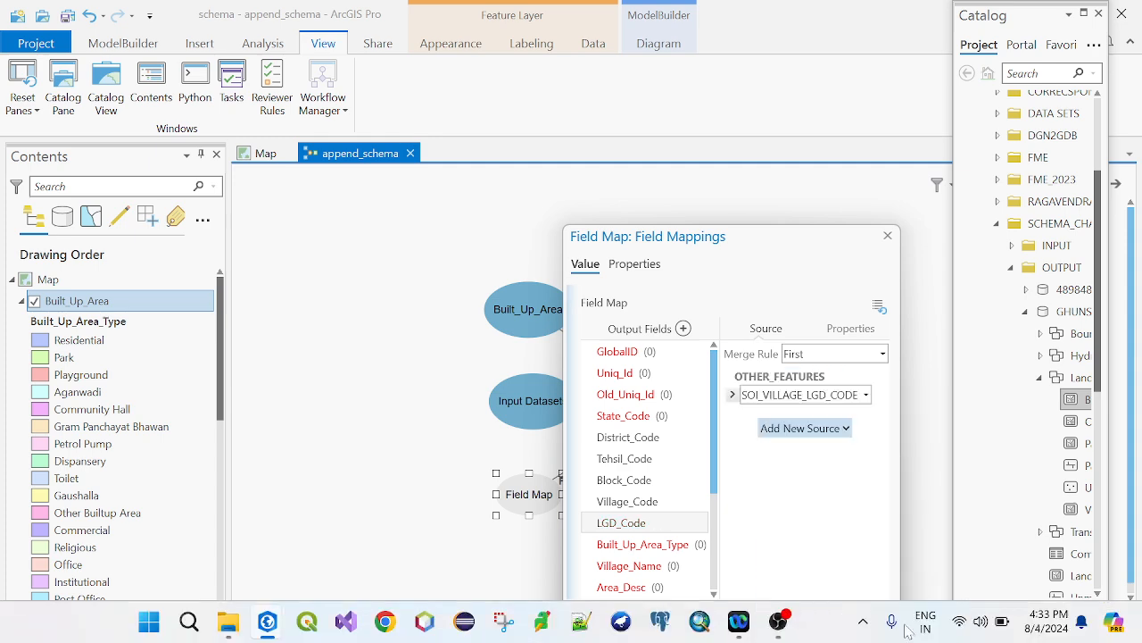
click(625, 373)
click(839, 377)
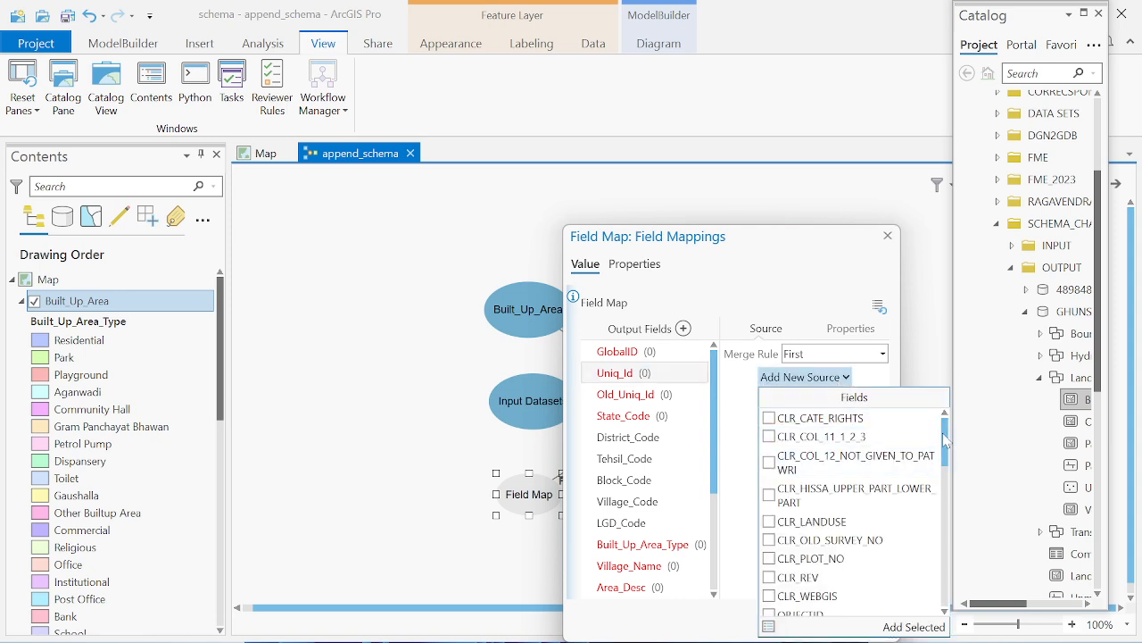
drag(945, 437, 950, 473)
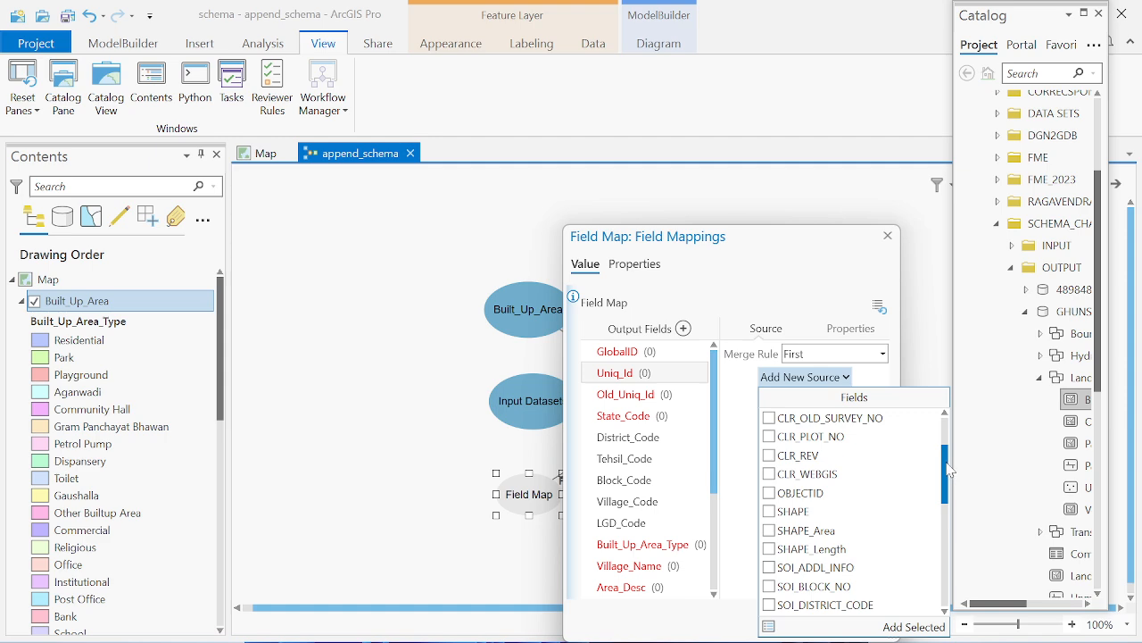
scroll(950, 466, up, 1)
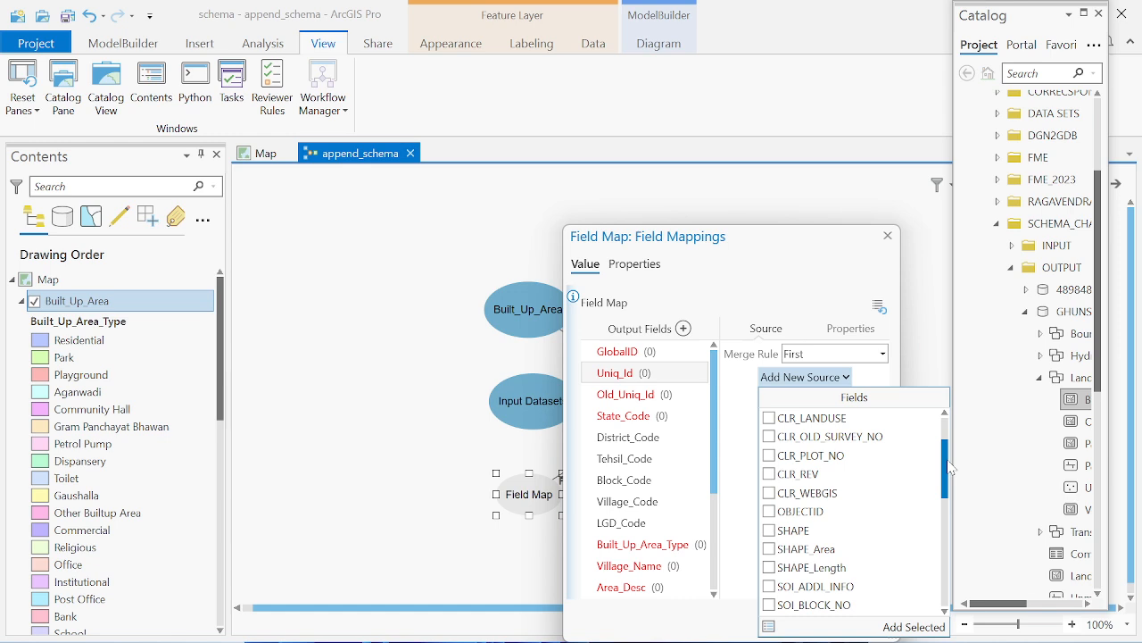
scroll(950, 466, down, 1)
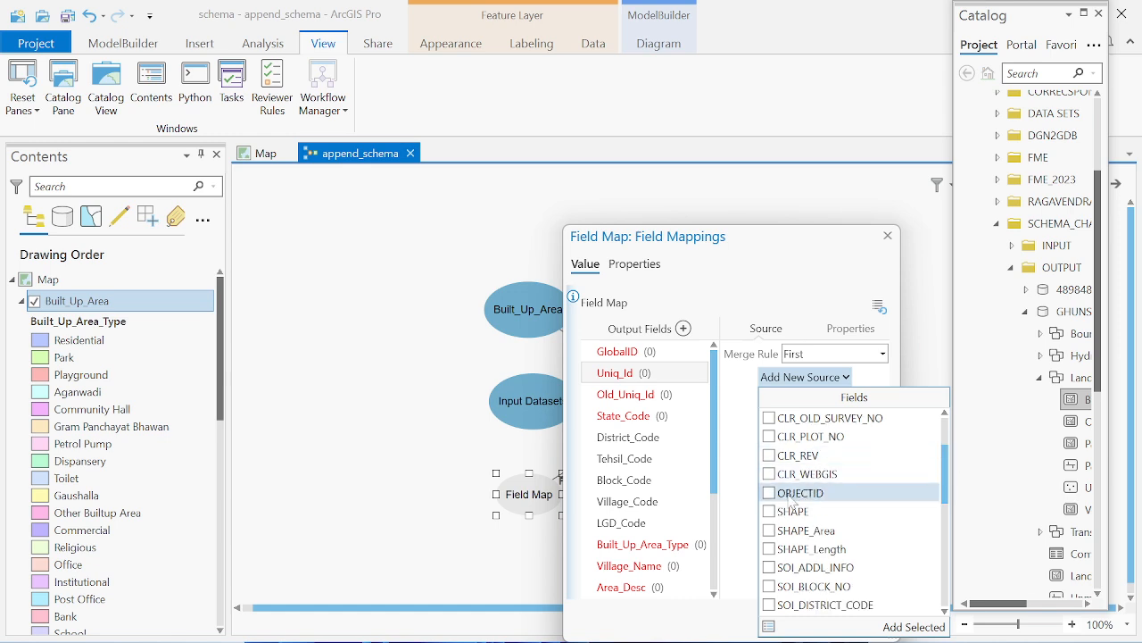
drag(944, 480, 933, 442)
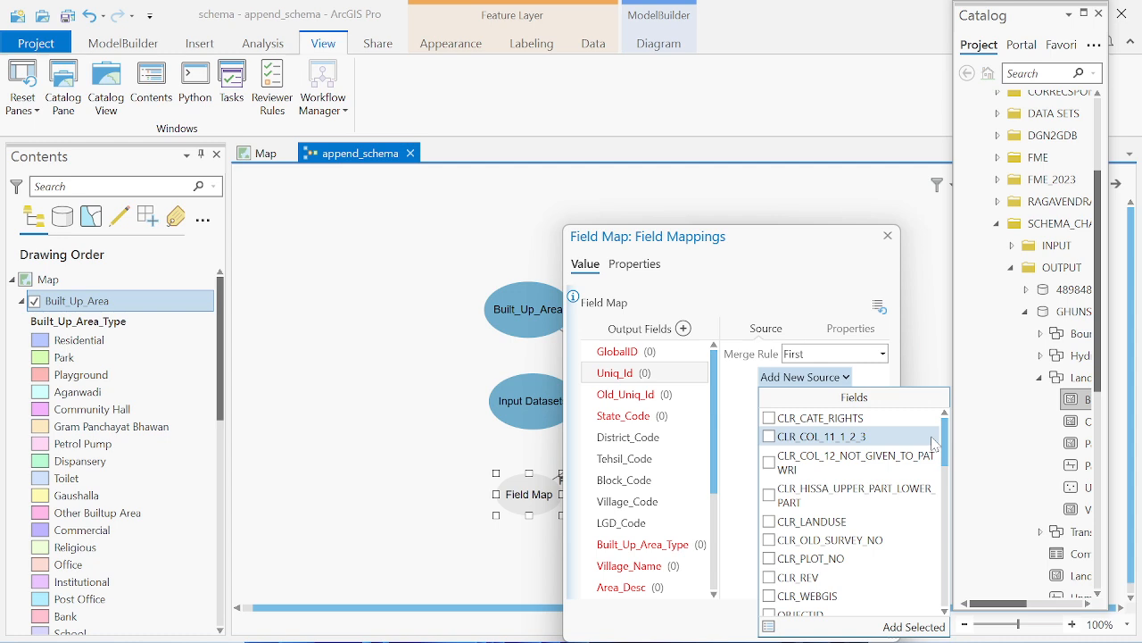
click(727, 309)
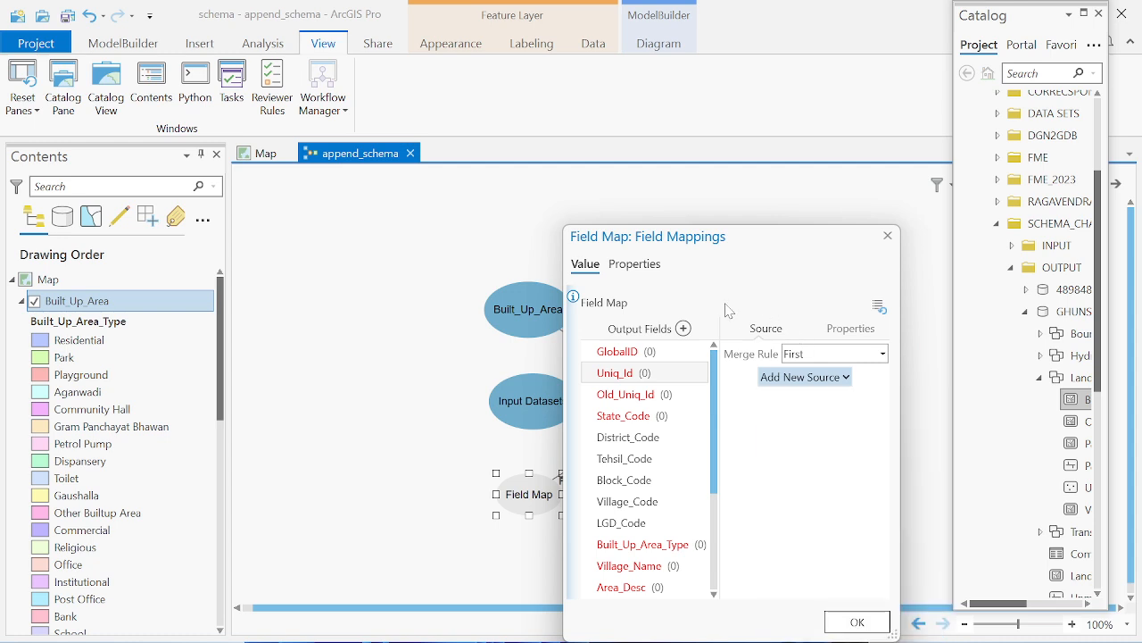
Review the sources mapped to District_Code, Tehsil_Code, Block_Code and Village_Code, and accept the field mappings
click(621, 438)
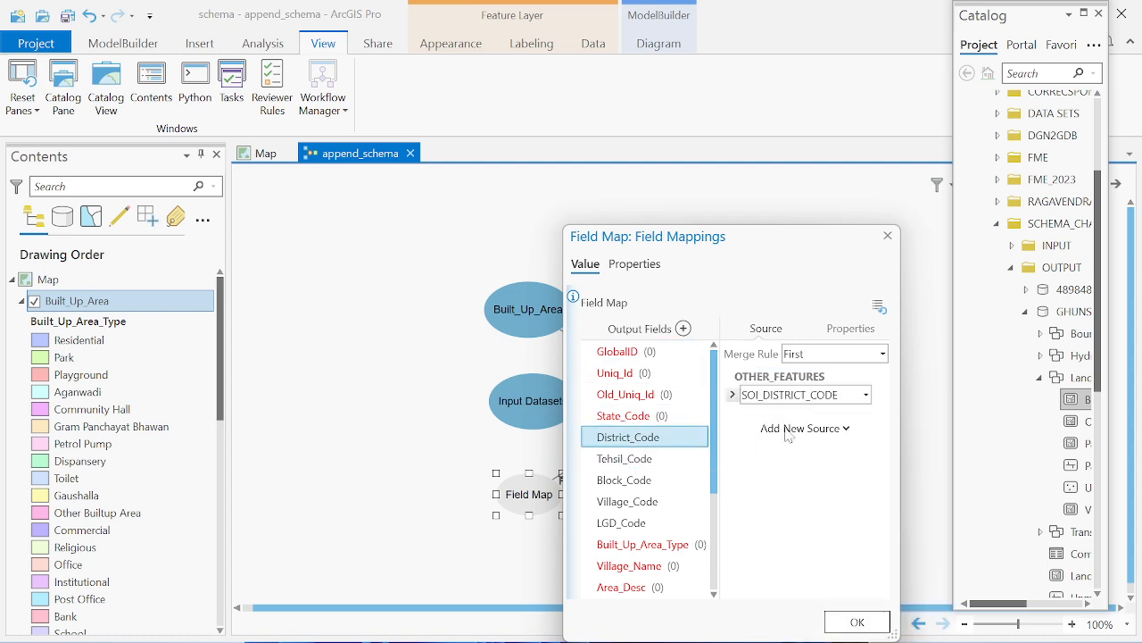
click(614, 460)
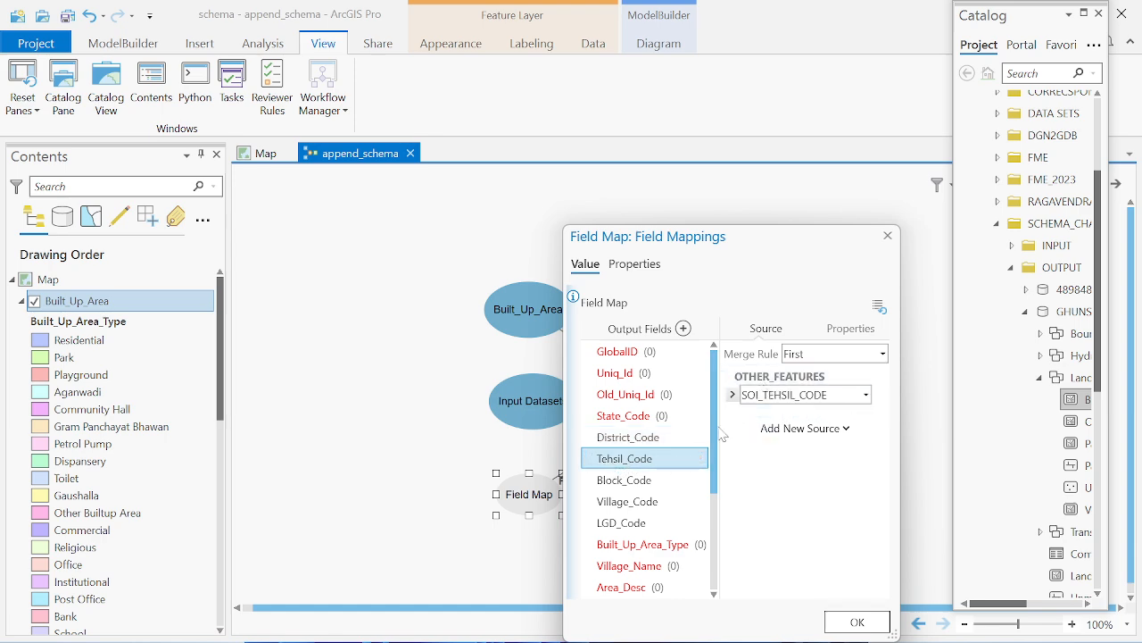
click(635, 480)
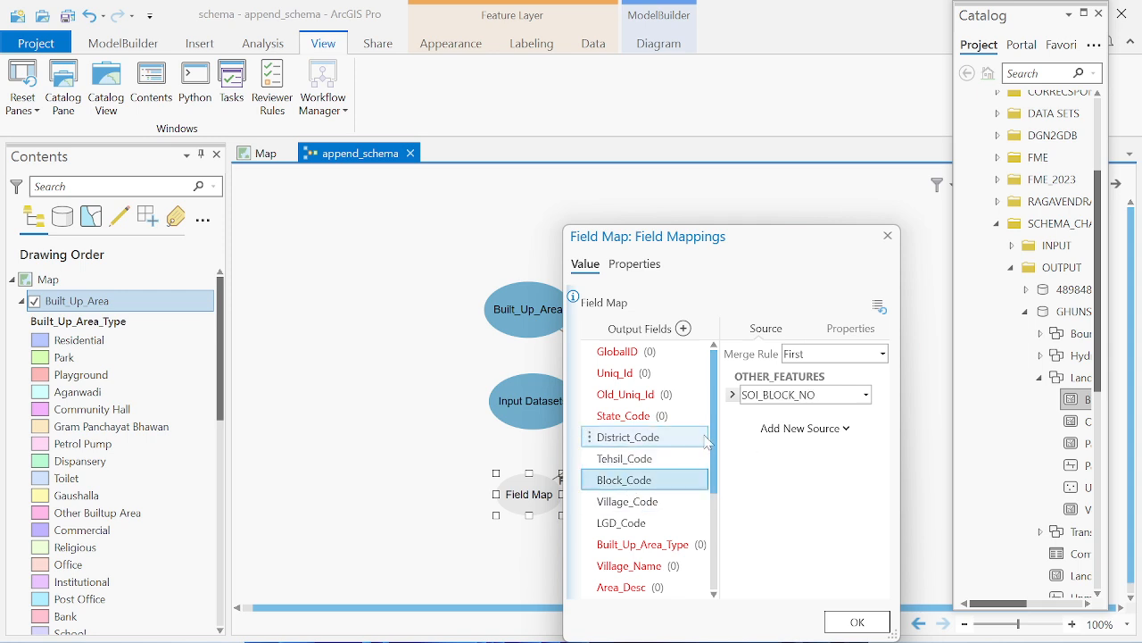
click(643, 505)
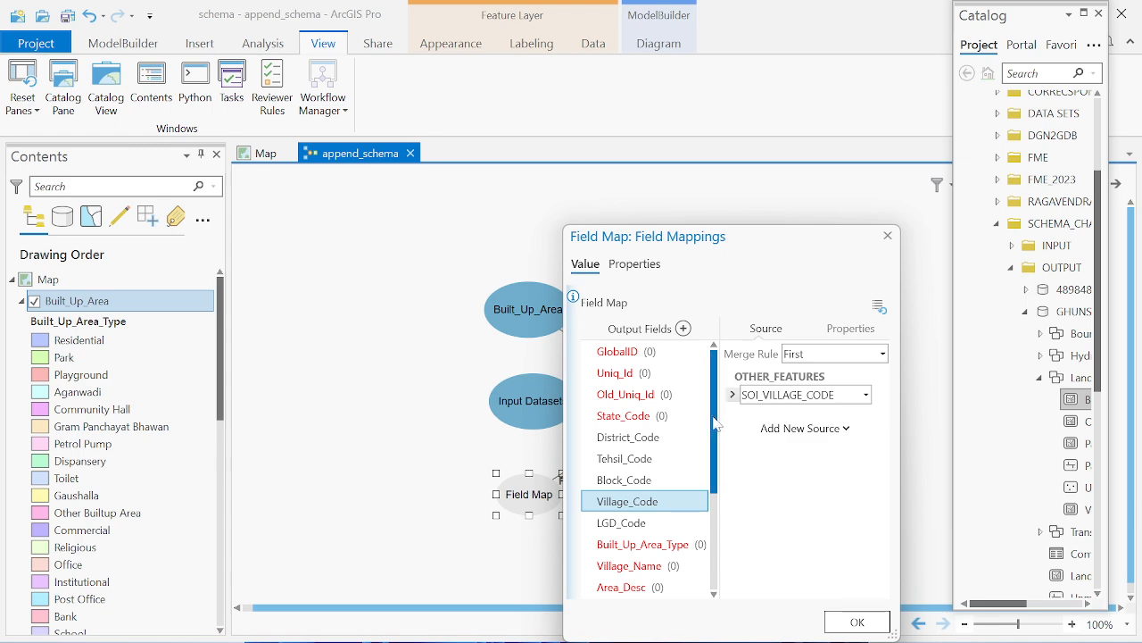
scroll(720, 455, down, 1)
scroll(720, 462, up, 1)
scroll(719, 468, down, 2)
scroll(719, 478, up, 1)
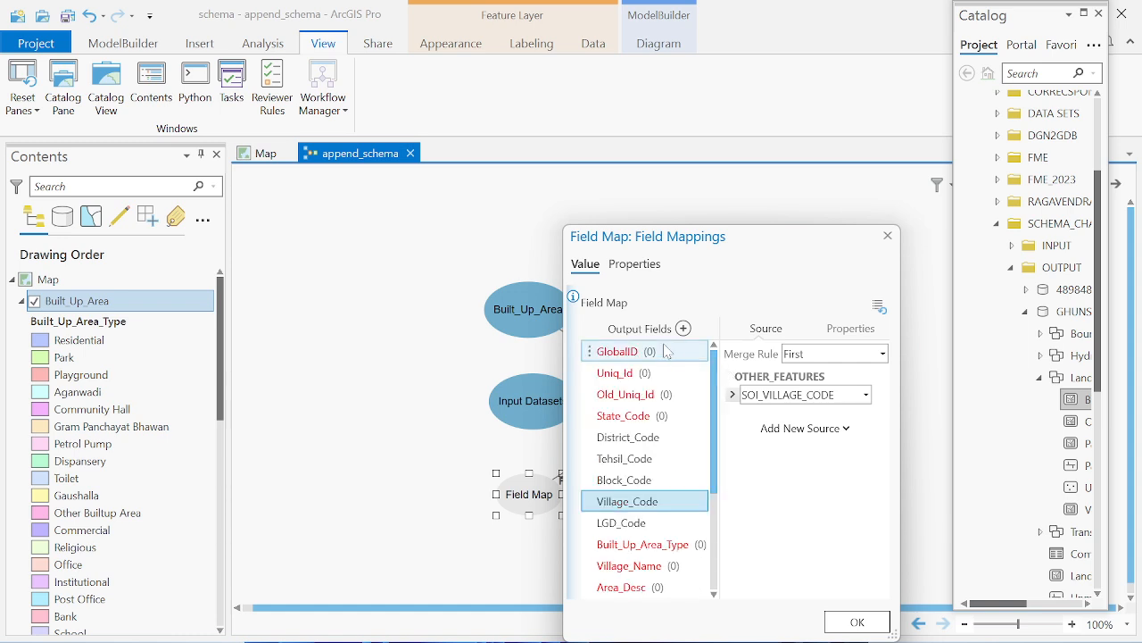
click(850, 629)
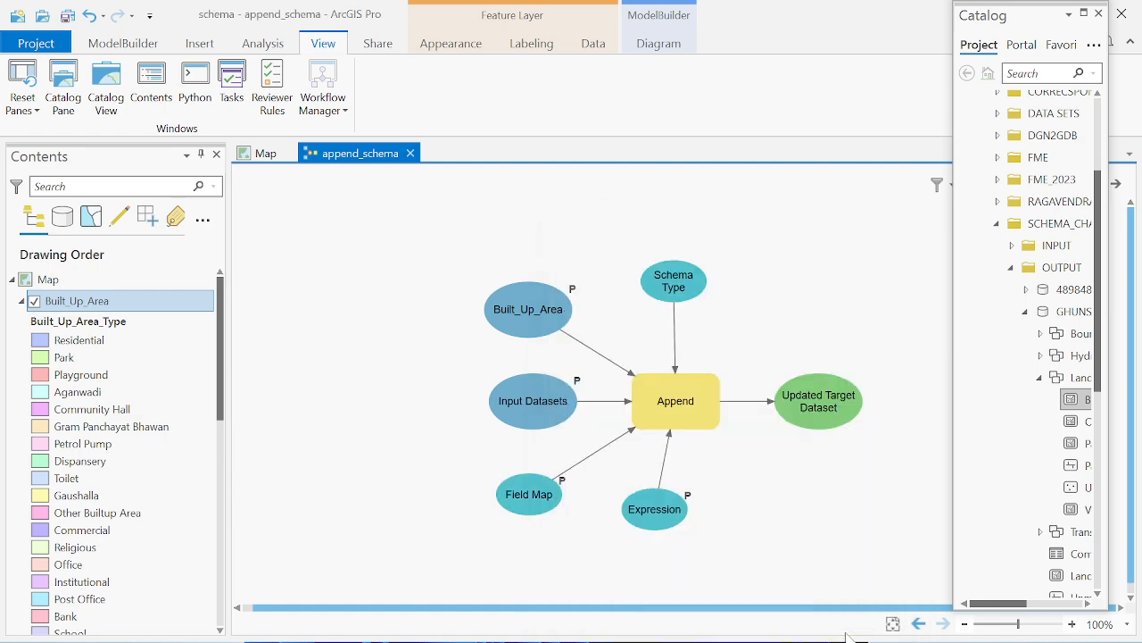
Run the append_schema model and dismiss its execution report
click(125, 52)
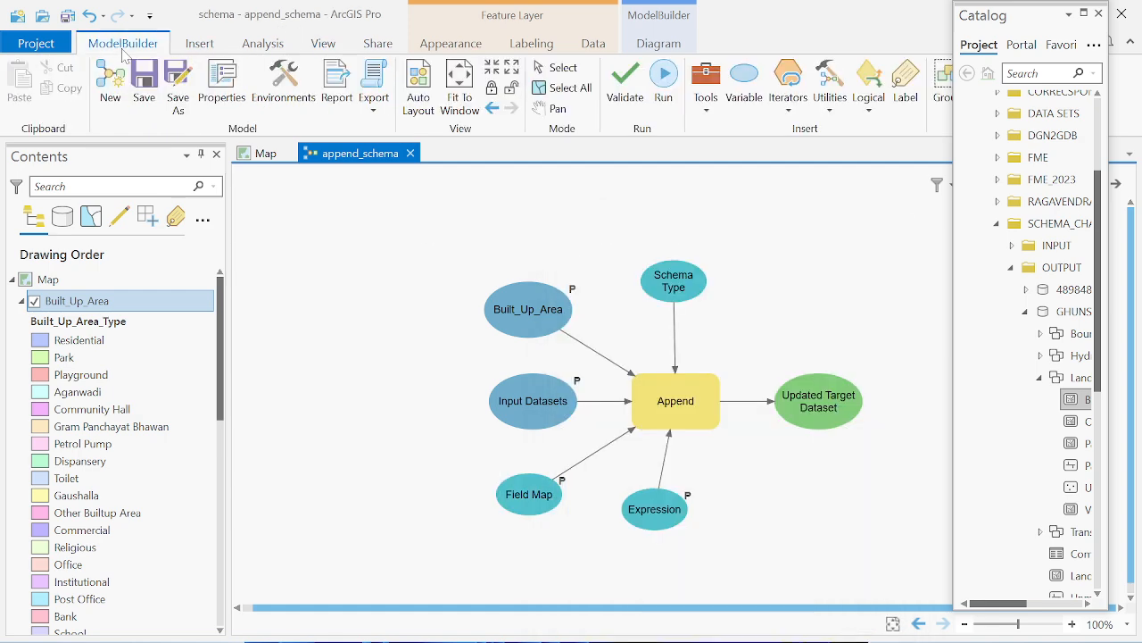
click(665, 85)
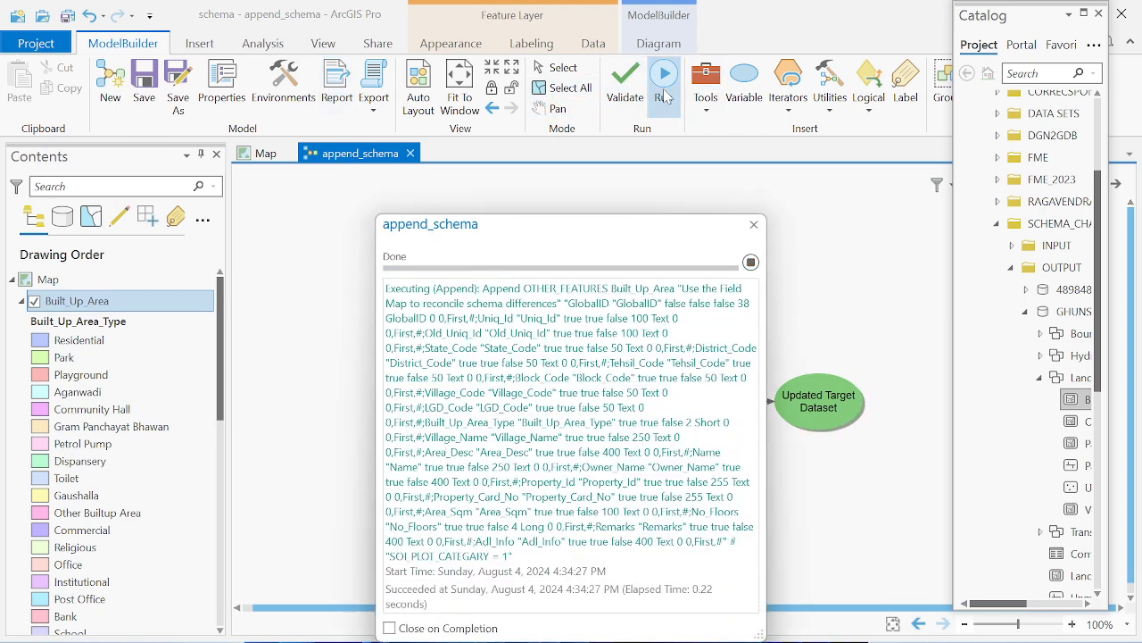
click(755, 226)
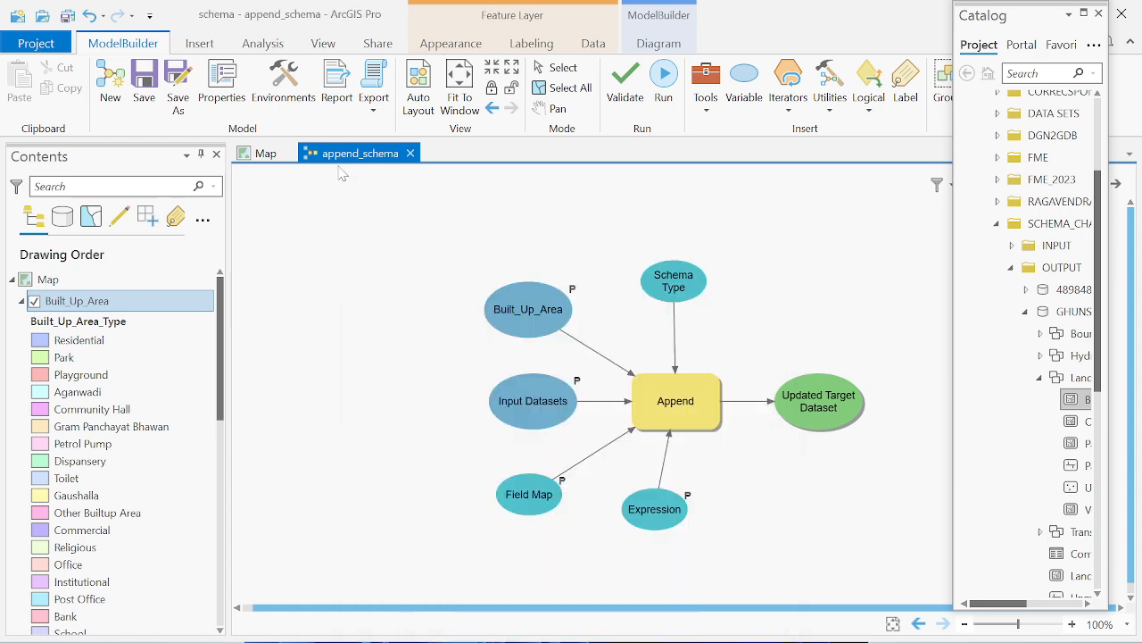
Return to the map and examine the appended Built_Up_Area polygons around the village at close range
click(266, 153)
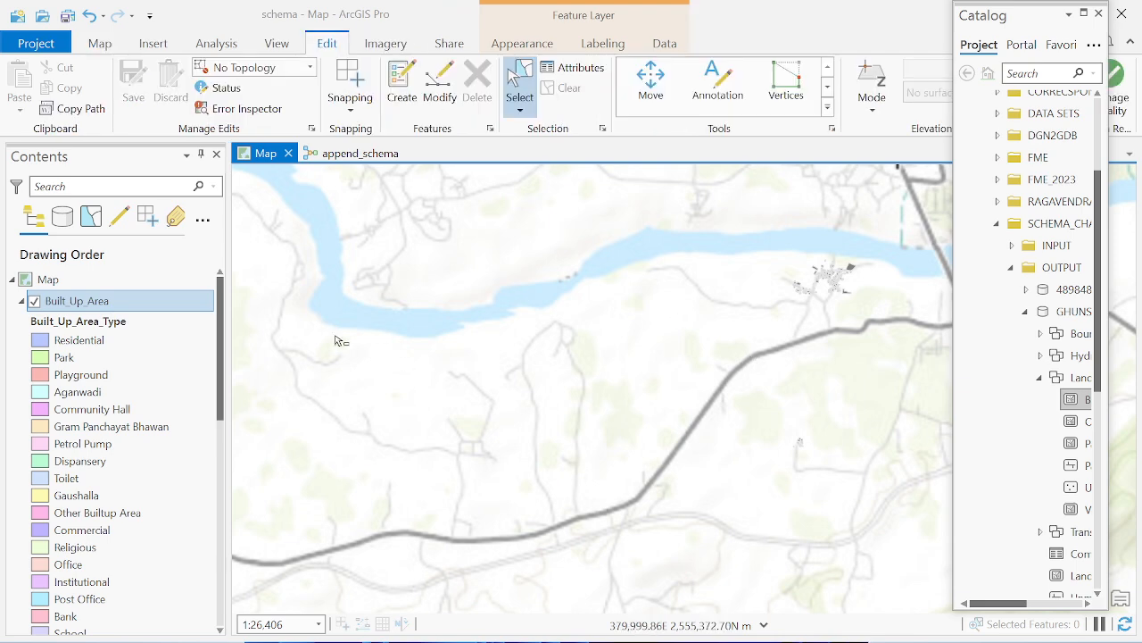
scroll(211, 505, down, 7)
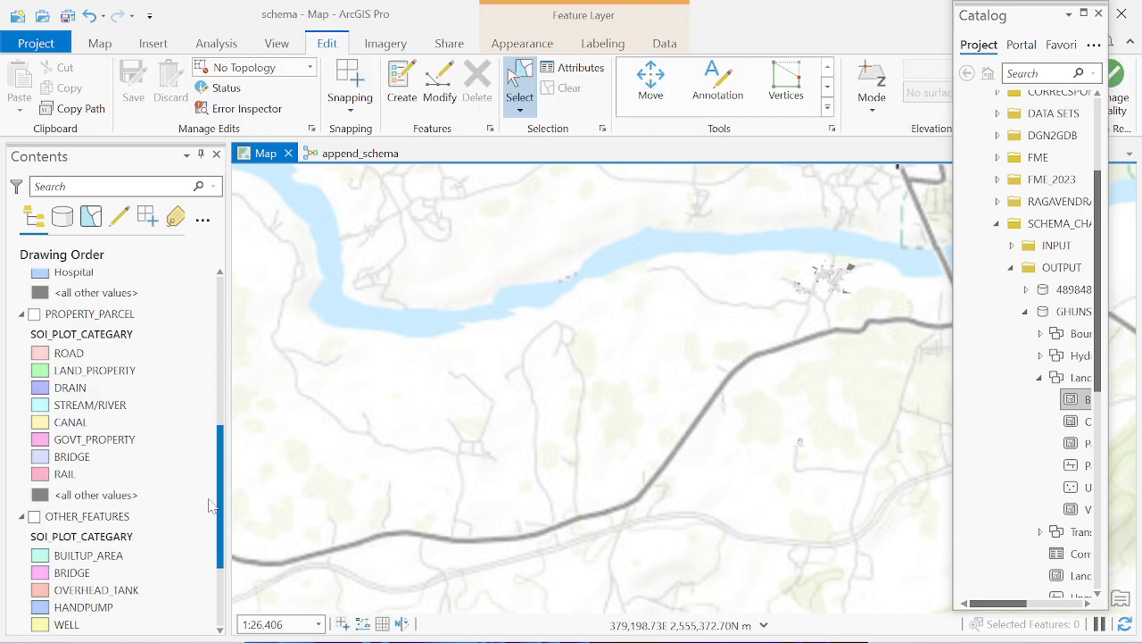
drag(220, 491, 241, 276)
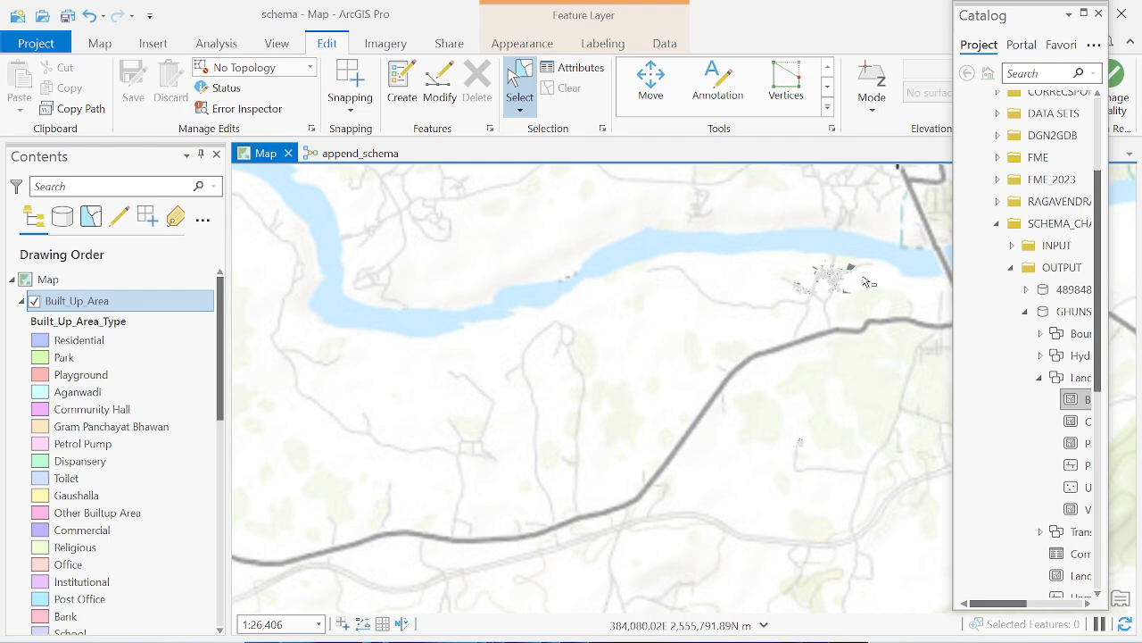
scroll(863, 282, up, 5)
scroll(863, 282, down, 5)
scroll(863, 282, up, 2)
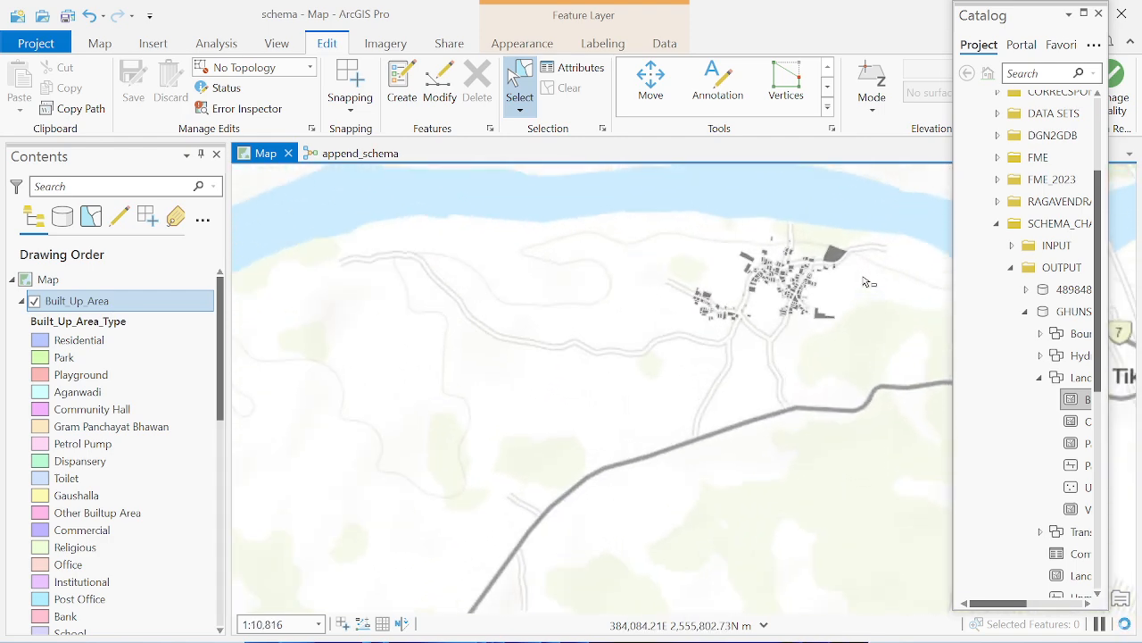
scroll(863, 282, up, 4)
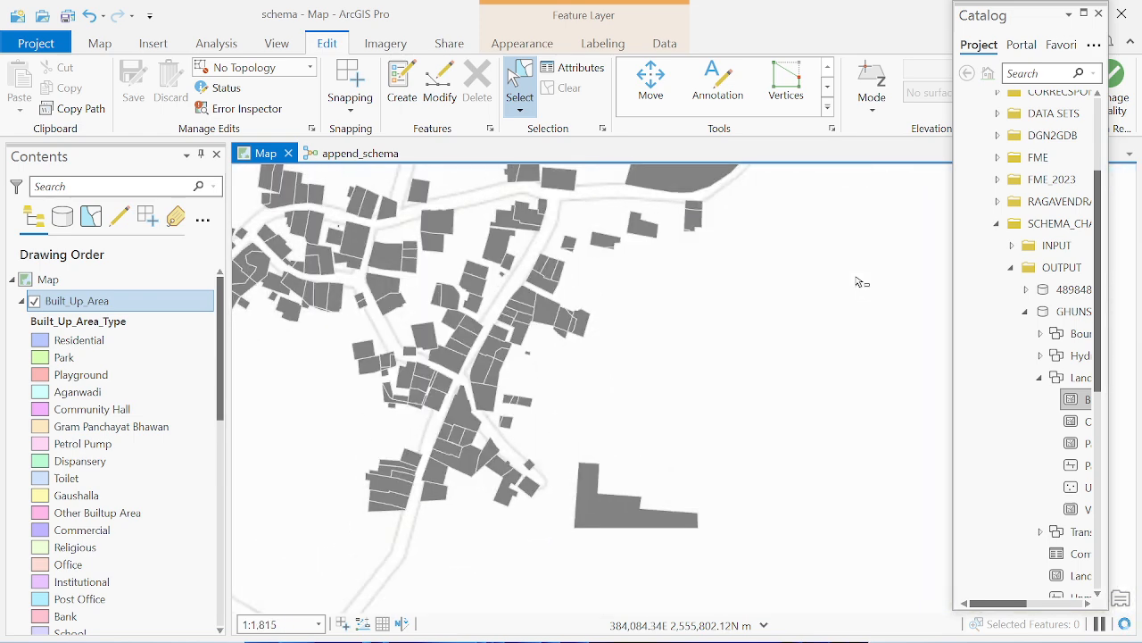
Open the attribute table of the Built_Up_Area layer to check the appended records
right_click(139, 306)
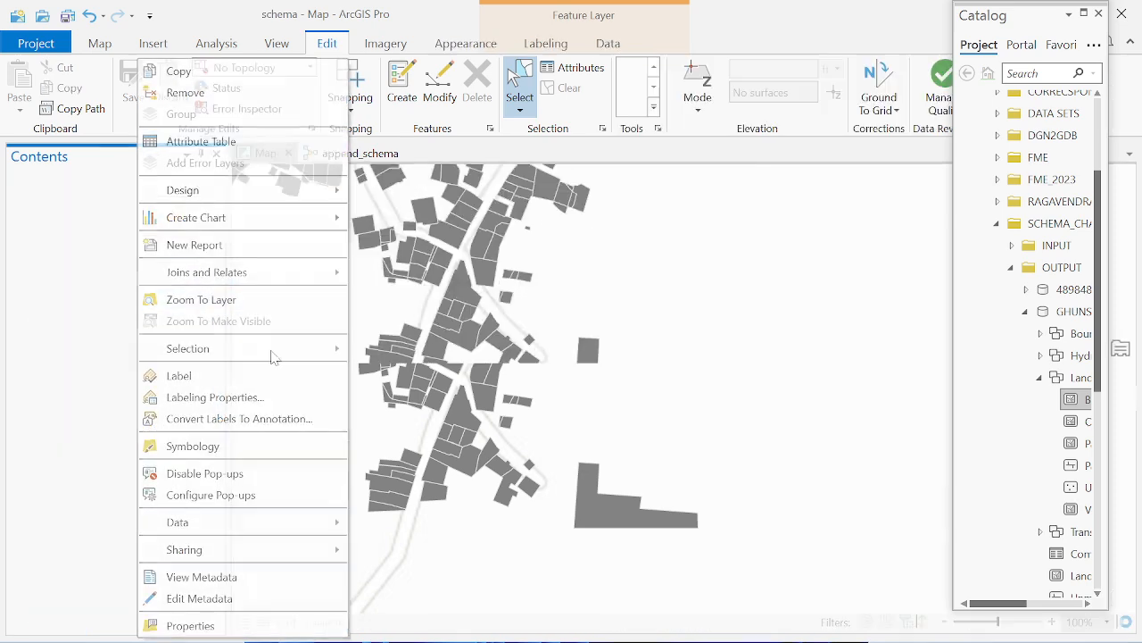
click(214, 143)
drag(397, 604, 343, 629)
Open the append_schema model from the append_new.tbx toolbox as a tool and view the layers offered for Target Dataset
click(362, 156)
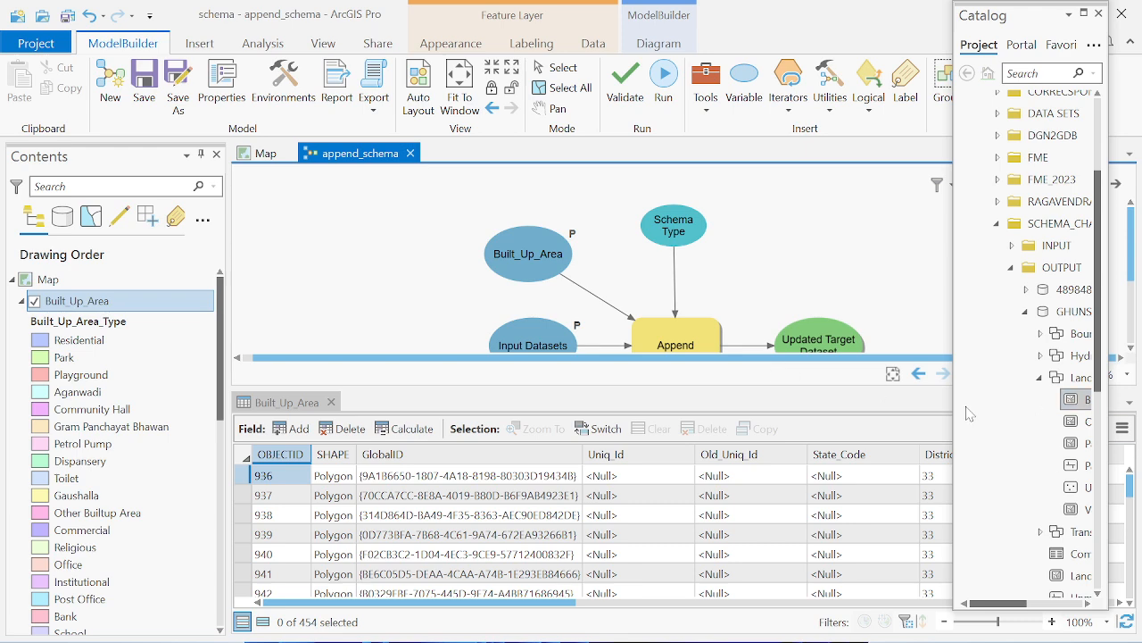
drag(946, 403, 793, 406)
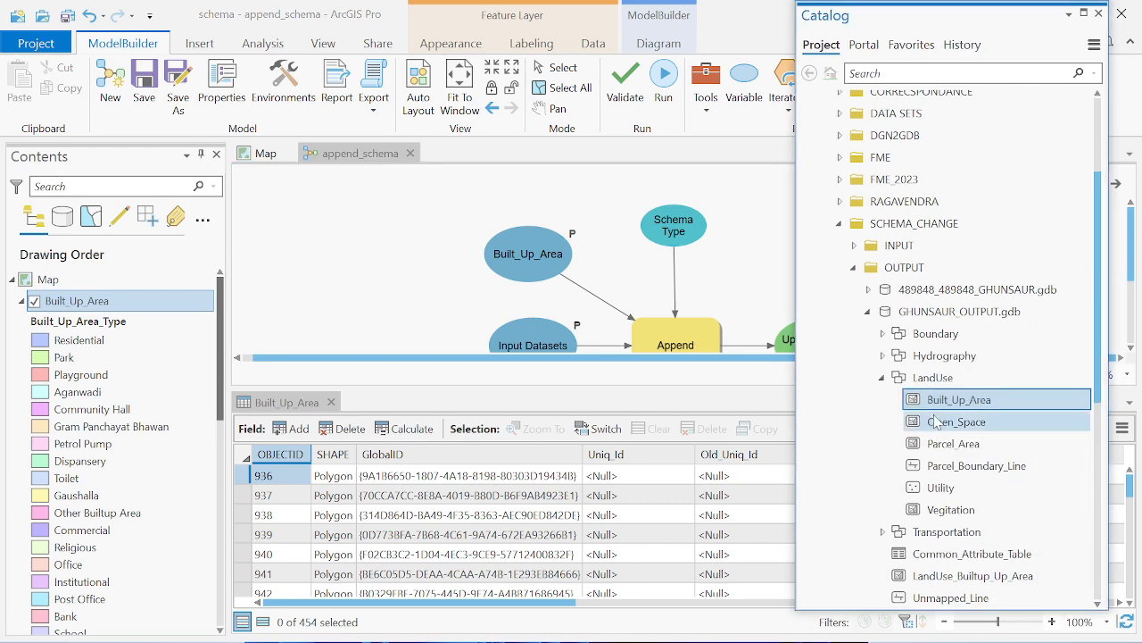
scroll(937, 402, down, 5)
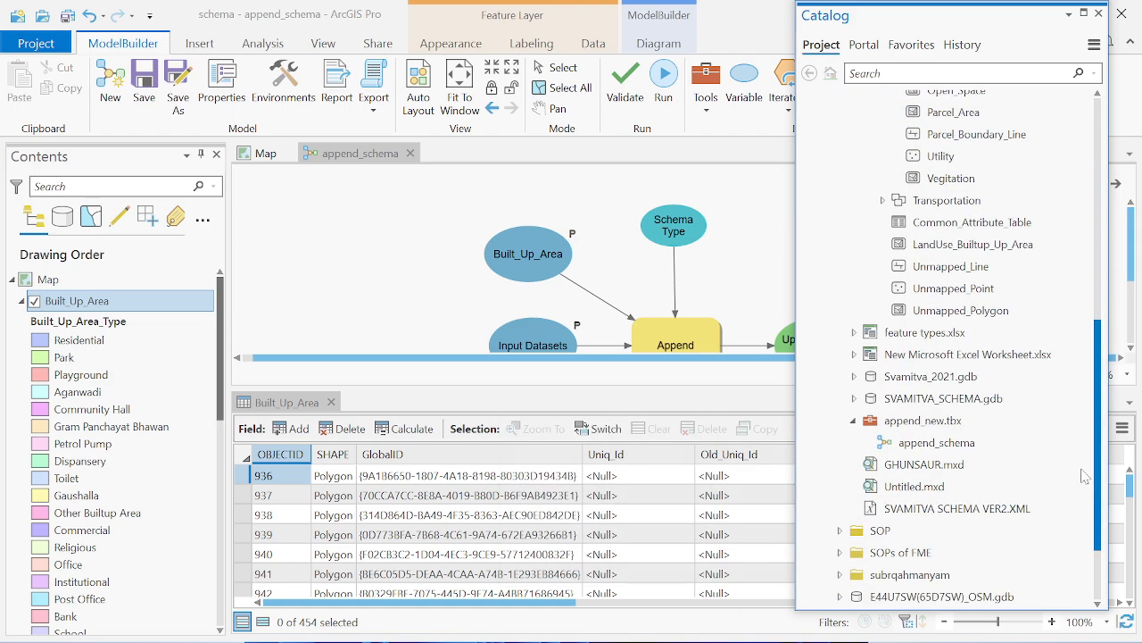
right_click(943, 440)
click(827, 417)
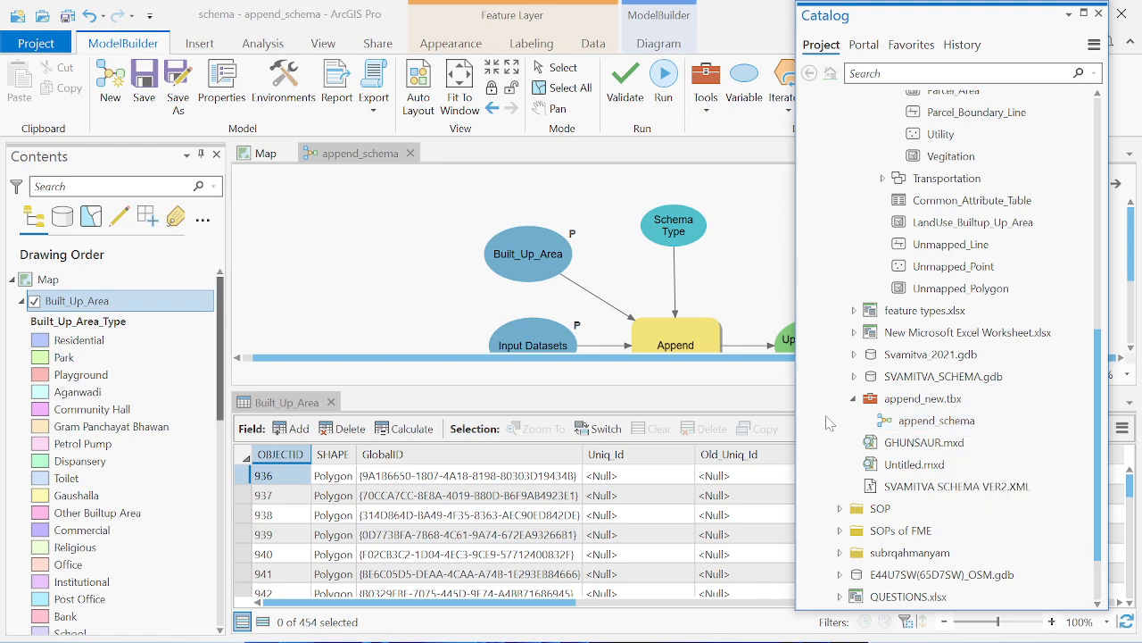
right_click(897, 426)
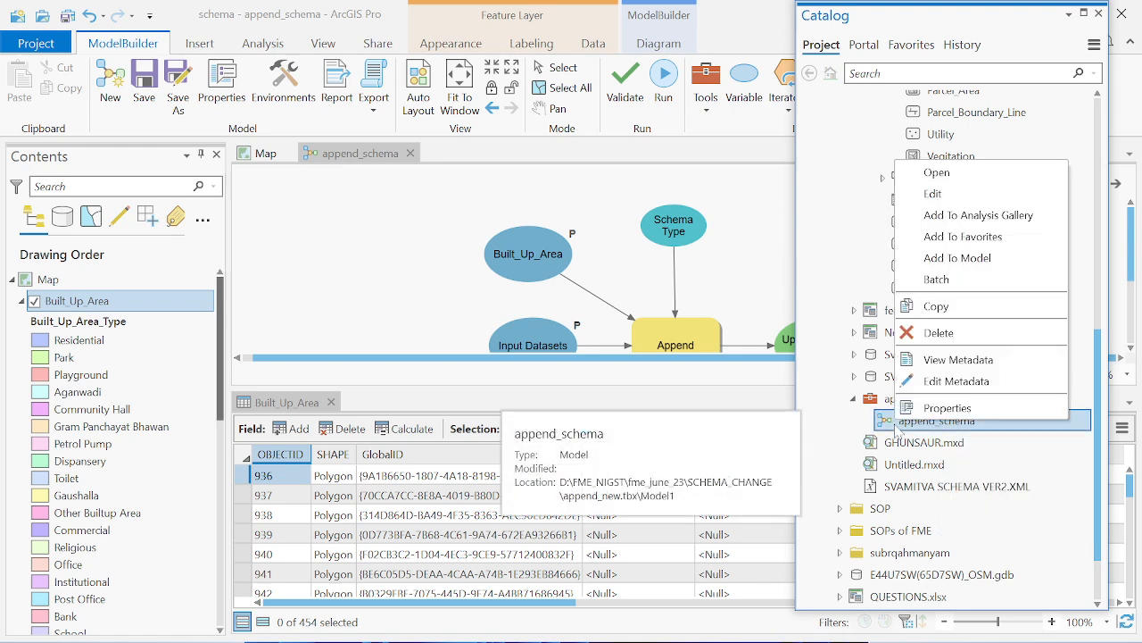
click(937, 173)
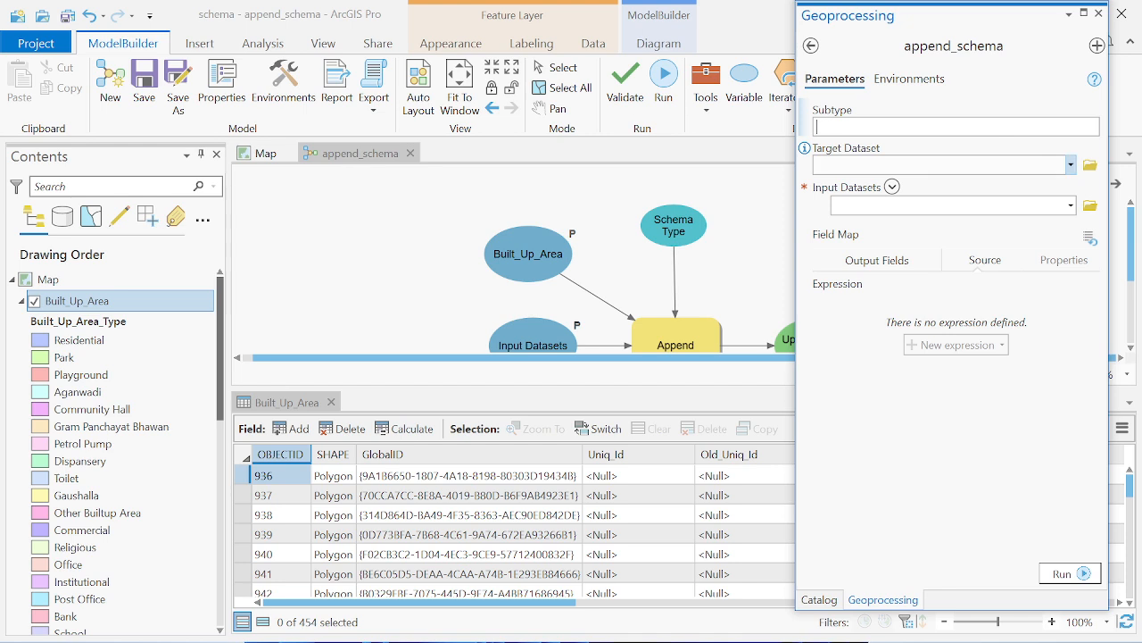
click(1071, 165)
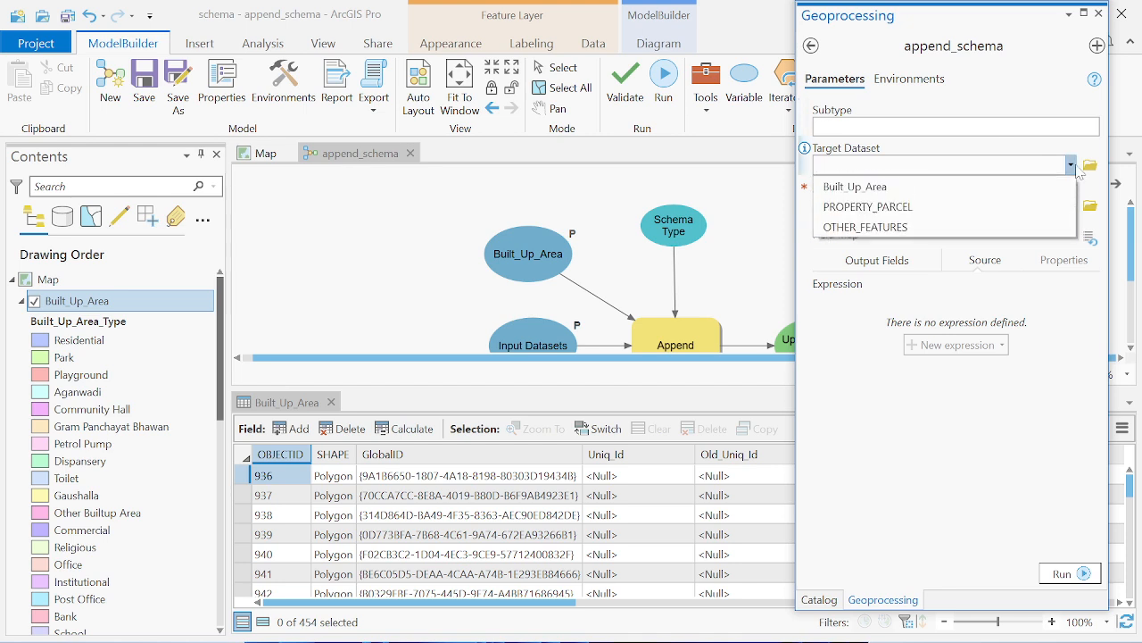
click(1079, 171)
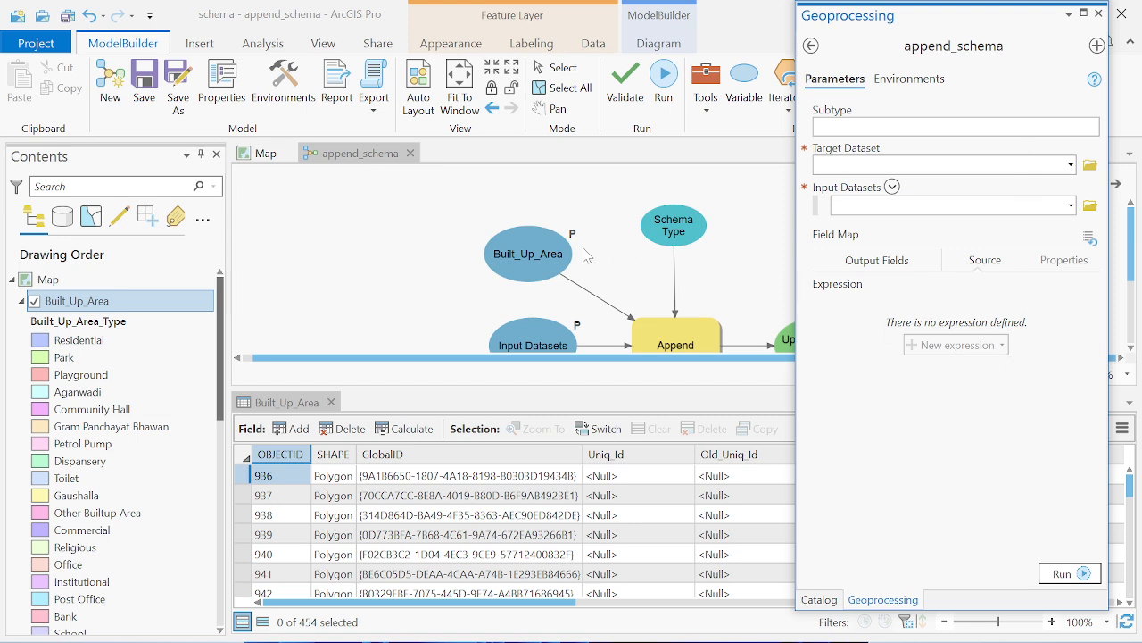
Validate the append_schema model and close its open tool form
click(465, 282)
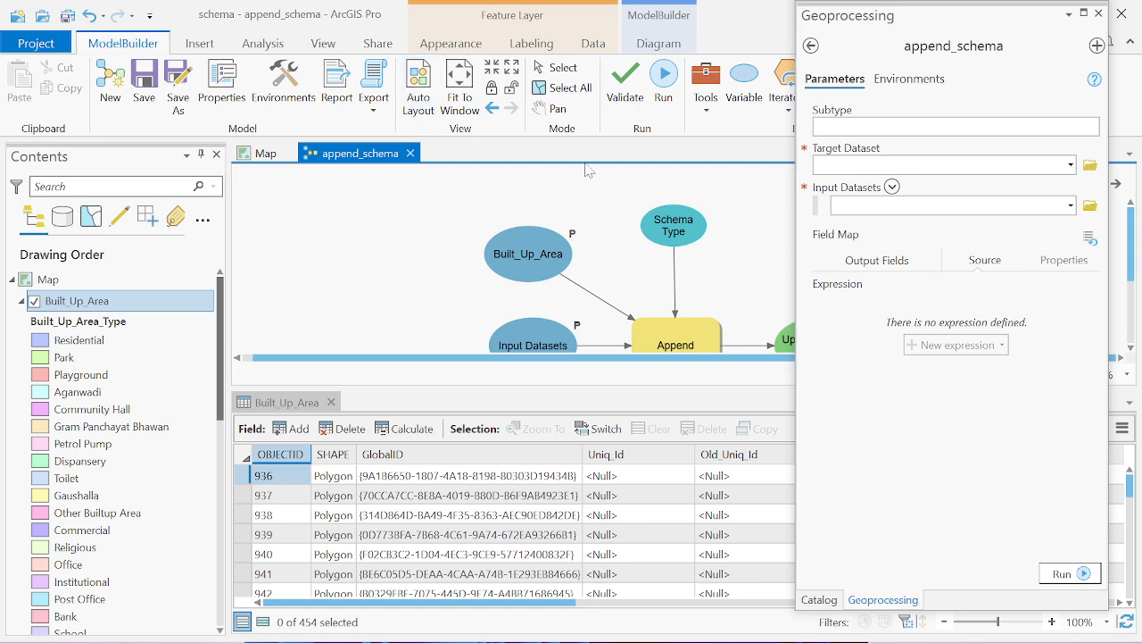
click(613, 95)
click(1098, 13)
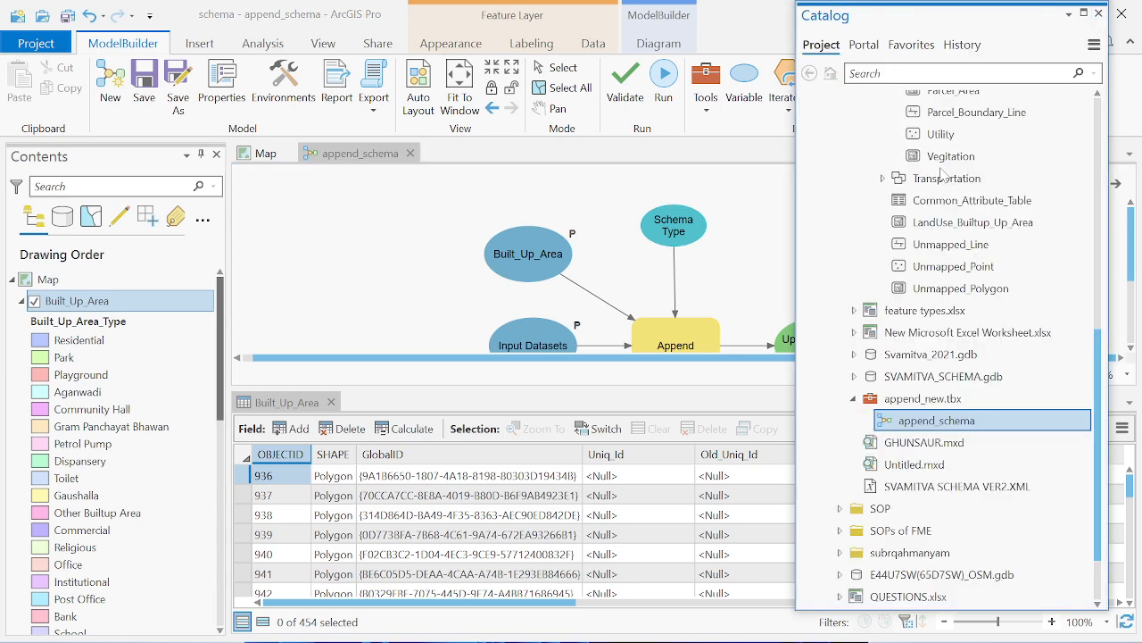
In the append_schema model's properties, move the Input Datasets parameter above Built_Up_Area and accept the change
right_click(899, 430)
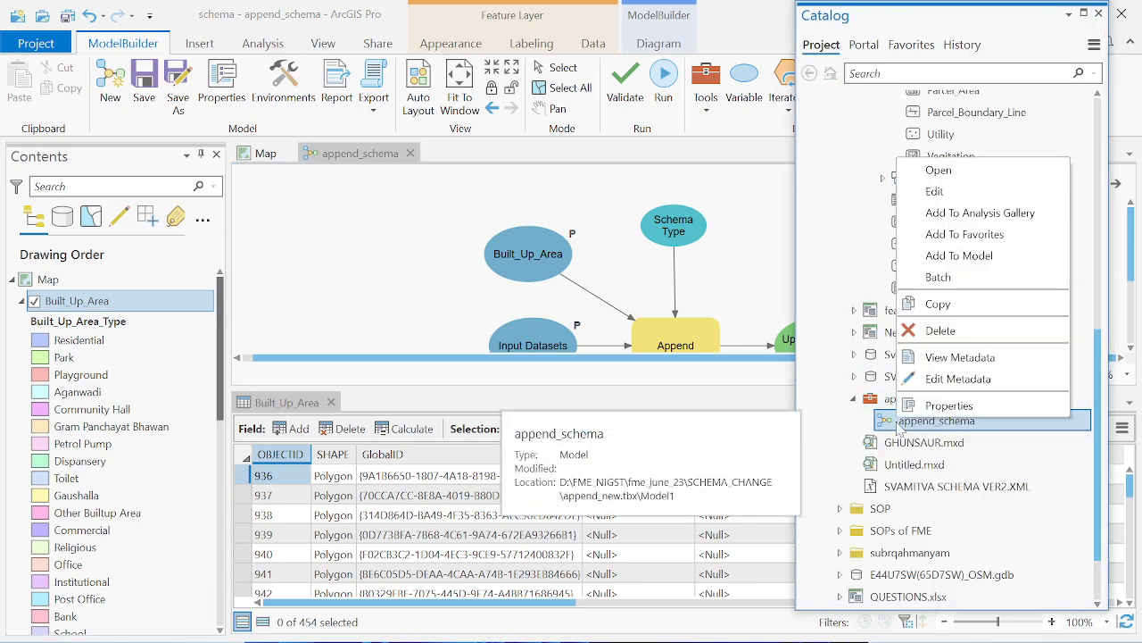
click(935, 406)
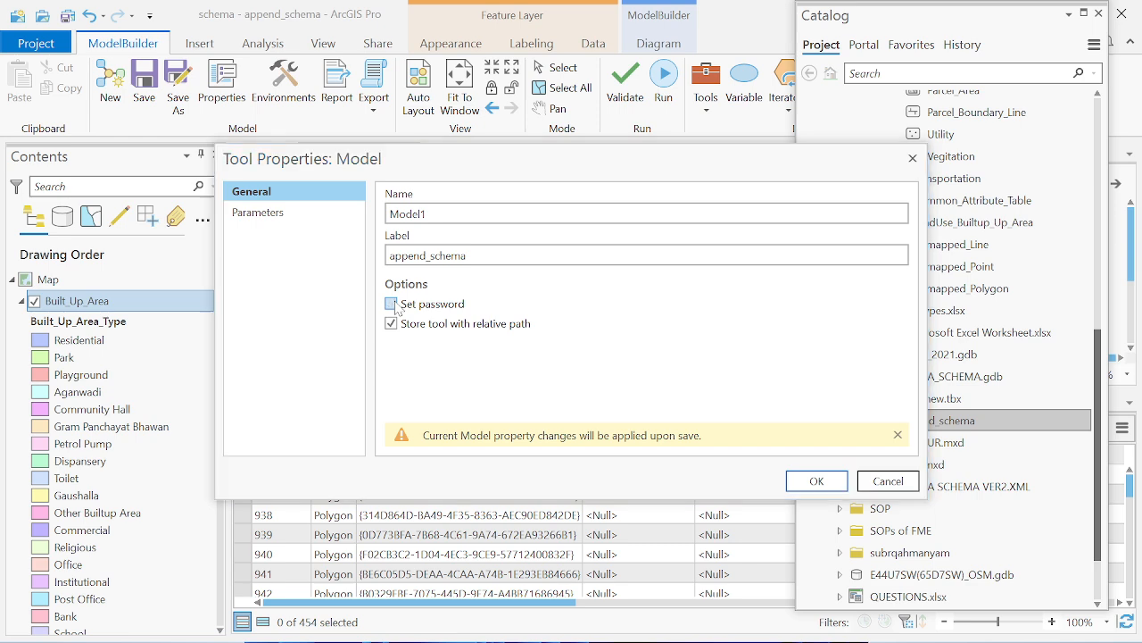
click(393, 305)
click(658, 375)
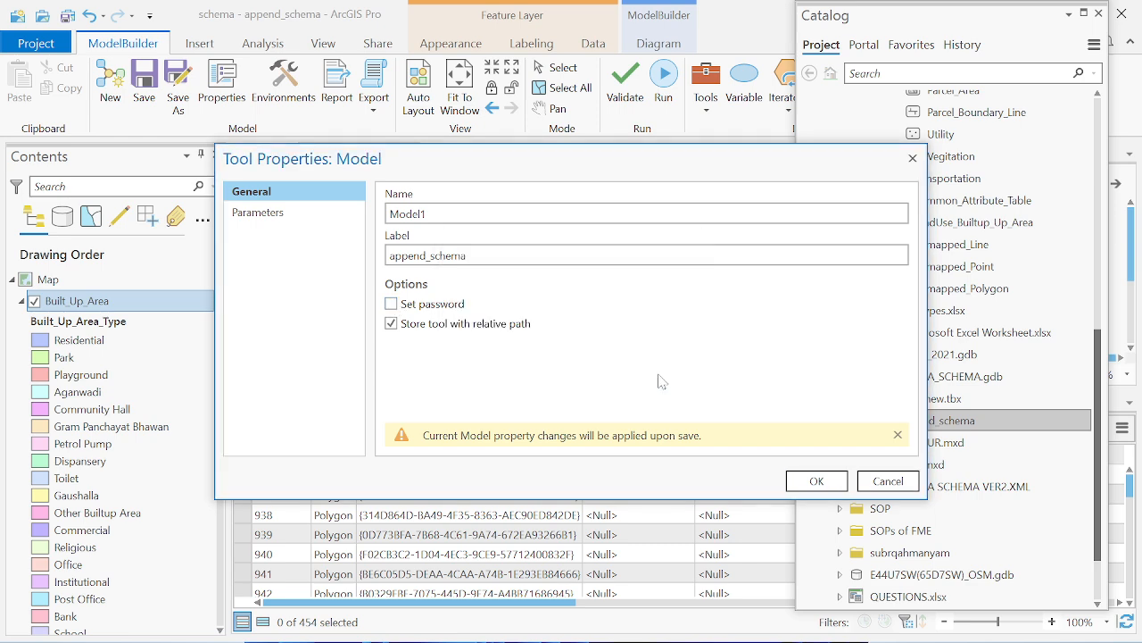
click(258, 215)
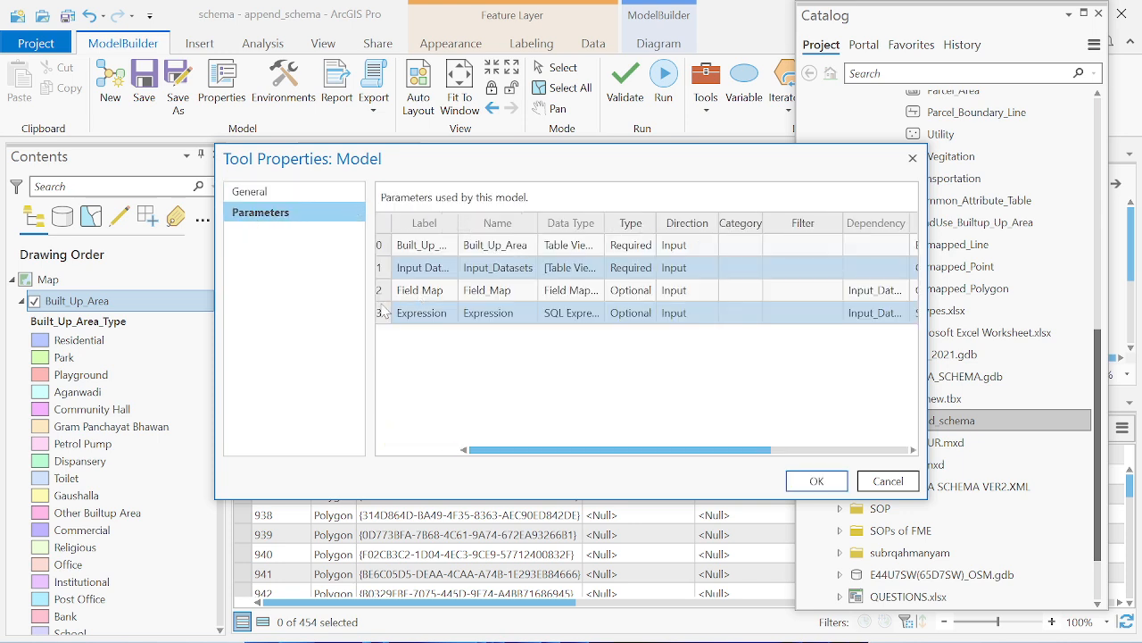
click(382, 270)
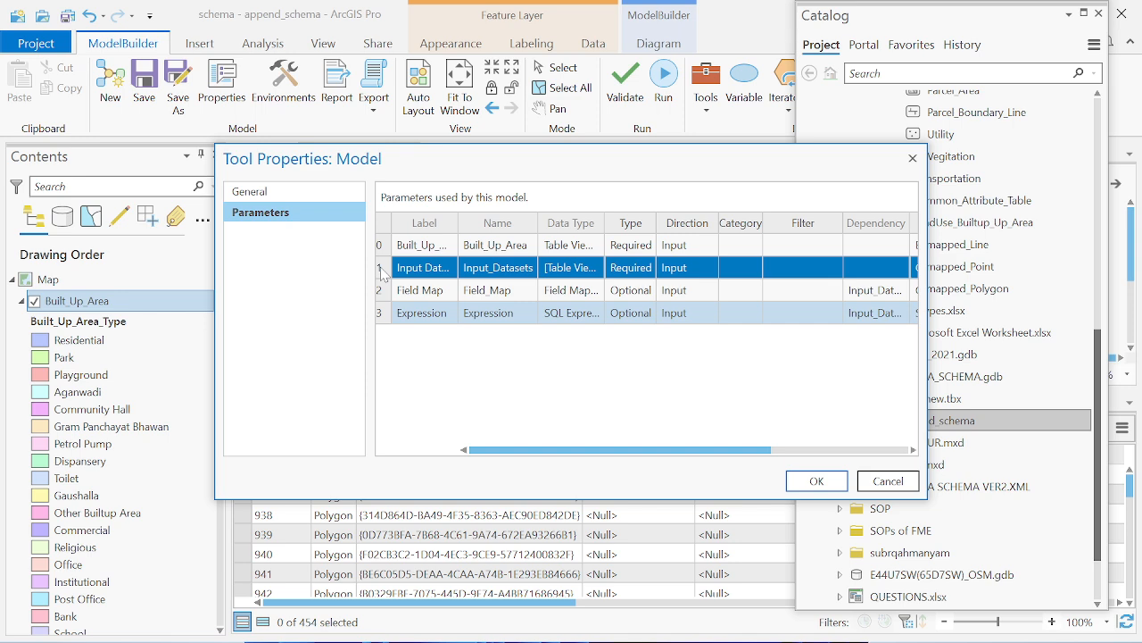
right_click(382, 271)
click(416, 280)
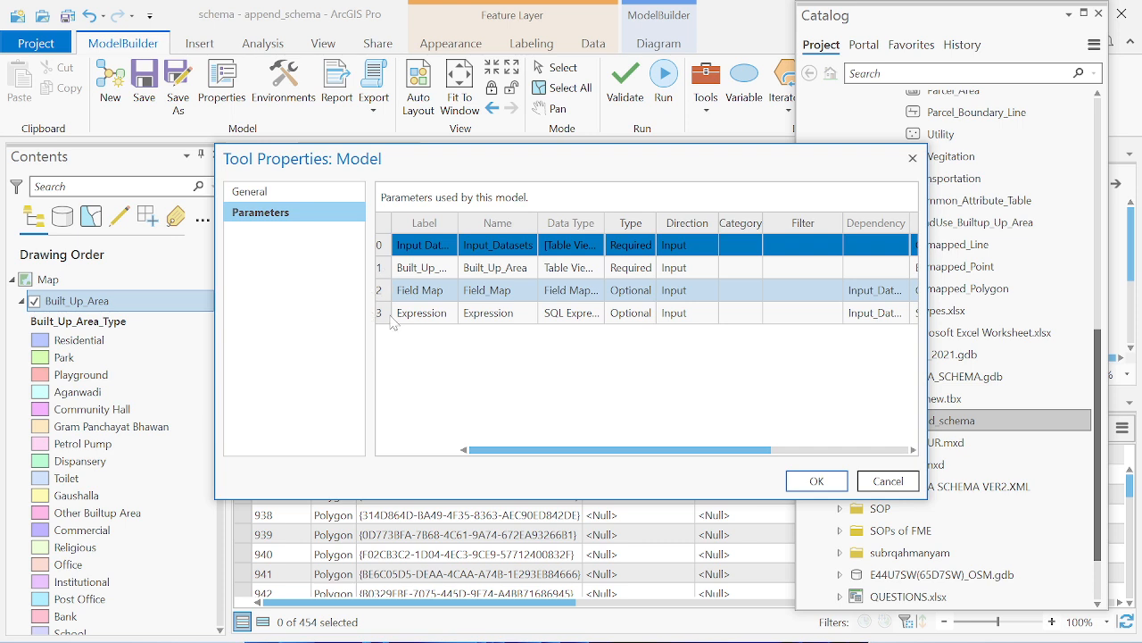
click(814, 480)
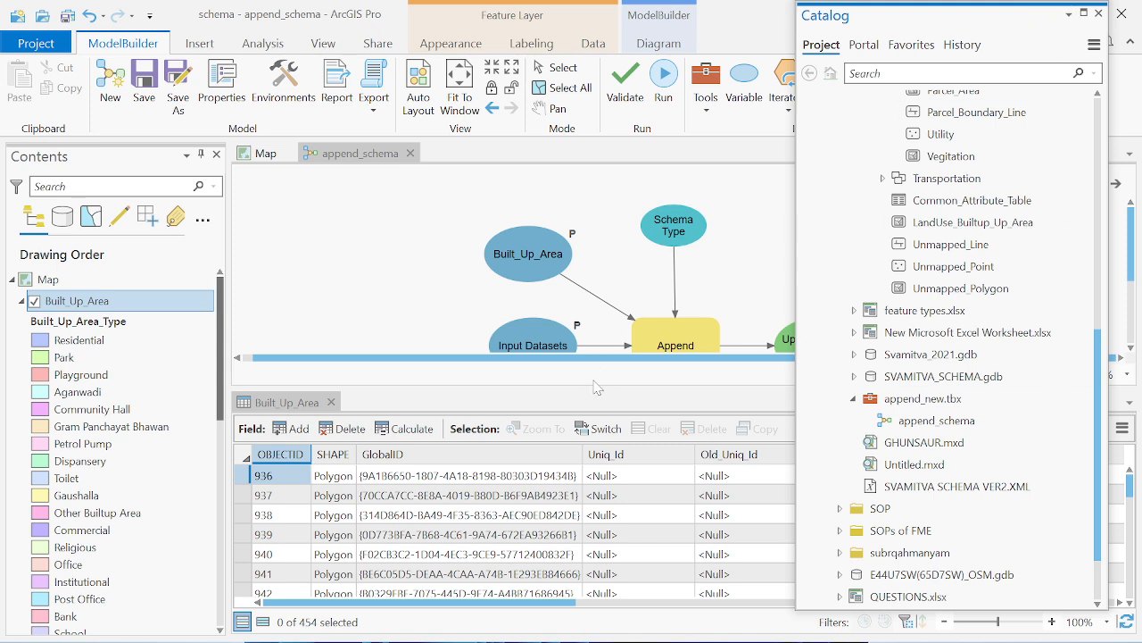
Enlarge the model view and check the option set in the Schema Type variable, leaving it as is
drag(593, 389, 578, 534)
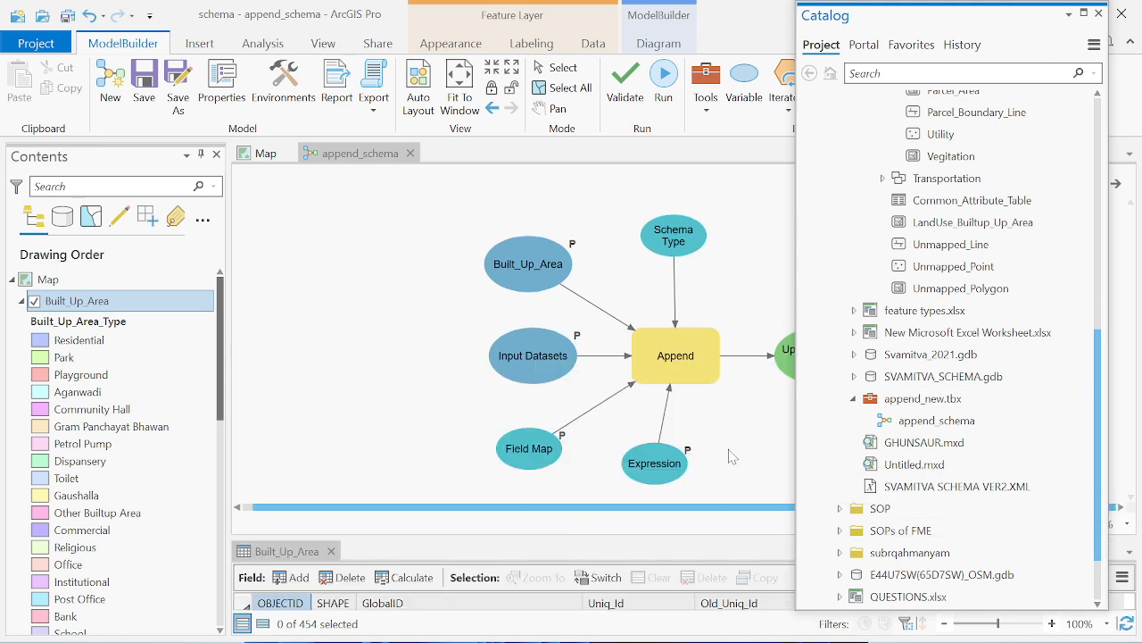
drag(797, 428, 903, 429)
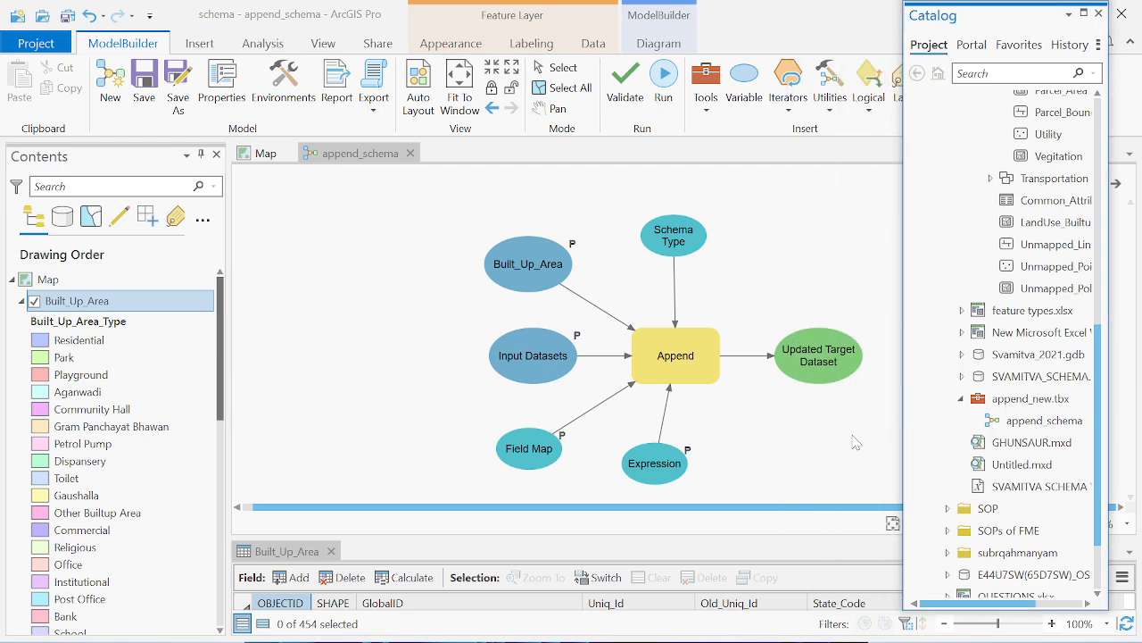
click(744, 269)
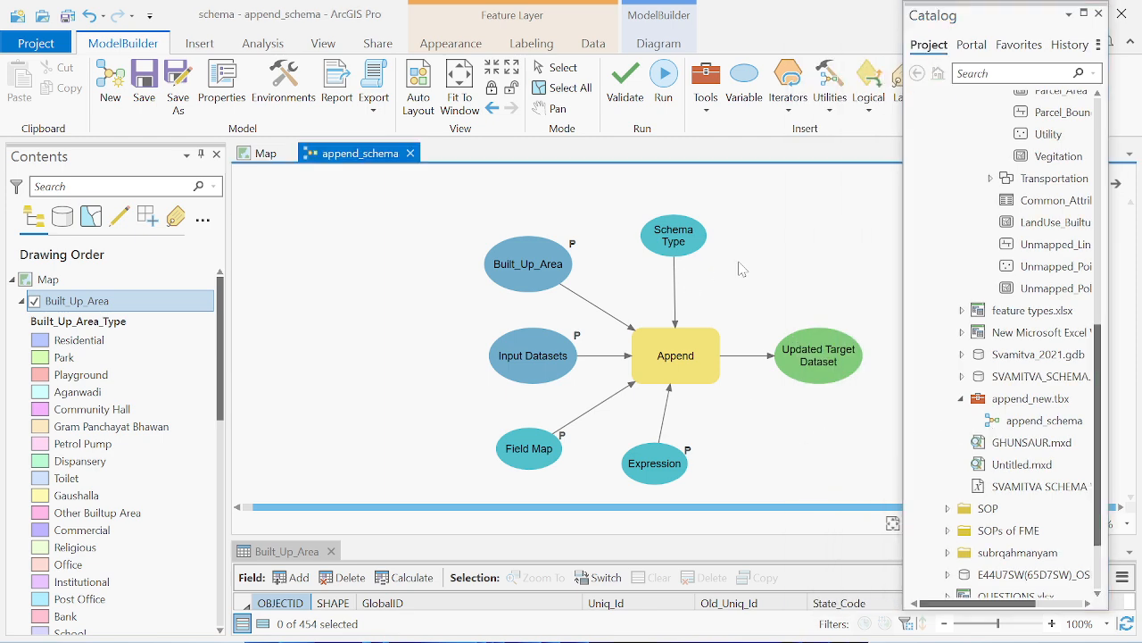
right_click(688, 235)
click(685, 234)
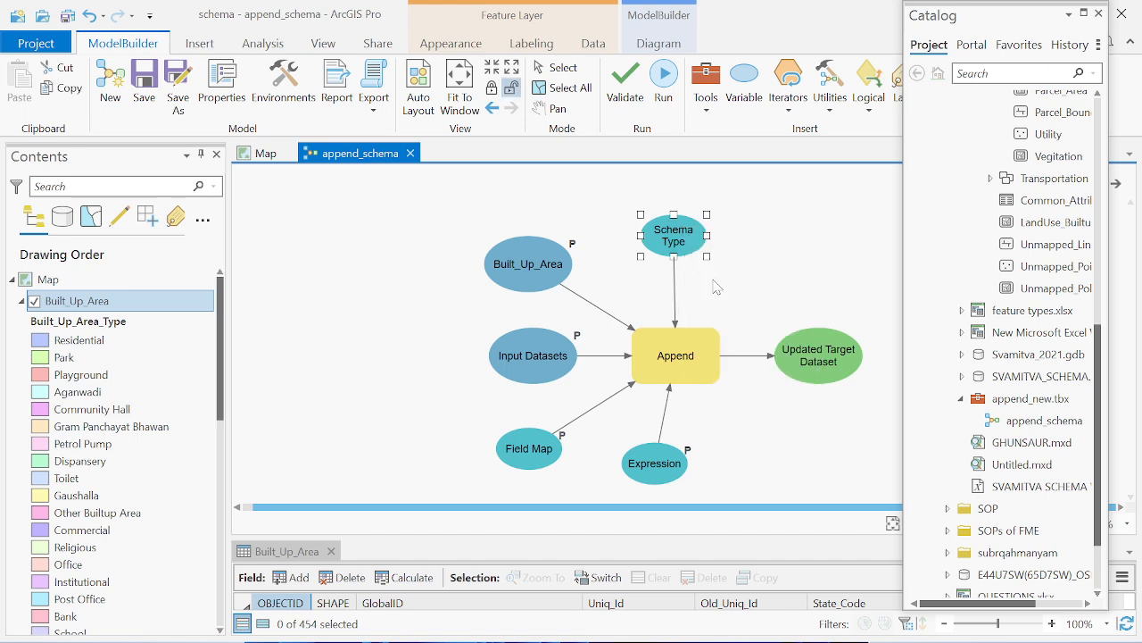
click(728, 307)
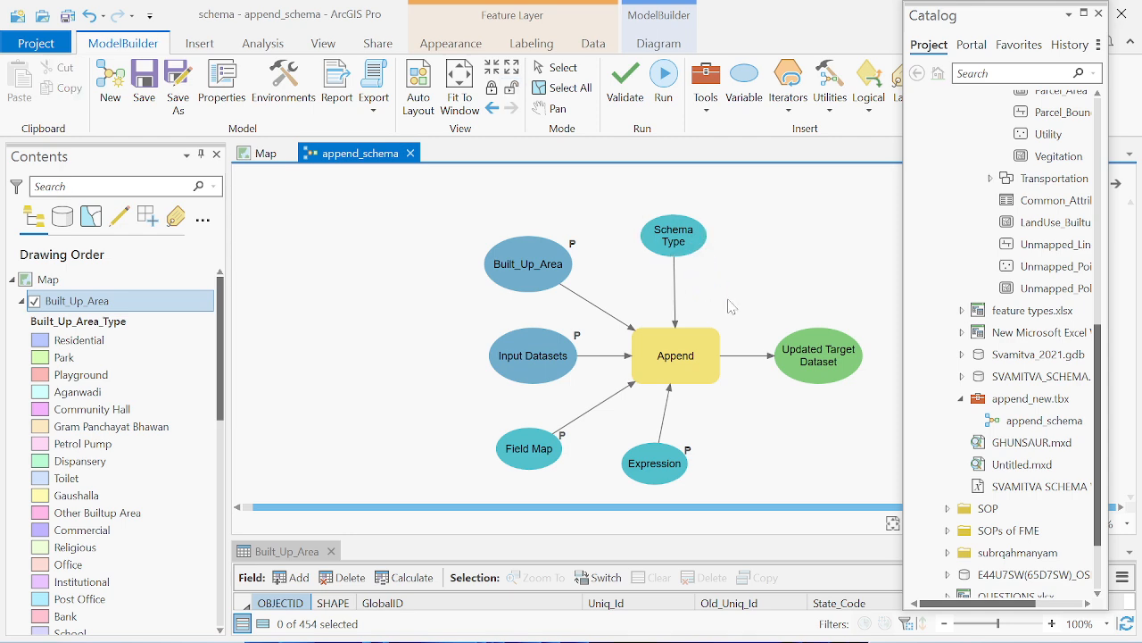
double_click(681, 252)
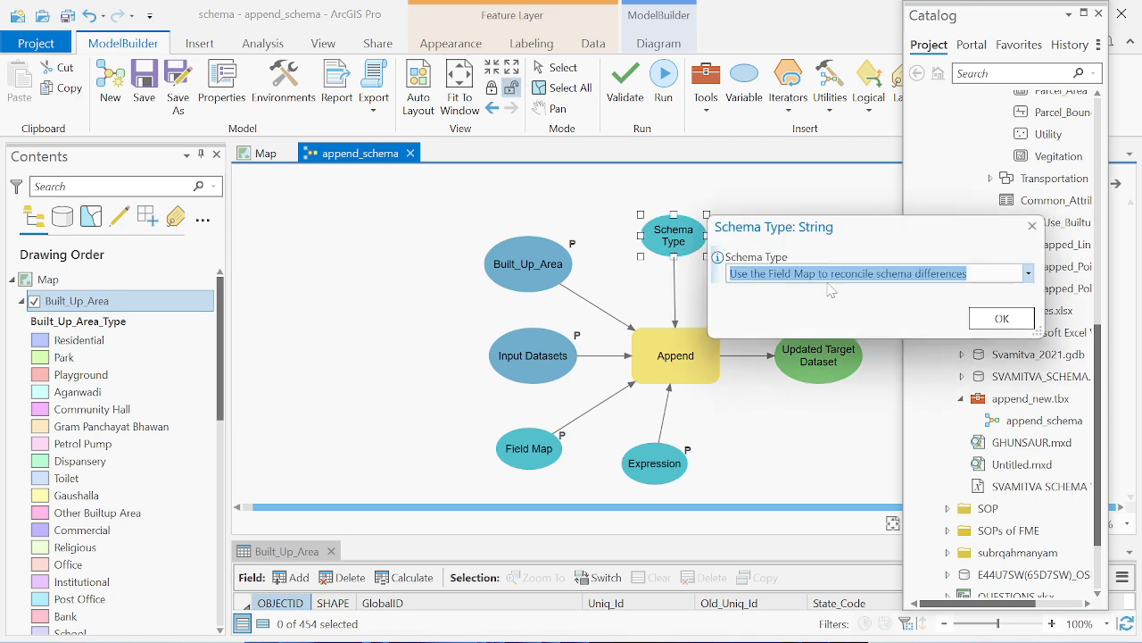
click(1033, 225)
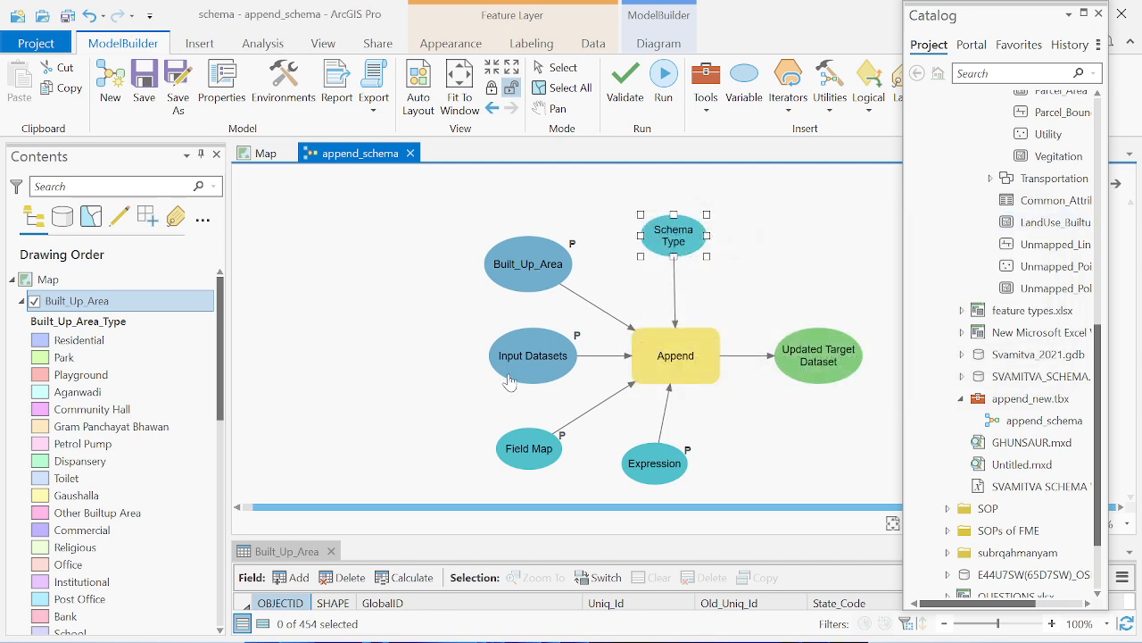
Review the SQL clause in the Expression variable and the output fields in the Field Map variable without editing them
double_click(651, 483)
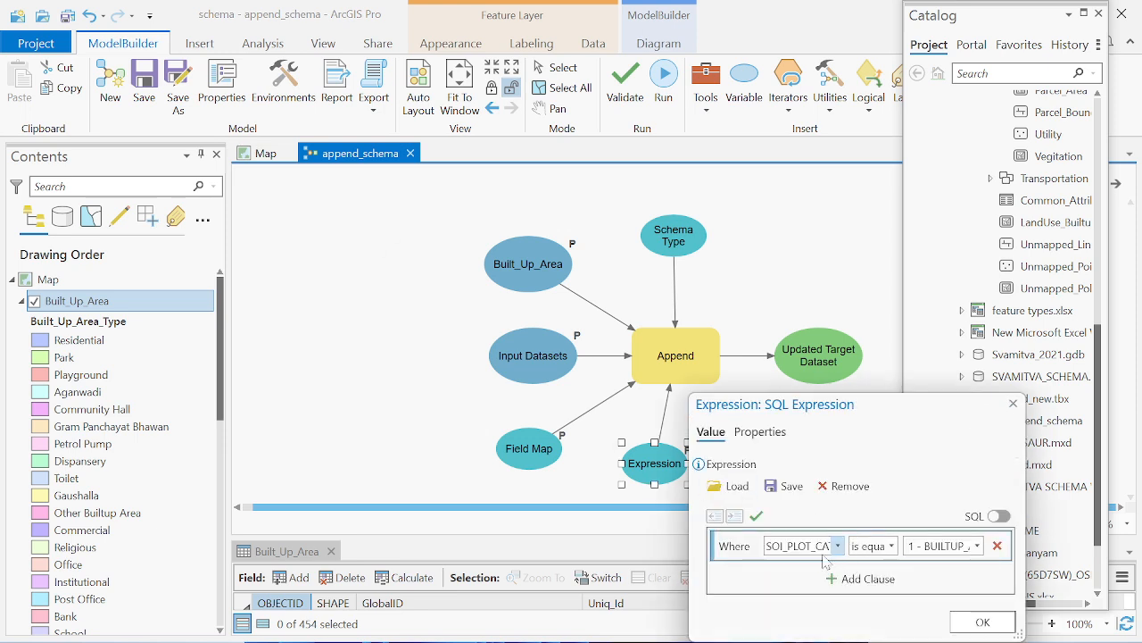
click(1013, 404)
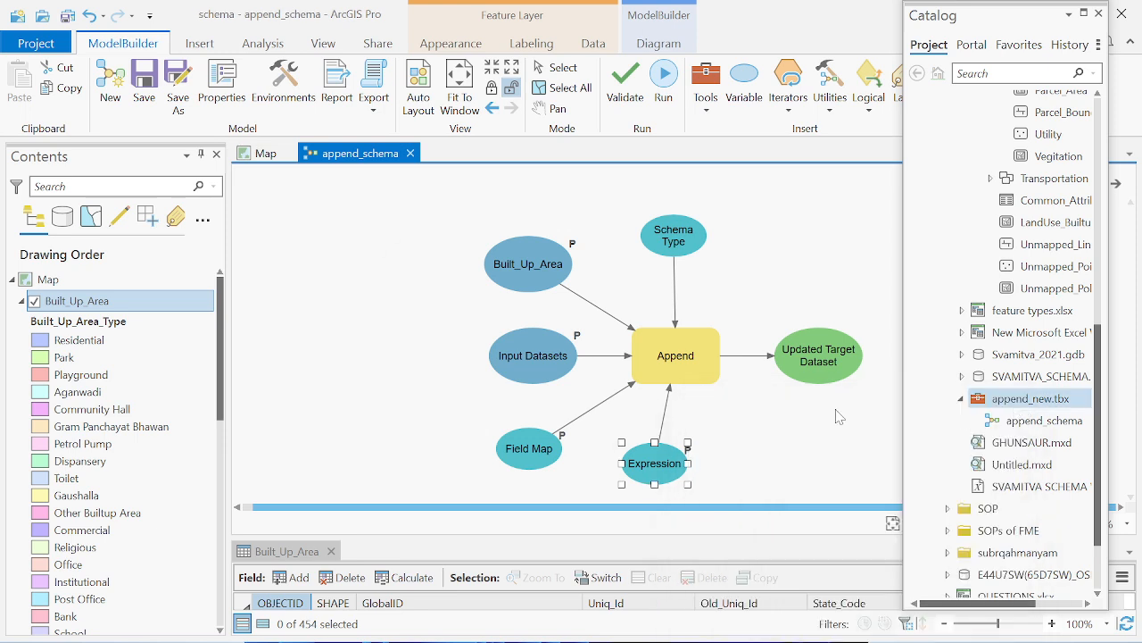
double_click(536, 447)
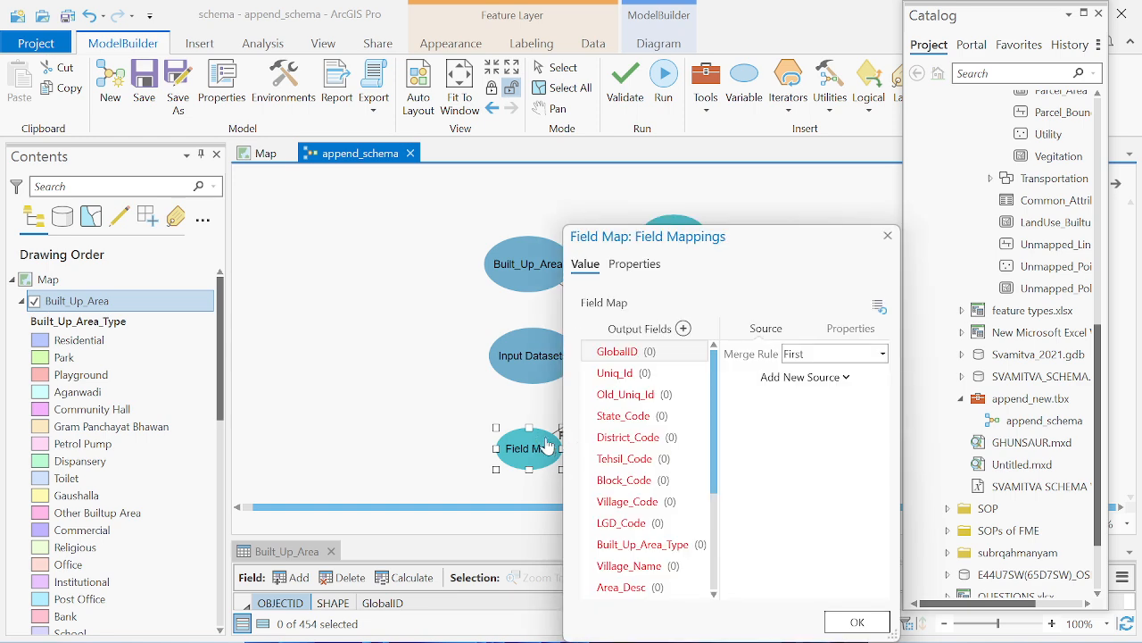
drag(668, 180, 584, 95)
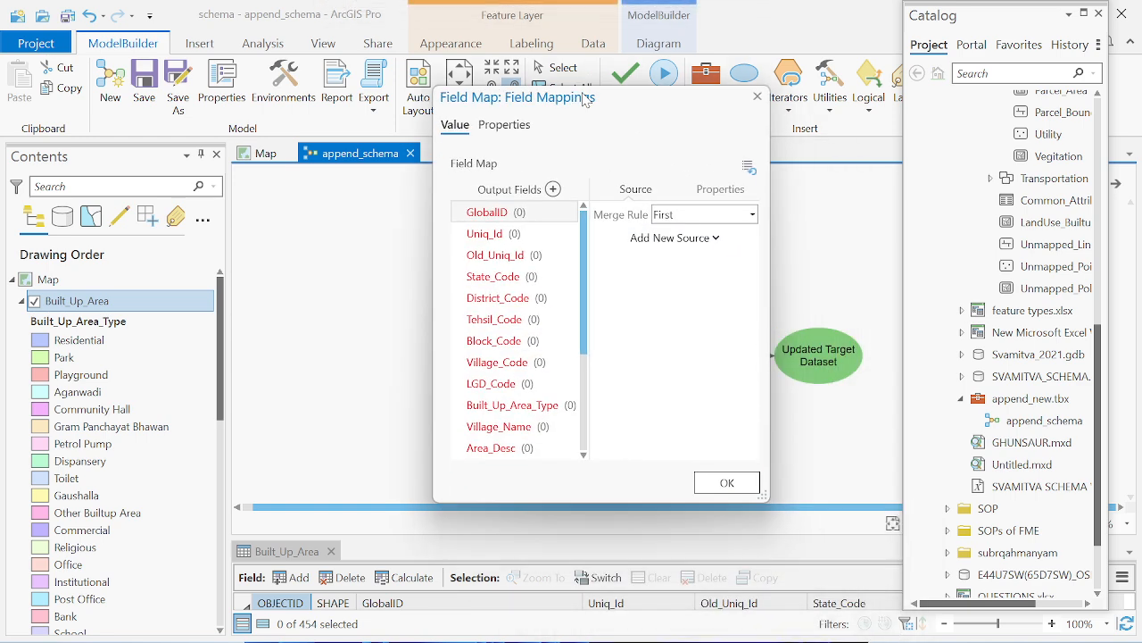
click(756, 95)
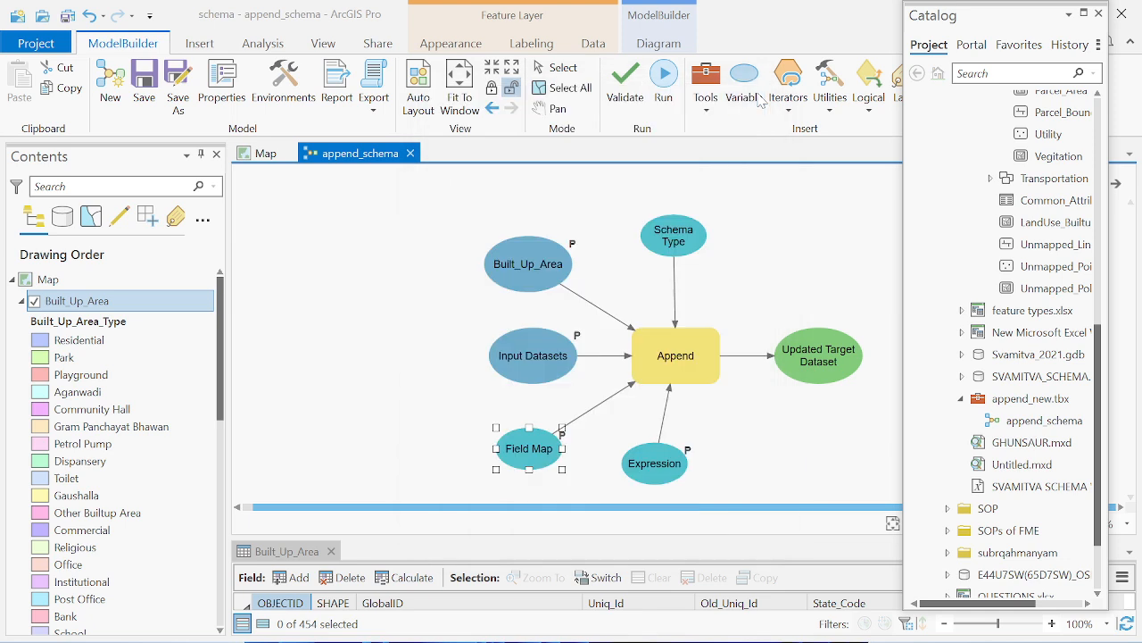
Deselect the Field Map variable, then save and validate the append_schema model
click(461, 437)
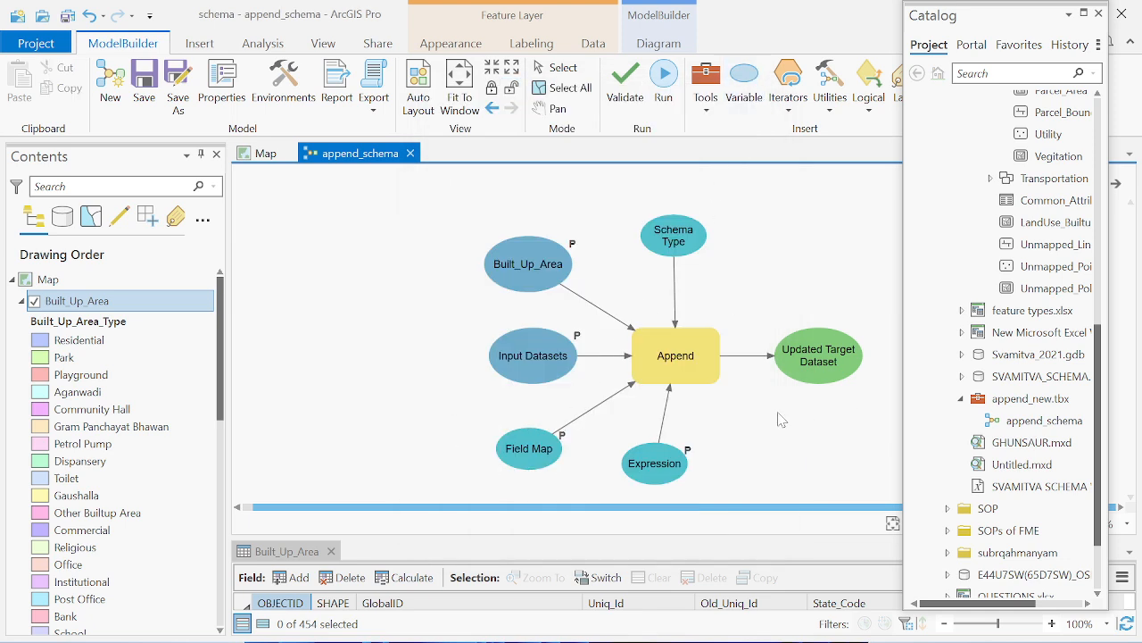
click(140, 89)
click(140, 95)
click(626, 87)
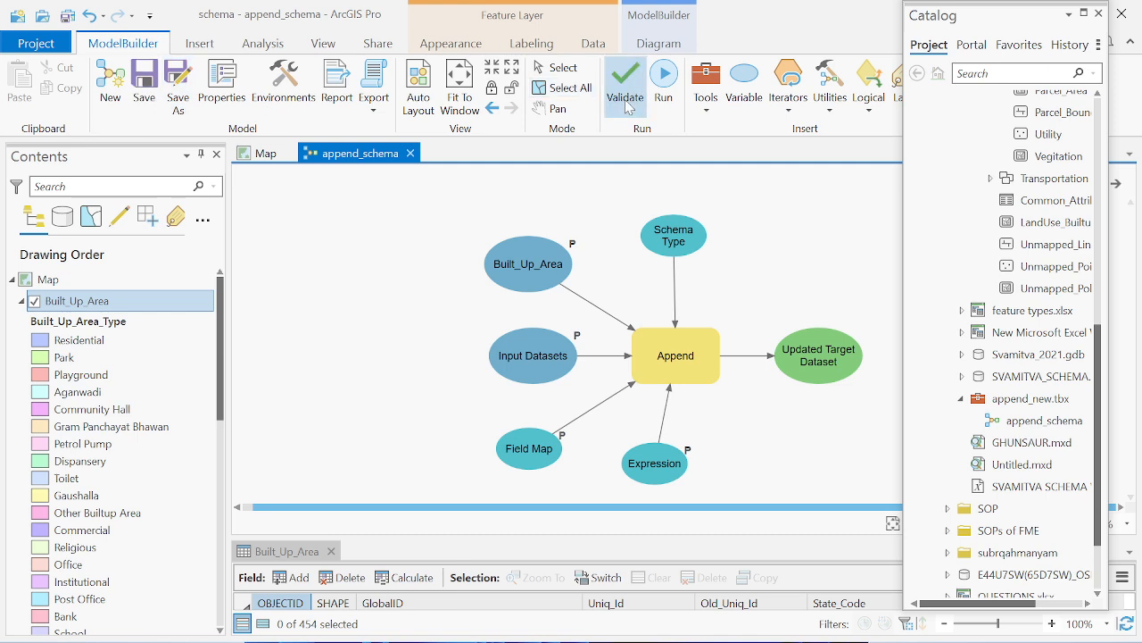
Open append_schema from append_new.tbx as a tool and check its Built_Up_Area parameter
right_click(1017, 420)
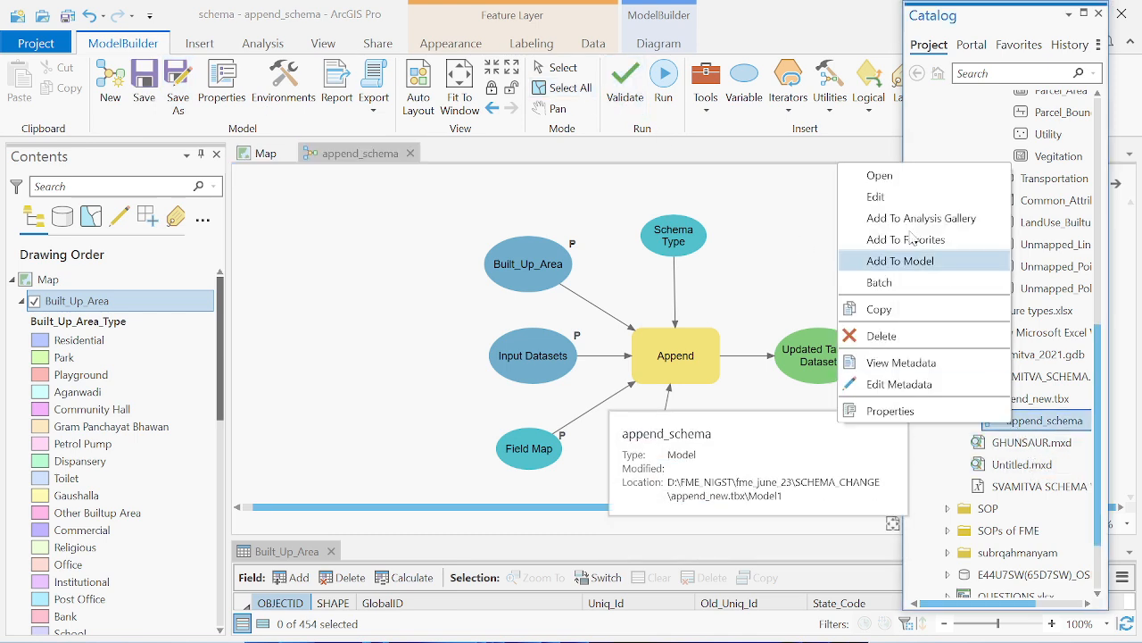
click(896, 176)
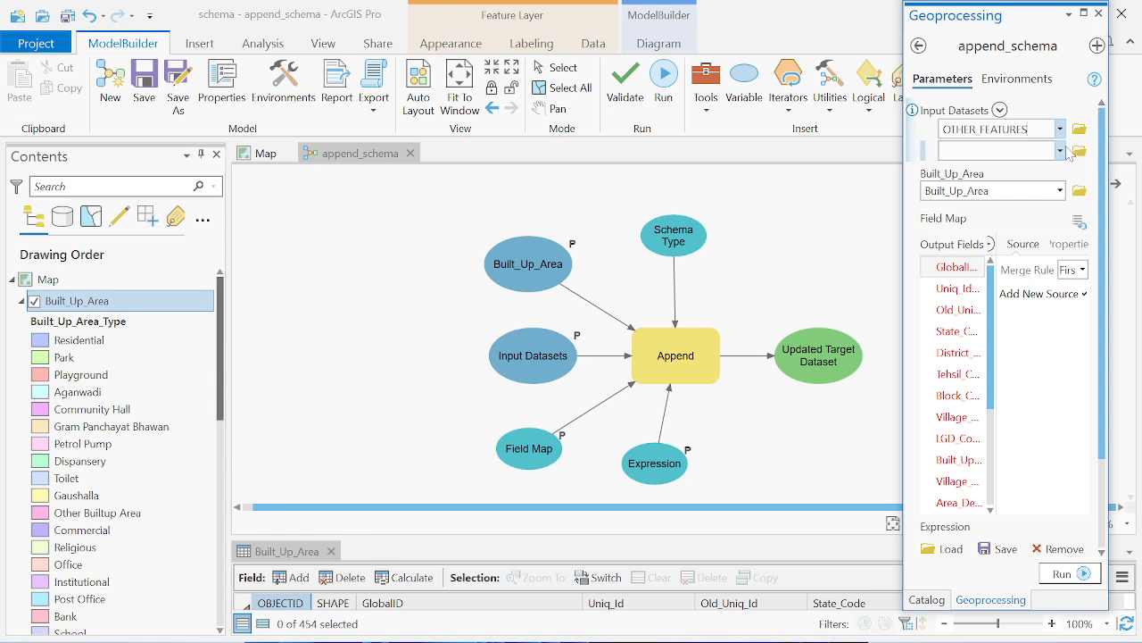
click(1059, 191)
click(1059, 191)
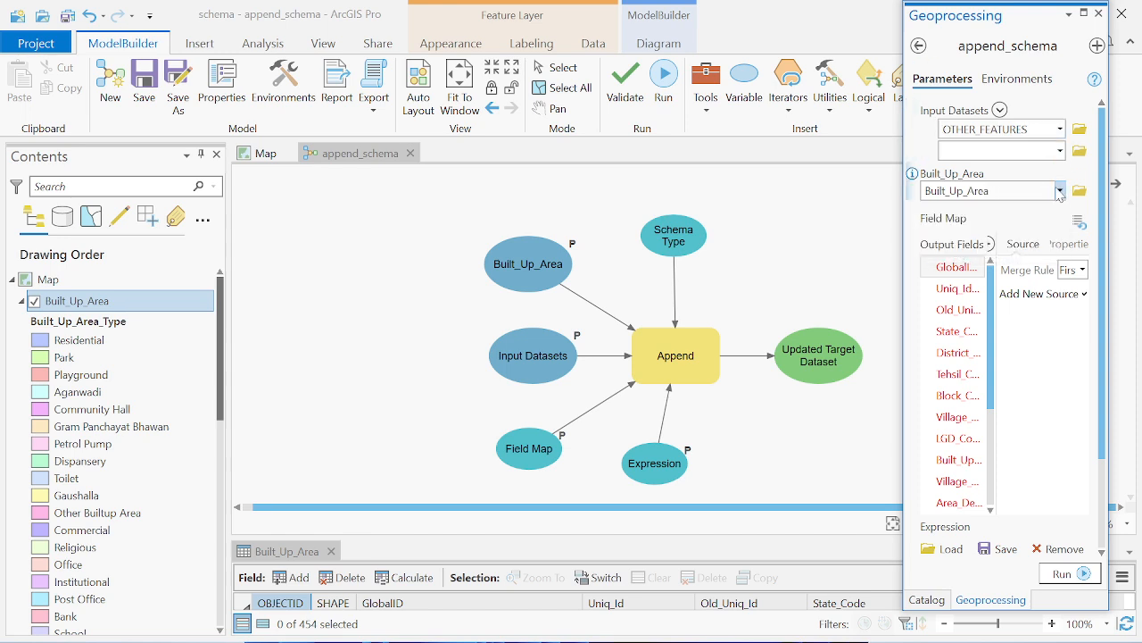
Rename the Built_Up_Area variable in the model as output, and save and validate the model
right_click(539, 266)
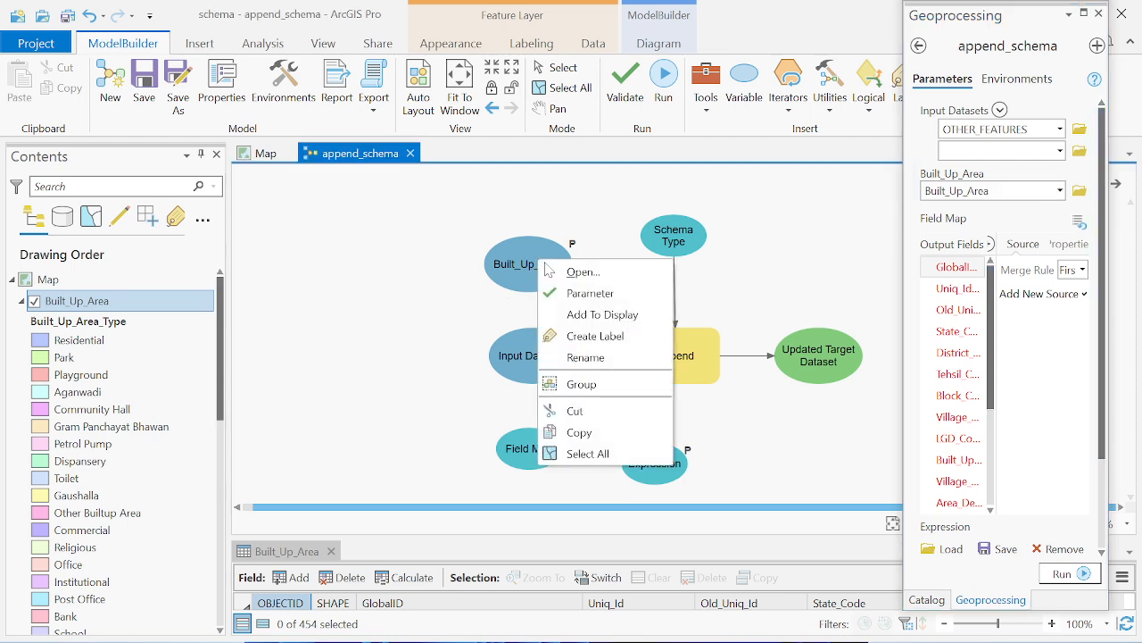
click(597, 358)
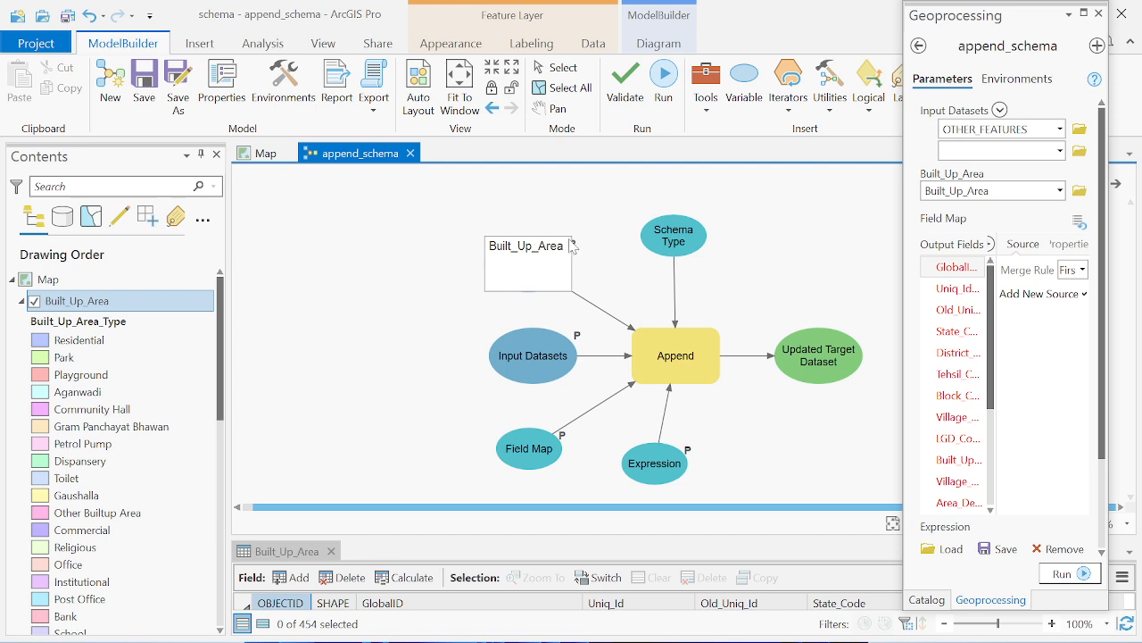
drag(564, 246, 413, 248)
text(Output)
key(Return)
click(143, 83)
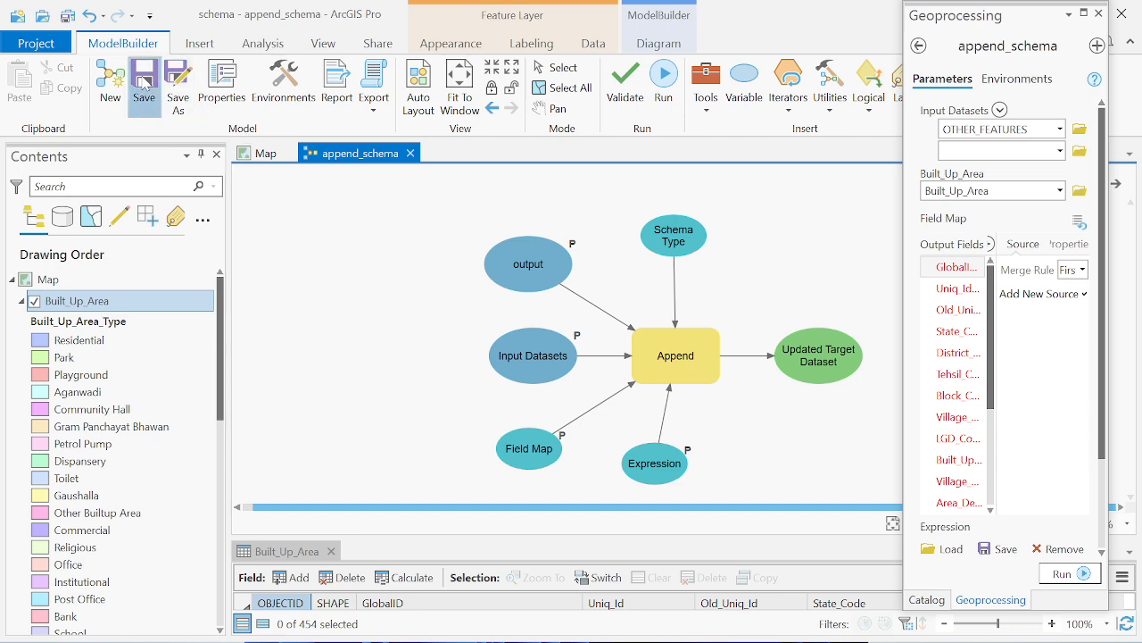
click(618, 86)
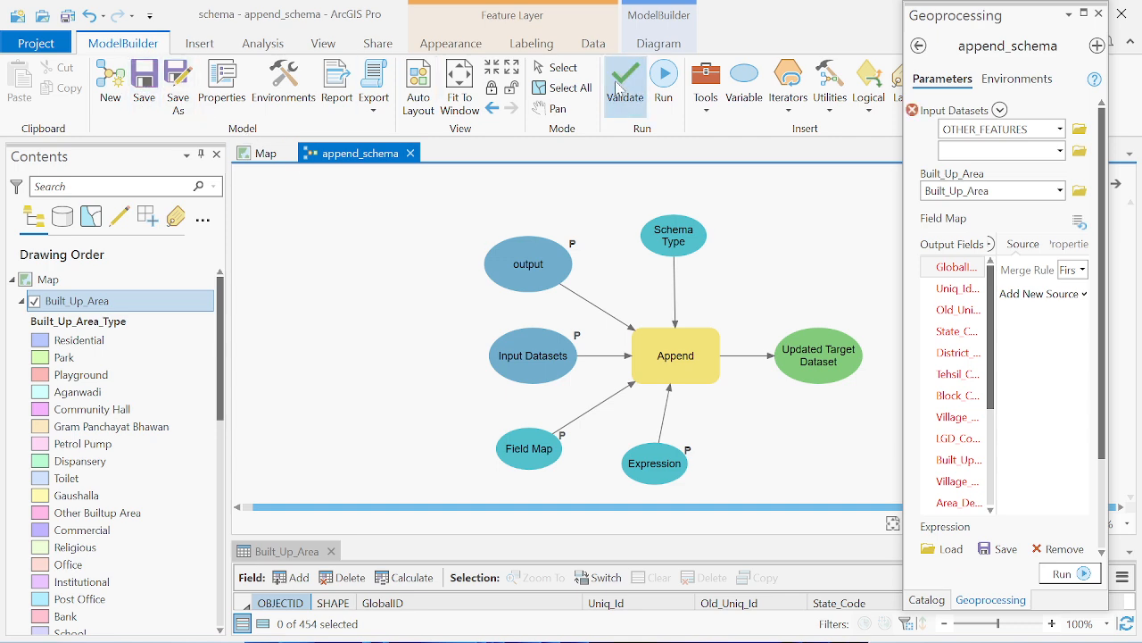
Reopen the append_schema tool from the toolbox and choose Built_Up_Area for its output parameter
click(919, 46)
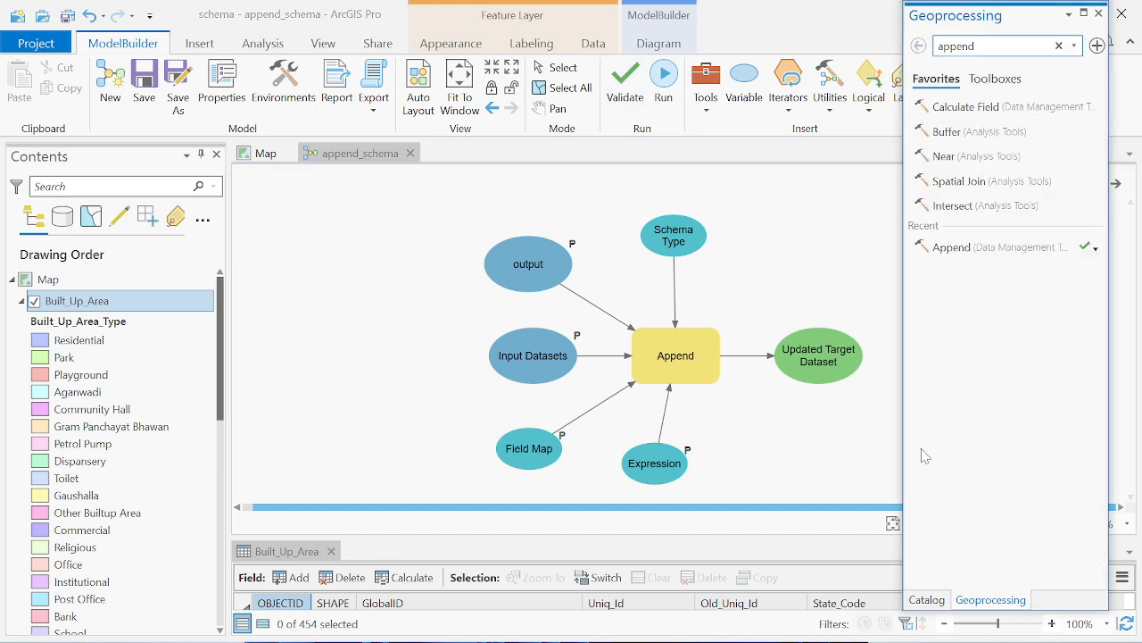
click(928, 600)
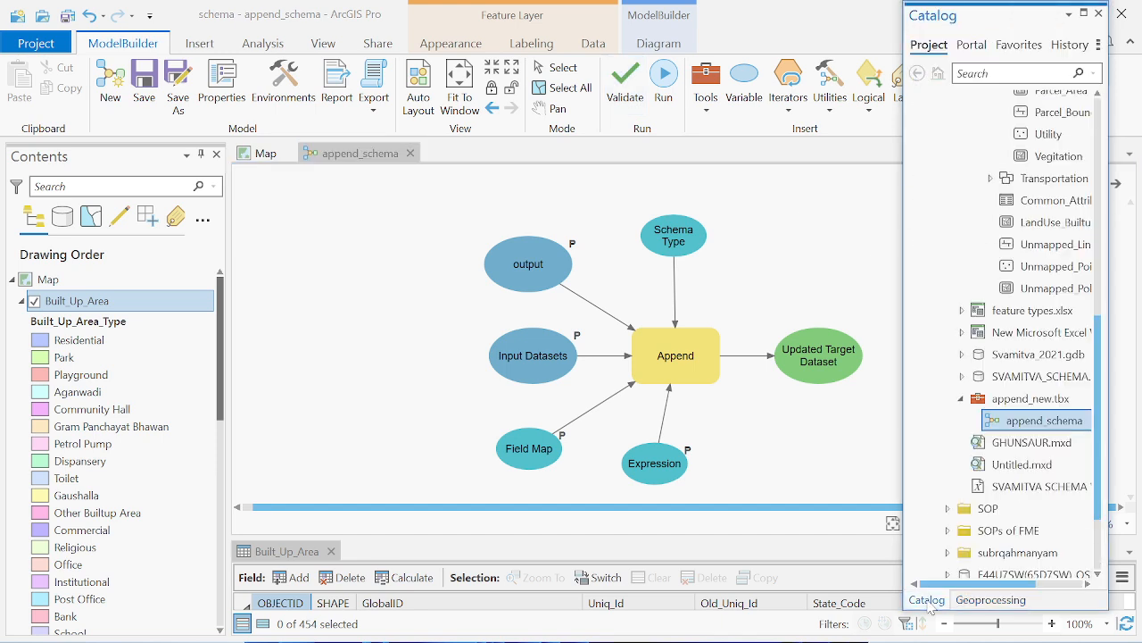
right_click(1008, 427)
click(883, 168)
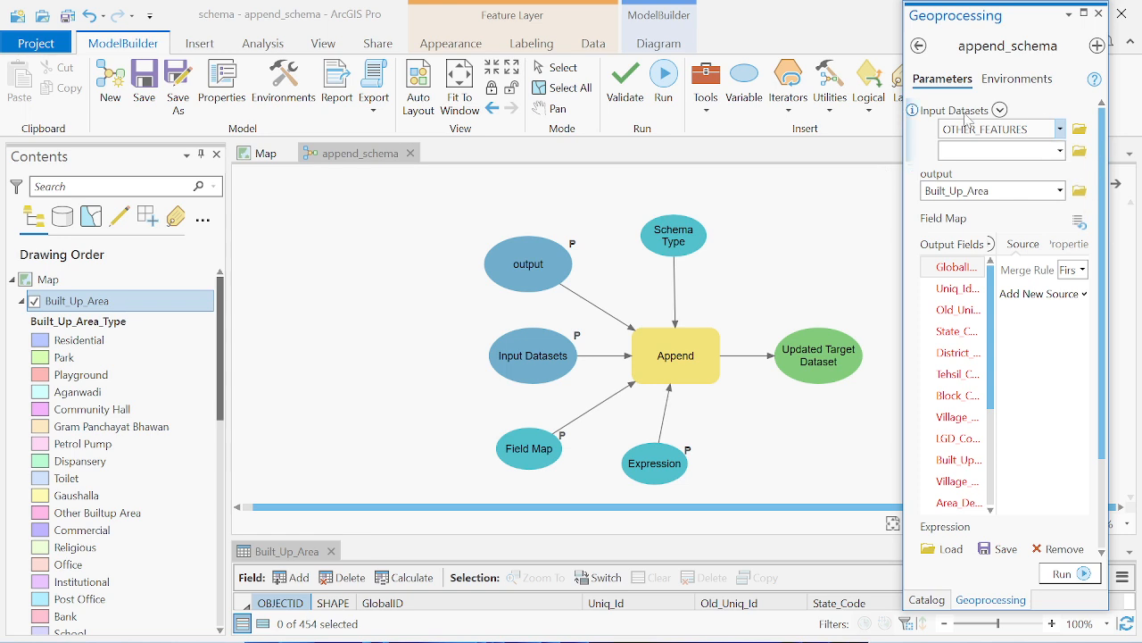
click(1059, 191)
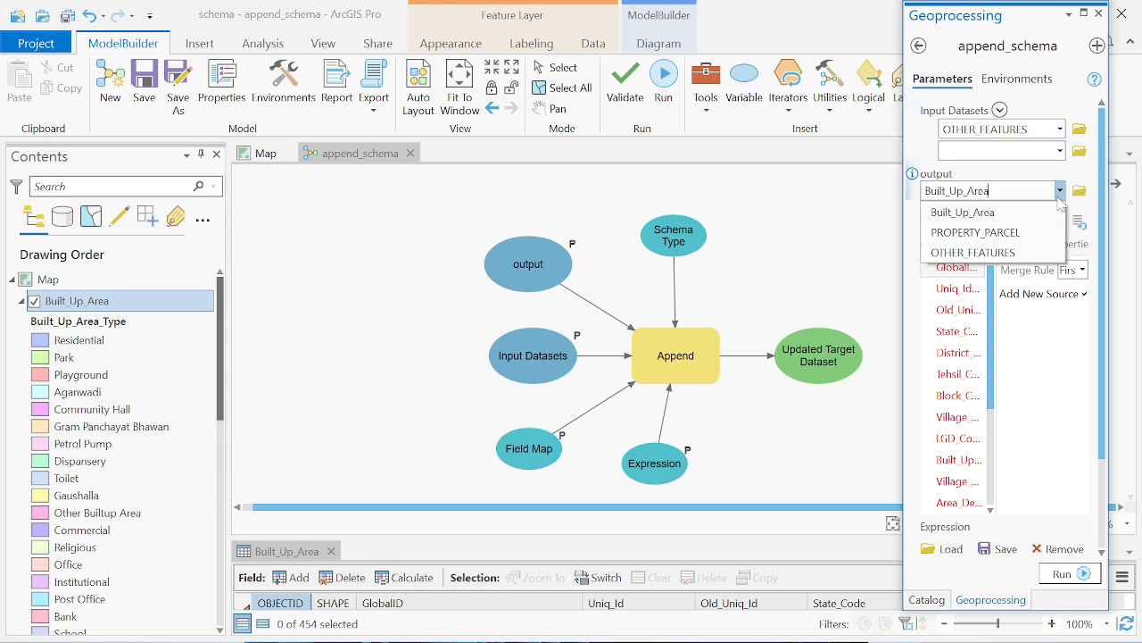
click(990, 212)
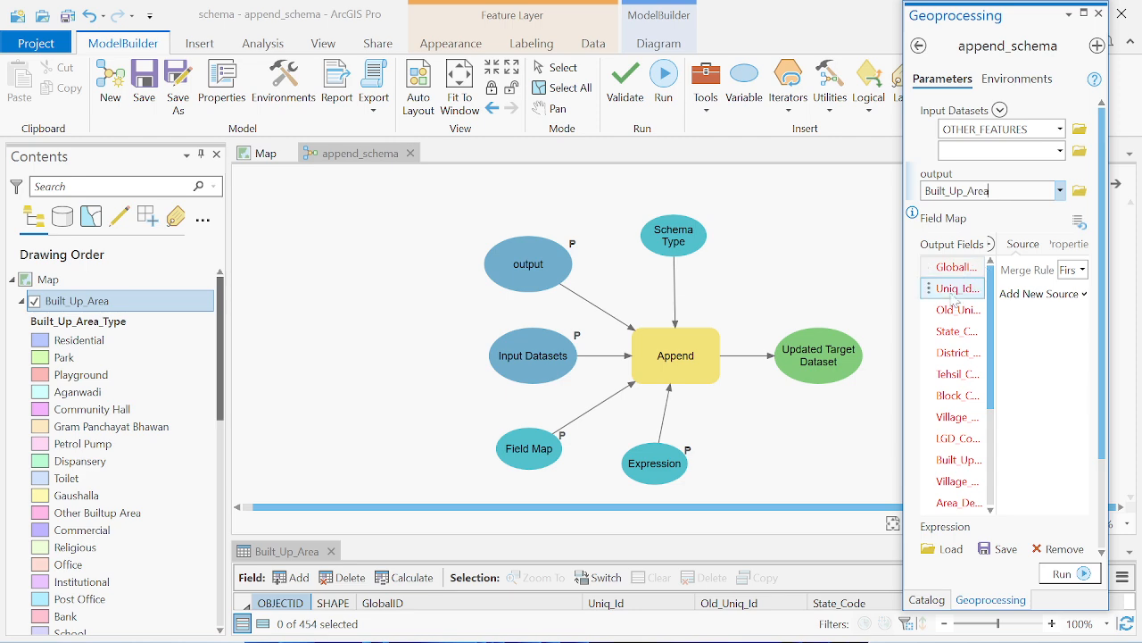
Widen the tool form, set the Expression clause's value to 2 - HANDPUMP, and dismiss the query-saving dialog without saving
drag(902, 303, 714, 303)
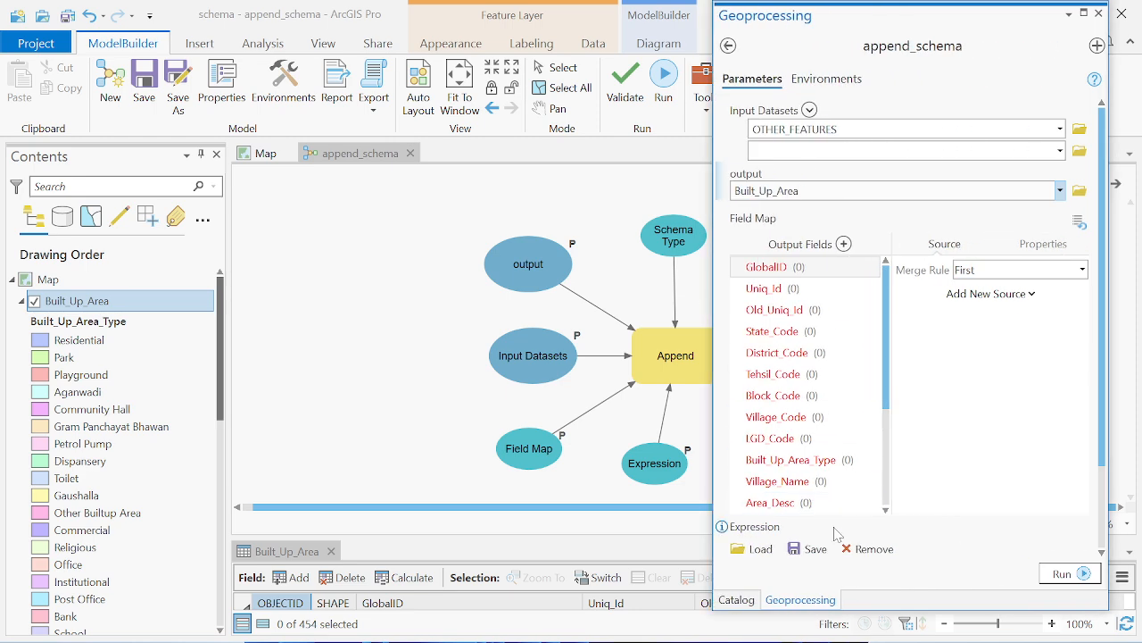
scroll(1109, 406, down, 3)
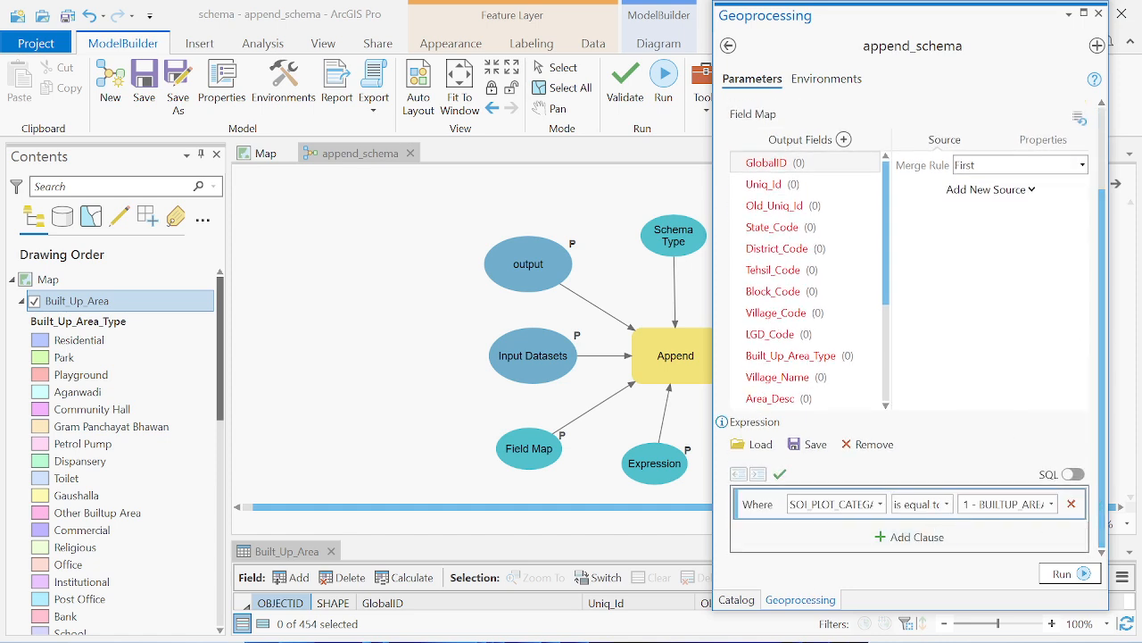
click(1051, 504)
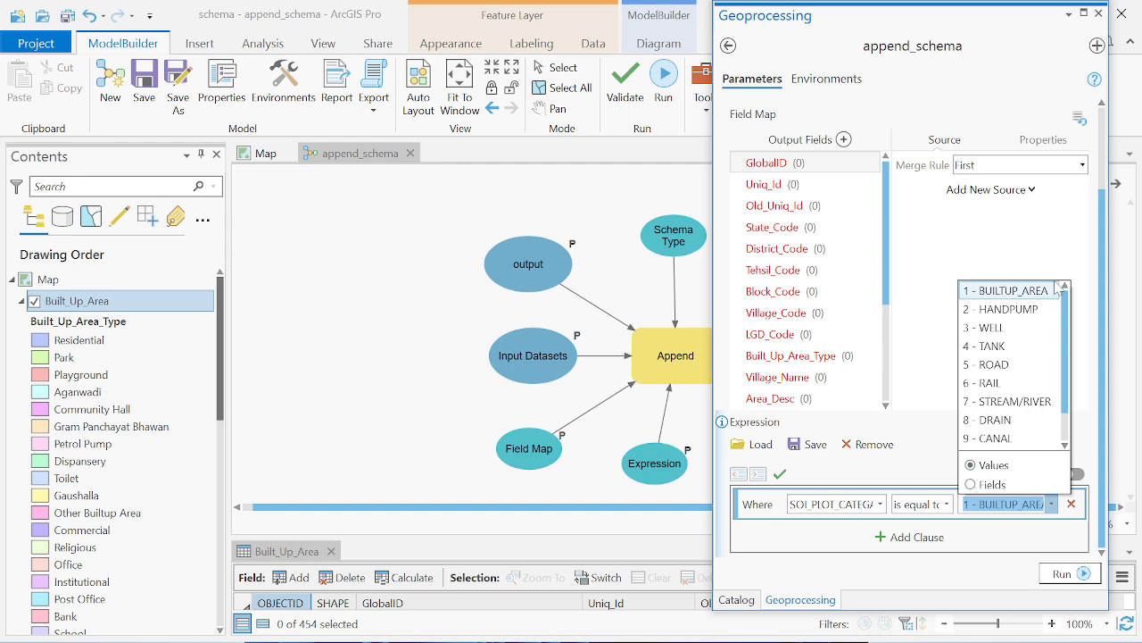
click(1034, 309)
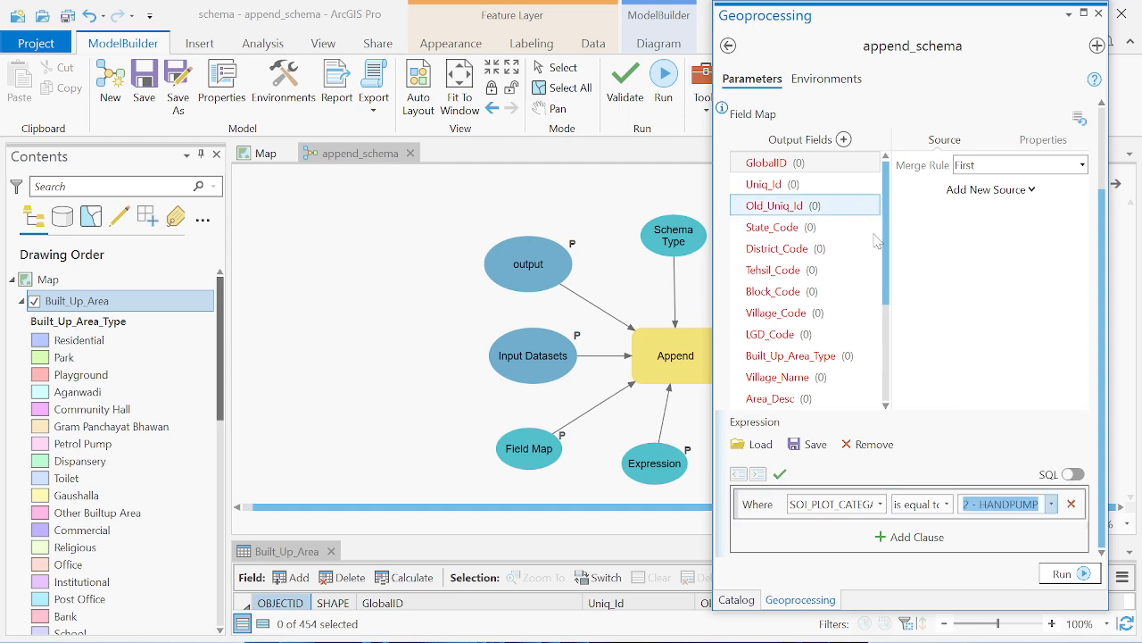
click(811, 446)
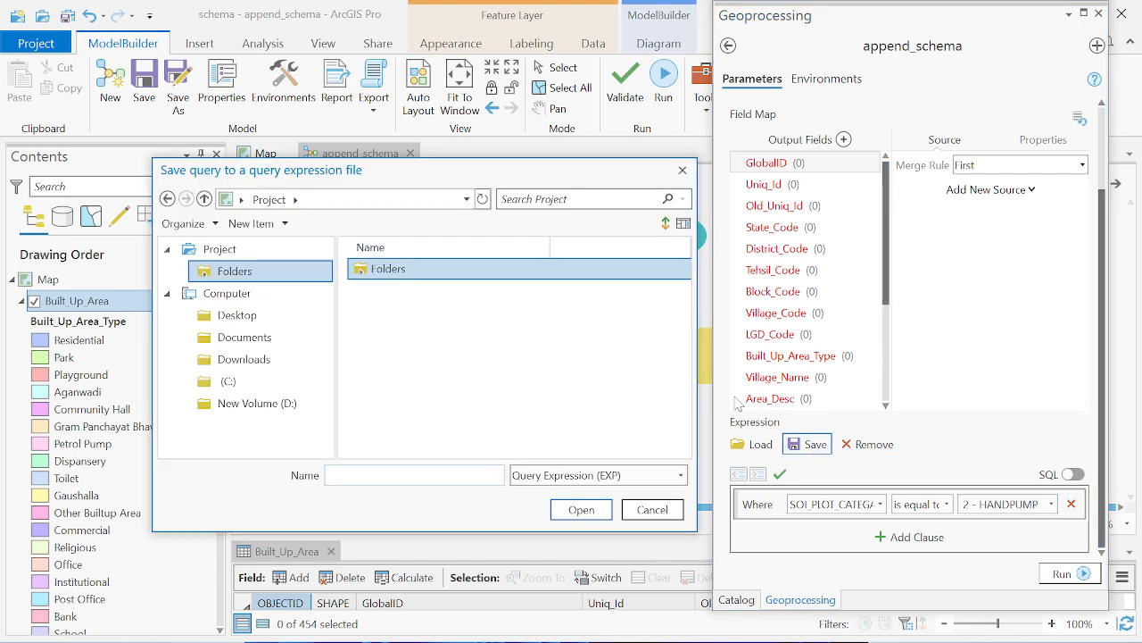
click(683, 169)
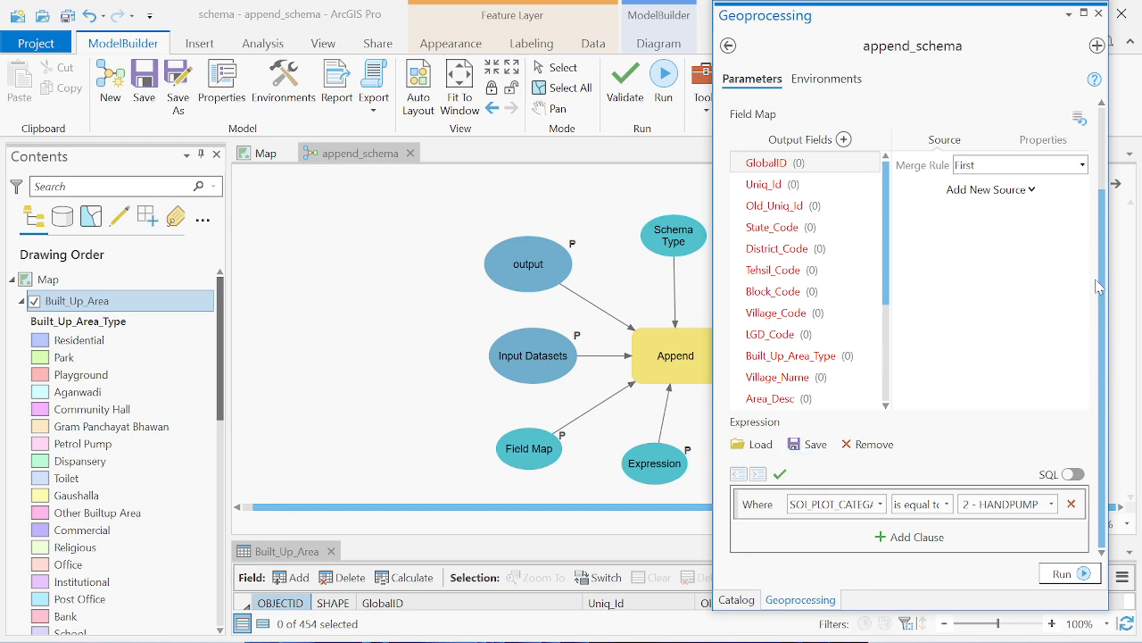
In the Field Map, add SOI_DISTRICT_CODE as the source of the District_Code output field
click(777, 254)
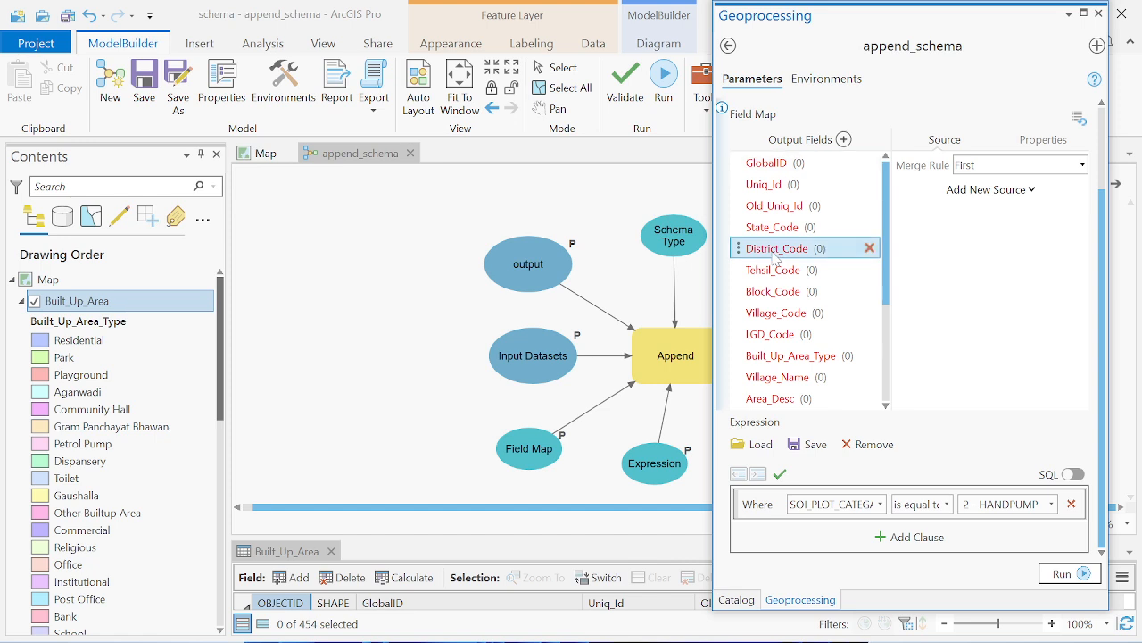
click(964, 191)
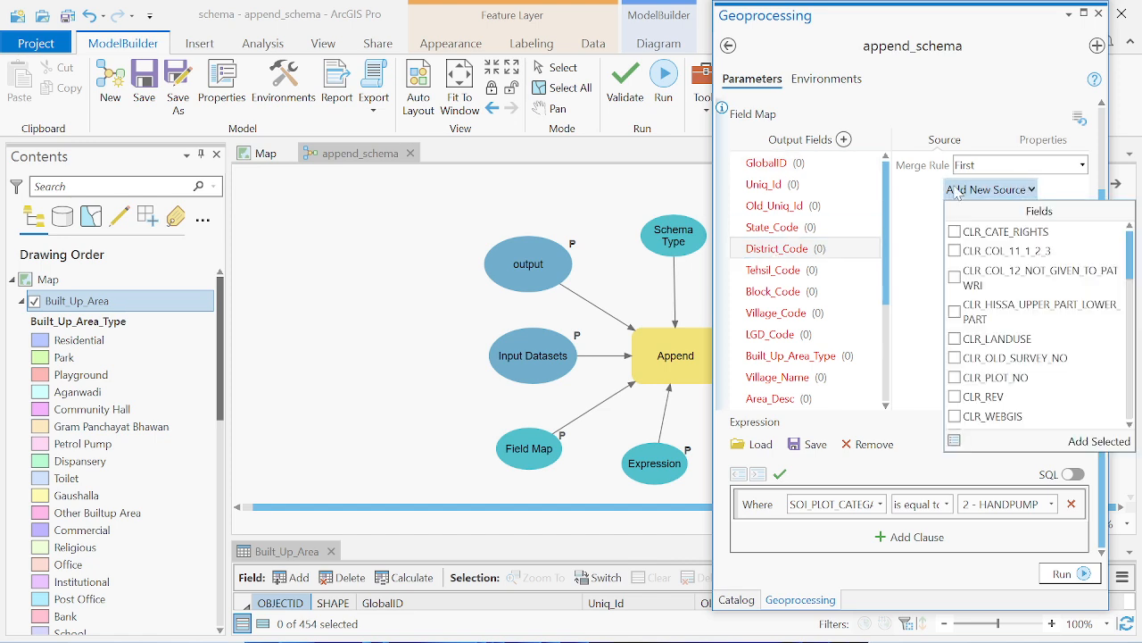
drag(1131, 259, 1132, 348)
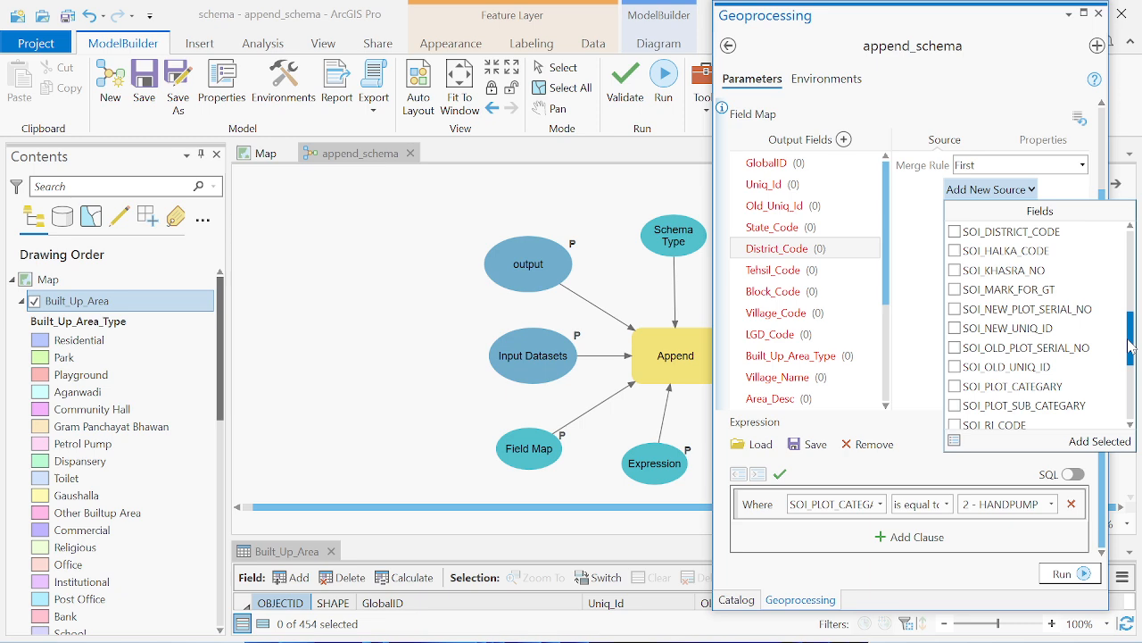
drag(1132, 348, 1132, 337)
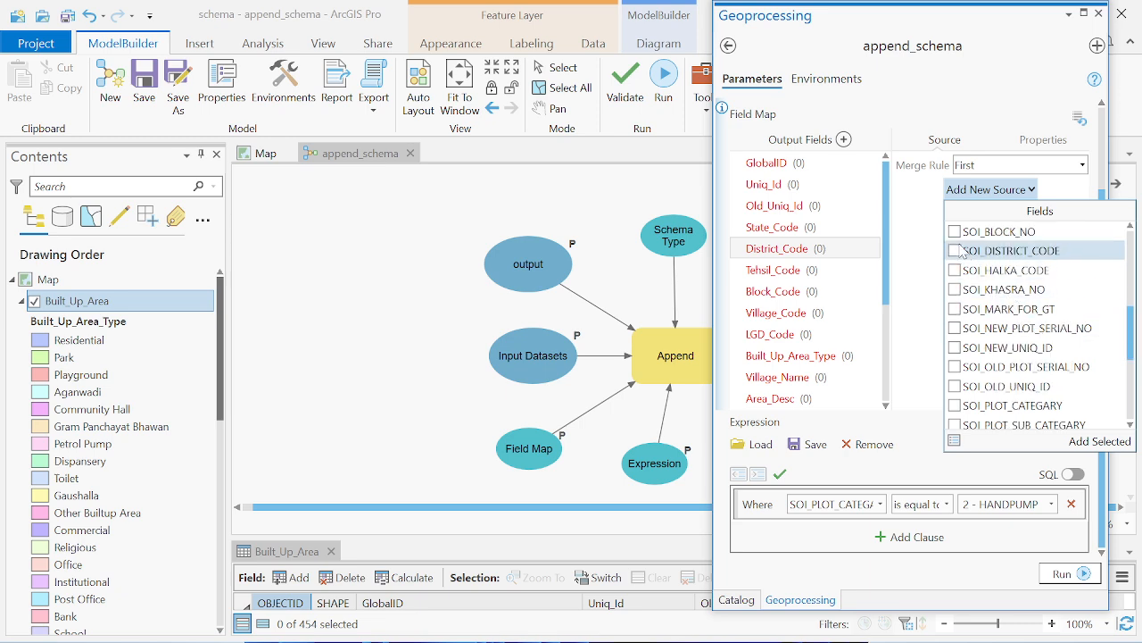
click(1100, 441)
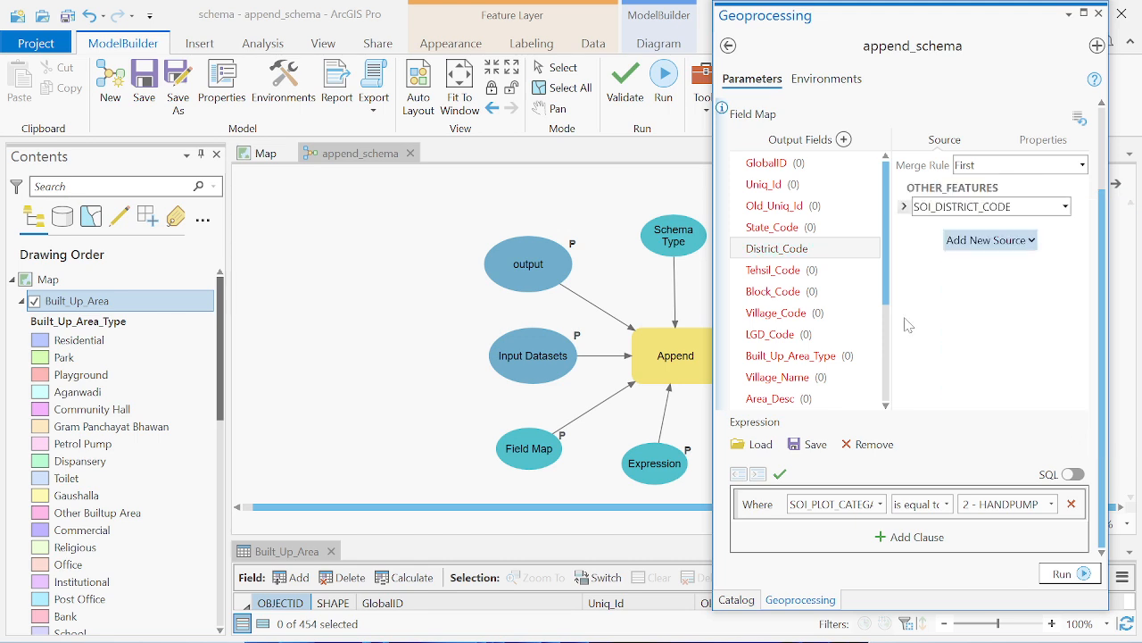
In the Field Map, add SOI_TEHSIL_CODE as the source of the Tehsil_Code output field
click(797, 272)
click(1025, 191)
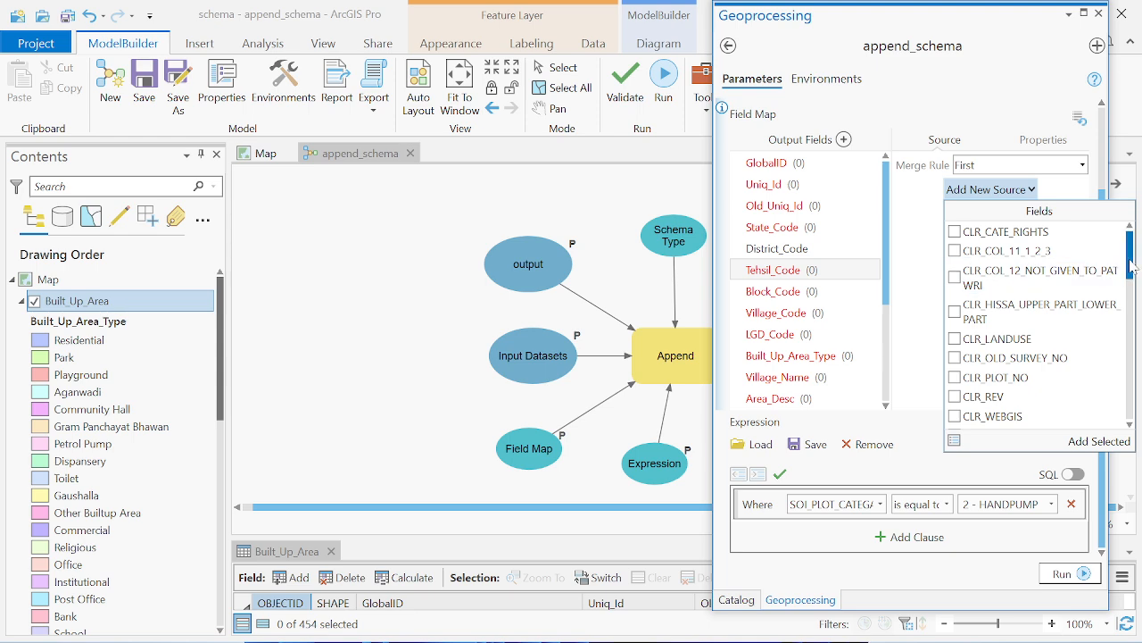
drag(1129, 265, 1141, 373)
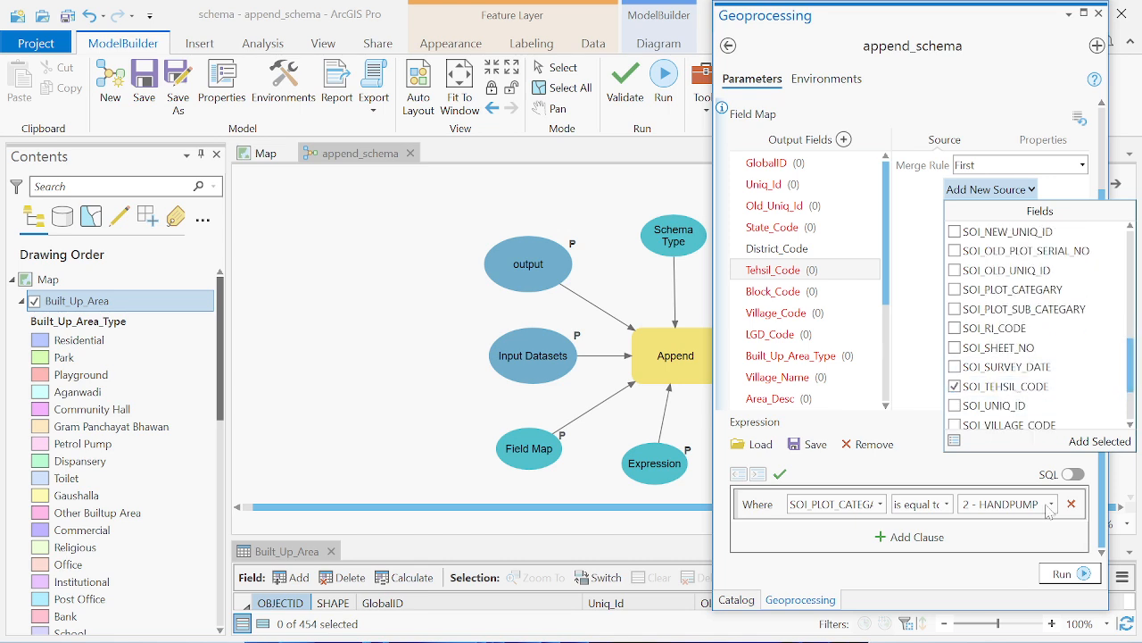
click(1101, 441)
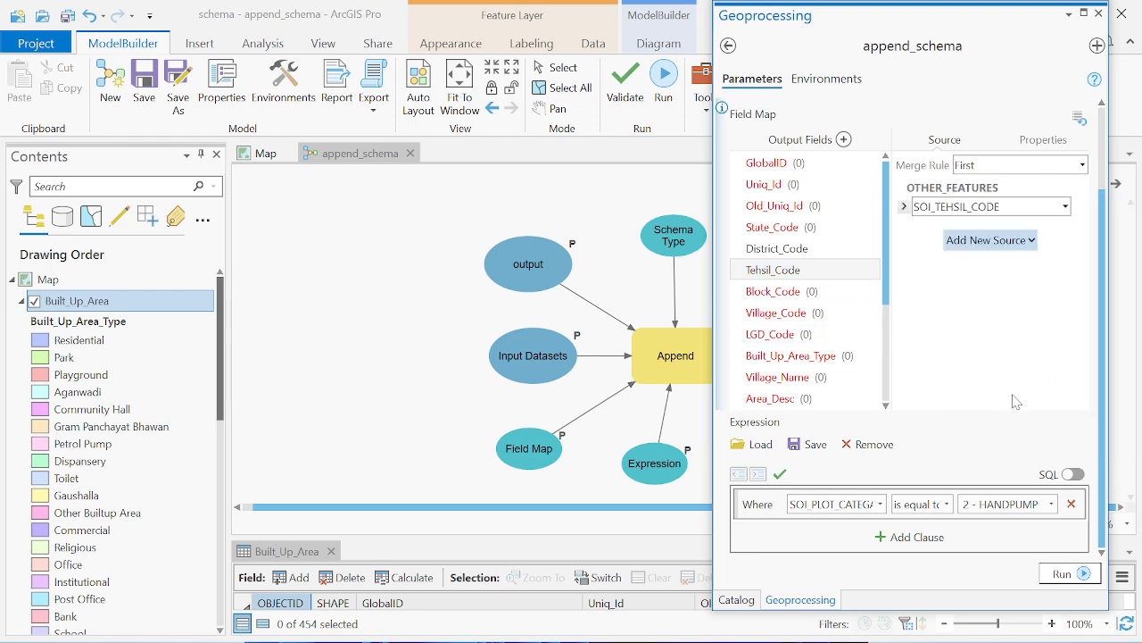
Run the append_schema tool, dismiss its run details and switch to the map view
click(1062, 575)
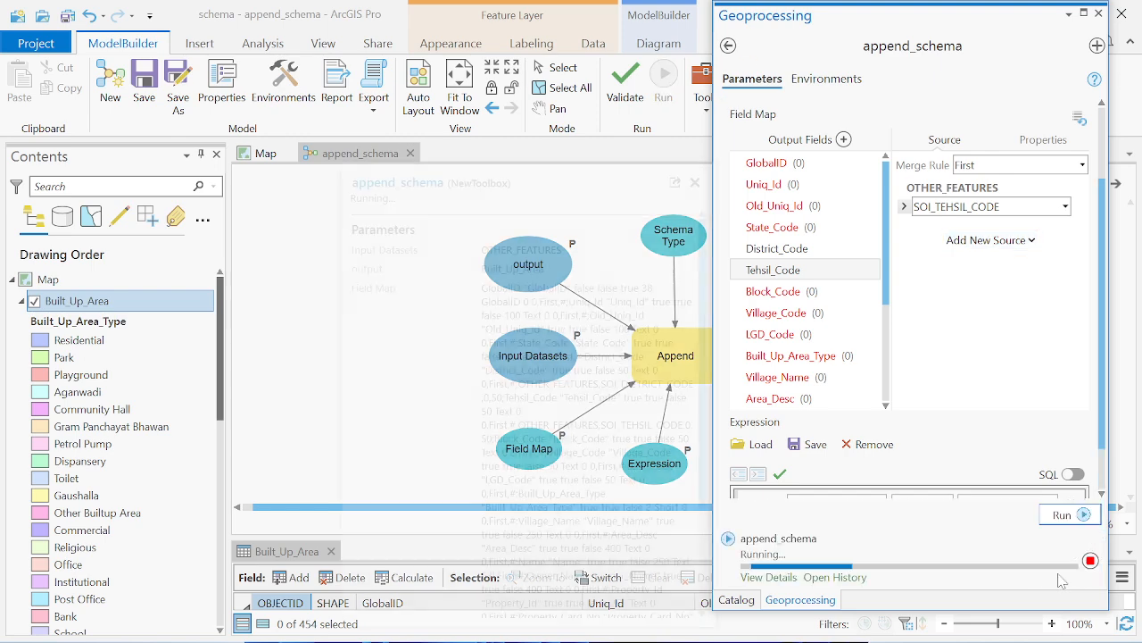
click(695, 183)
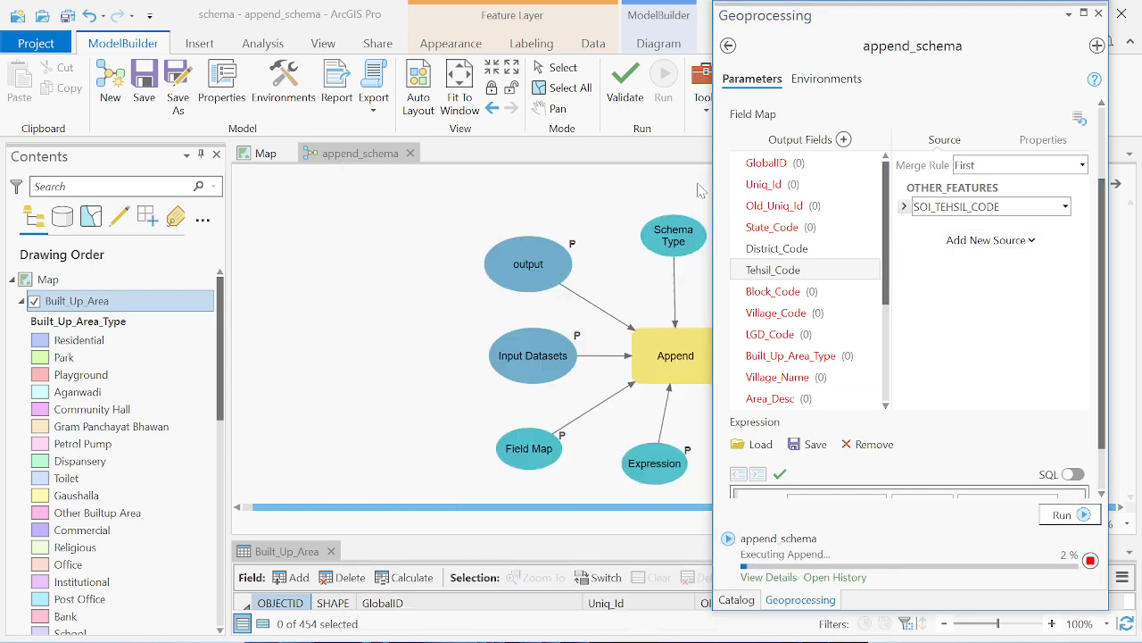
click(279, 156)
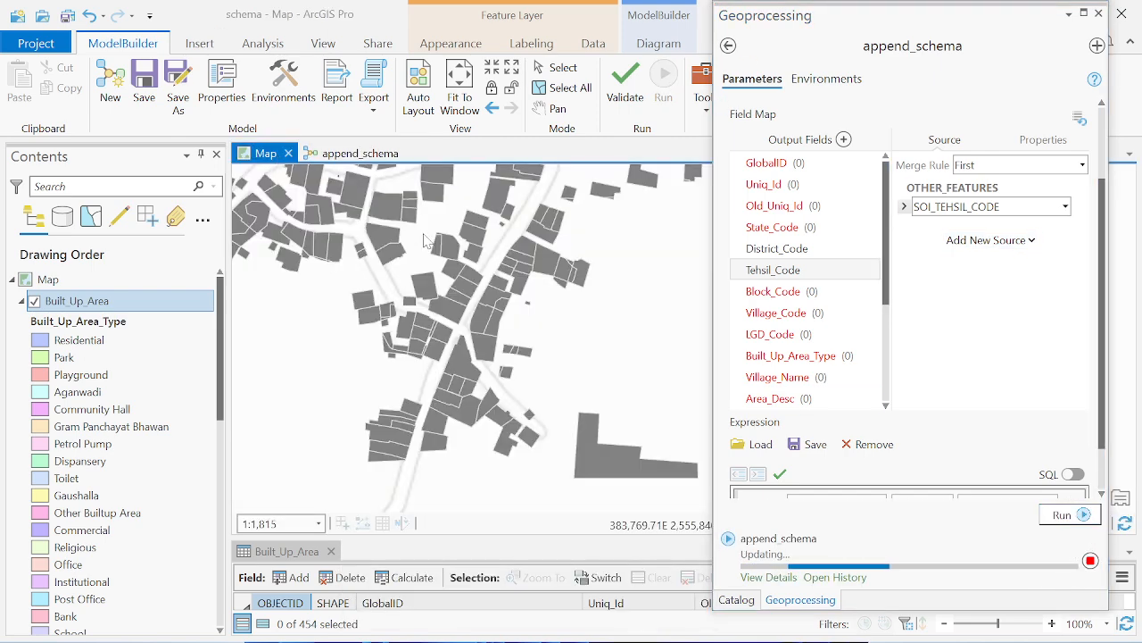
scroll(428, 239, down, 4)
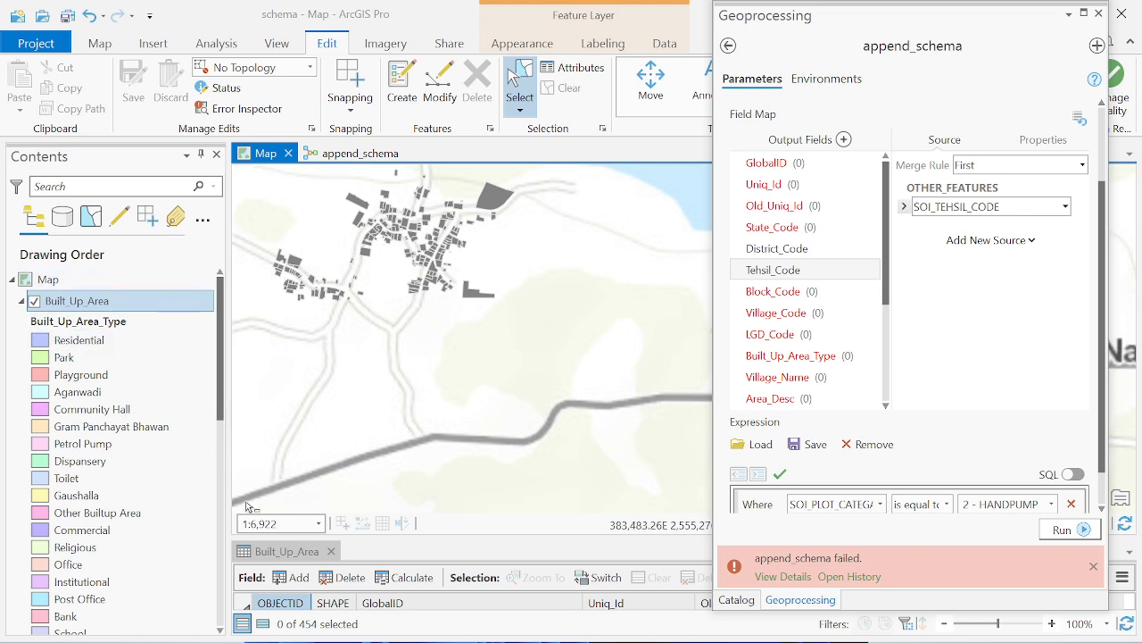
Reopen the Built_Up_Area attribute table and examine its District_Code and Tehsil_Code values, narrowing the Geoprocessing pane and temporarily shortening it to uncover them
click(331, 551)
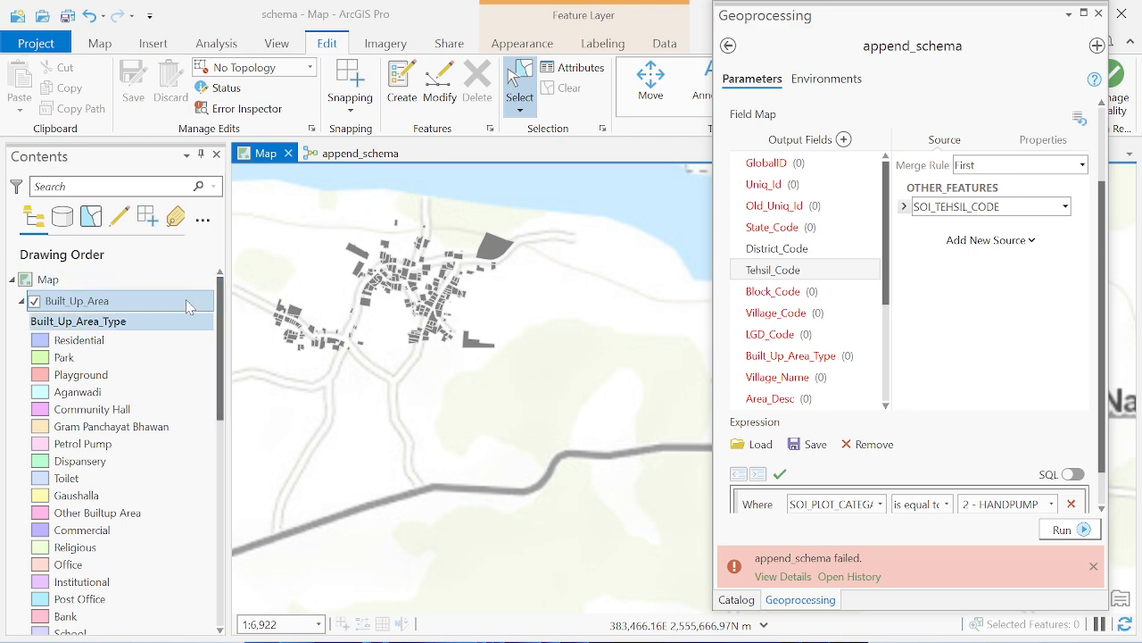
click(19, 304)
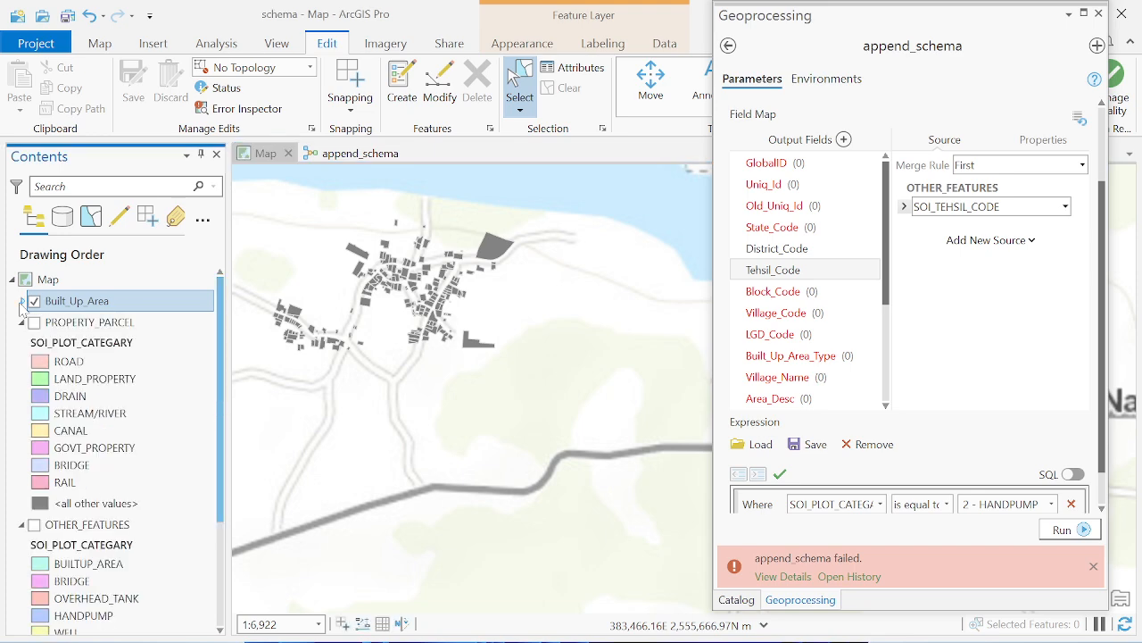
right_click(89, 310)
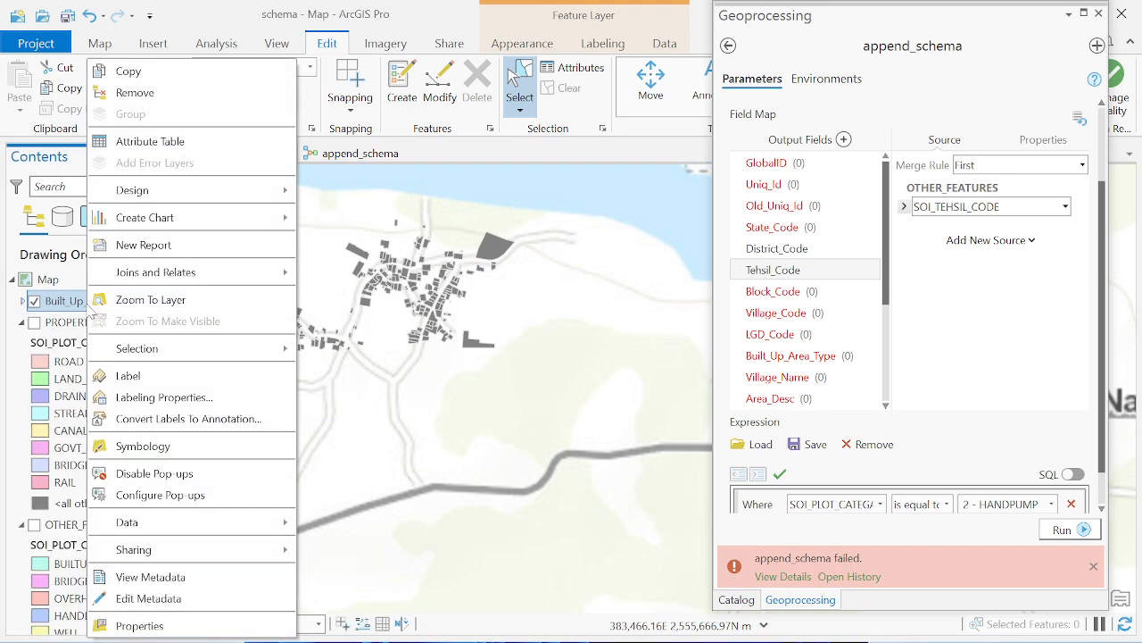
click(149, 143)
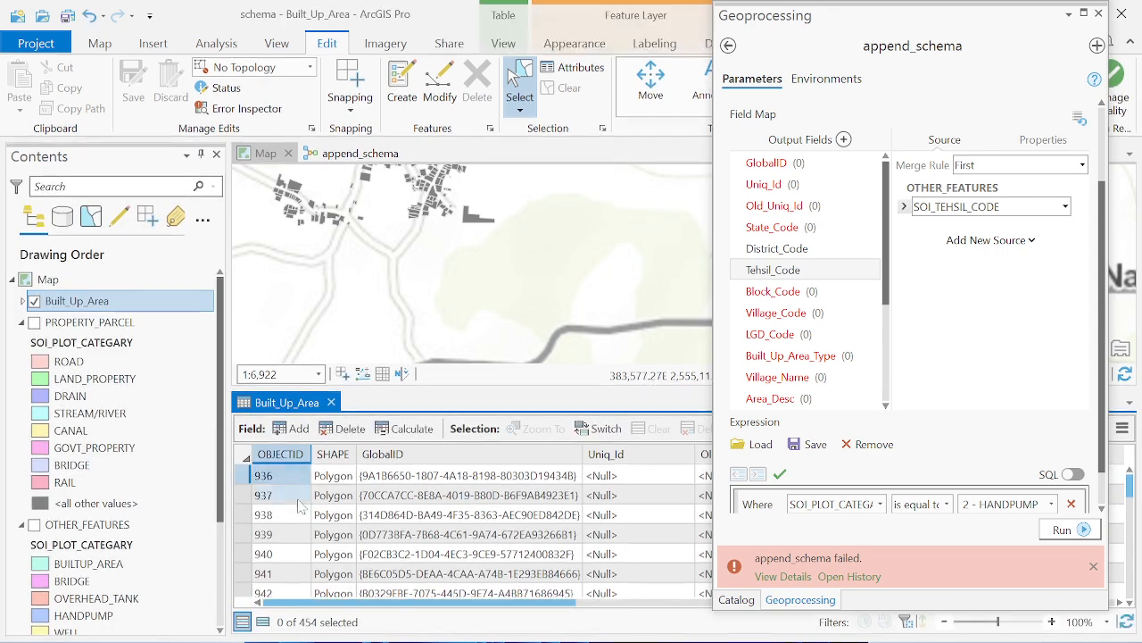
drag(713, 297, 840, 296)
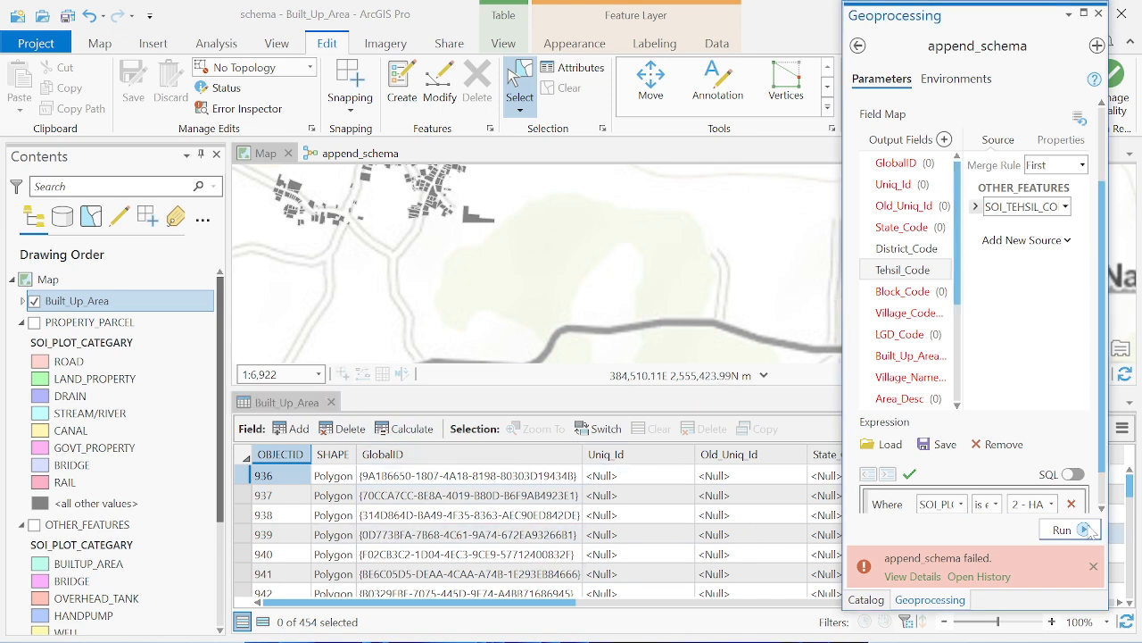
drag(1131, 486, 1135, 533)
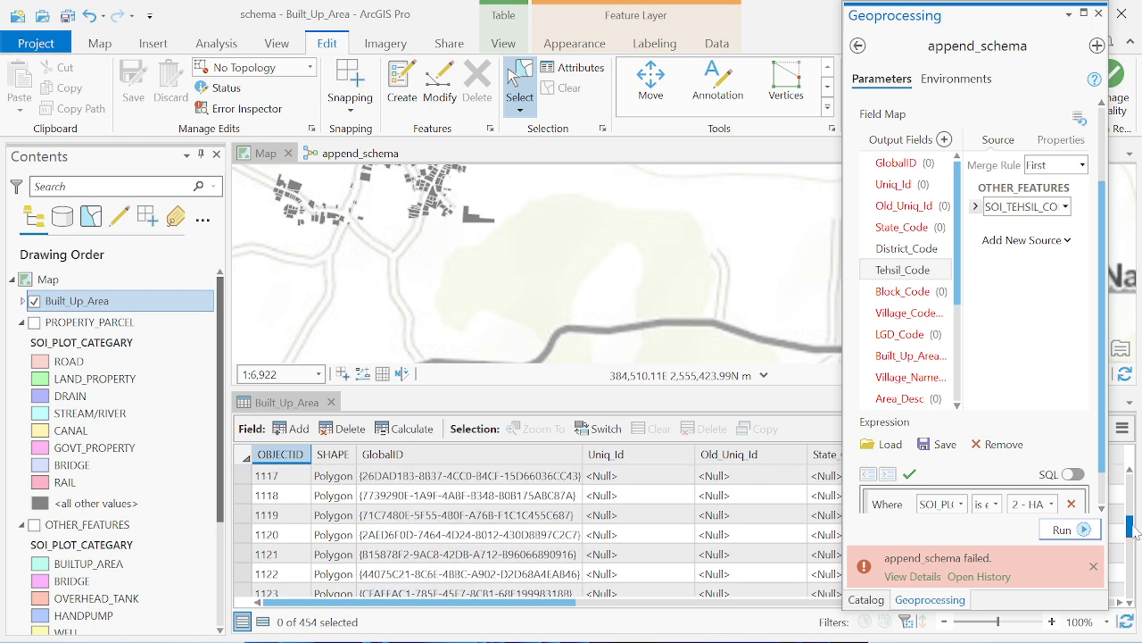
drag(1060, 607, 1008, 329)
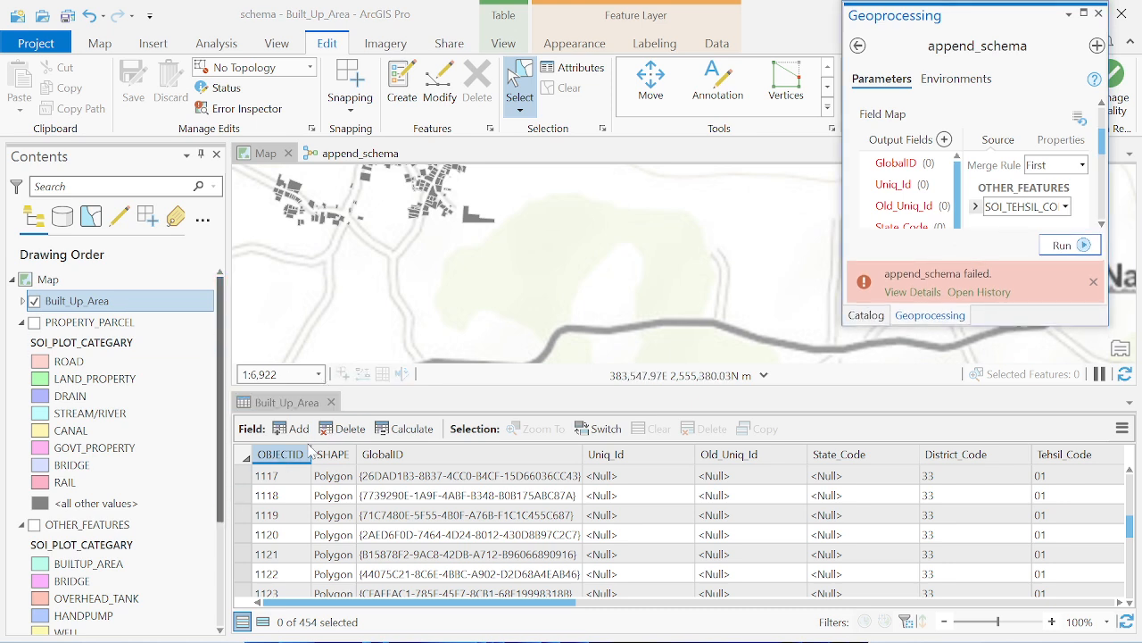
scroll(208, 496, down, 3)
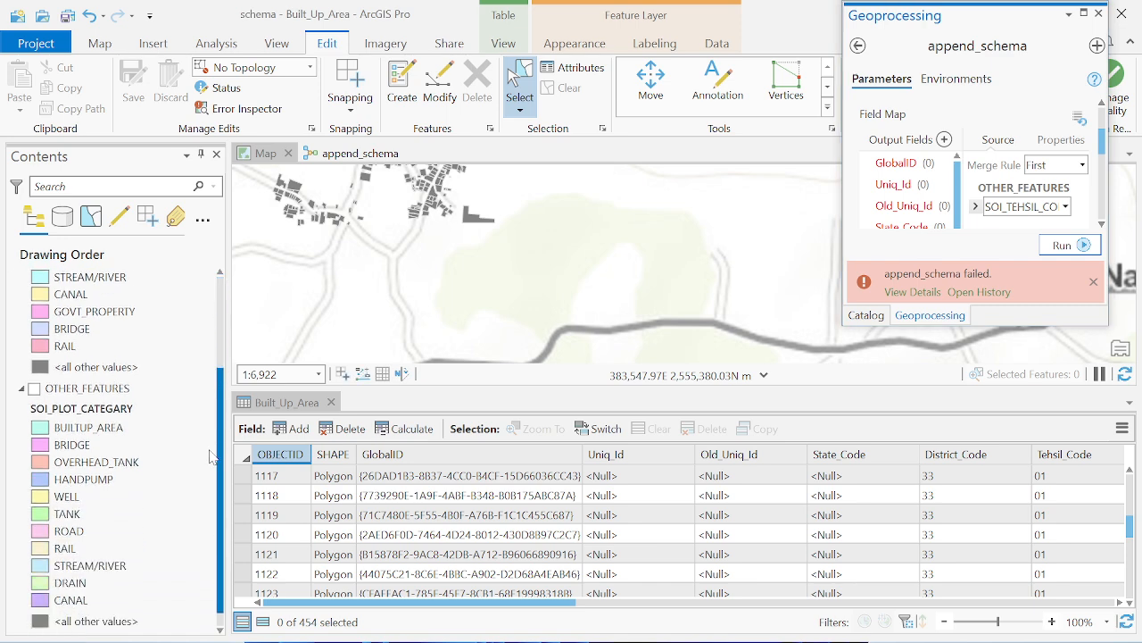
scroll(208, 496, up, 4)
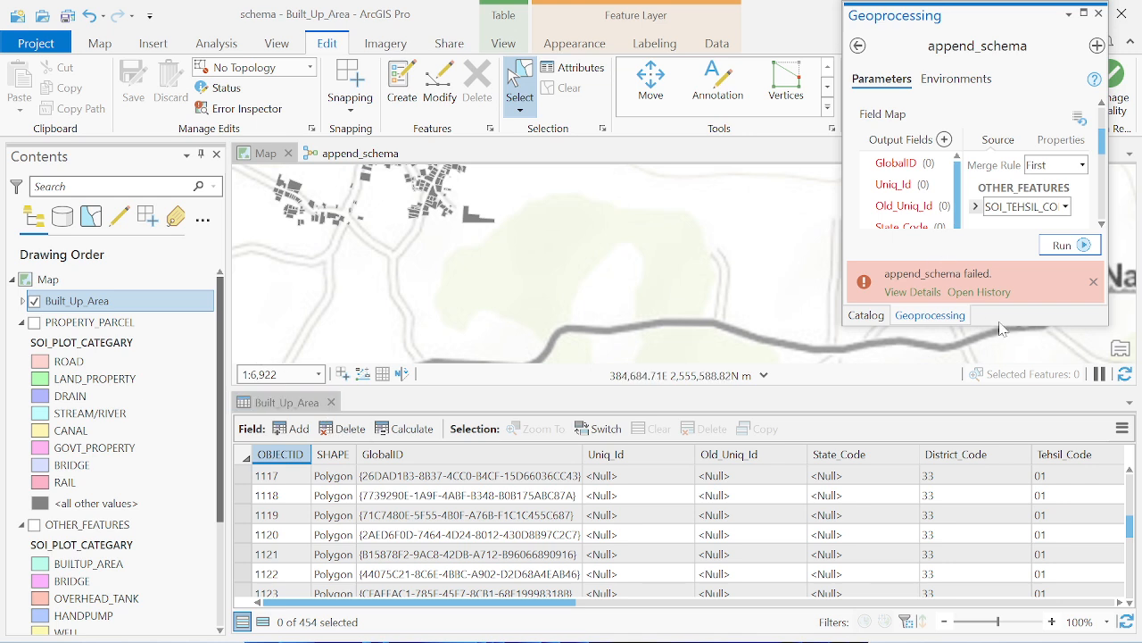
drag(997, 329, 990, 640)
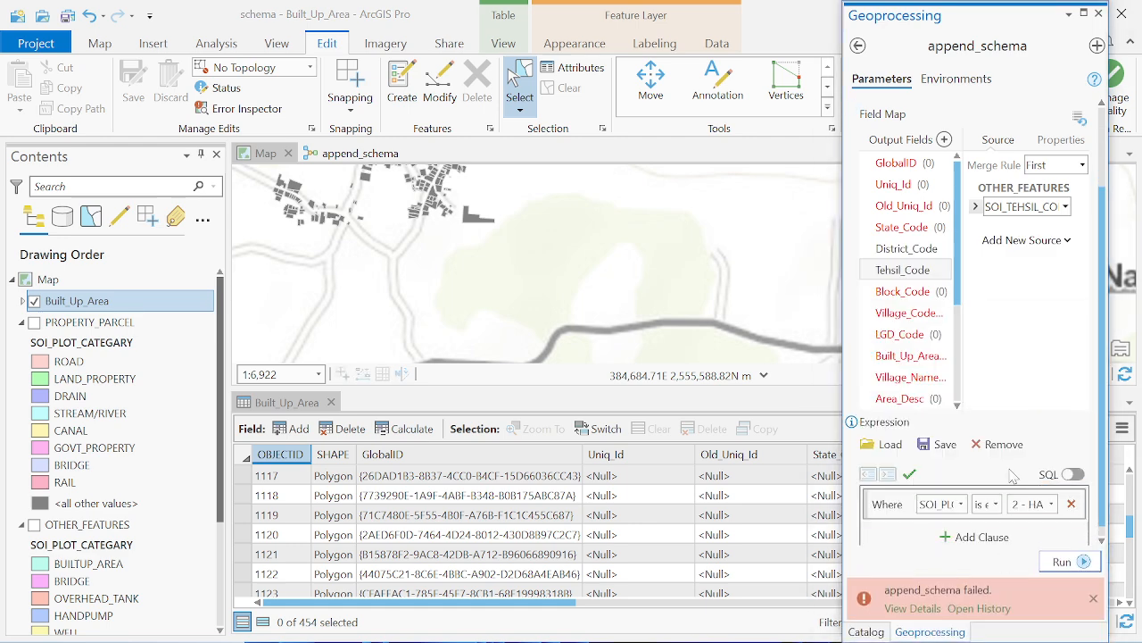
Try OTHER_FEATURES as the output dataset of the append_schema tool
scroll(1103, 411, up, 3)
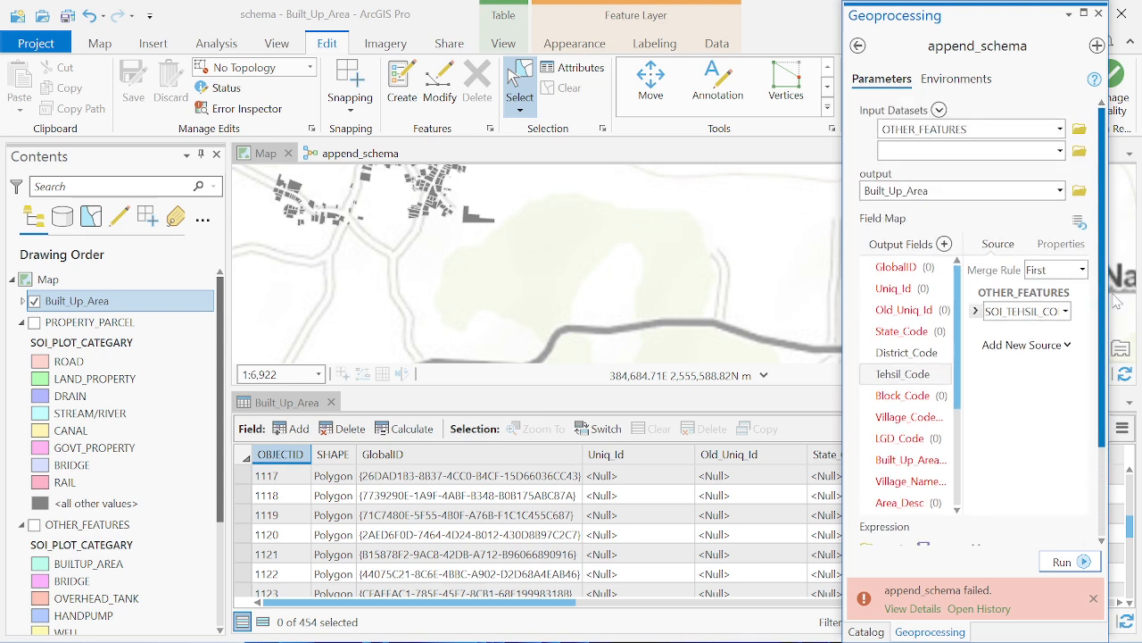
click(1060, 193)
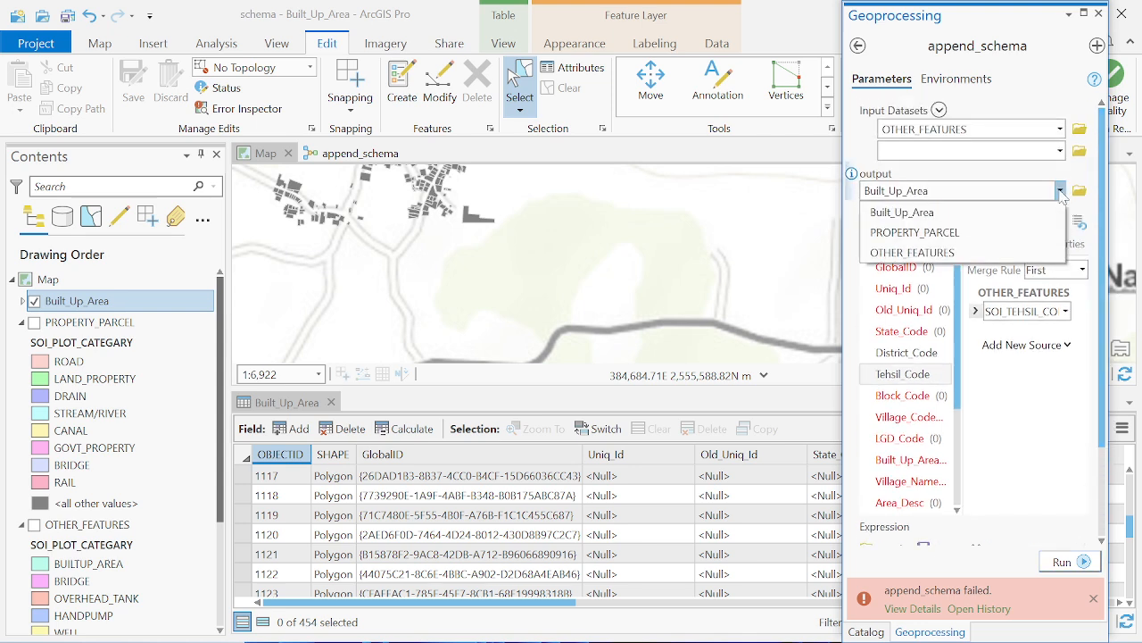
click(897, 253)
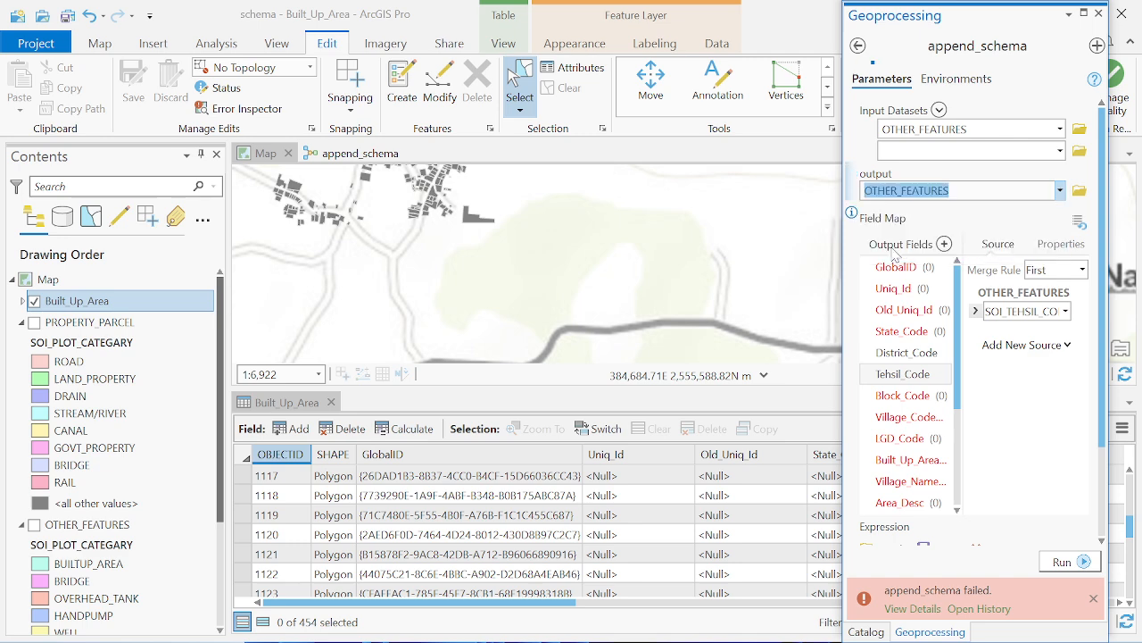
click(1060, 191)
click(793, 216)
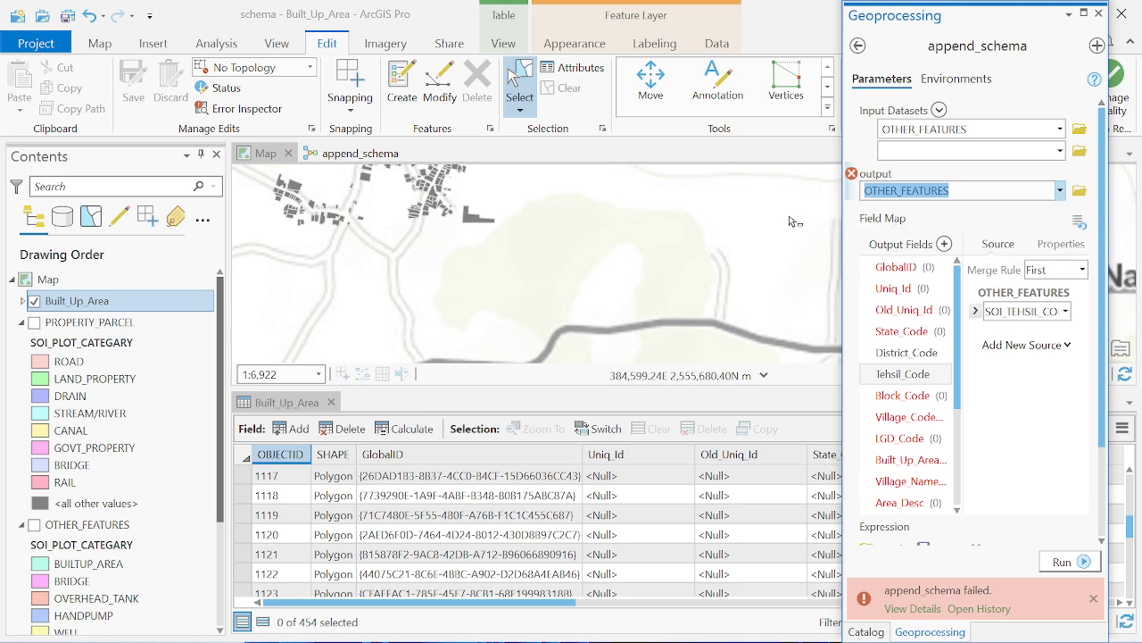
Add the Water_Body feature class from the Hydrography dataset of GHUNSAUR_OUTPUT.gdb to the map
click(883, 630)
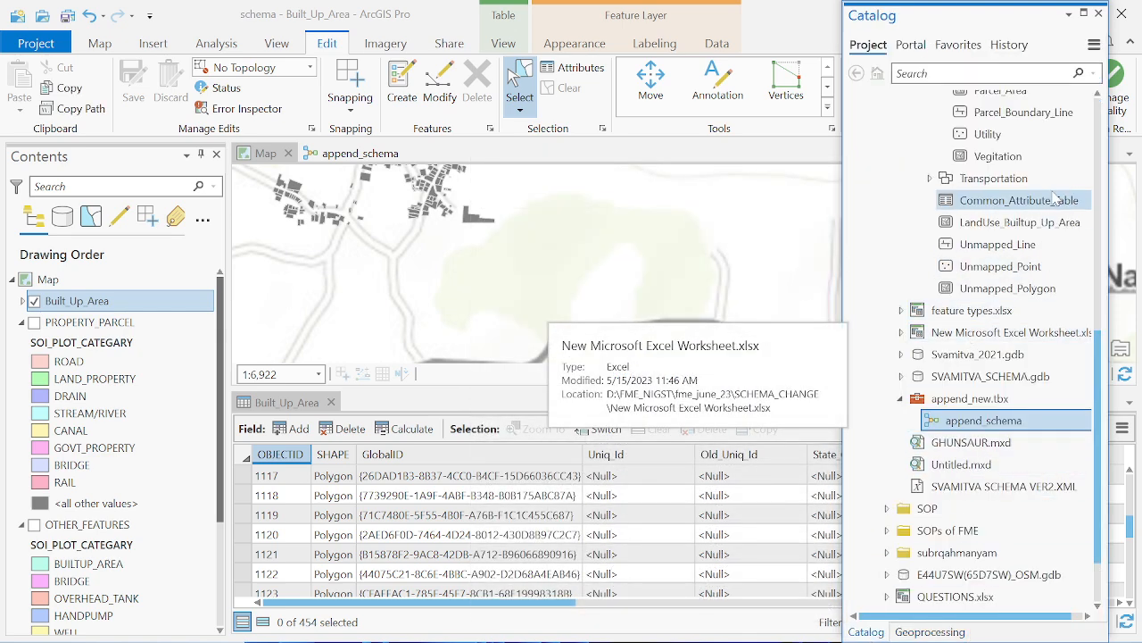
scroll(1034, 200, up, 5)
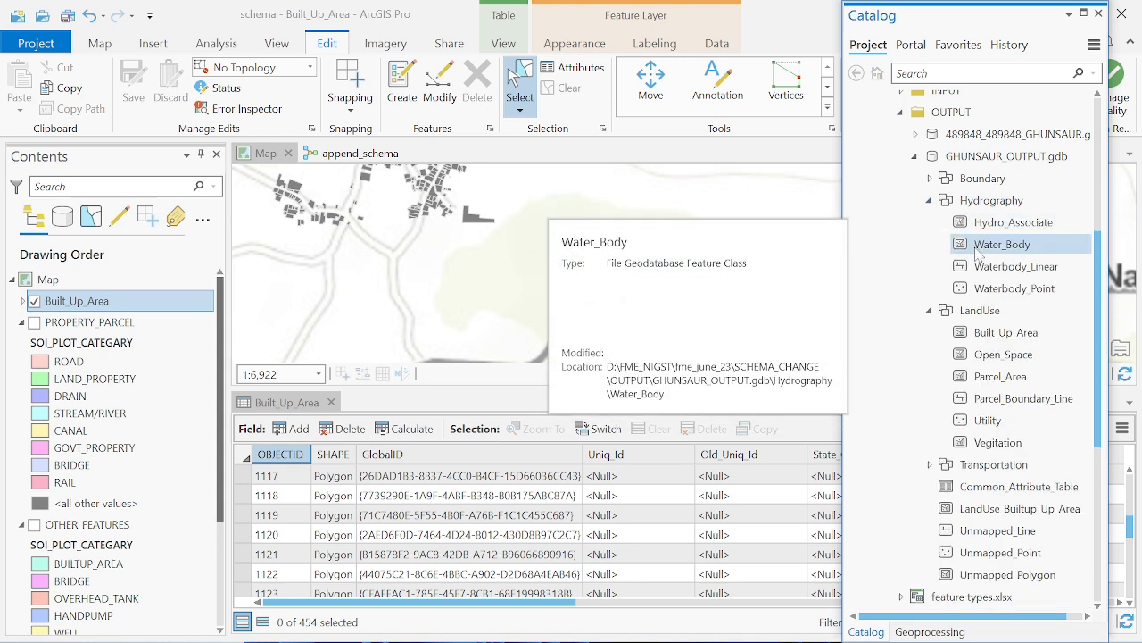
drag(977, 253, 605, 220)
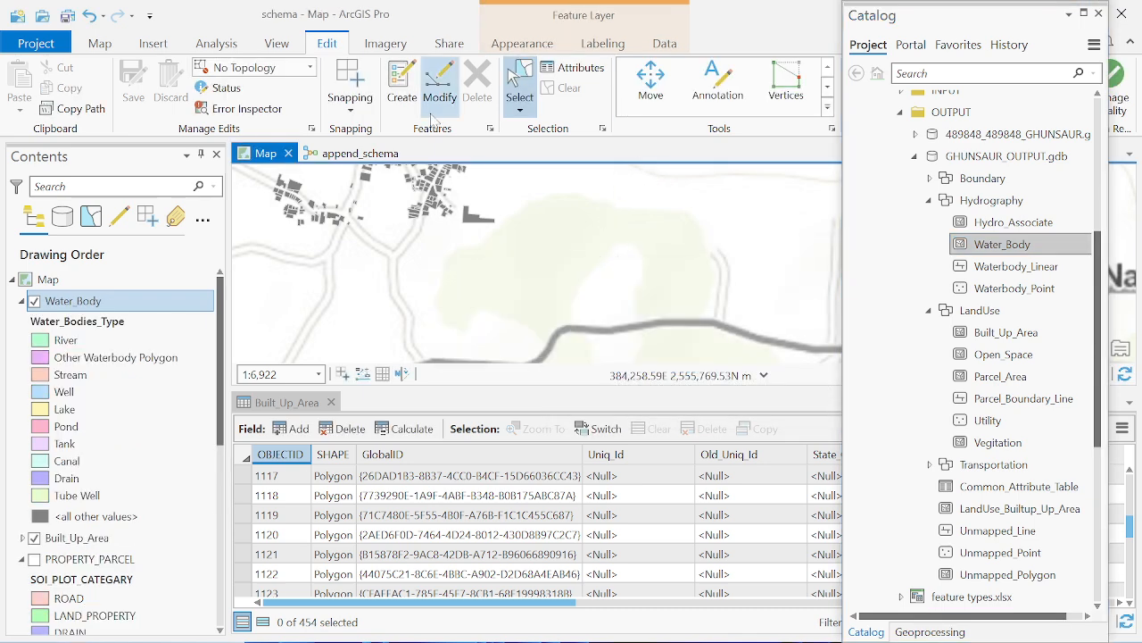
Return to the append_schema model and set the tool's output to Water_Body
click(359, 155)
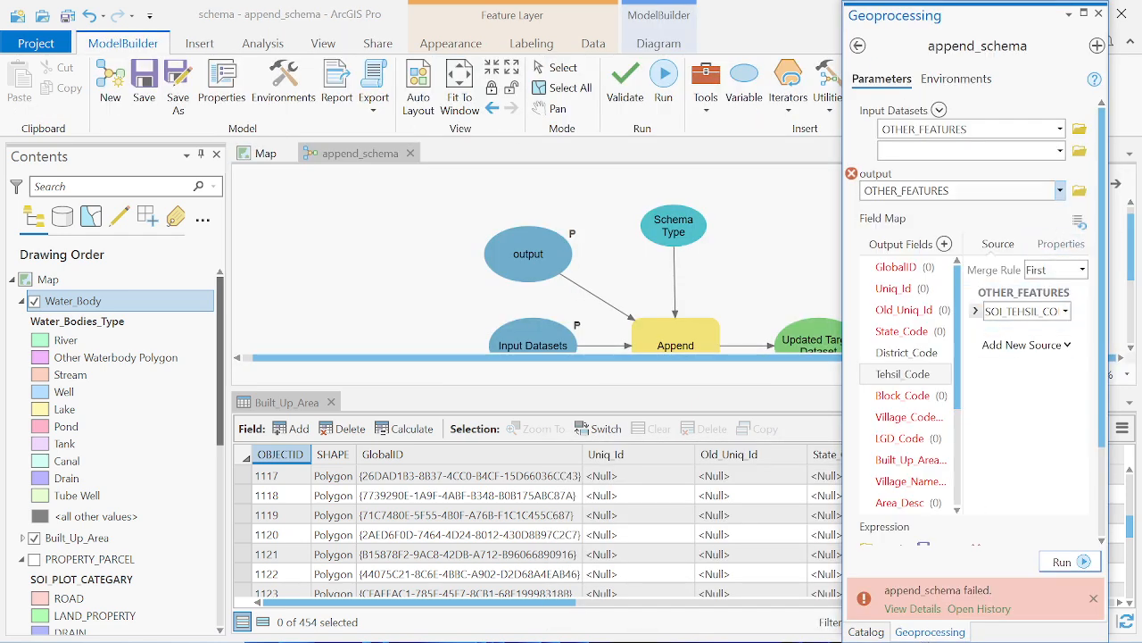
click(1059, 191)
click(893, 213)
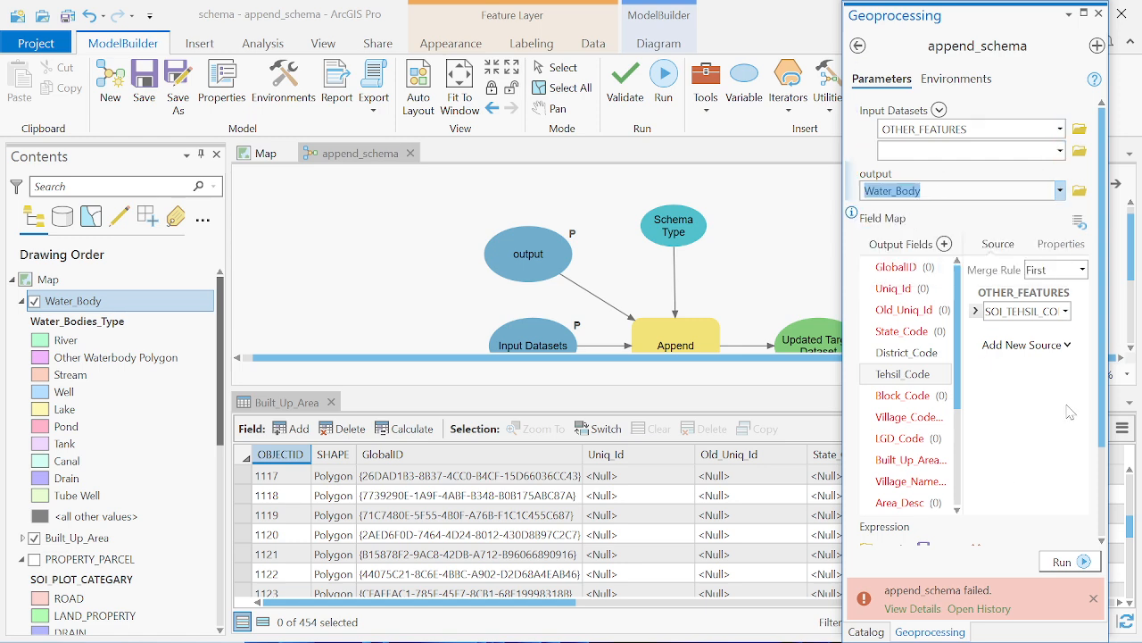
Check the tool's handpump Expression clause, run append_schema and dismiss its run details
drag(1104, 415, 1062, 505)
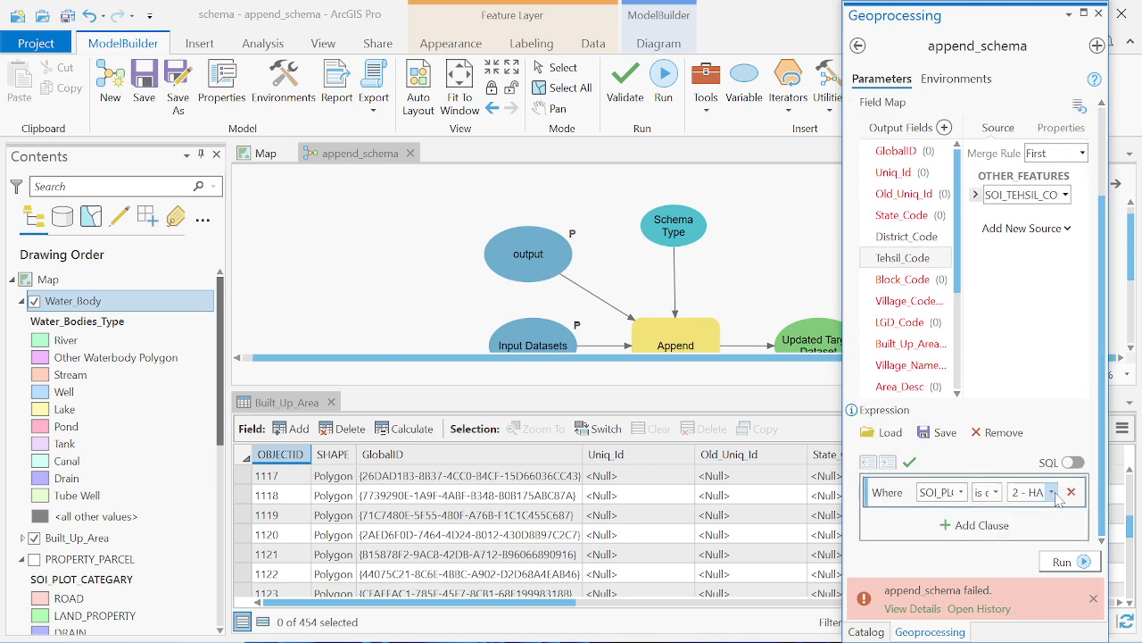
click(1053, 492)
click(1054, 493)
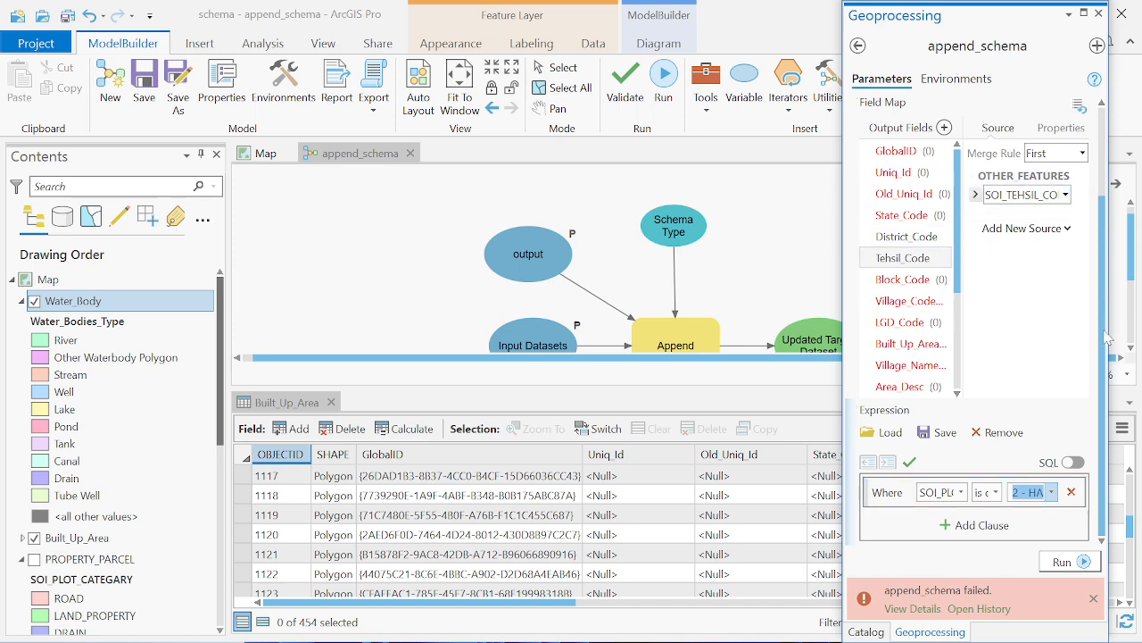
scroll(1106, 337, up, 3)
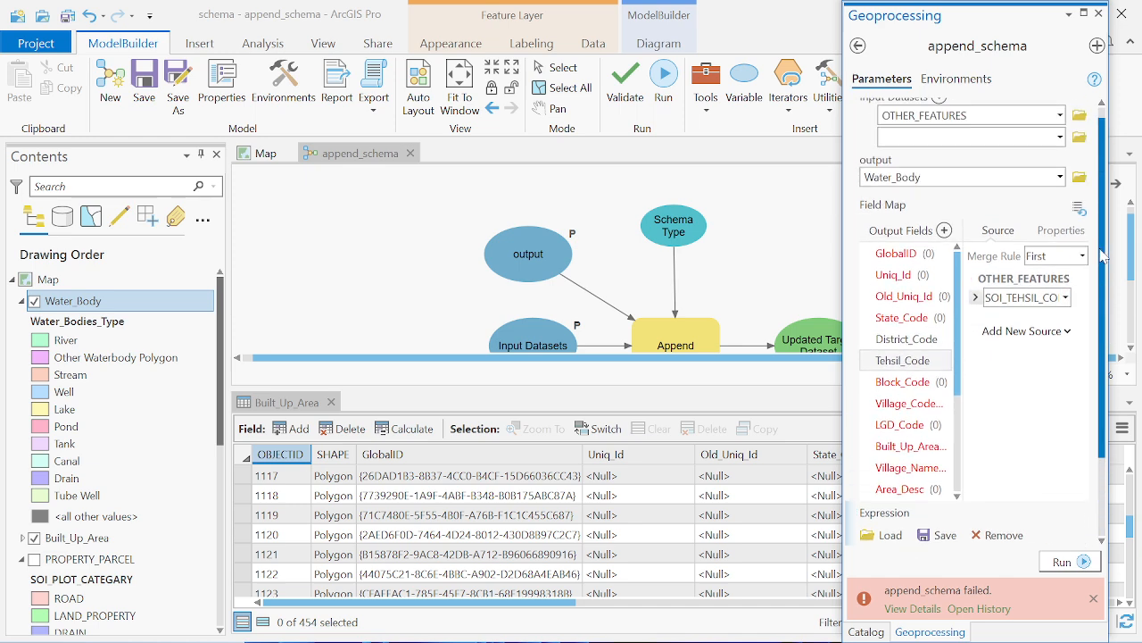
click(1060, 562)
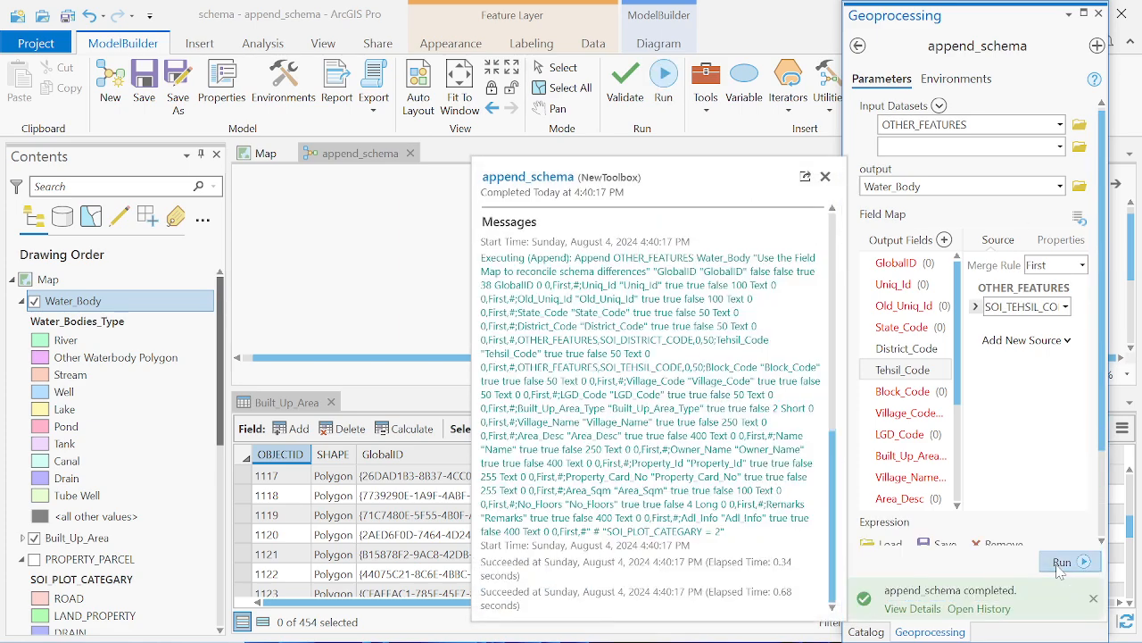
mouse_move(920, 596)
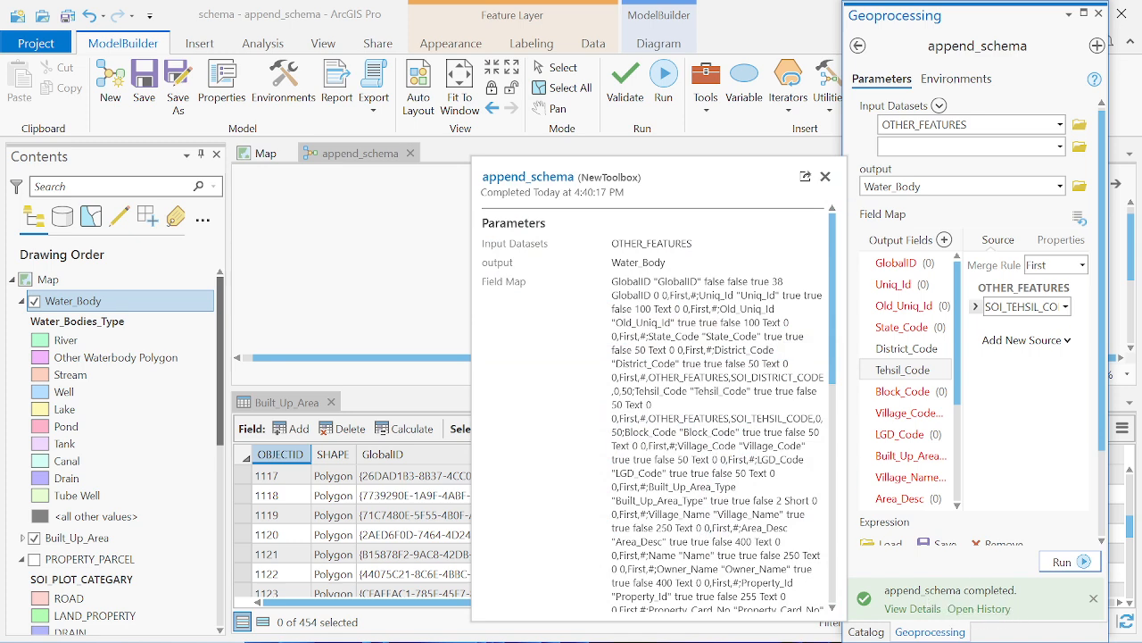
click(825, 177)
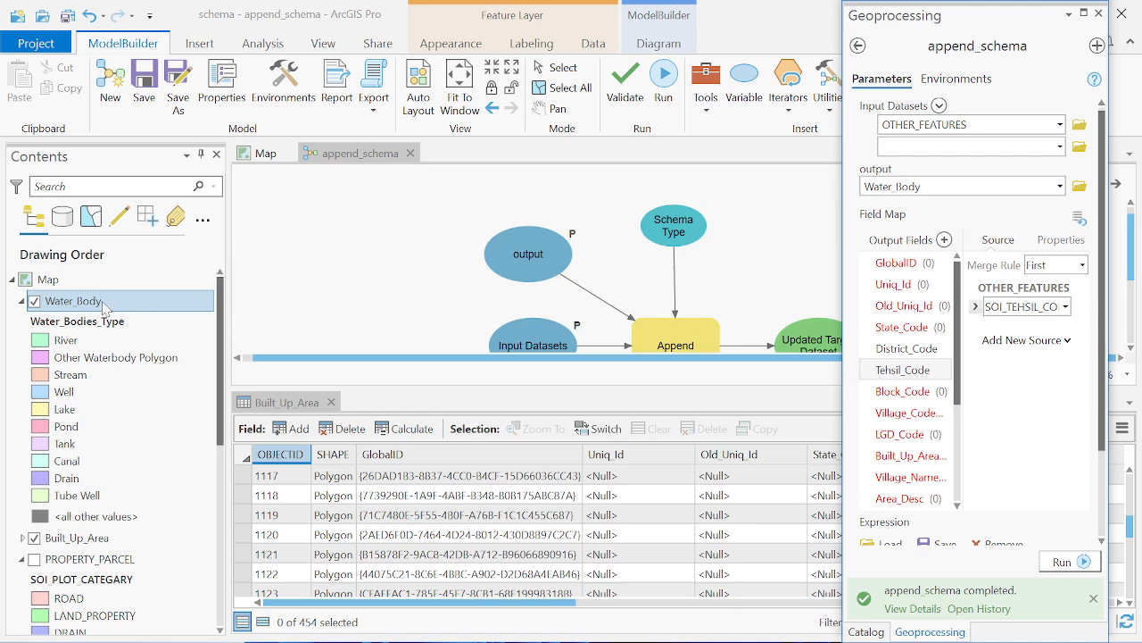
Switch to the map view, hide the Built_Up_Area layer and enlarge the map area above the attribute table
click(254, 156)
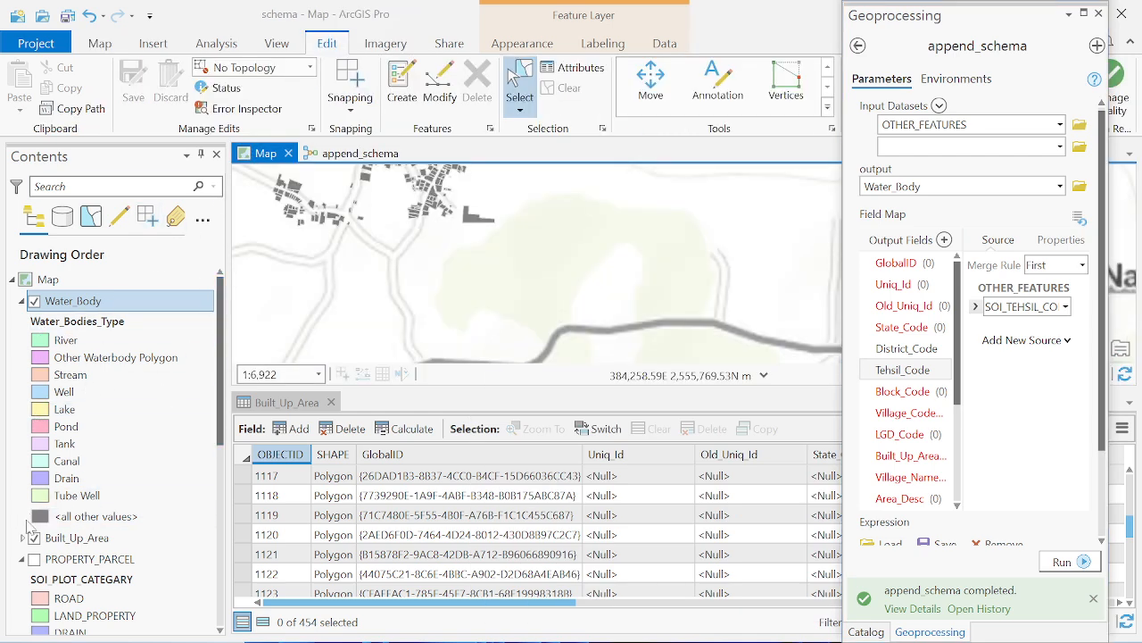
click(34, 538)
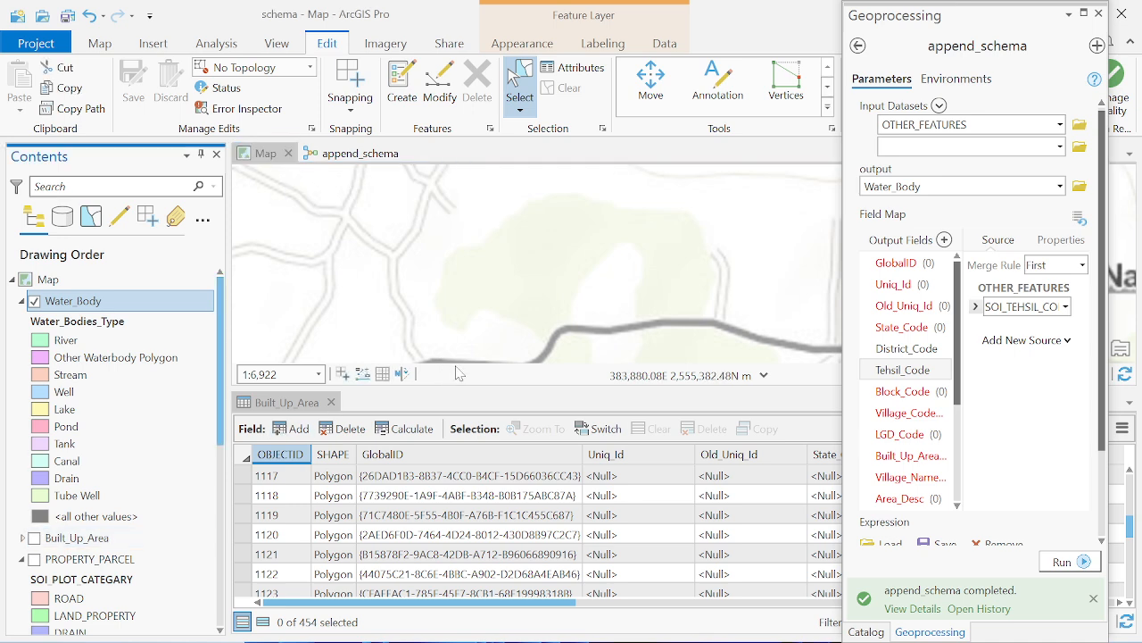
drag(472, 388, 457, 517)
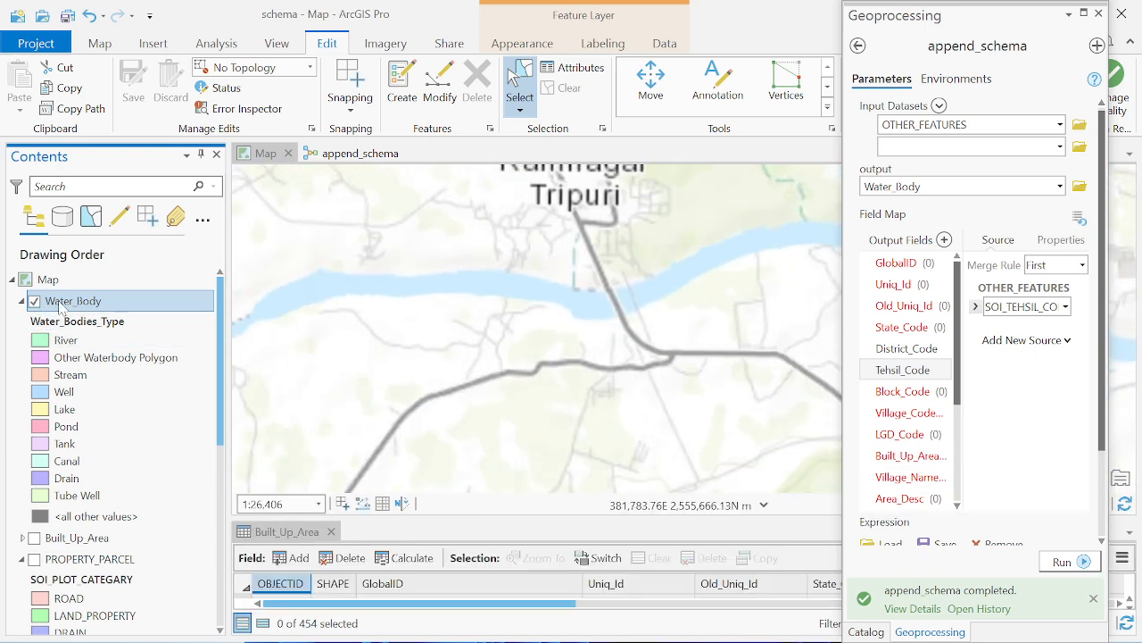
Open the Water_Body layer's attribute table and enlarge it to show its records
right_click(62, 308)
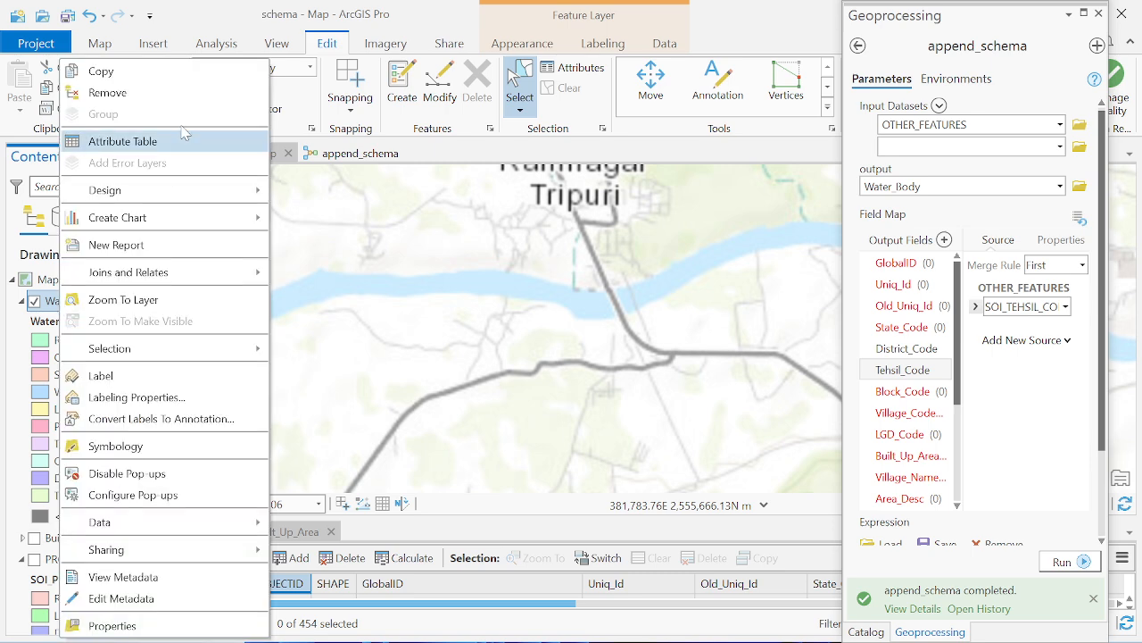
click(161, 144)
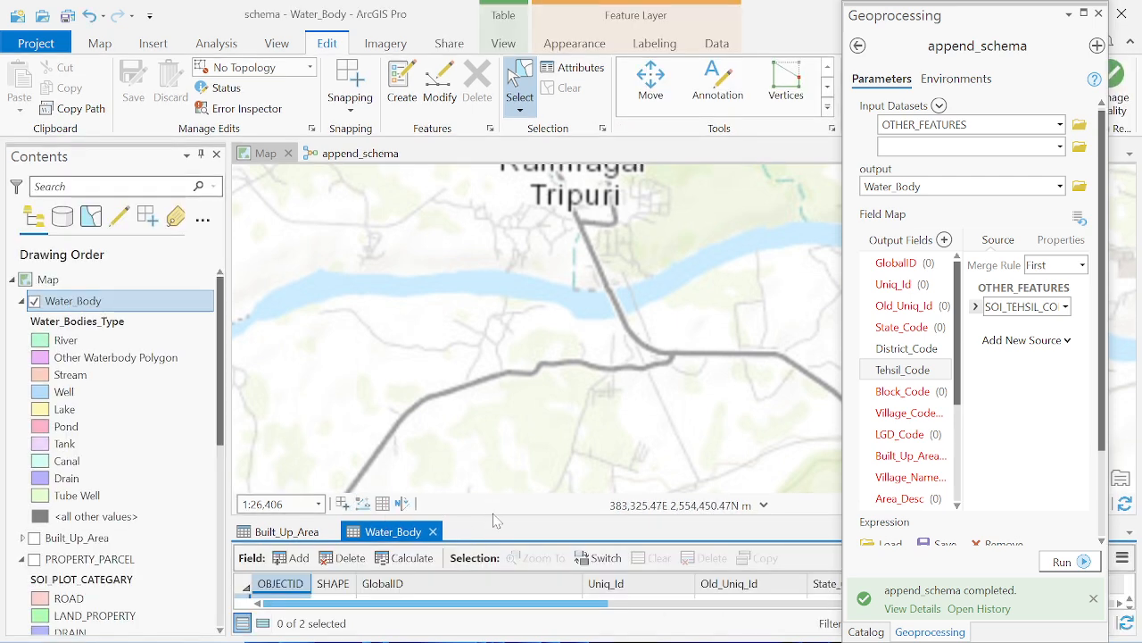
drag(491, 516, 491, 399)
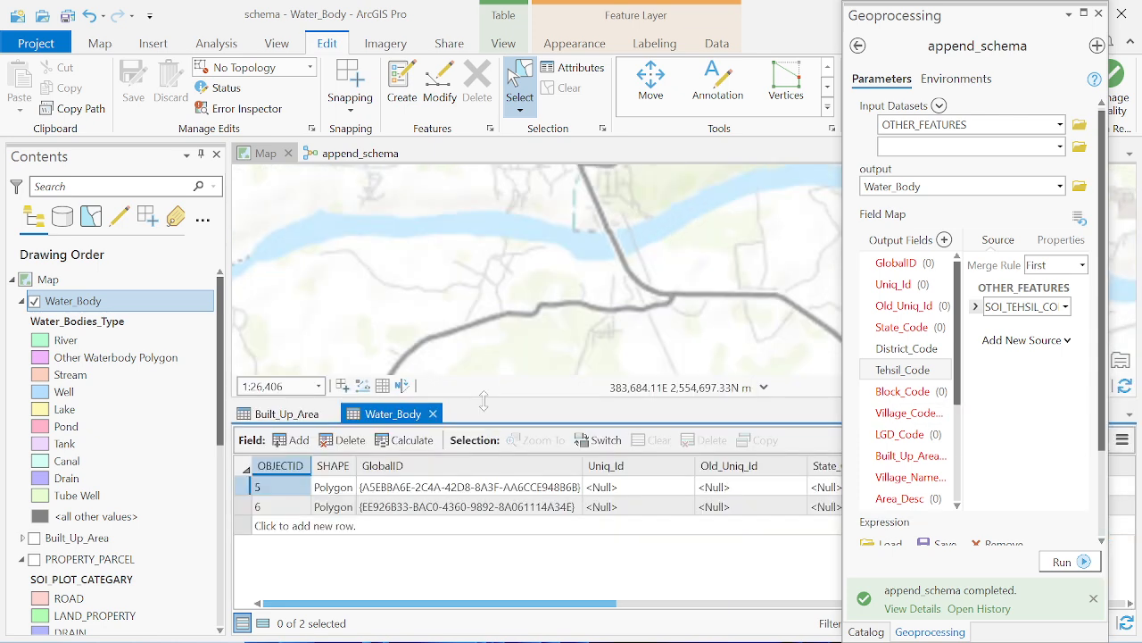
Zoom the map to the first Water_Body record, examine its polygon, and return to the append_schema model
right_click(243, 497)
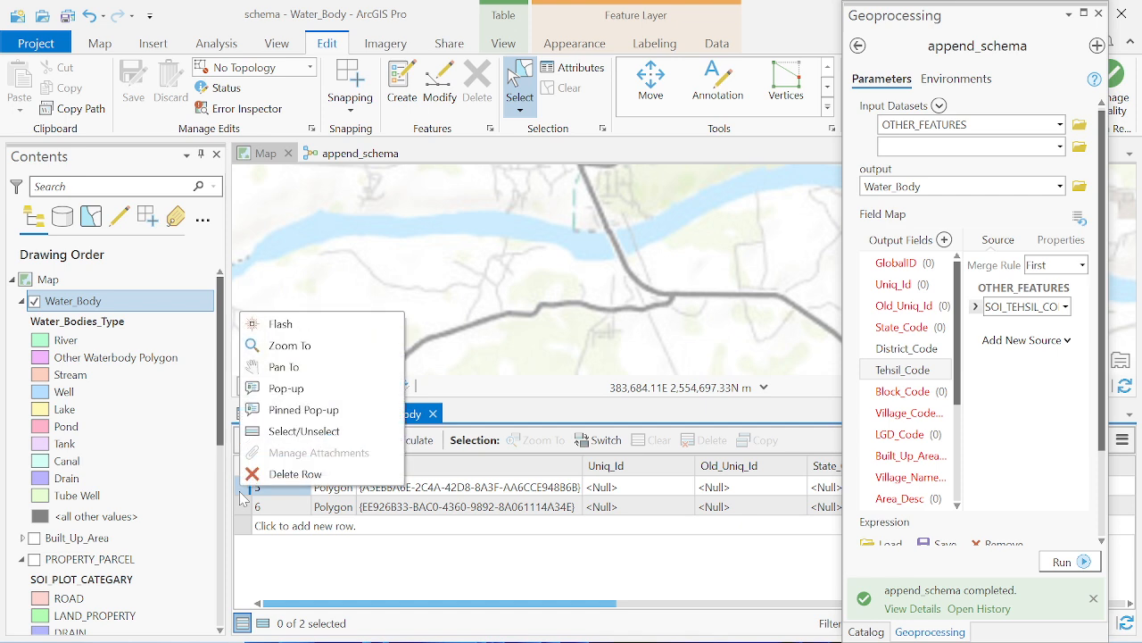
click(289, 346)
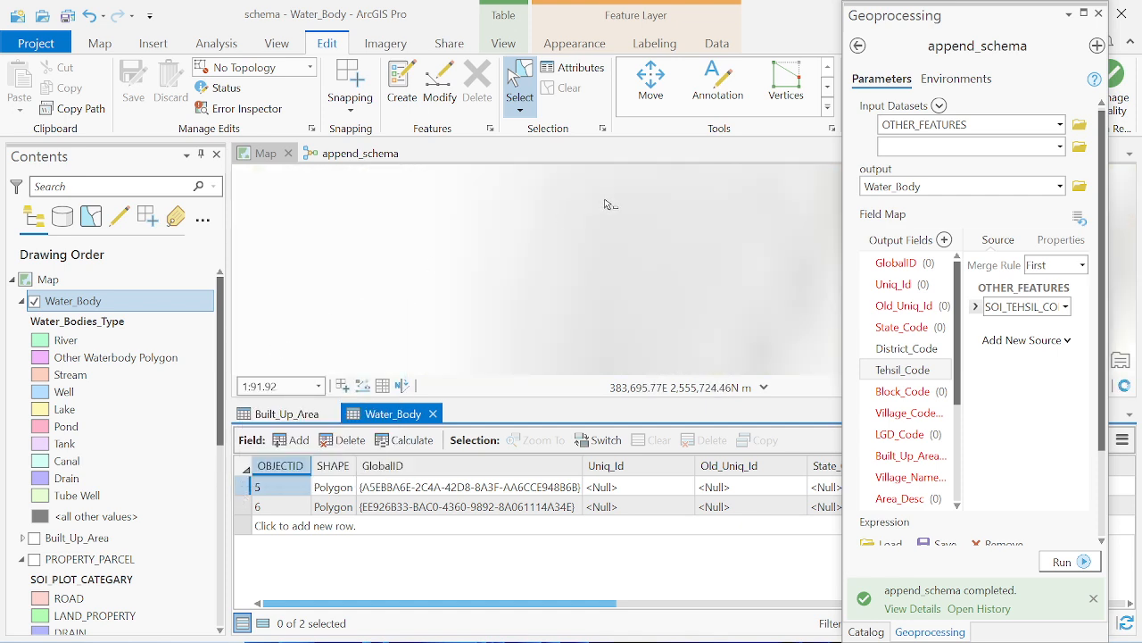
scroll(584, 254, down, 3)
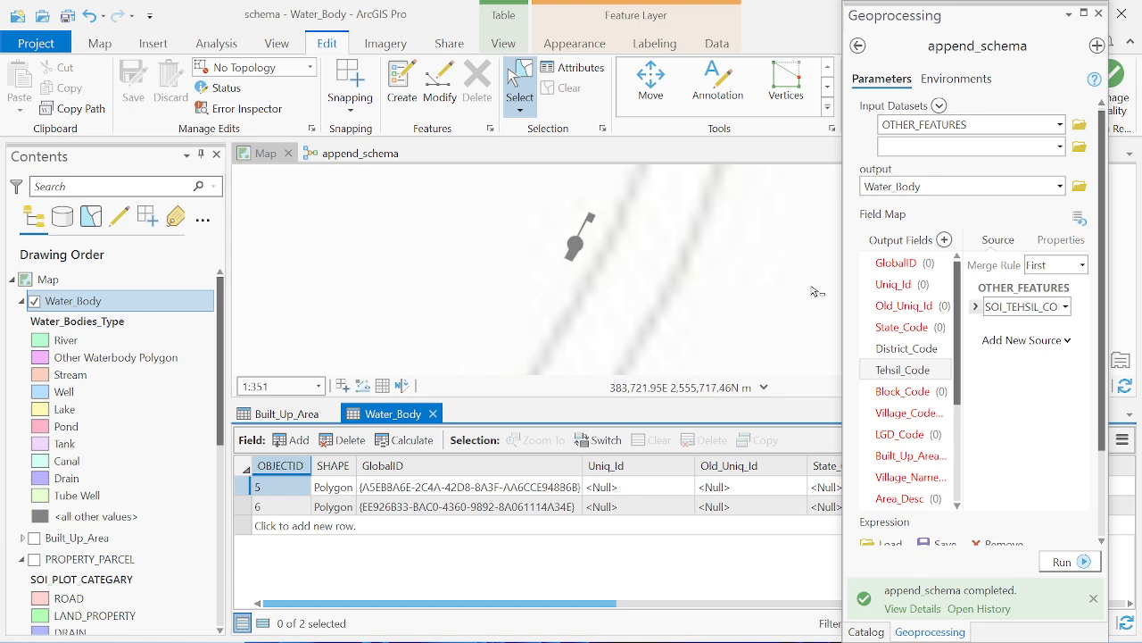
click(367, 154)
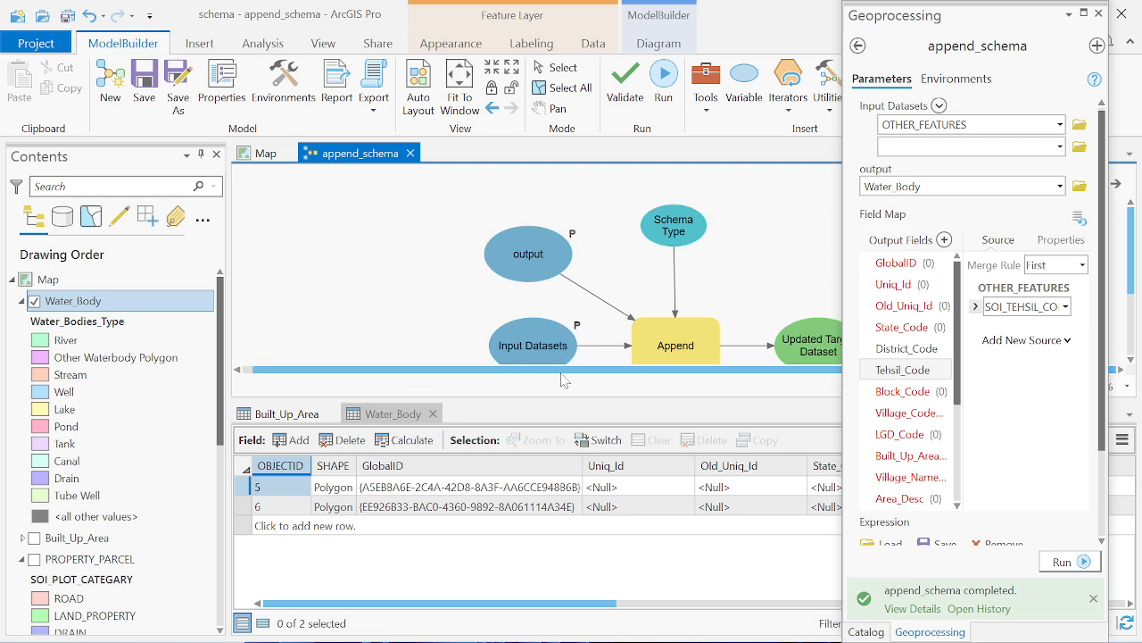
Check the value of the model's output variable and dismiss the browser notification
right_click(535, 249)
click(592, 261)
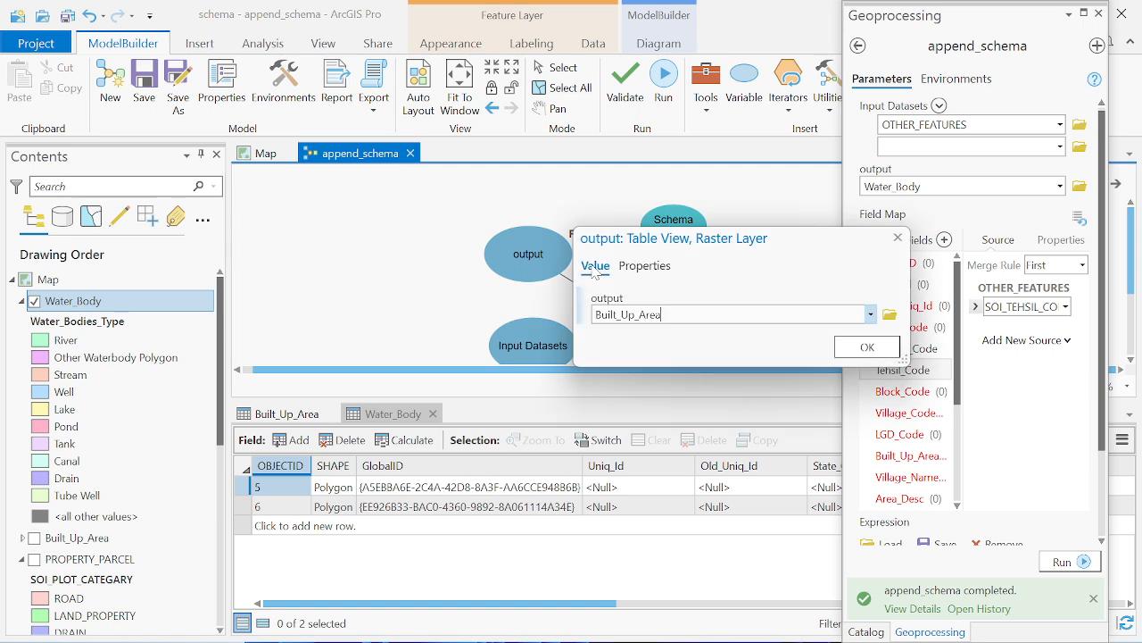
click(900, 241)
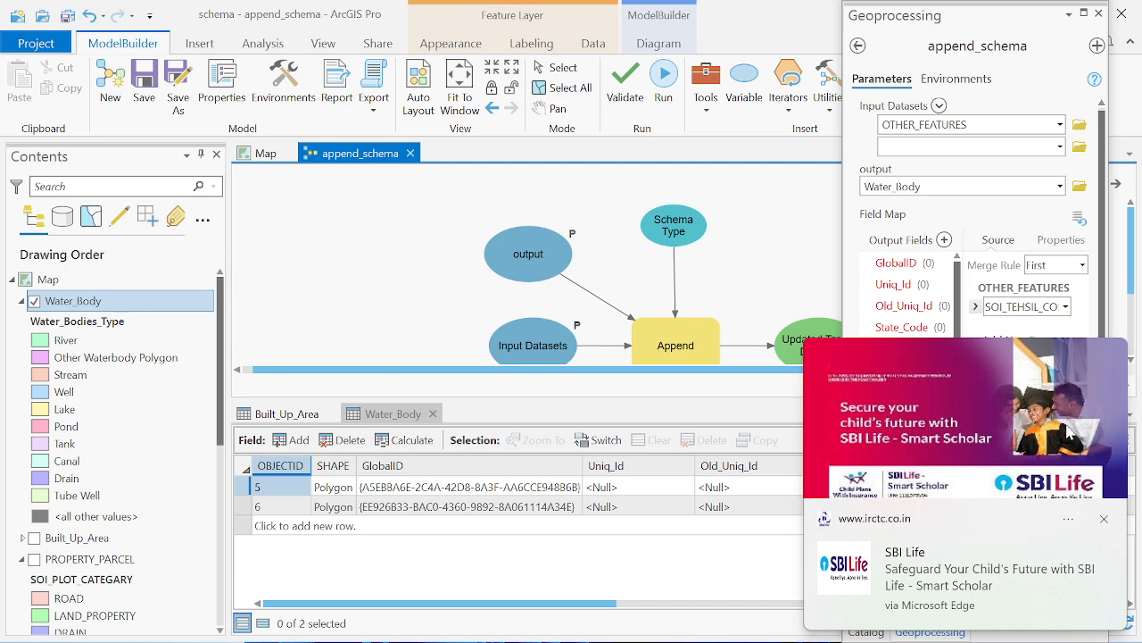
click(1105, 524)
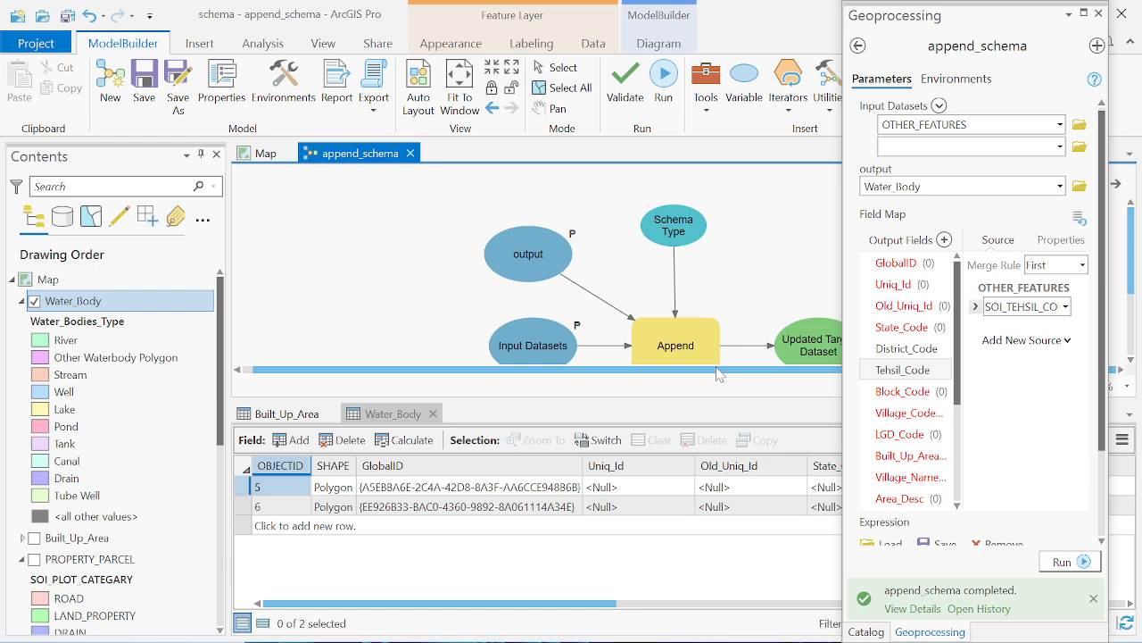
Move the Geoprocessing pane aside and close the Water_Body and Built_Up_Area attribute tables
right_click(223, 381)
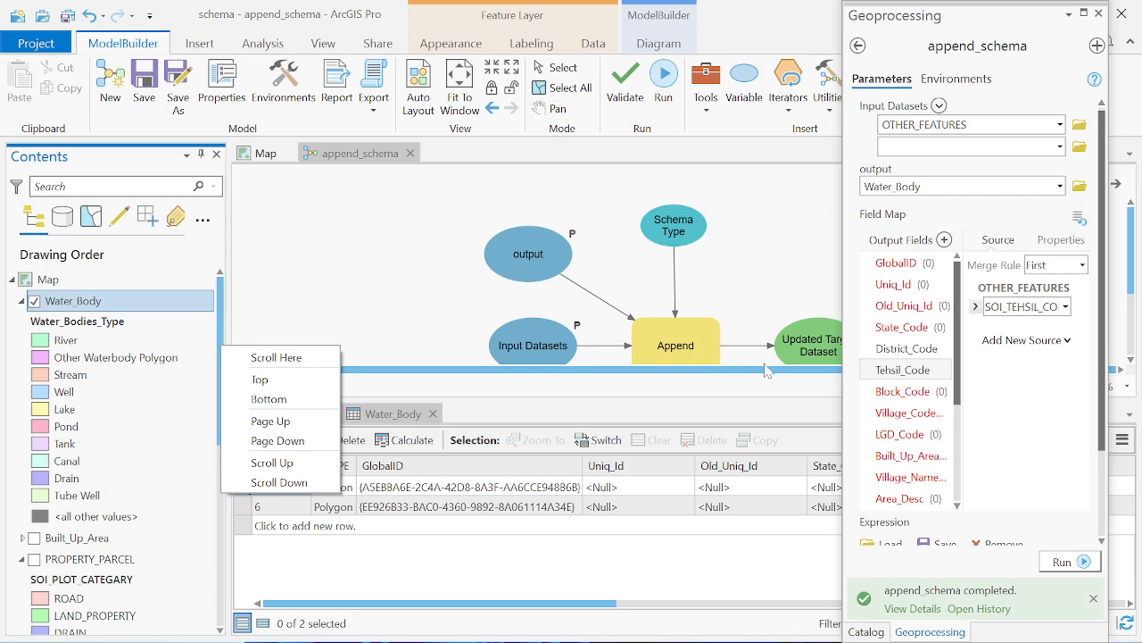
drag(953, 25, 820, 23)
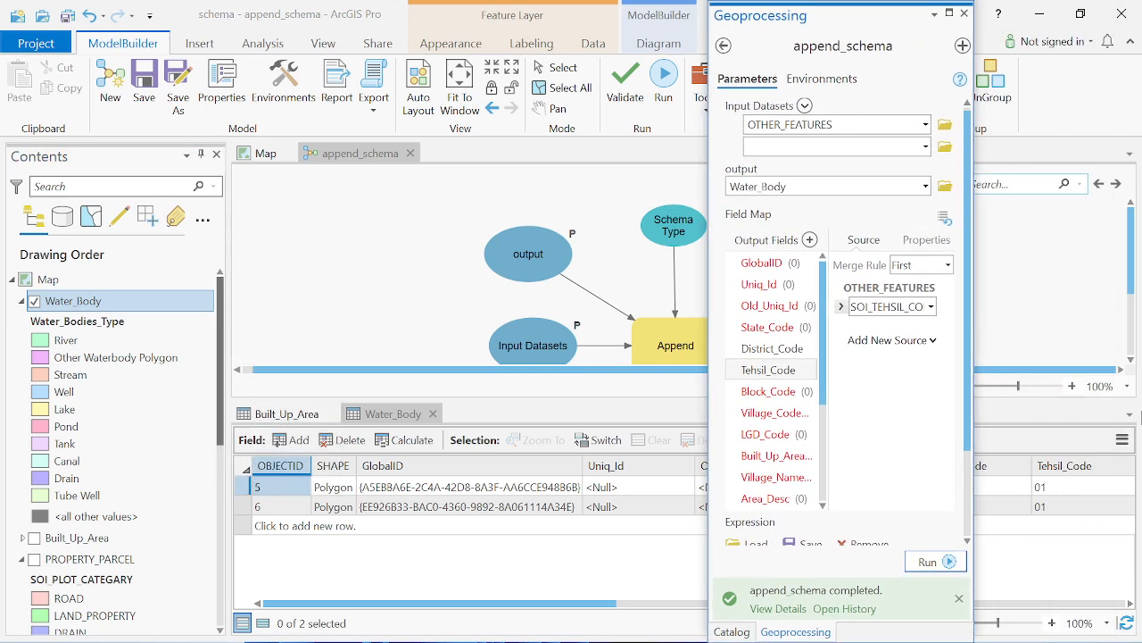
click(1130, 416)
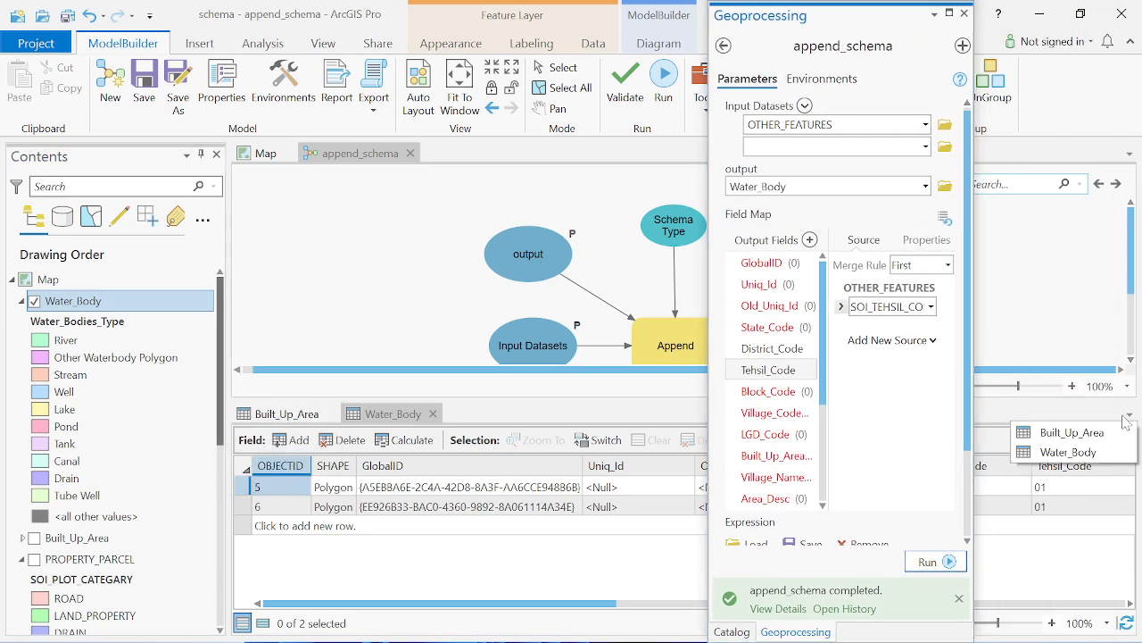
click(435, 414)
click(332, 415)
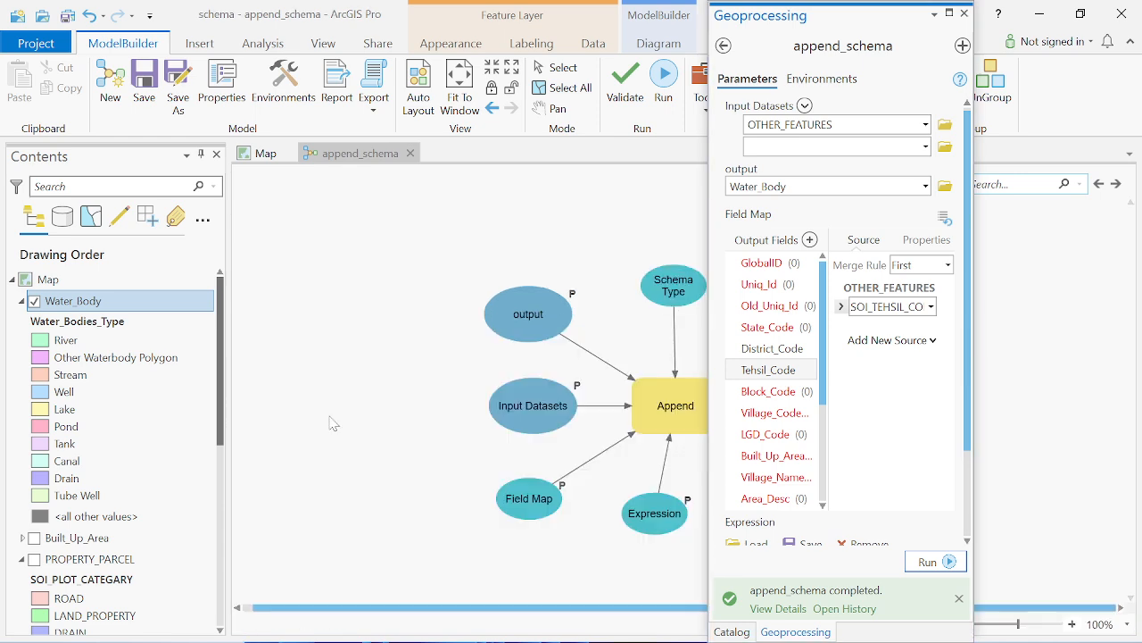
Remove the parameter designation from the output variable in the append_schema model
scroll(404, 436, down, 1)
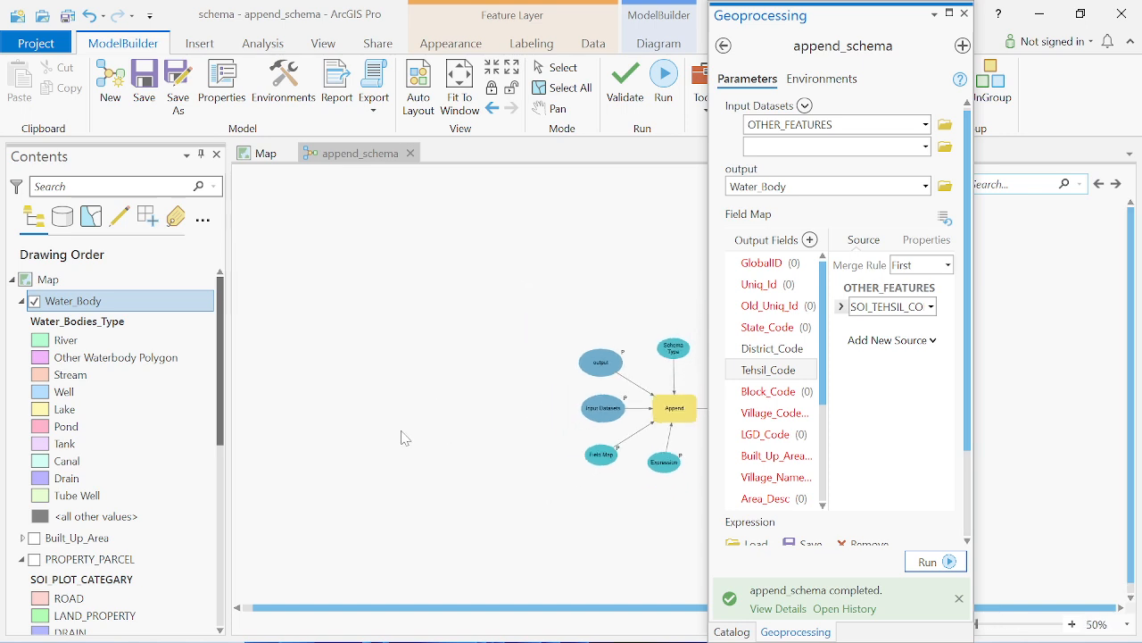
right_click(604, 365)
click(638, 398)
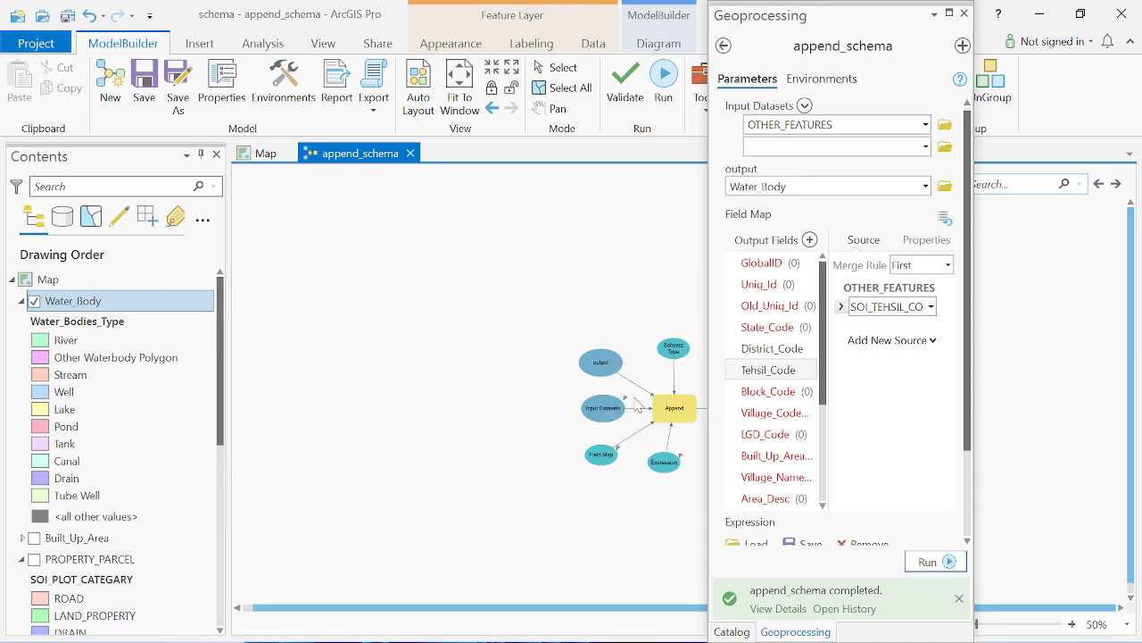
scroll(637, 406, up, 2)
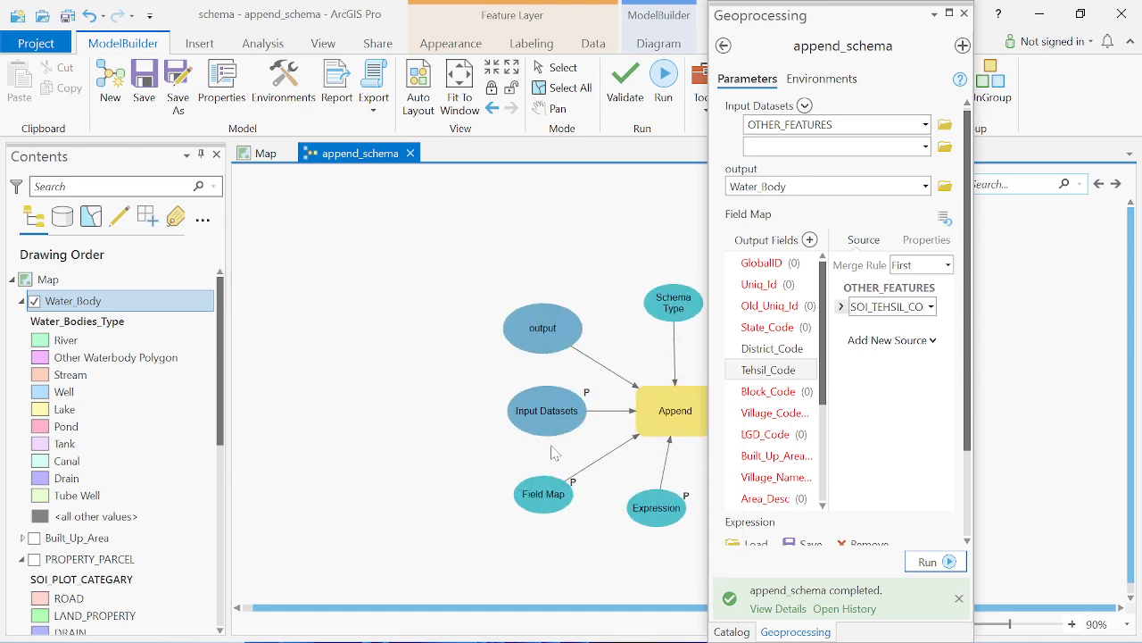
Check the Expression variable's clause and move the Geoprocessing pane clear of the model diagram
double_click(639, 505)
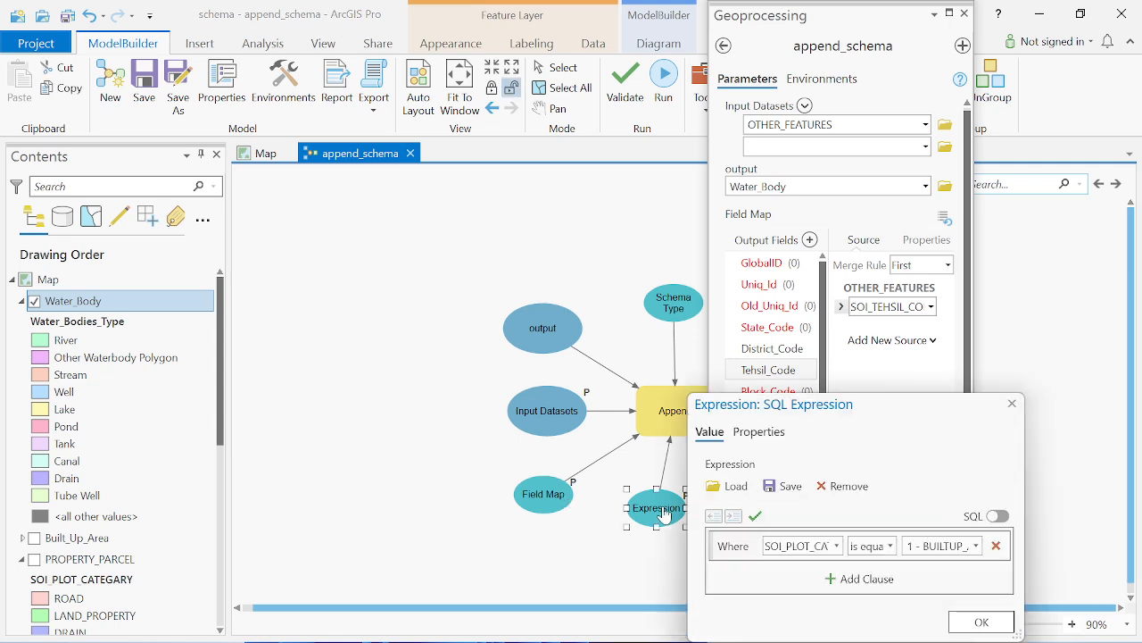
click(1012, 403)
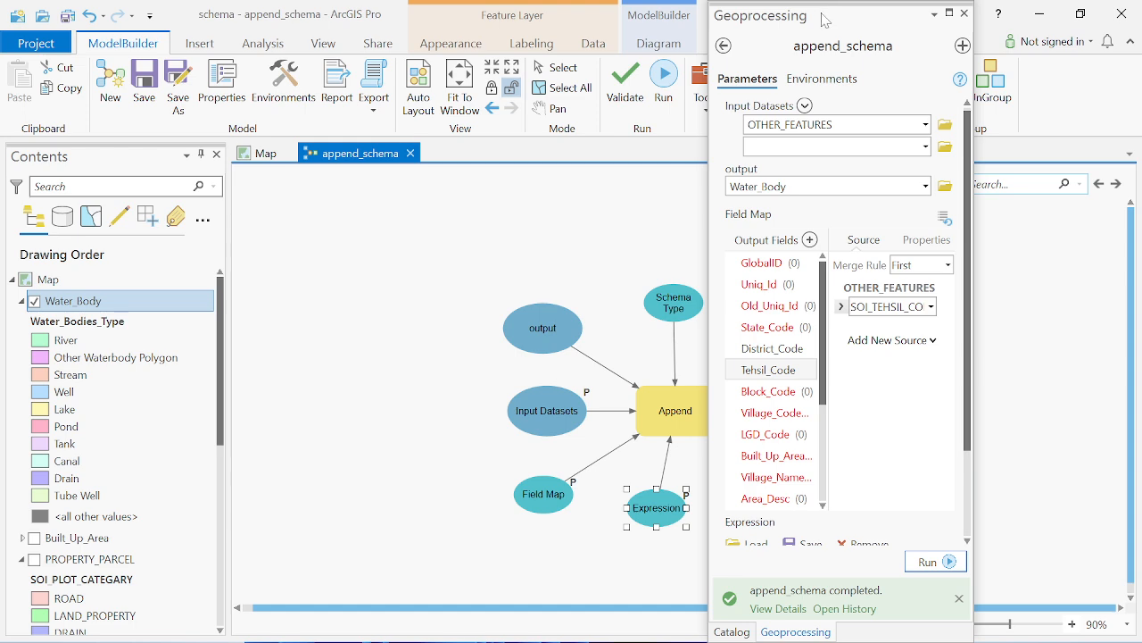
drag(826, 12, 1024, 38)
Duplicate the entire Append process with its variables and place the copy below and to the right of the original
drag(431, 293, 894, 561)
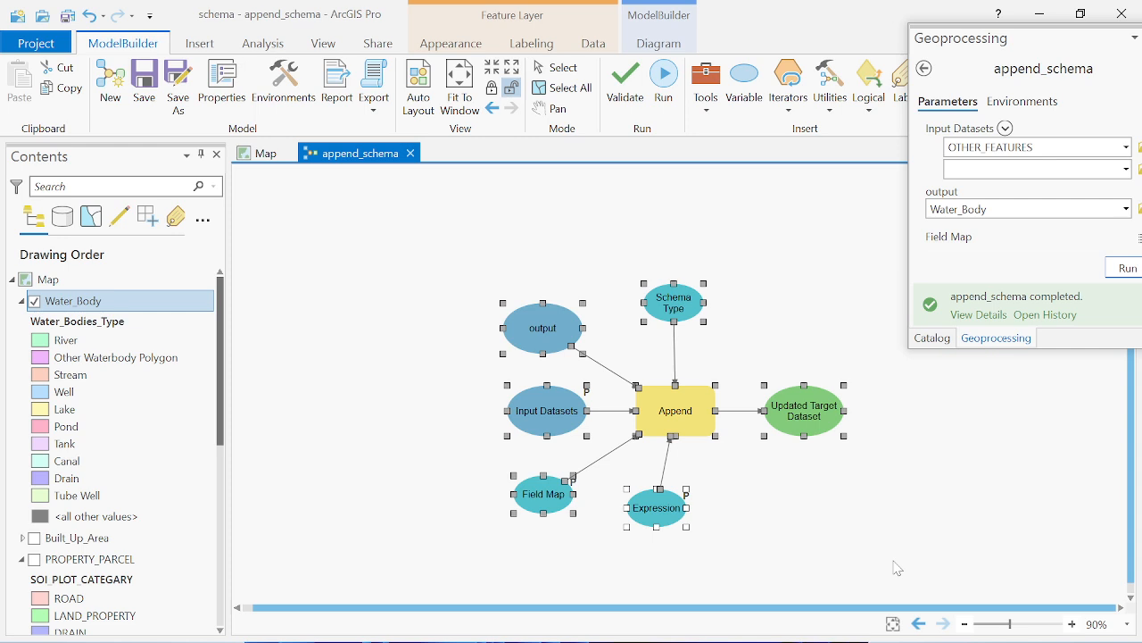
key(ctrl+c)
key(ctrl+v)
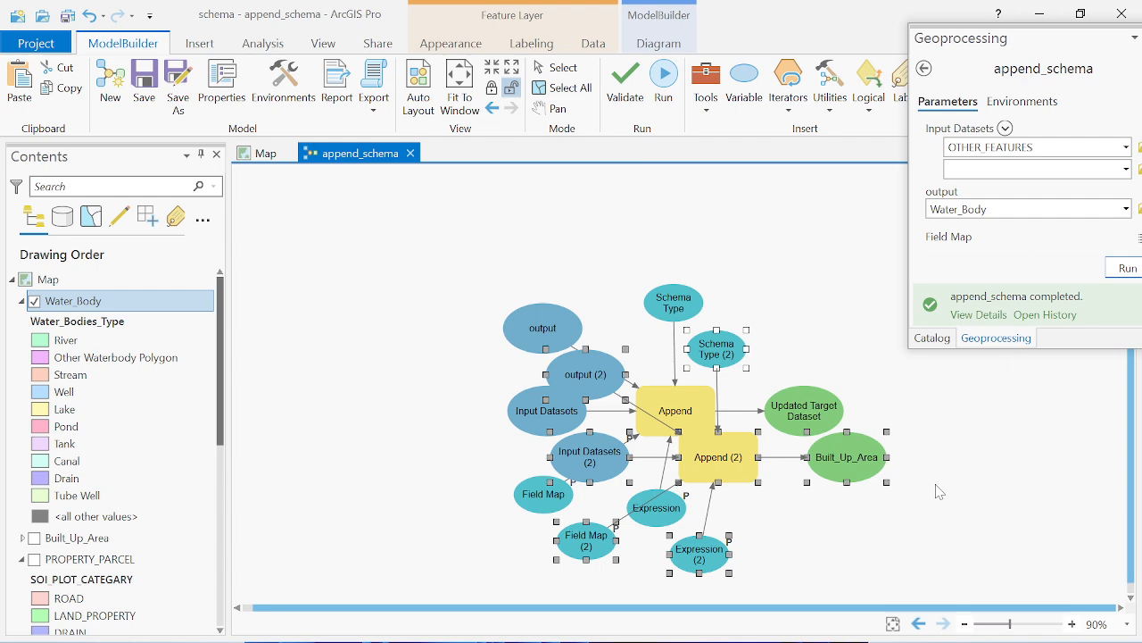
click(1131, 596)
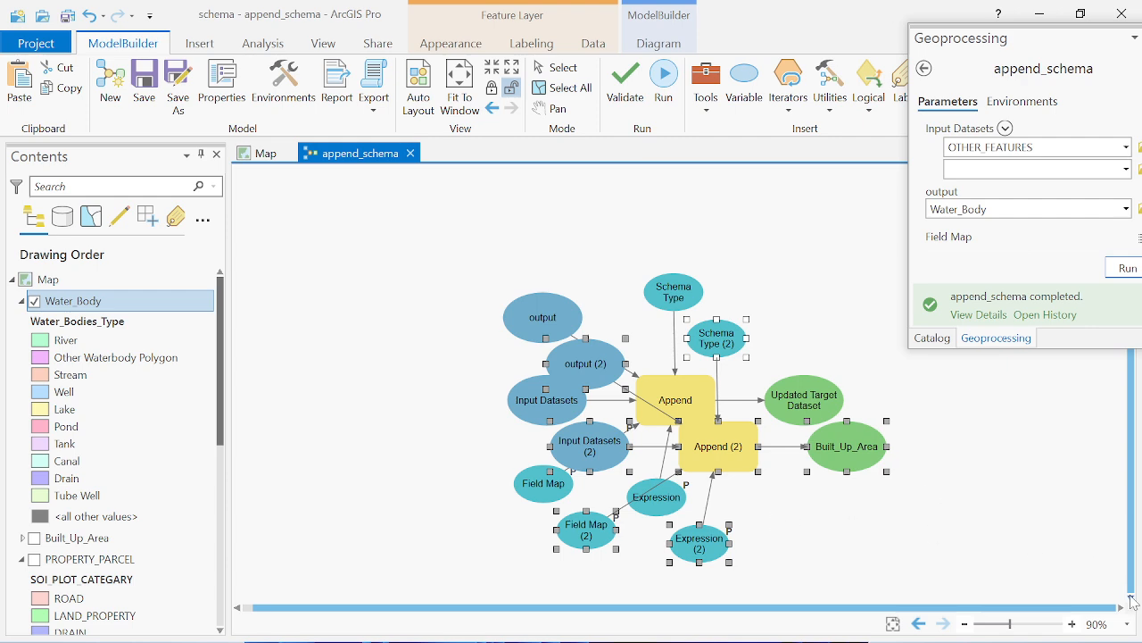
drag(701, 447, 886, 560)
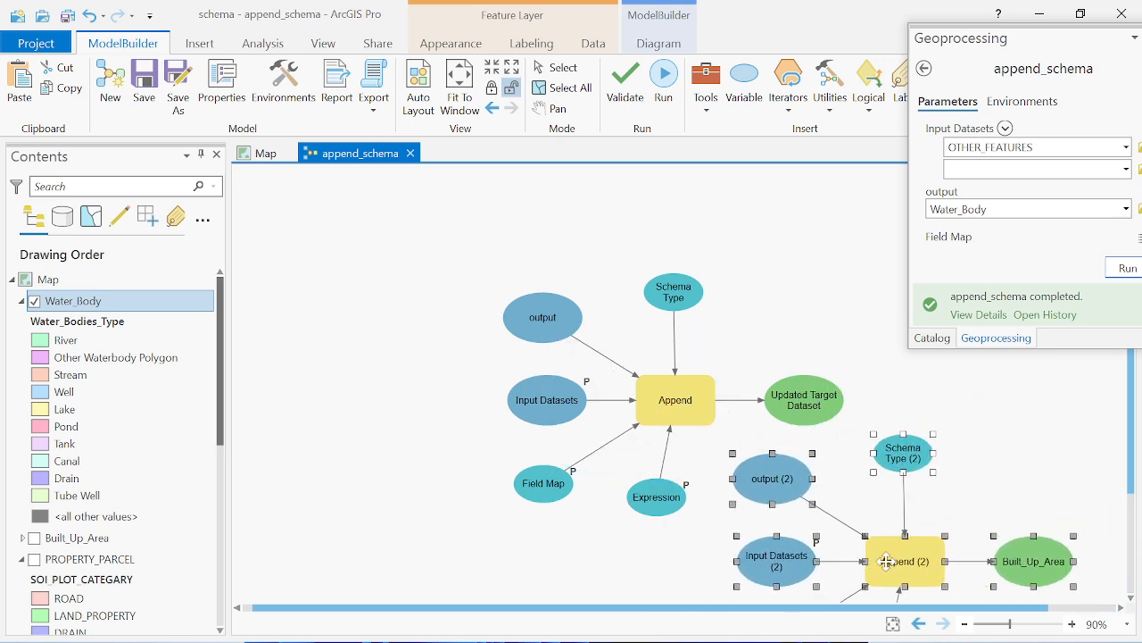
click(963, 486)
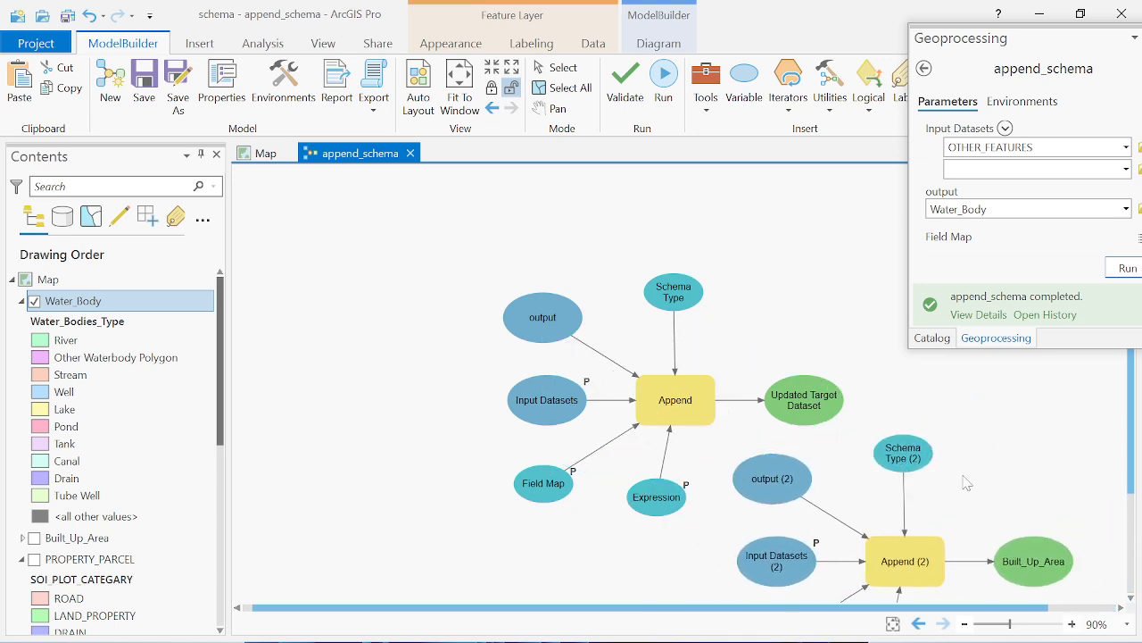
Review the original Expression clause, and set Expression (2) so that SOI_PLOT_CATEGARY is equal to HANDPUMP
double_click(665, 498)
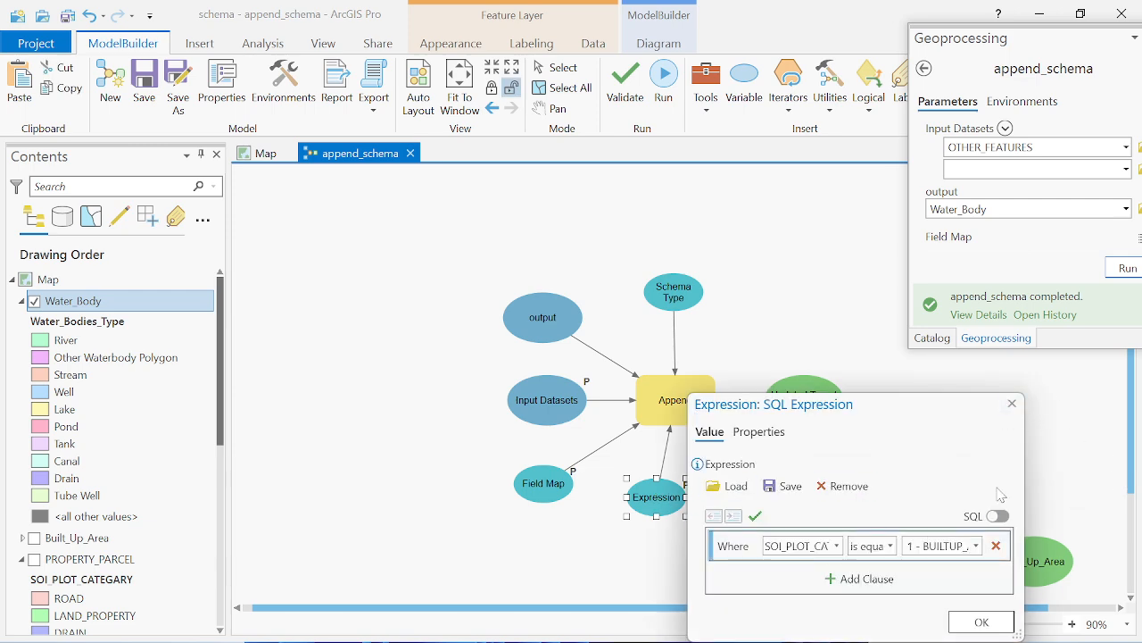
click(1012, 404)
scroll(1133, 491, down, 1)
scroll(1134, 491, down, 5)
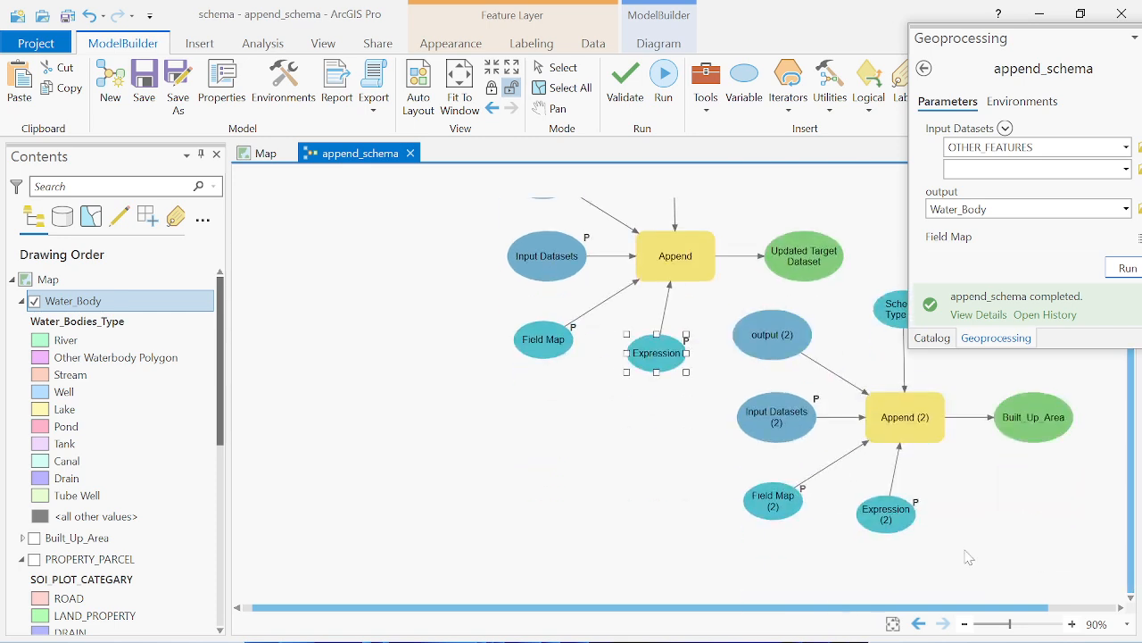
double_click(888, 516)
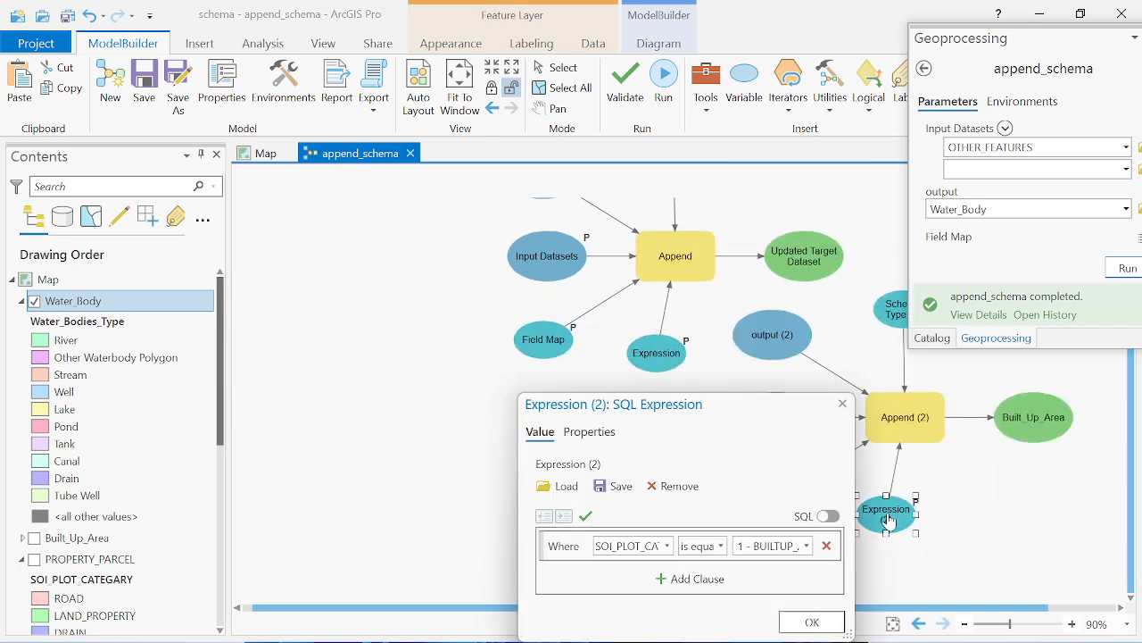
click(806, 545)
click(804, 356)
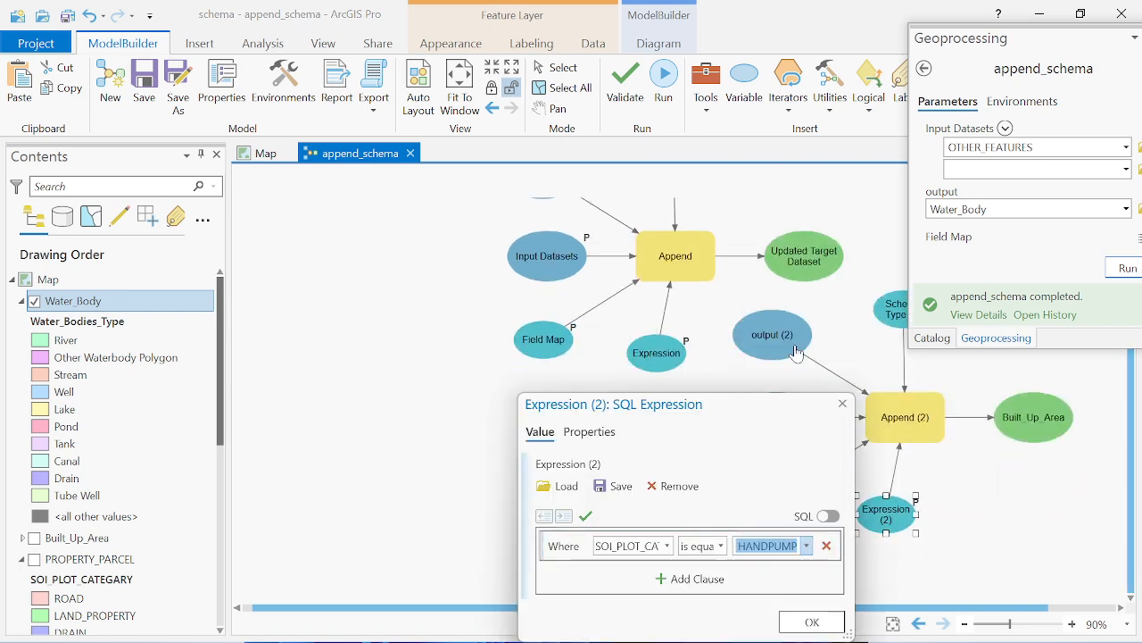
click(813, 624)
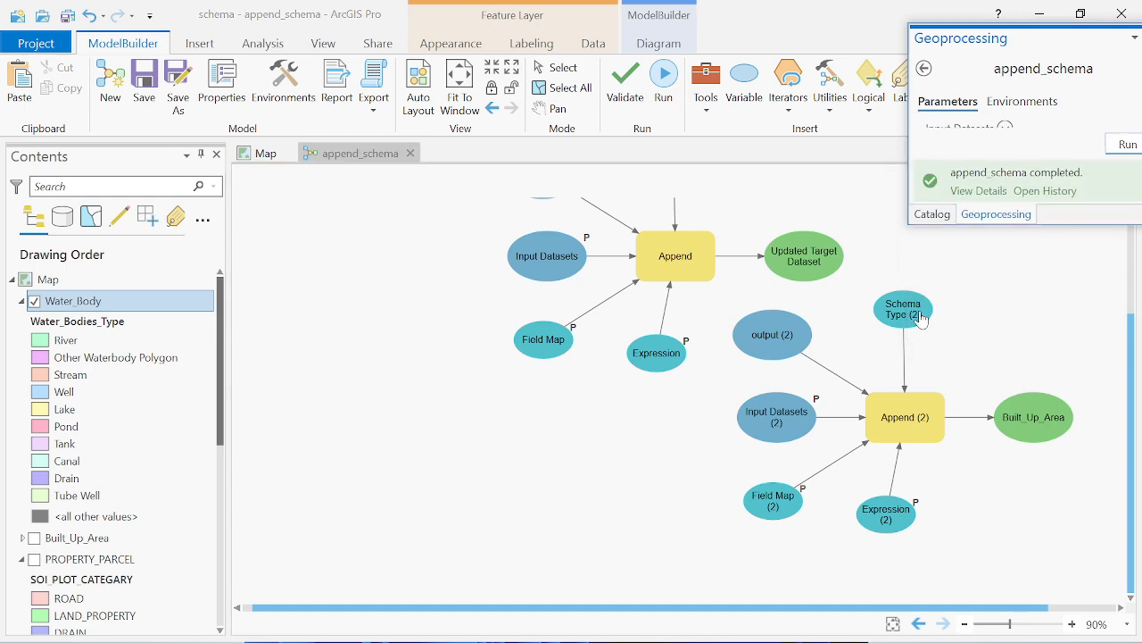
Check the Schema Type (2) value and set the output (2) variable to Water_Body
mouse_move(920, 319)
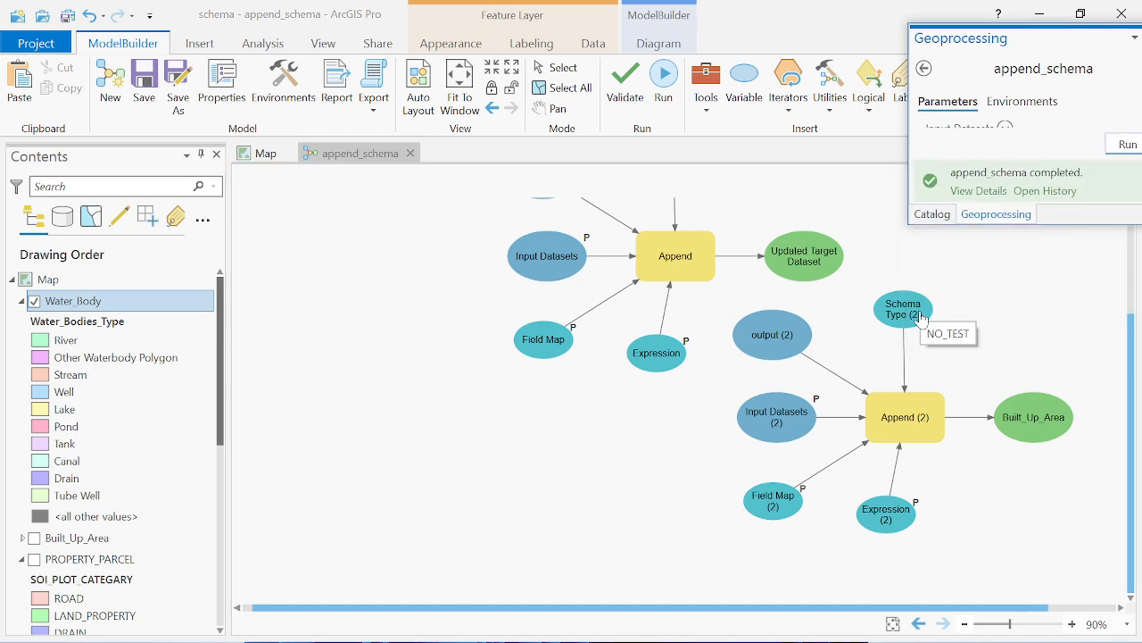
click(790, 349)
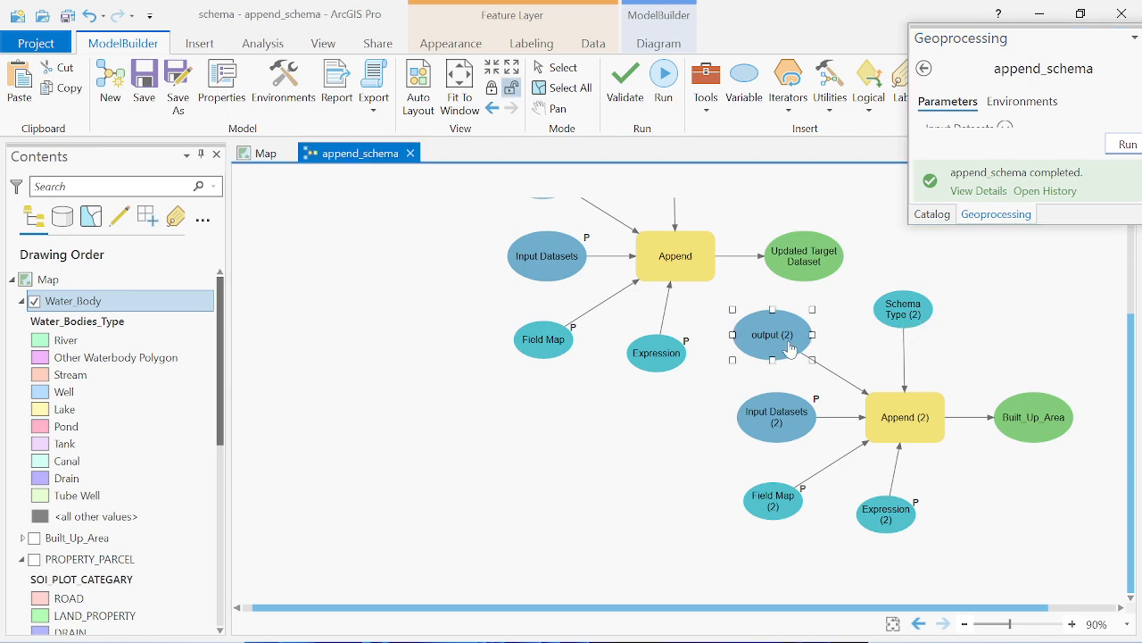
double_click(790, 349)
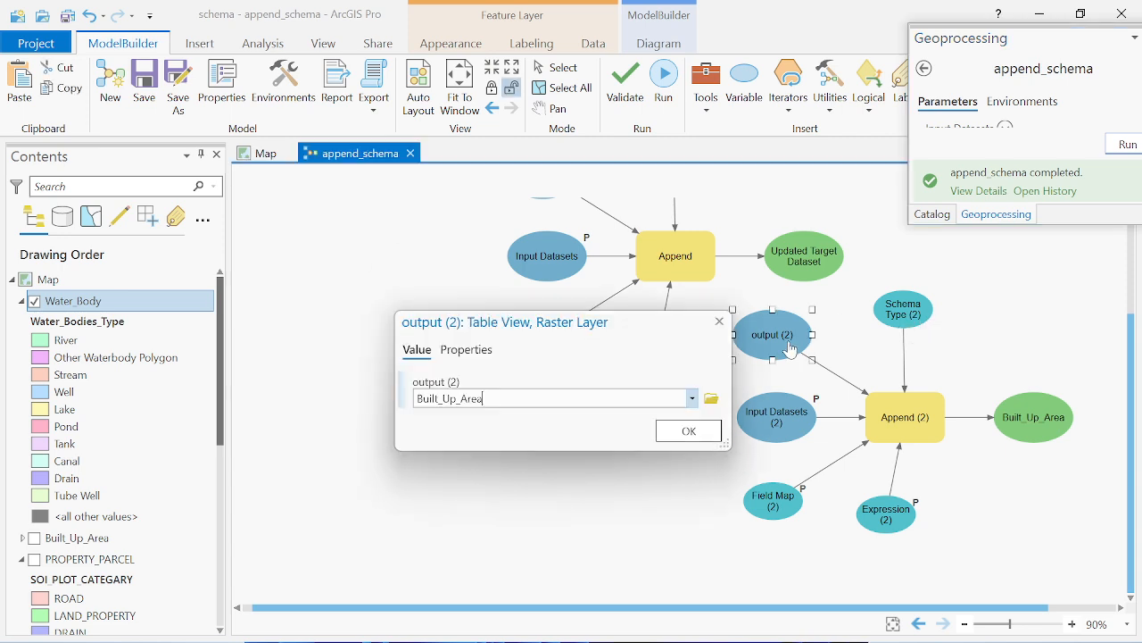
click(692, 399)
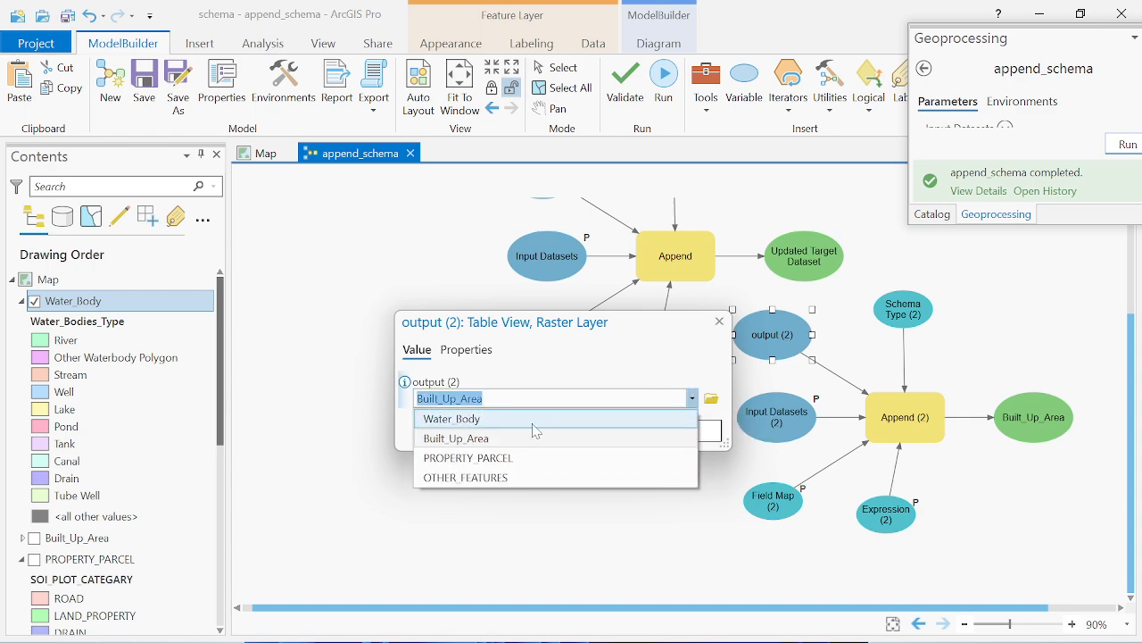
click(533, 421)
click(671, 432)
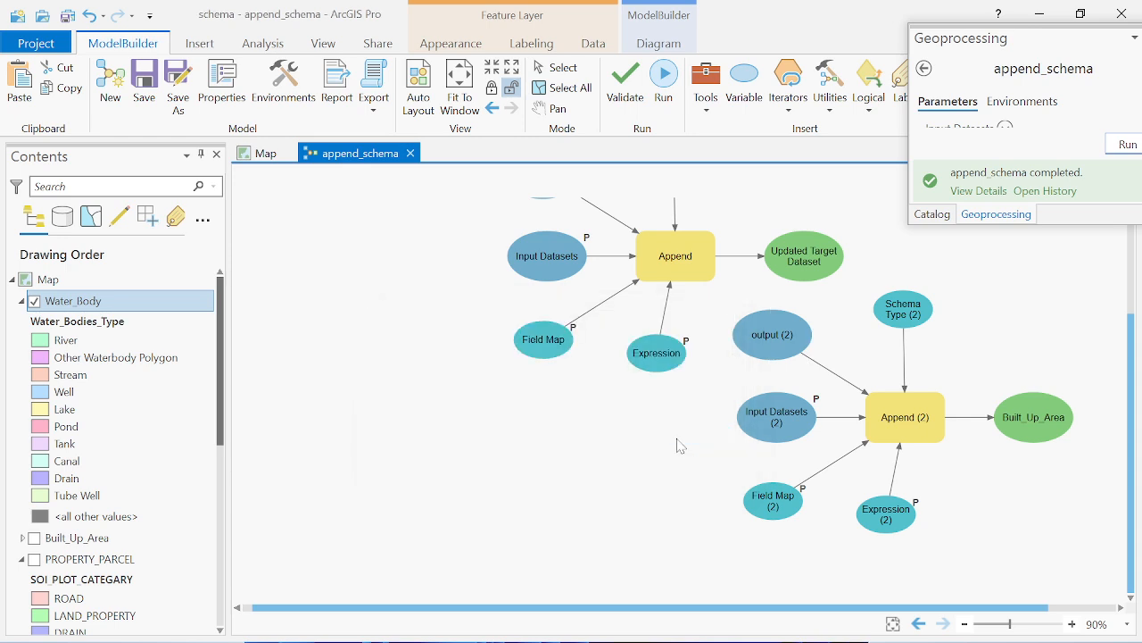
Check which layer the Input Datasets (2) variable uses, leaving it as is
click(789, 435)
double_click(790, 436)
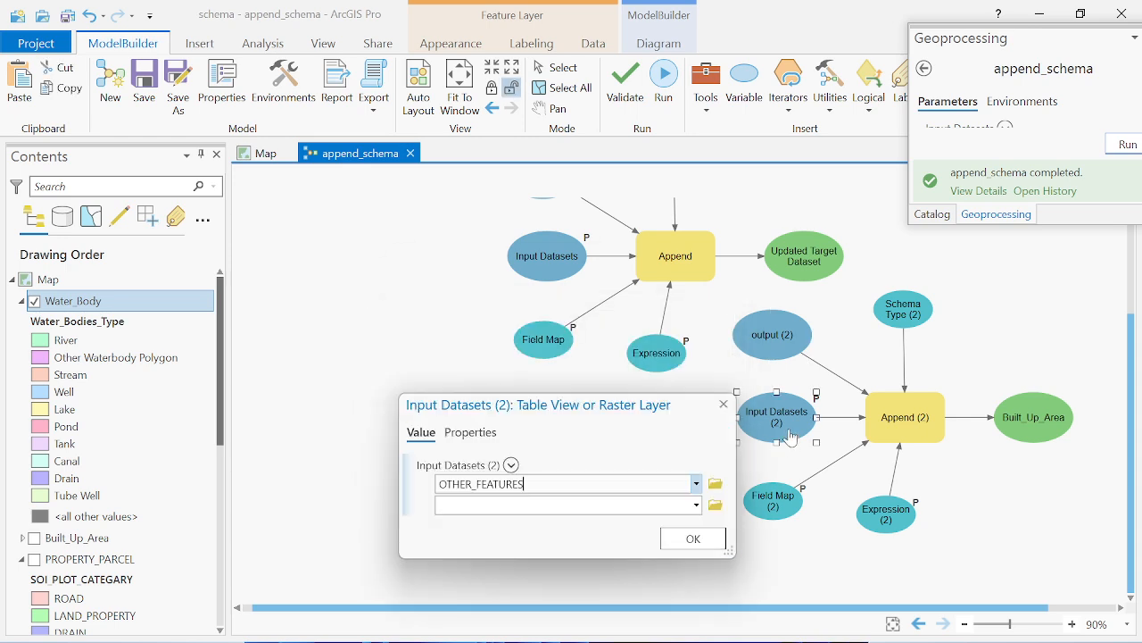
click(722, 405)
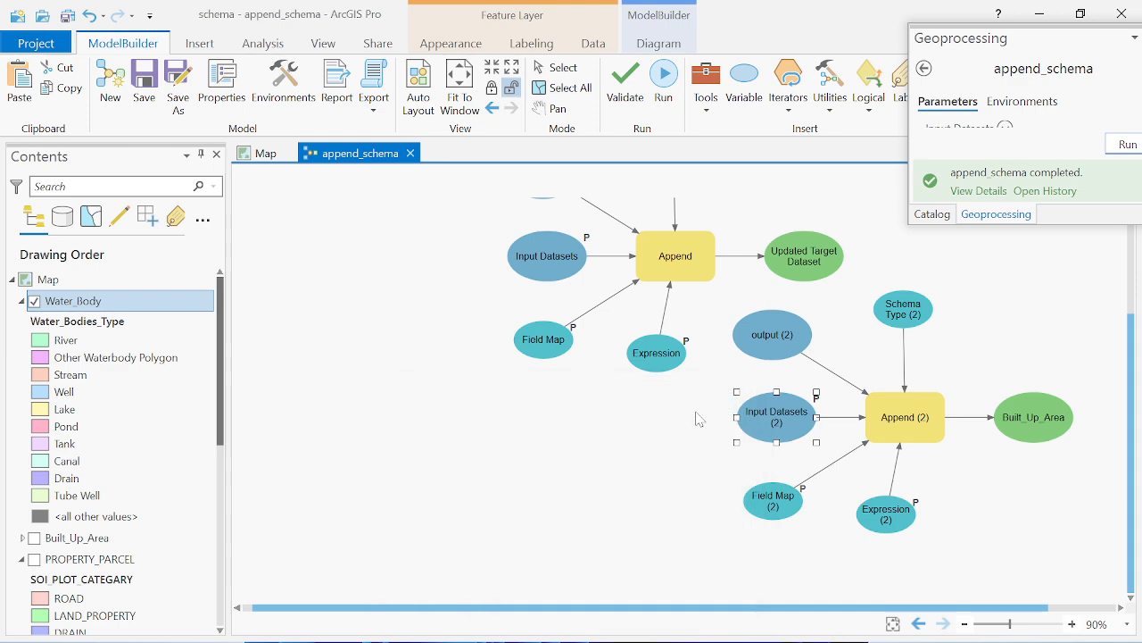
click(621, 457)
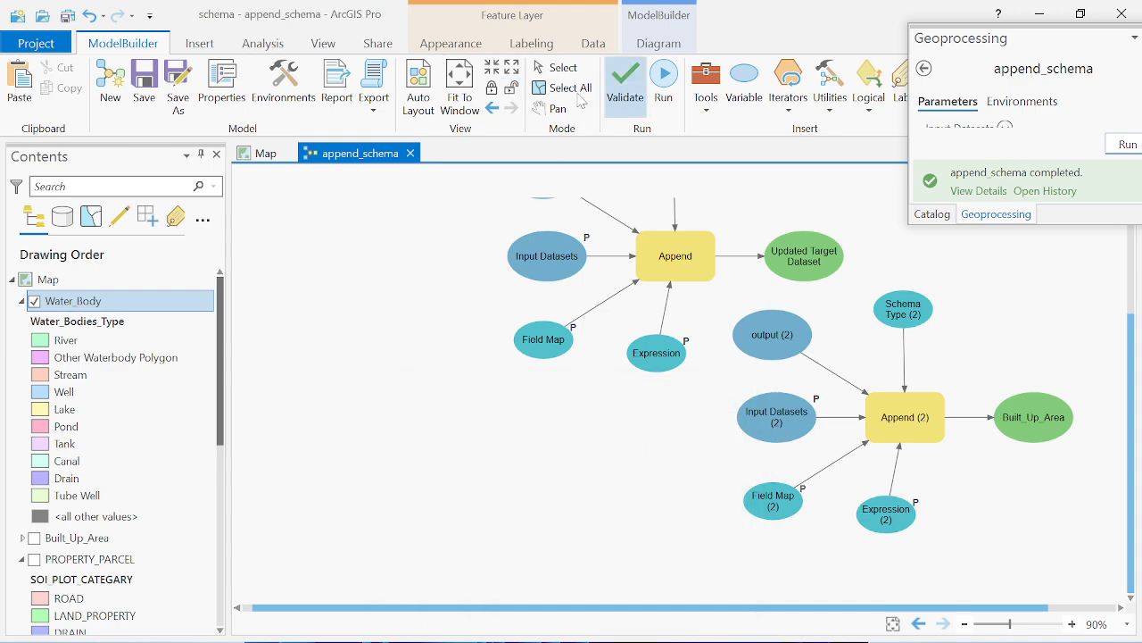
Save, validate and run the append_schema model with both Append processes, and close the run details
click(148, 105)
click(629, 92)
click(657, 99)
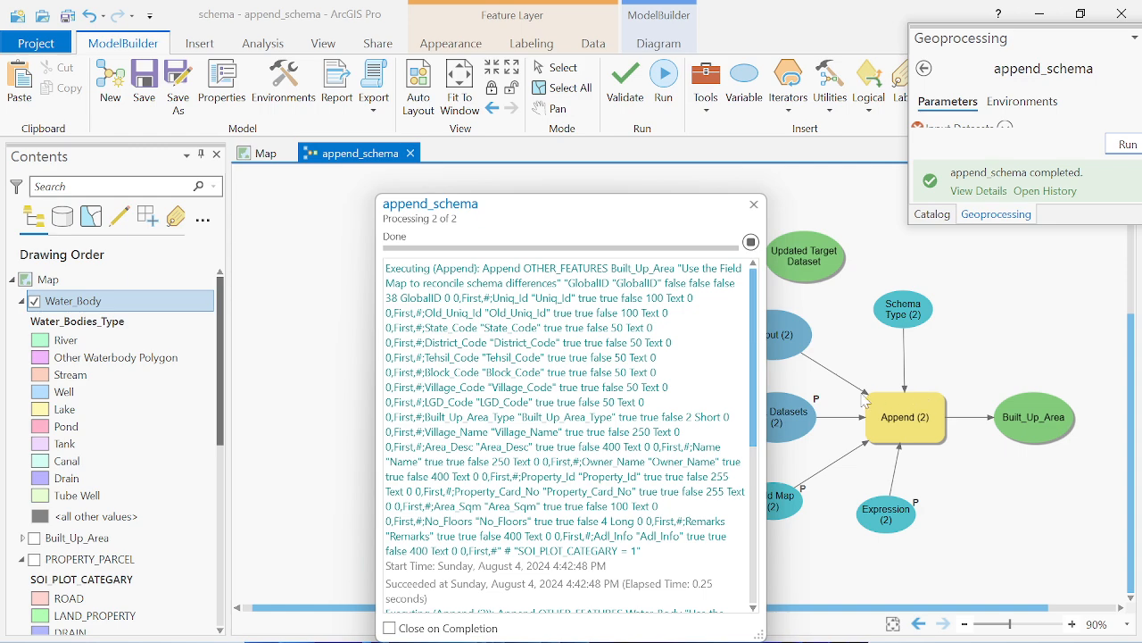
click(675, 184)
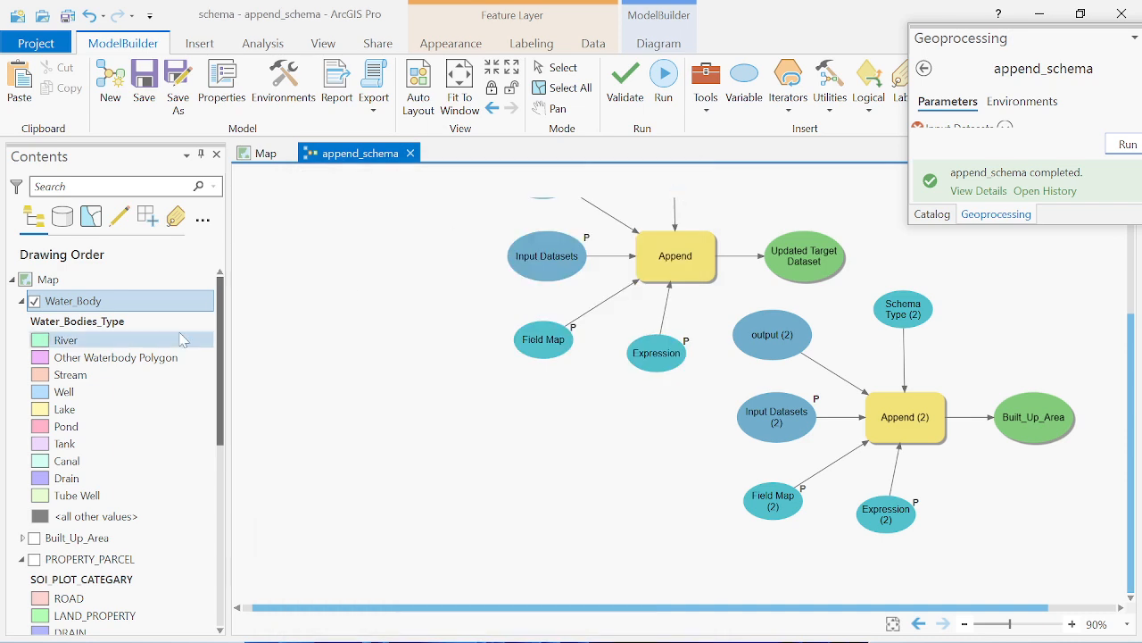
Switch to the map, examine the Water_Body polygon beside the road, and move the Geoprocessing pane fully into view
click(269, 155)
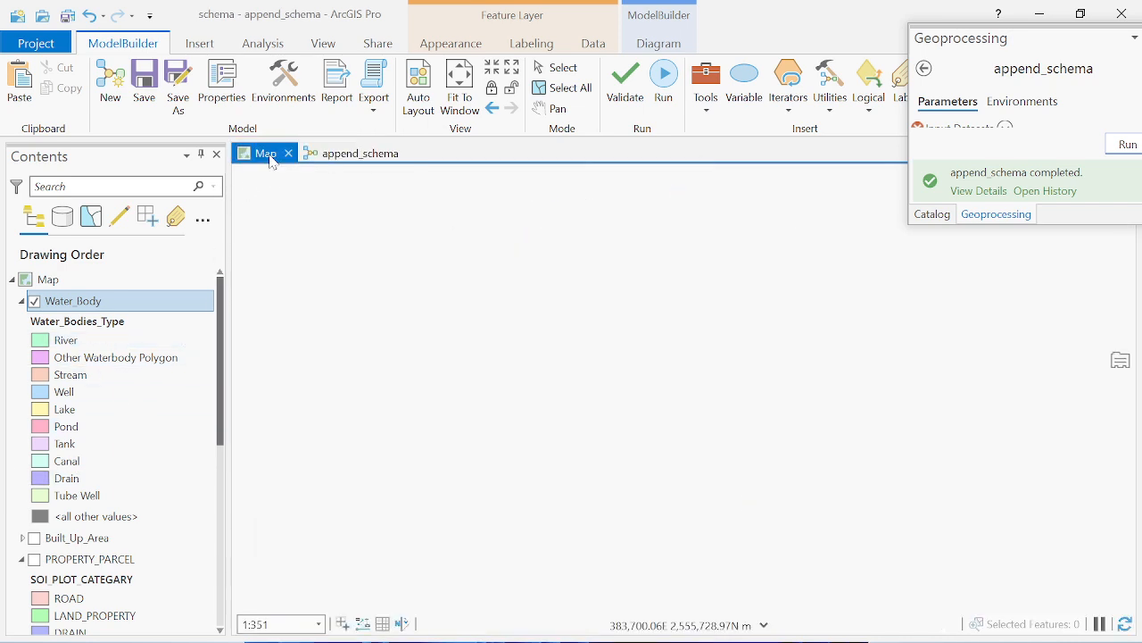
scroll(581, 303, down, 3)
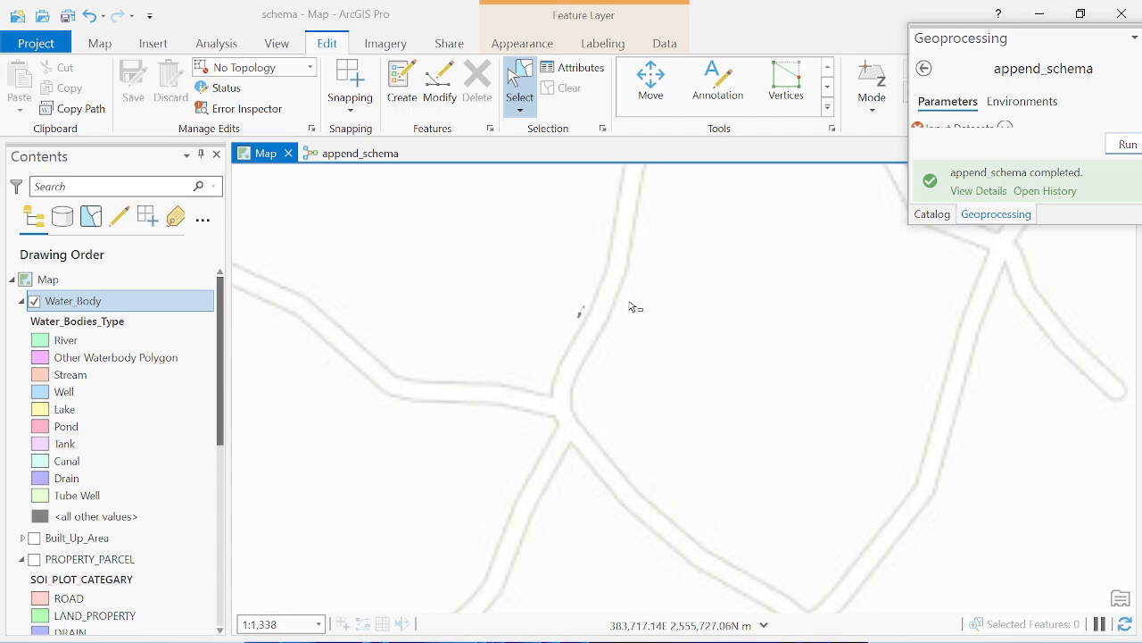
scroll(580, 328, up, 10)
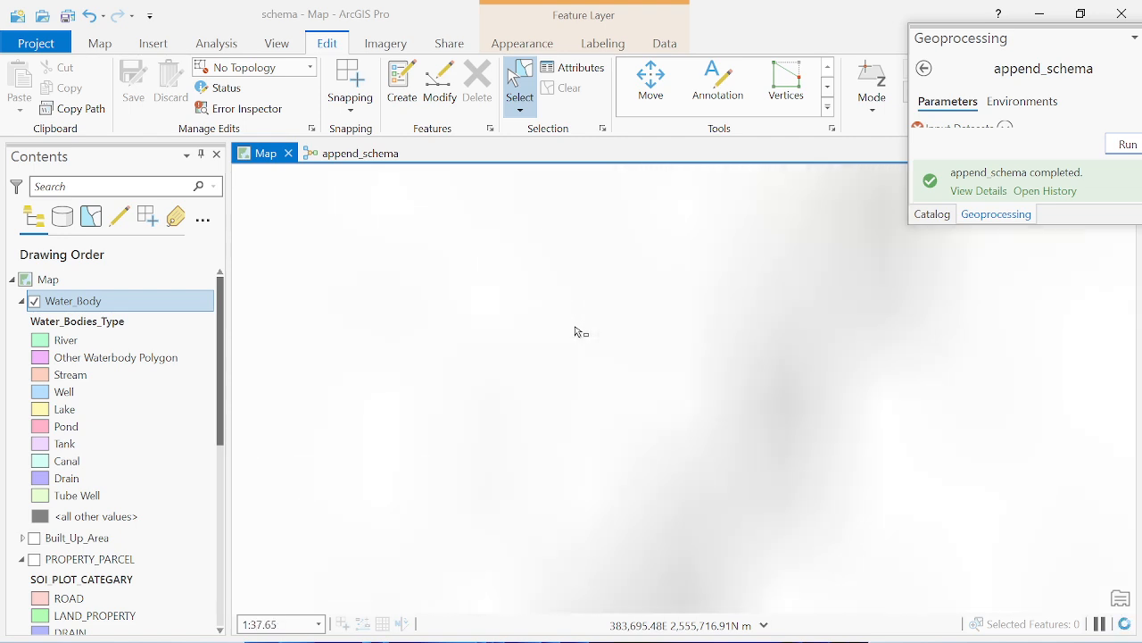
scroll(580, 331, down, 2)
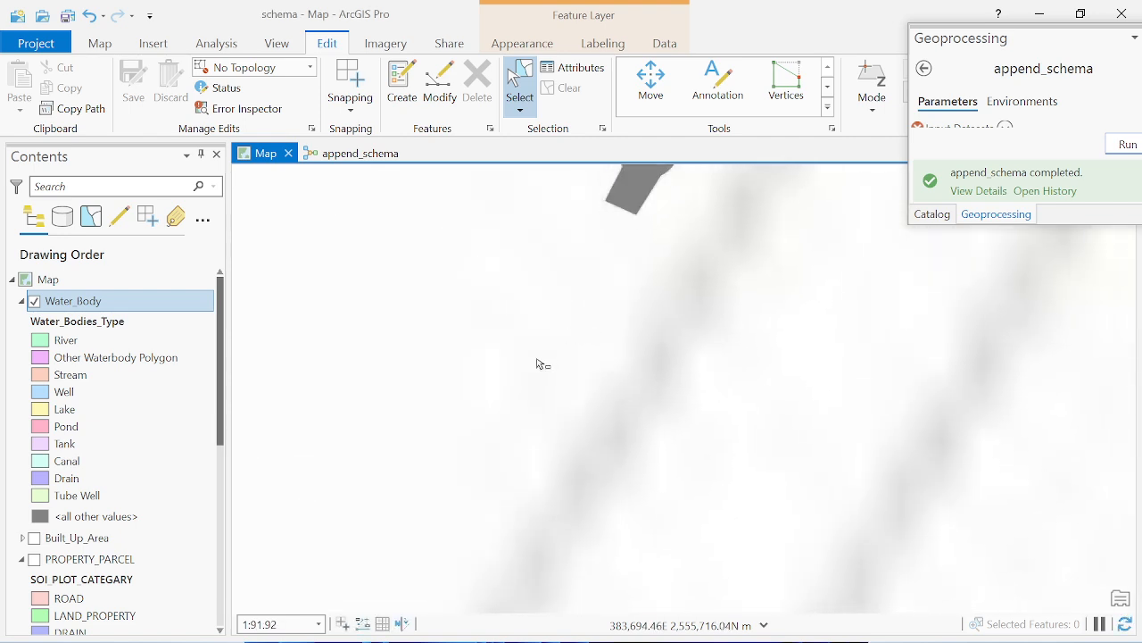
scroll(517, 391, down, 2)
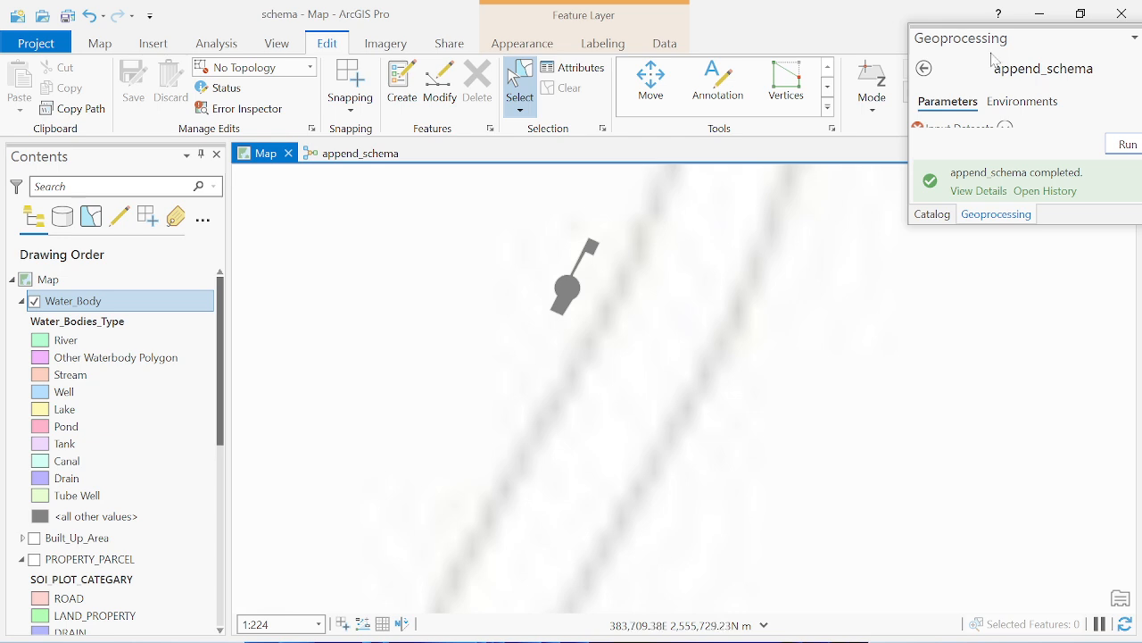
drag(989, 49, 931, 201)
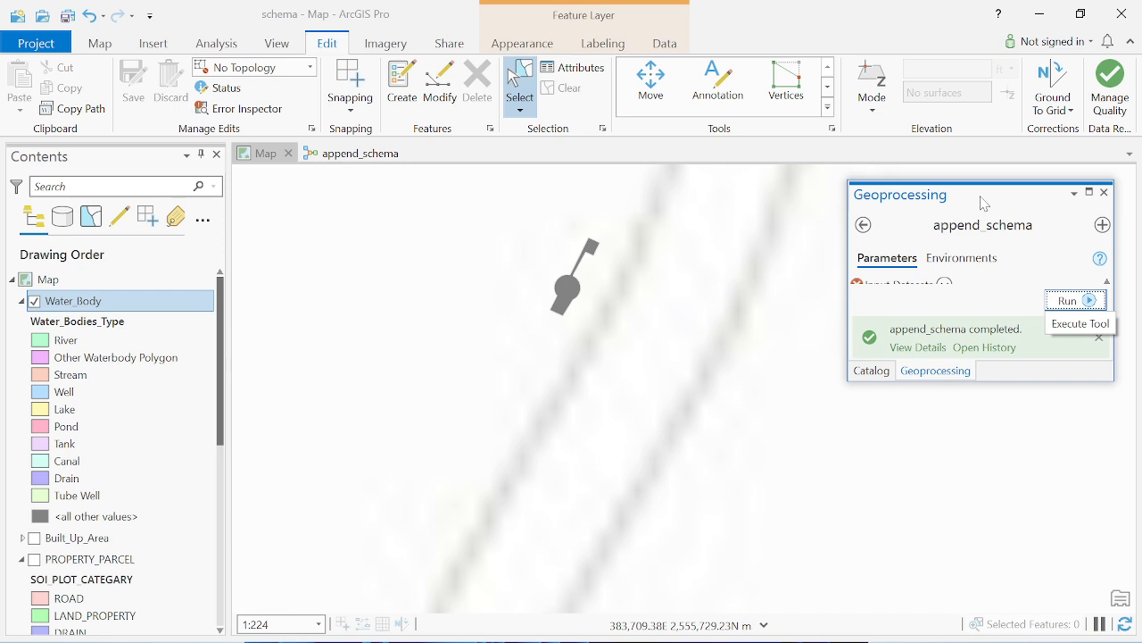
mouse_move(745, 635)
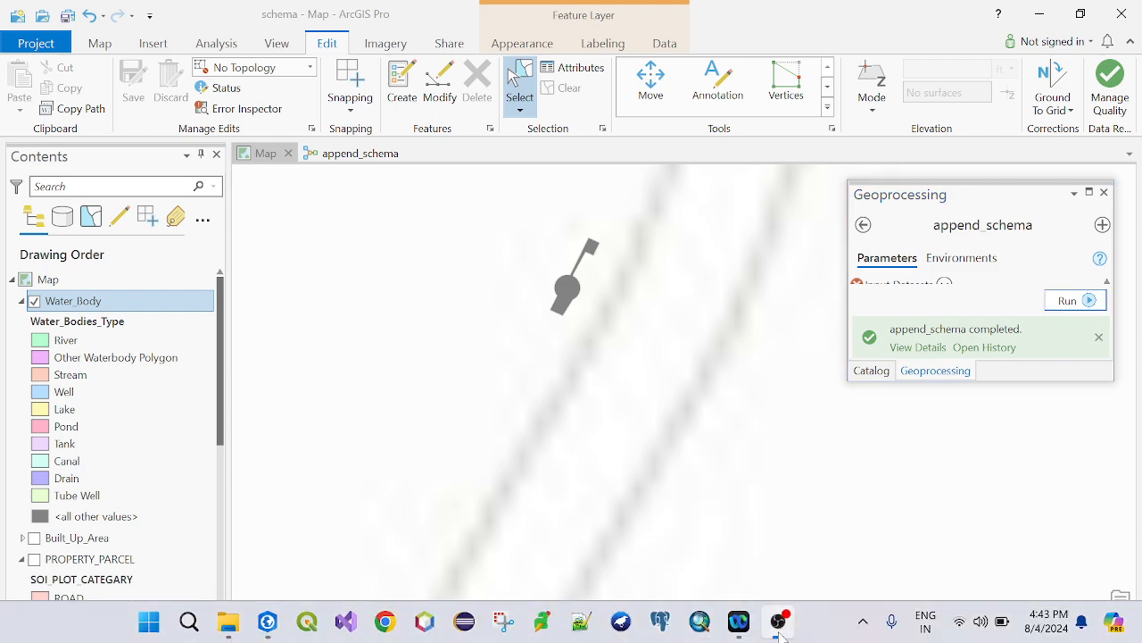